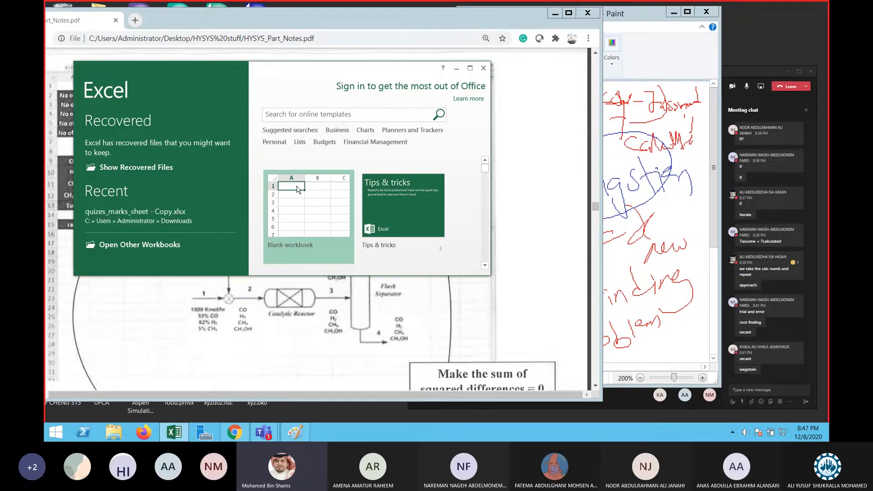
Create a blank workbook and close the document recovery pane.
{"action": "left_click", "coordinate": [311, 218]}
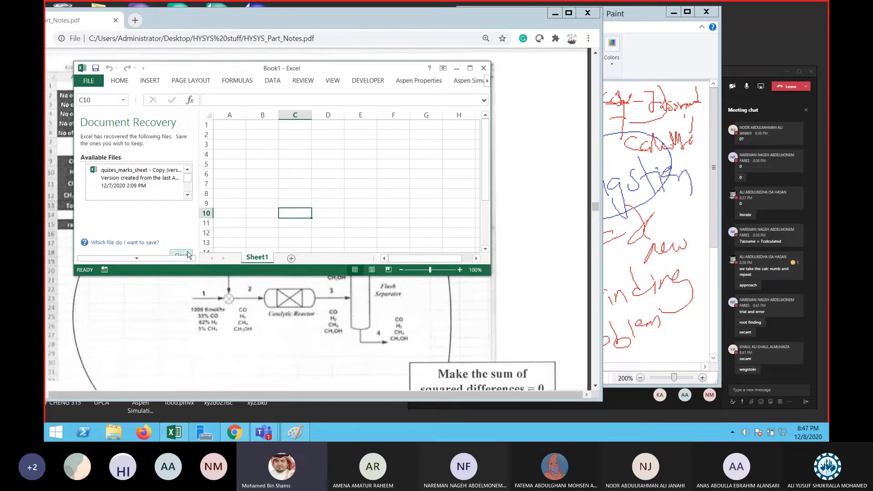
{"action": "left_click", "coordinate": [187, 252]}
{"action": "left_click", "coordinate": [315, 228]}
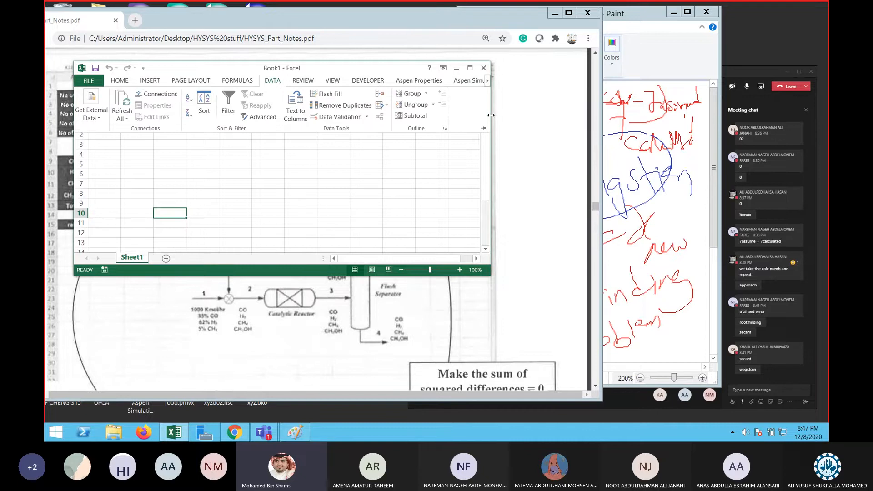
Enlarge the workbook window and check whether Solver is available among the data tools.
{"action": "left_click_drag", "start_coordinate": [491, 117], "coordinate": [604, 126]}
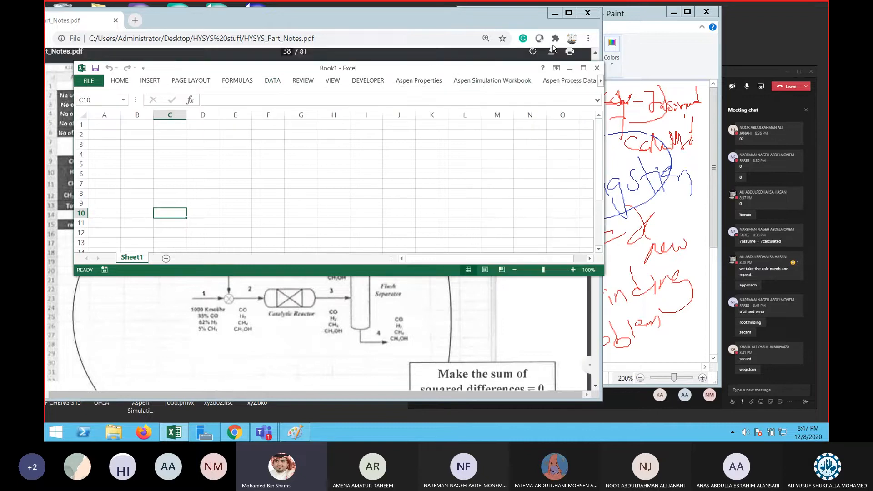
{"action": "left_click", "coordinate": [583, 68]}
{"action": "left_click", "coordinate": [244, 19]}
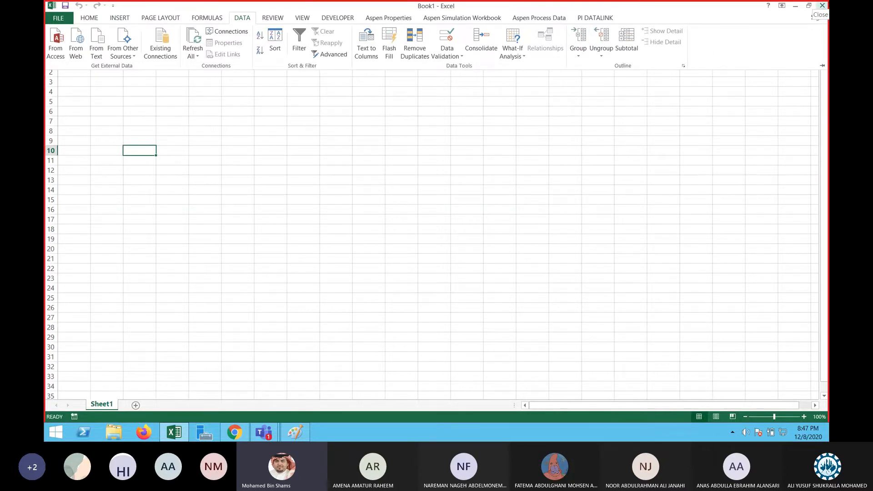
{"action": "left_click", "coordinate": [809, 5]}
{"action": "left_click", "coordinate": [809, 5]}
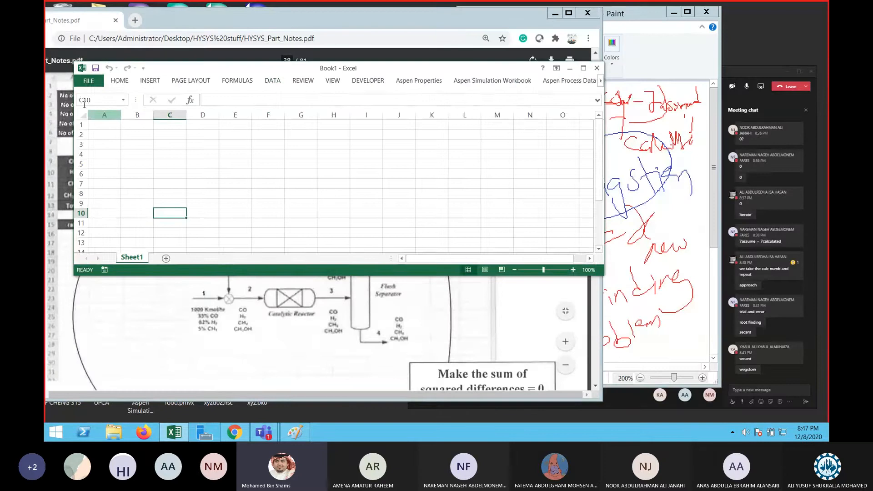
Open the Add-Ins page of the Excel options.
{"action": "left_click", "coordinate": [86, 82]}
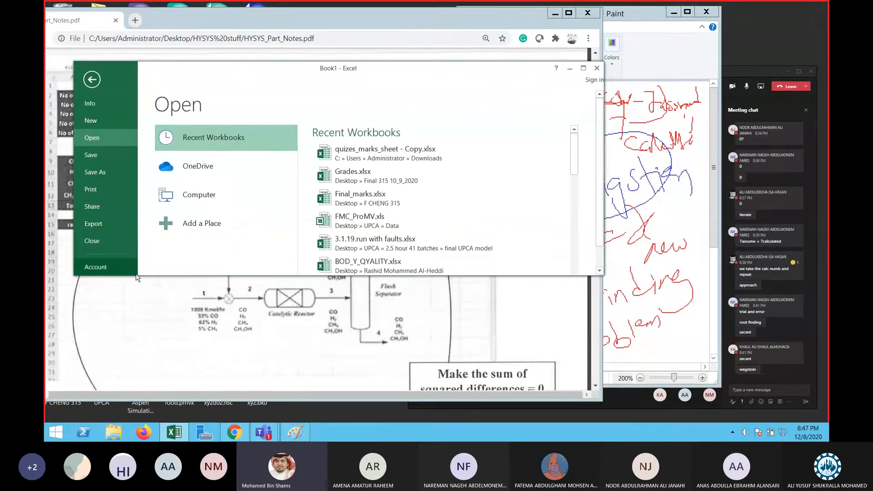
{"action": "left_click", "coordinate": [569, 13]}
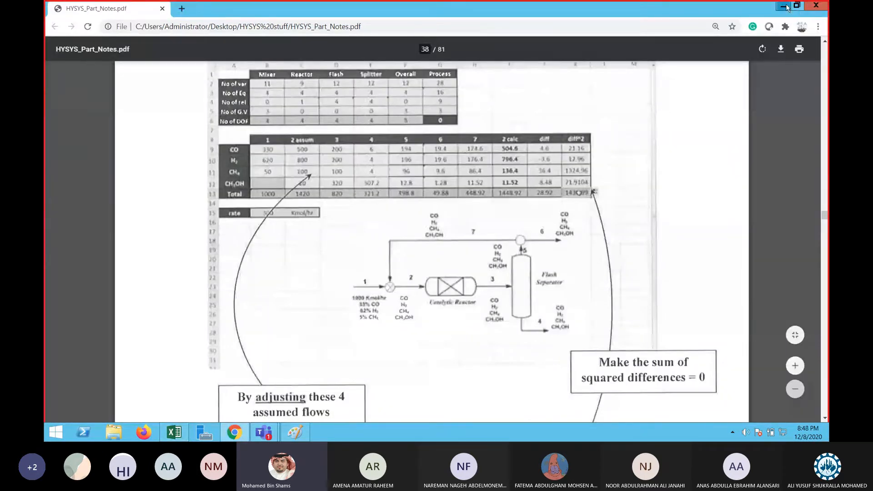
{"action": "left_click", "coordinate": [784, 6]}
{"action": "left_click", "coordinate": [581, 70]}
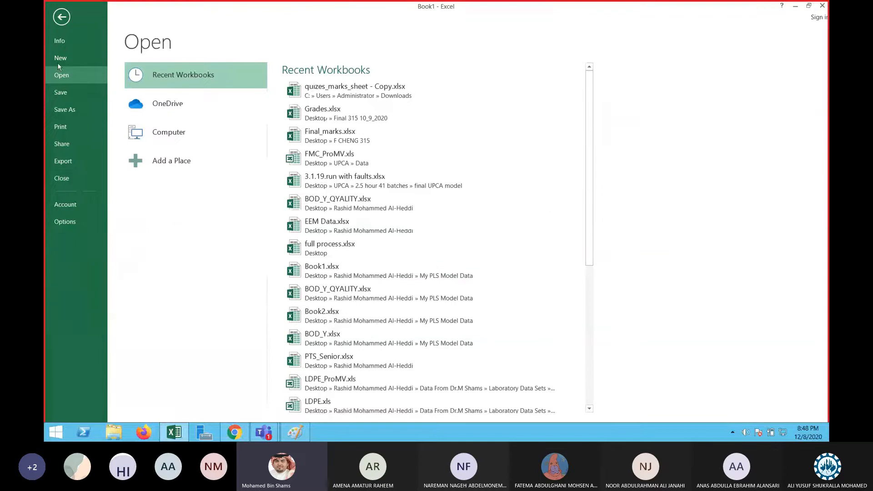
{"action": "left_click", "coordinate": [63, 225]}
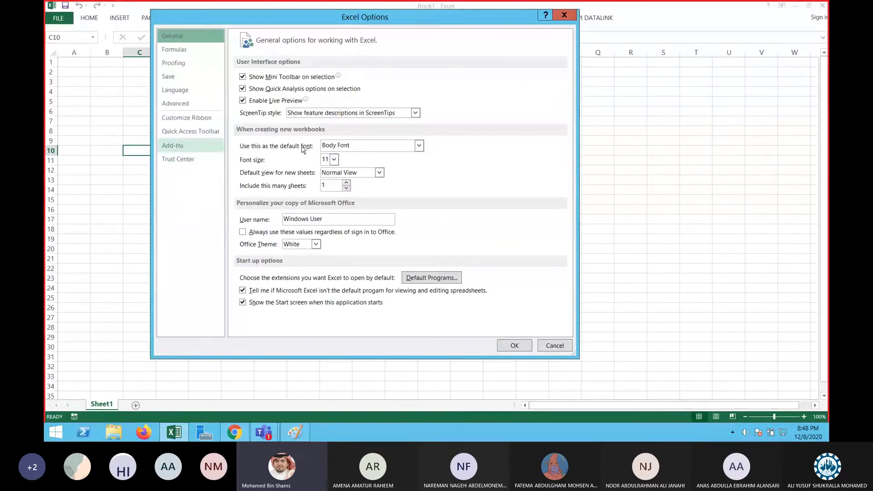
{"action": "left_click", "coordinate": [177, 147]}
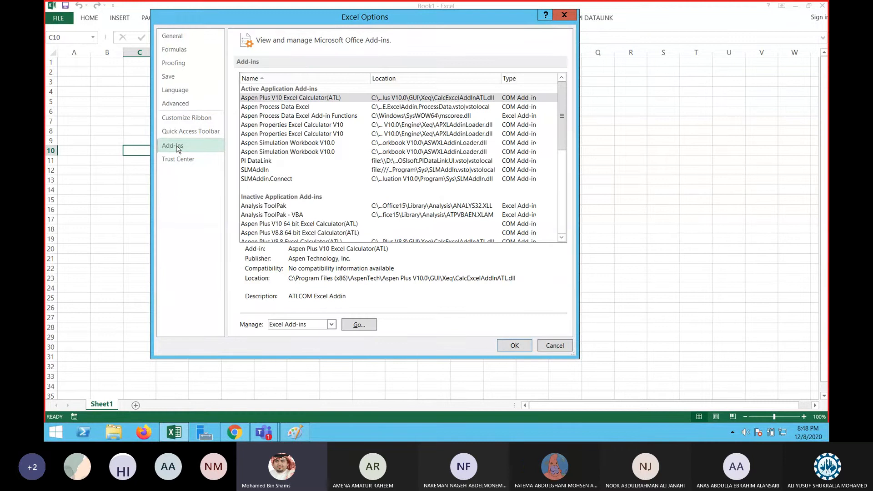
Find Solver Add-in among the inactive add-ins and enable it for Excel.
{"action": "scroll", "coordinate": [263, 233], "scroll_direction": "down", "scroll_amount": 3}
{"action": "scroll", "coordinate": [263, 233], "scroll_direction": "down", "scroll_amount": 3}
{"action": "left_click", "coordinate": [262, 215]}
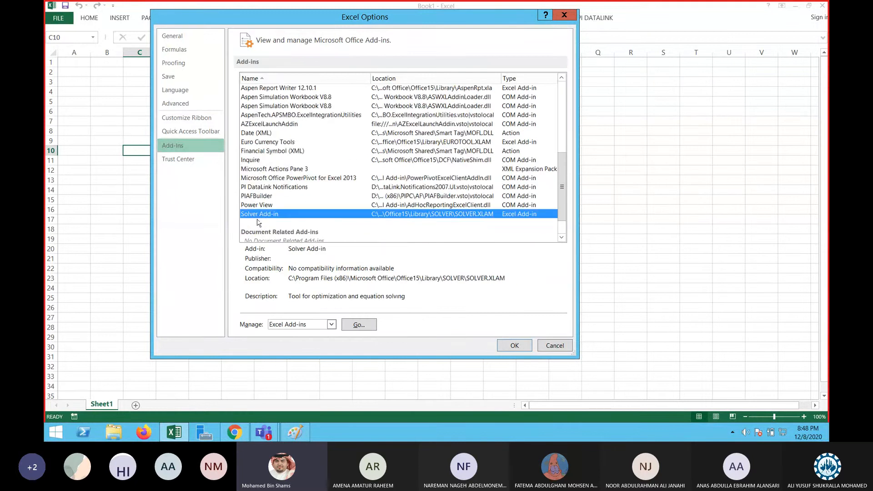
{"action": "left_click", "coordinate": [359, 325]}
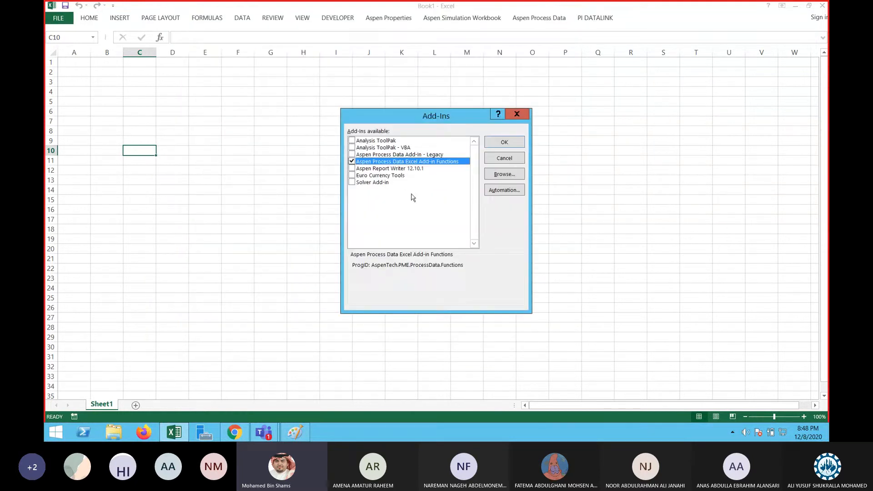
{"action": "left_click", "coordinate": [372, 183]}
{"action": "left_click", "coordinate": [352, 182]}
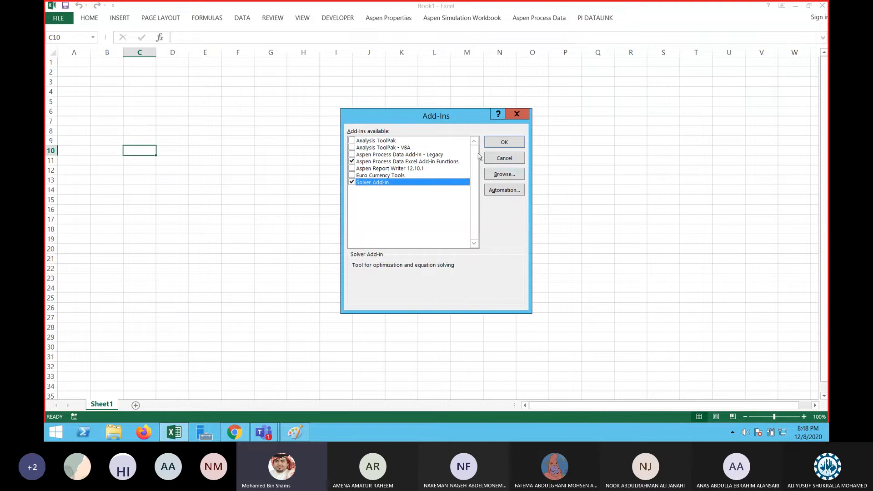
{"action": "left_click", "coordinate": [495, 143]}
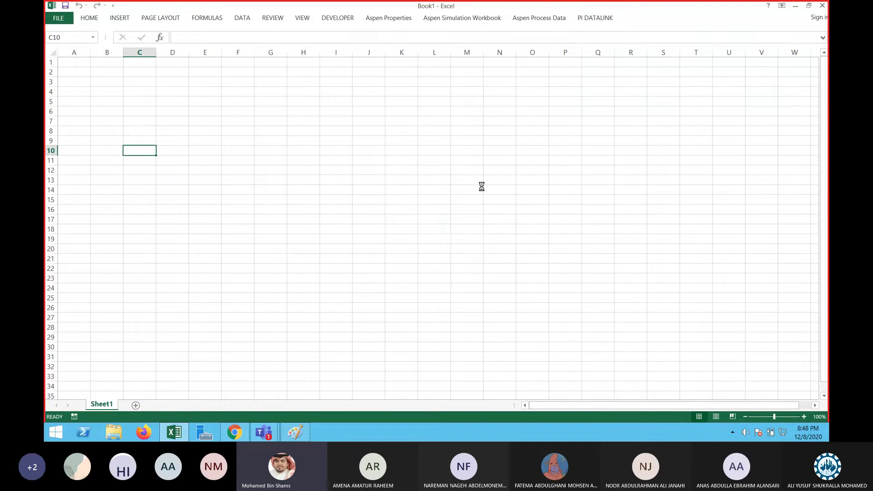
Open the Solver parameters and place them beside the PDF notes showing the material balance spreadsheet.
{"action": "left_click", "coordinate": [248, 24]}
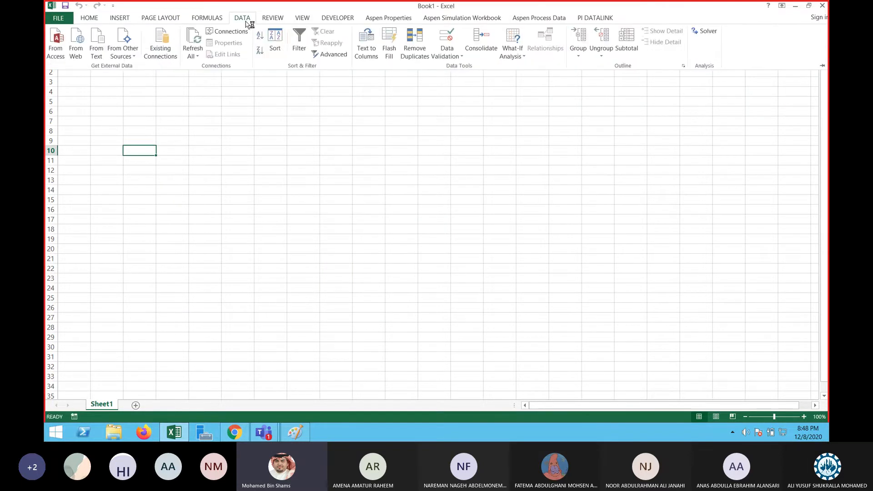
{"action": "left_click", "coordinate": [709, 35]}
{"action": "left_click", "coordinate": [808, 5]}
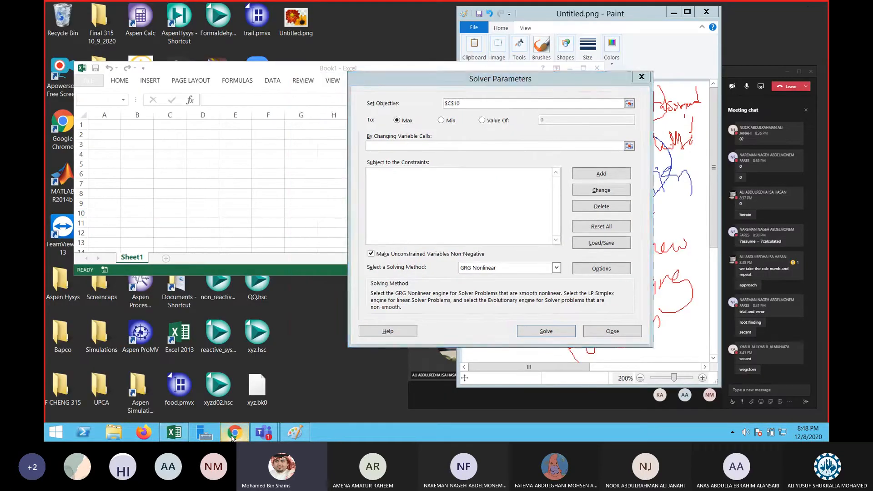
{"action": "left_click", "coordinate": [234, 432]}
{"action": "left_click", "coordinate": [797, 5]}
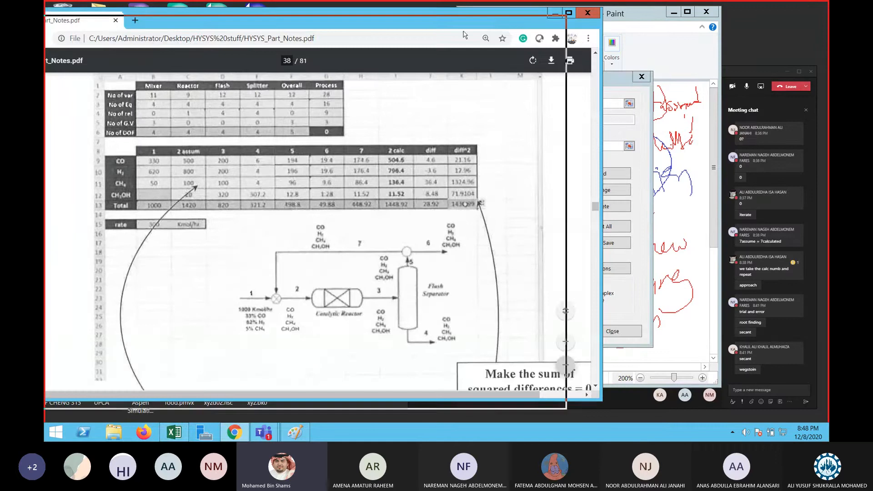
{"action": "left_click_drag", "start_coordinate": [580, 83], "coordinate": [714, 74]}
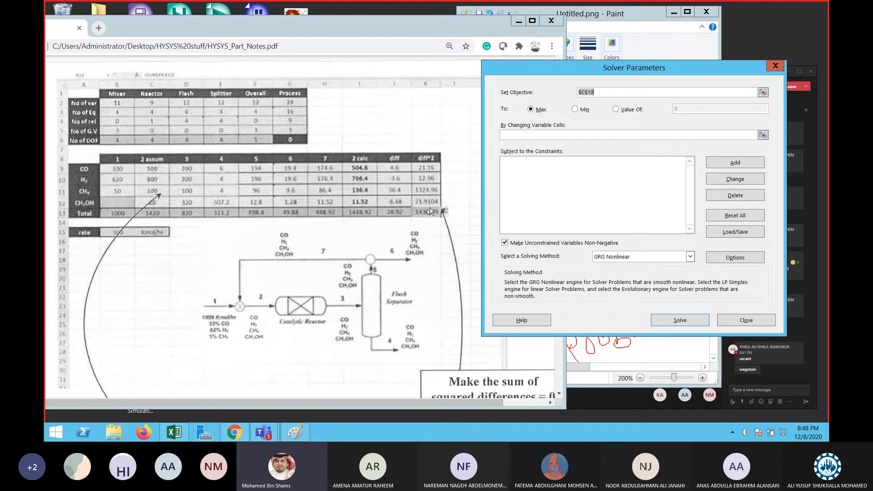
Set the Solver objective target to a value of 0, then close Solver without solving.
{"action": "left_click", "coordinate": [625, 111]}
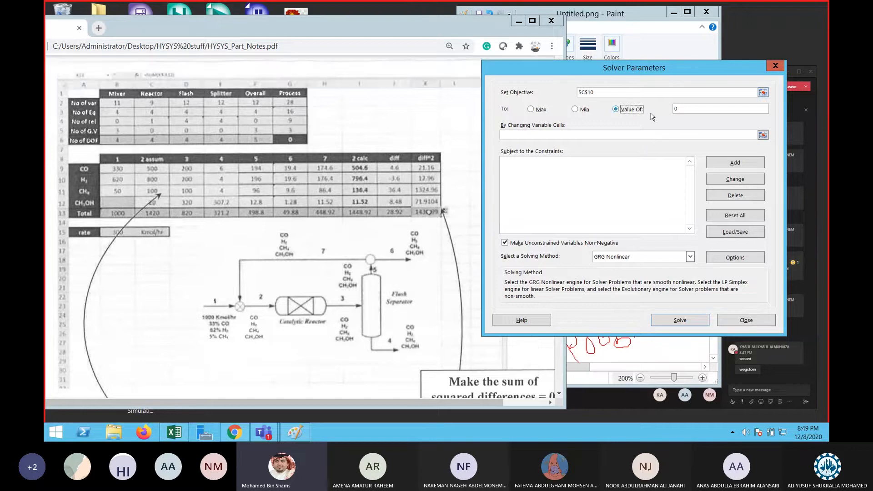
{"action": "left_click", "coordinate": [518, 136]}
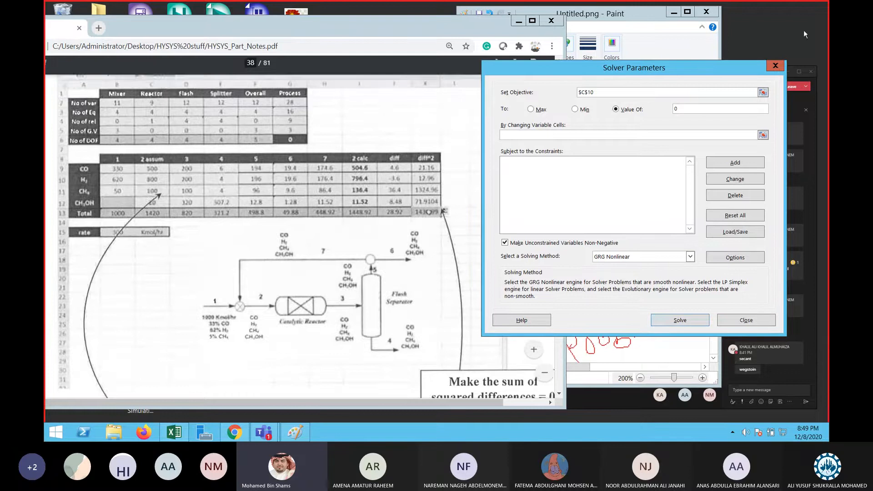
{"action": "left_click", "coordinate": [776, 66]}
Examine the PDF notes on using Solver, down to the page 39 spreadsheet with the Solver results.
{"action": "scroll", "coordinate": [405, 241], "scroll_direction": "down", "scroll_amount": 10}
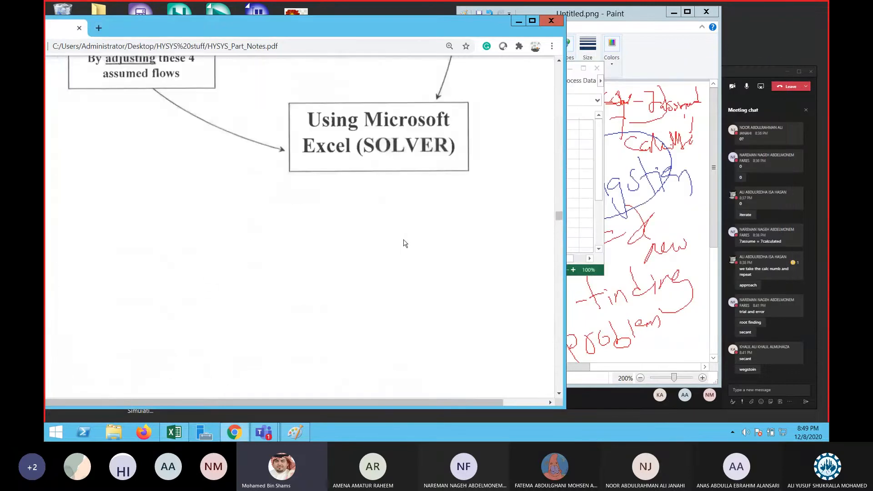
{"action": "scroll", "coordinate": [405, 244], "scroll_direction": "down", "scroll_amount": 5}
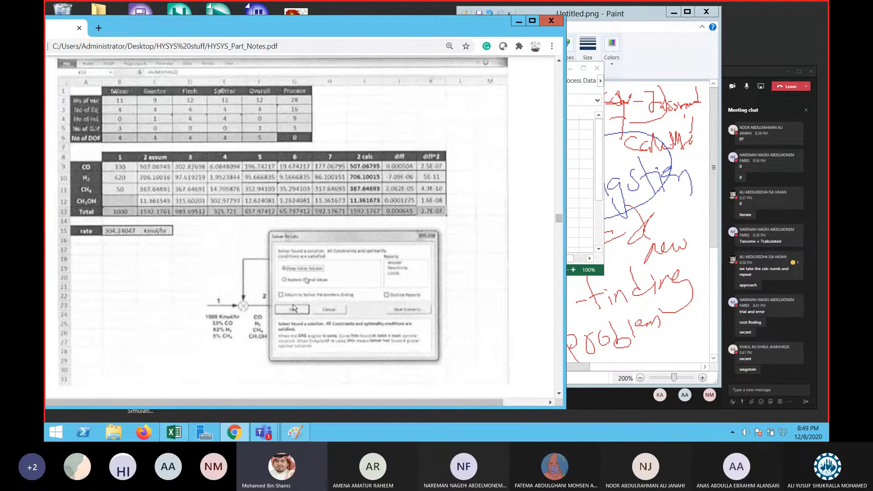
{"action": "scroll", "coordinate": [293, 308], "scroll_direction": "down", "scroll_amount": 10}
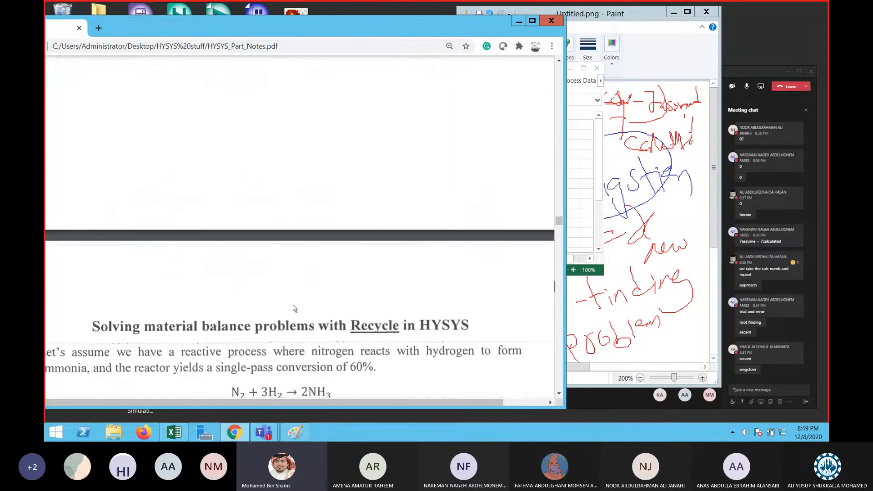
{"action": "scroll", "coordinate": [293, 307], "scroll_direction": "up", "scroll_amount": 5}
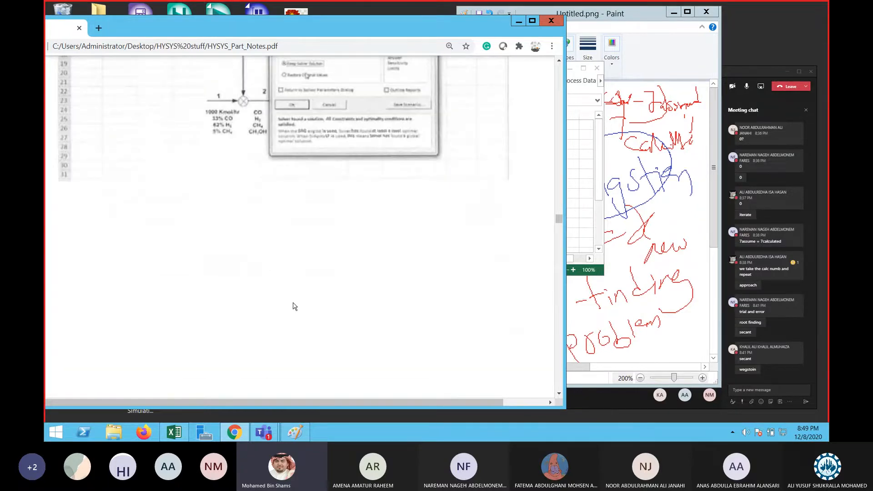
{"action": "scroll", "coordinate": [295, 306], "scroll_direction": "up", "scroll_amount": 3}
Uncover the Paint window and clear all the handwriting from its canvas.
{"action": "left_click_drag", "start_coordinate": [476, 29], "coordinate": [384, 43]}
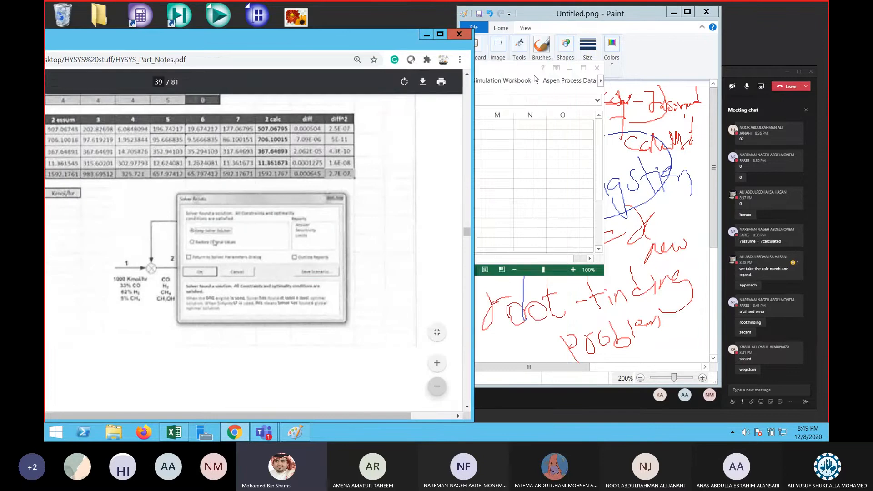
{"action": "left_click", "coordinate": [613, 193]}
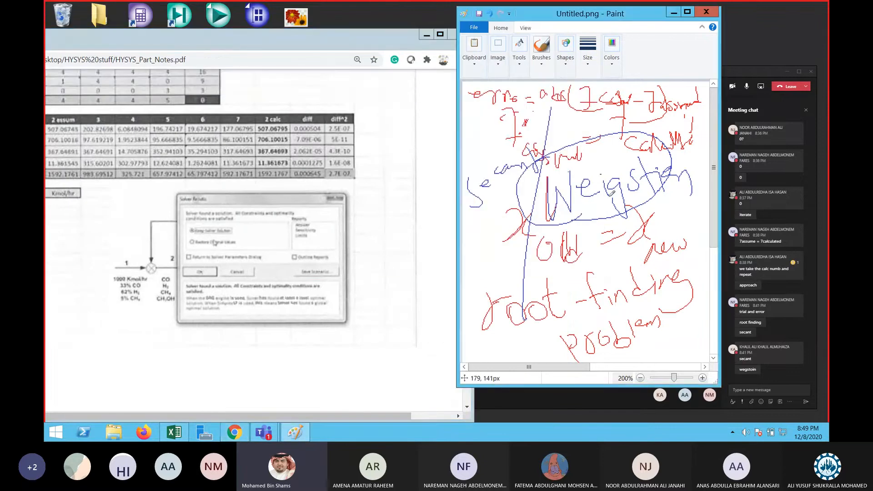
{"action": "key", "text": "ctrl+a"}
{"action": "key", "text": "Delete"}
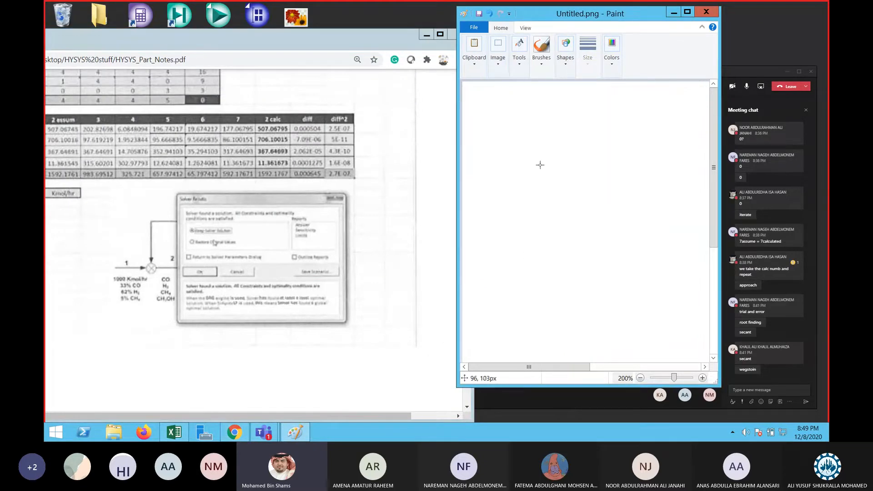
Handwrite the word "Tearing" in blue on the empty Paint canvas.
{"action": "left_click", "coordinate": [520, 52]}
{"action": "left_click", "coordinate": [518, 90]}
{"action": "left_click_drag", "start_coordinate": [517, 126], "coordinate": [521, 192]}
{"action": "left_click_drag", "start_coordinate": [498, 142], "coordinate": [557, 136]}
{"action": "mouse_move", "coordinate": [548, 153]}
{"action": "left_mouse_down"}
{"action": "mouse_move", "coordinate": [538, 166]}
{"action": "mouse_move", "coordinate": [577, 155]}
{"action": "mouse_move", "coordinate": [647, 164]}
{"action": "mouse_move", "coordinate": [643, 208]}
{"action": "left_mouse_up"}
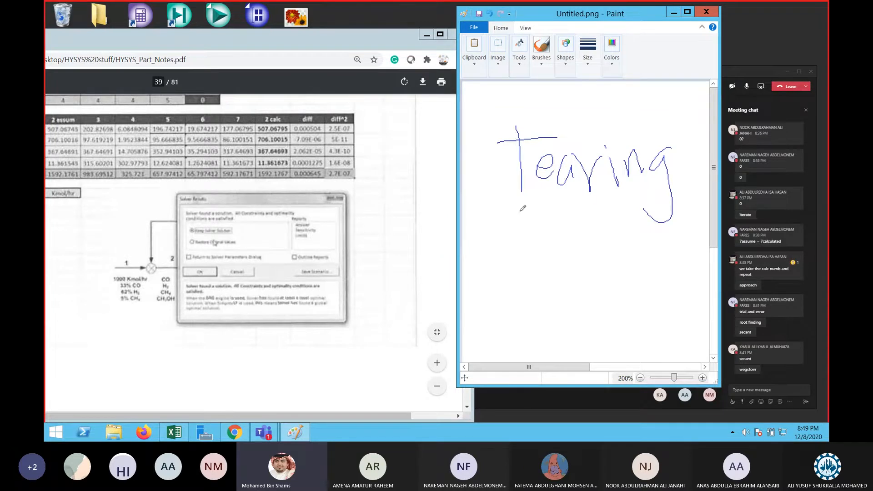
Thicken the crossbar of the T in "Tearing" and draw a frame around the word.
{"action": "mouse_move", "coordinate": [523, 137]}
{"action": "left_mouse_down"}
{"action": "mouse_move", "coordinate": [489, 139]}
{"action": "mouse_move", "coordinate": [559, 138]}
{"action": "left_mouse_up"}
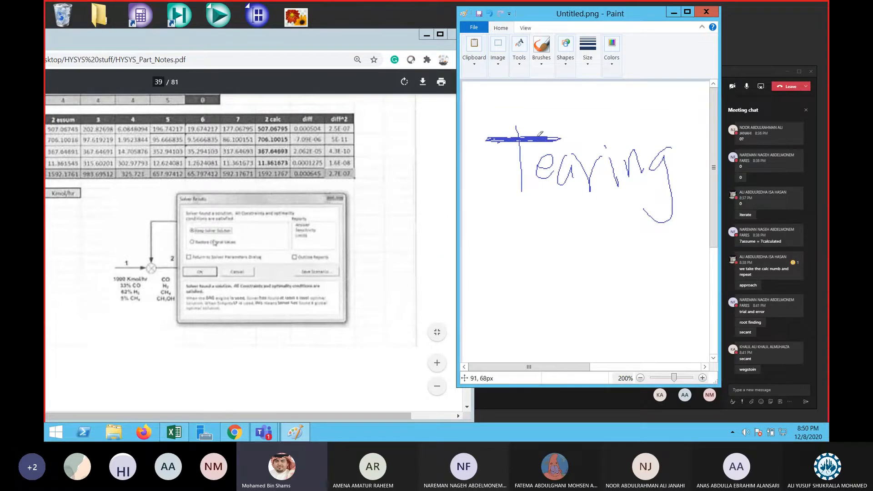
{"action": "left_click_drag", "start_coordinate": [474, 117], "coordinate": [743, 127]}
{"action": "left_click_drag", "start_coordinate": [699, 242], "coordinate": [481, 130]}
Switch back to the PDF notes and view page 40 on solving material balance problems with Recycle in HYSYS.
{"action": "left_click", "coordinate": [437, 387]}
{"action": "left_click_drag", "start_coordinate": [273, 41], "coordinate": [396, 29]}
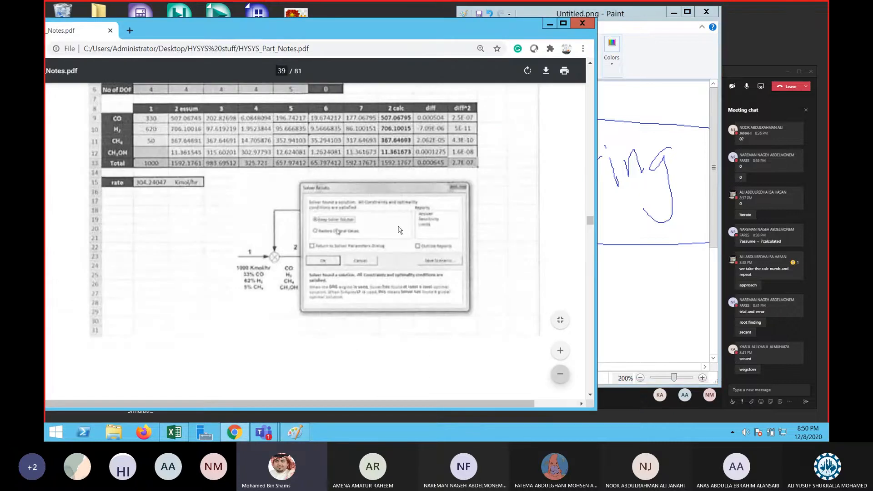
{"action": "scroll", "coordinate": [453, 244], "scroll_direction": "down", "scroll_amount": 5}
{"action": "scroll", "coordinate": [453, 245], "scroll_direction": "down", "scroll_amount": 3}
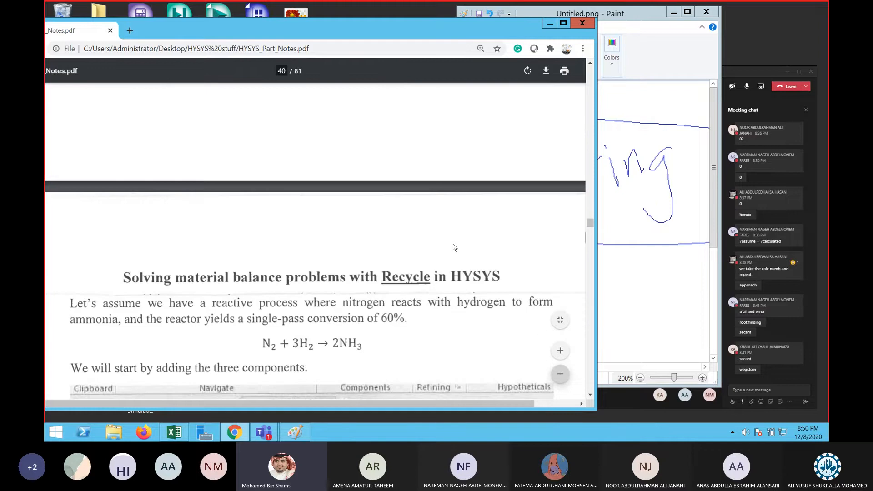
{"action": "scroll", "coordinate": [455, 247], "scroll_direction": "down", "scroll_amount": 1}
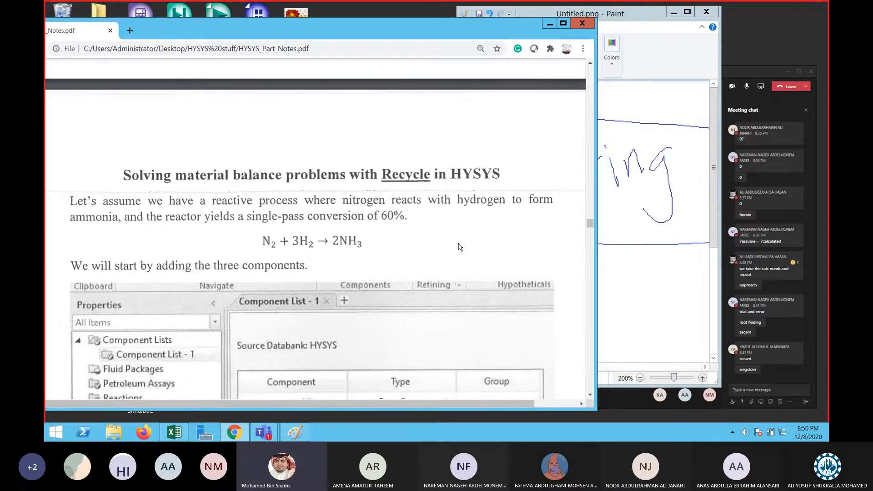
Find Aspen HYSYS V10 through the system search, launch it and dismiss the license expiration reminder.
{"action": "left_click", "coordinate": [824, 166]}
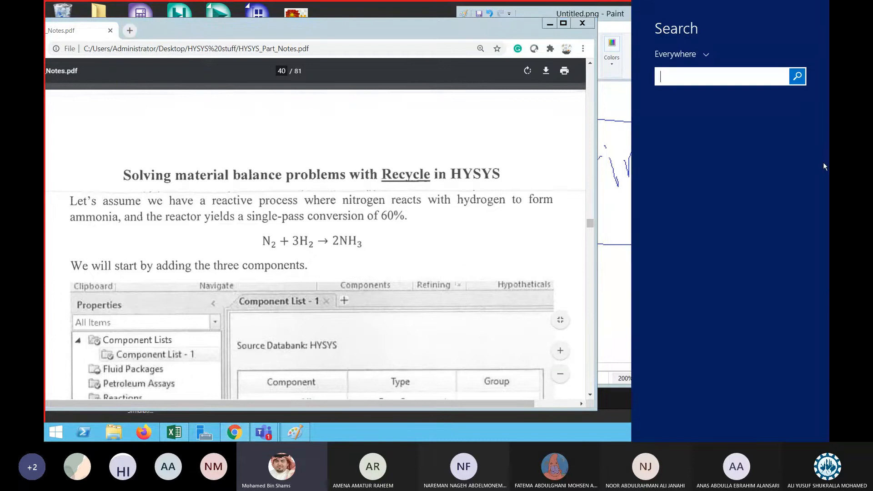
{"action": "type", "text": "aspen ProMV"}
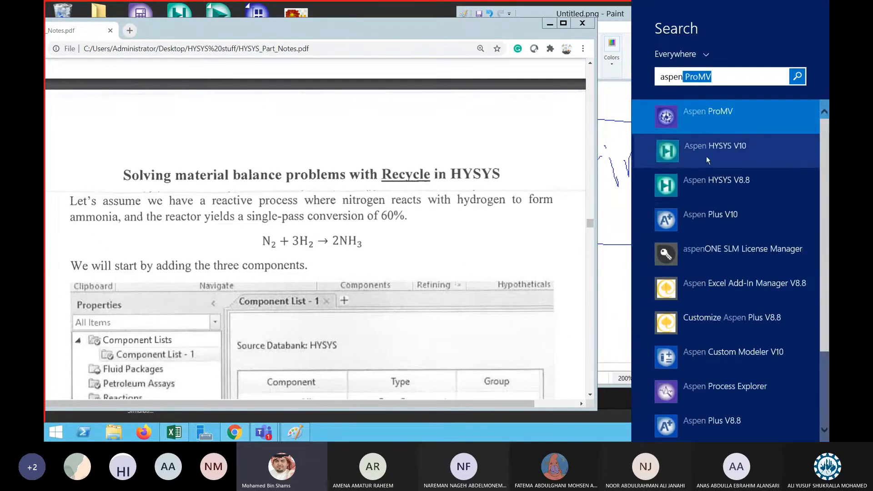
{"action": "left_click", "coordinate": [714, 223]}
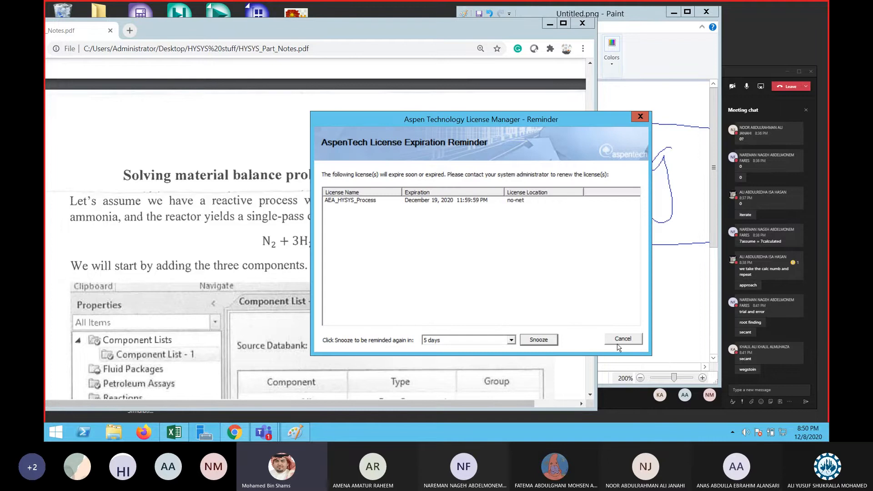
{"action": "left_click", "coordinate": [618, 345]}
Narrow the PDF notes window, place it beside Paint and zoom out the page to fit the recycle example's text.
{"action": "left_click_drag", "start_coordinate": [304, 27], "coordinate": [335, 24]}
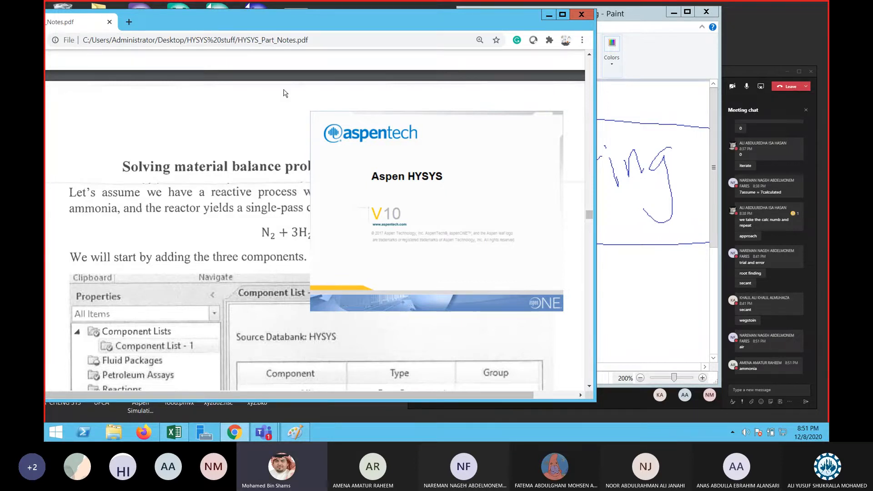
{"action": "left_click_drag", "start_coordinate": [288, 21], "coordinate": [174, 38]}
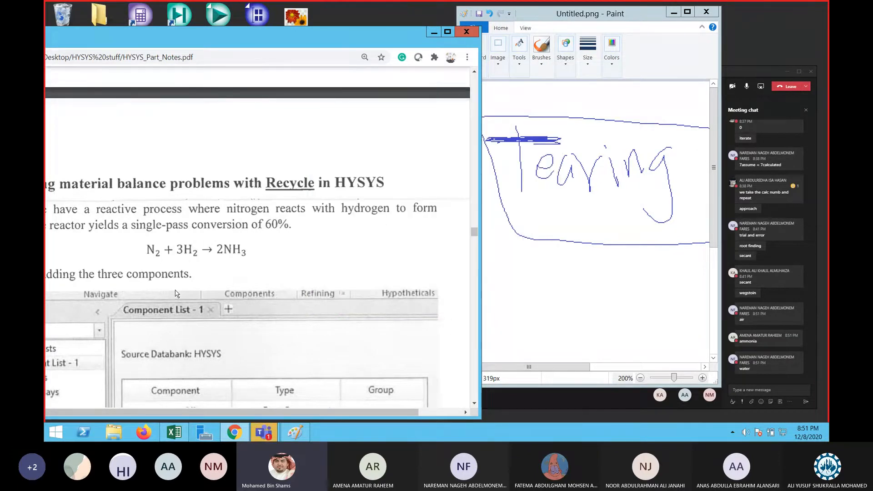
{"action": "mouse_move", "coordinate": [310, 40]}
{"action": "left_mouse_down"}
{"action": "mouse_move", "coordinate": [529, 51]}
{"action": "mouse_move", "coordinate": [476, 66]}
{"action": "left_mouse_up"}
{"action": "left_click_drag", "start_coordinate": [377, 35], "coordinate": [432, 29]}
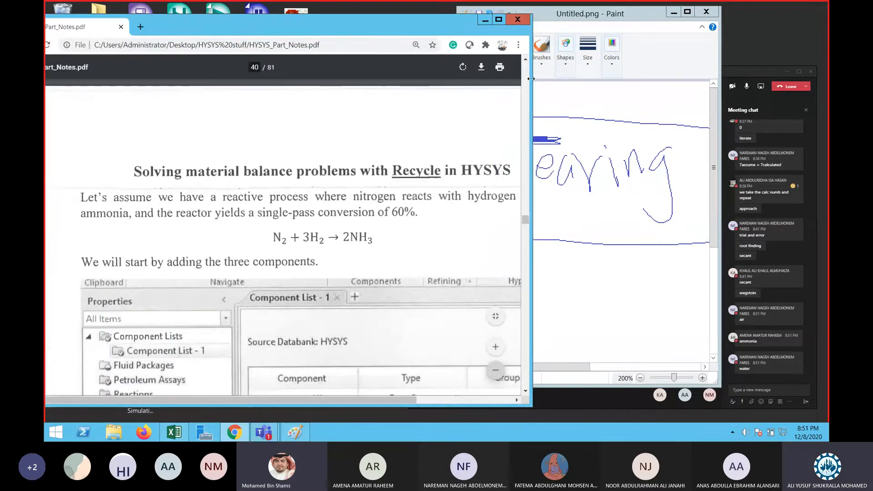
{"action": "left_click_drag", "start_coordinate": [531, 79], "coordinate": [476, 81]}
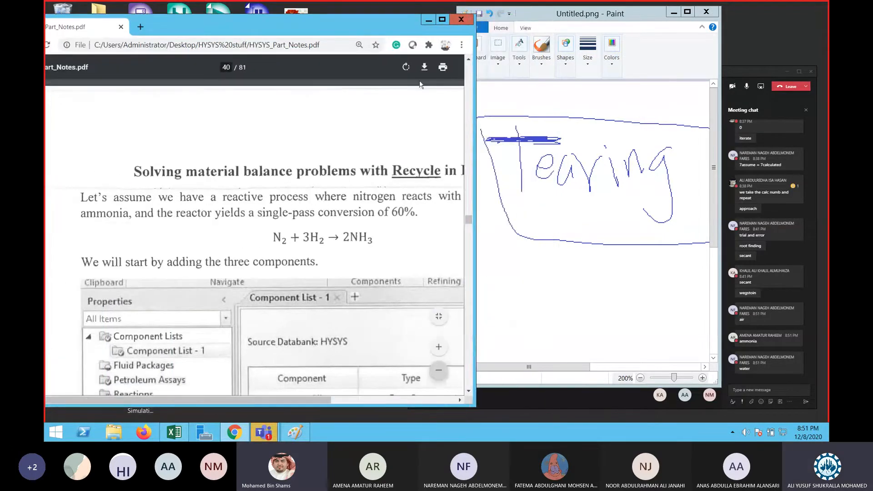
{"action": "left_click", "coordinate": [459, 400]}
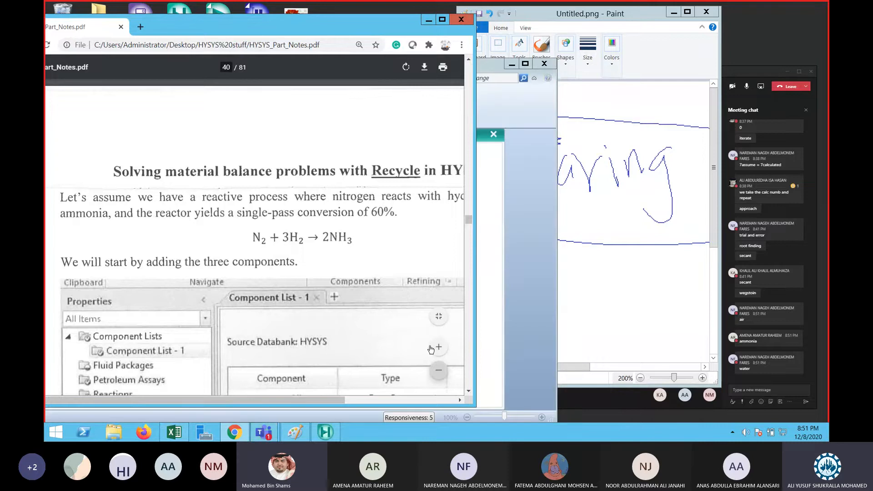
{"action": "left_click", "coordinate": [440, 371]}
{"action": "left_click", "coordinate": [439, 372]}
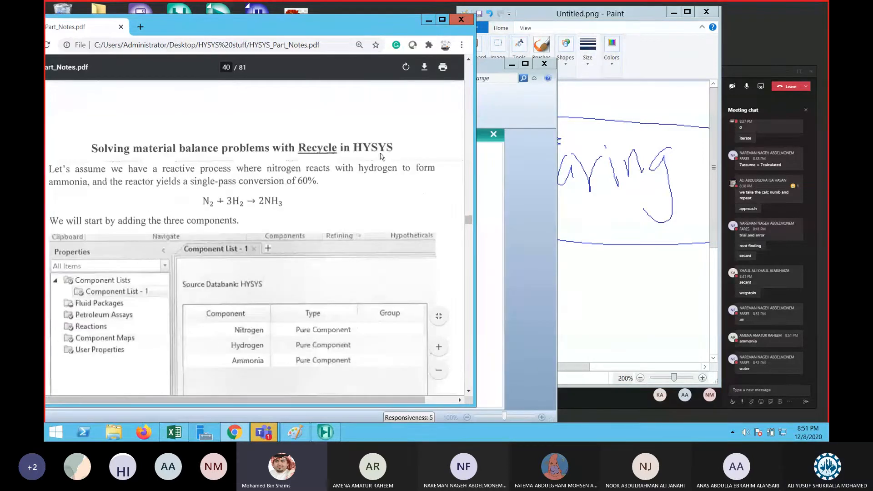
Handwrite the methanol synthesis reaction H2 + CO → CH3OH below the framed word "Tearing" in Paint.
{"action": "left_click_drag", "start_coordinate": [572, 271], "coordinate": [578, 280]}
{"action": "mouse_move", "coordinate": [536, 276]}
{"action": "left_mouse_down"}
{"action": "mouse_move", "coordinate": [550, 276]}
{"action": "mouse_move", "coordinate": [544, 287]}
{"action": "left_mouse_up"}
{"action": "left_click_drag", "start_coordinate": [503, 268], "coordinate": [505, 286]}
{"action": "mouse_move", "coordinate": [510, 271]}
{"action": "left_mouse_down"}
{"action": "mouse_move", "coordinate": [511, 285]}
{"action": "mouse_move", "coordinate": [510, 278]}
{"action": "left_mouse_up"}
{"action": "left_click_drag", "start_coordinate": [514, 284], "coordinate": [524, 293]}
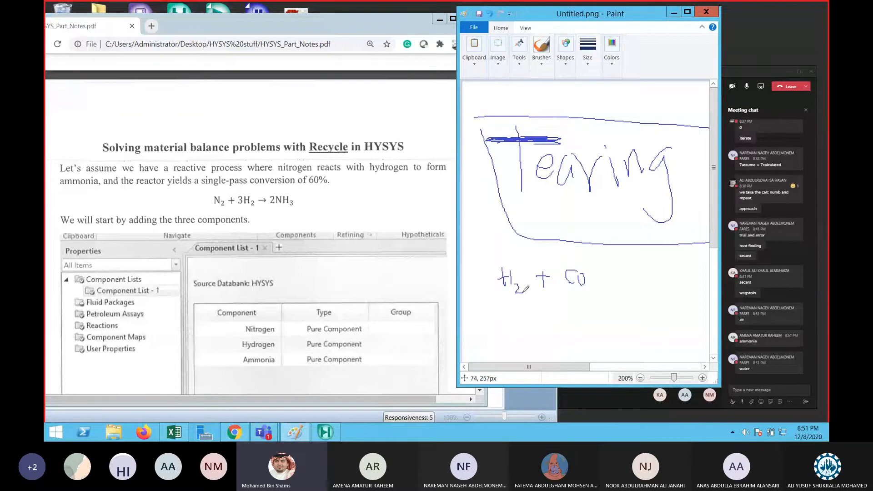
{"action": "left_click_drag", "start_coordinate": [600, 281], "coordinate": [633, 281]}
{"action": "mouse_move", "coordinate": [628, 278]}
{"action": "left_mouse_down"}
{"action": "mouse_move", "coordinate": [629, 287]}
{"action": "mouse_move", "coordinate": [654, 294]}
{"action": "left_mouse_up"}
{"action": "mouse_move", "coordinate": [658, 281]}
{"action": "left_mouse_down"}
{"action": "mouse_move", "coordinate": [659, 298]}
{"action": "mouse_move", "coordinate": [670, 301]}
{"action": "left_mouse_up"}
{"action": "left_click_drag", "start_coordinate": [679, 296], "coordinate": [682, 315]}
{"action": "left_click_drag", "start_coordinate": [694, 284], "coordinate": [692, 286]}
{"action": "left_click_drag", "start_coordinate": [696, 281], "coordinate": [700, 295]}
{"action": "left_click_drag", "start_coordinate": [695, 288], "coordinate": [702, 288]}
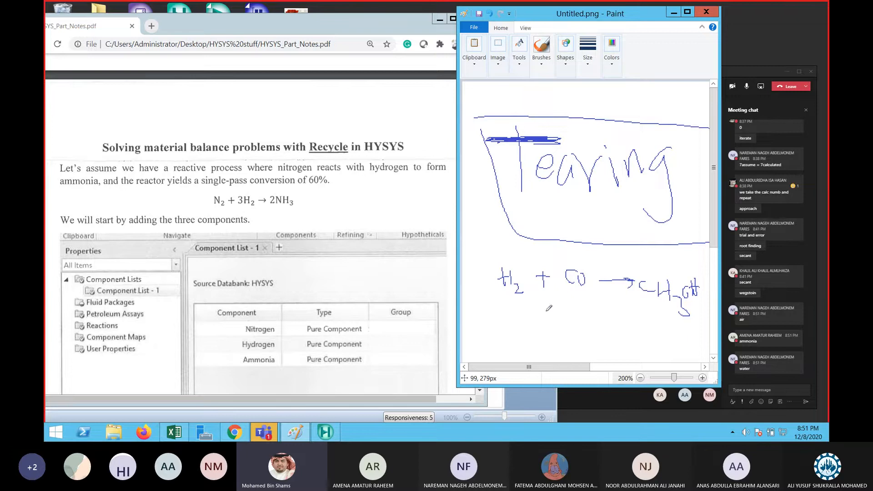
Add the coefficient 2 before H2 in the handwritten reaction and circle the reactants H2 and CO.
{"action": "left_click_drag", "start_coordinate": [473, 275], "coordinate": [482, 292]}
{"action": "left_click_drag", "start_coordinate": [470, 275], "coordinate": [495, 291]}
{"action": "left_click_drag", "start_coordinate": [482, 277], "coordinate": [490, 285]}
{"action": "left_click_drag", "start_coordinate": [501, 279], "coordinate": [506, 290]}
{"action": "mouse_move", "coordinate": [562, 283]}
{"action": "left_mouse_down"}
{"action": "mouse_move", "coordinate": [579, 260]}
{"action": "mouse_move", "coordinate": [560, 283]}
{"action": "left_mouse_up"}
Bracket the two reactants, handwrite "steam reforming" underneath, and draw lines from H2 and CO up to the frame.
{"action": "mouse_move", "coordinate": [521, 317]}
{"action": "left_mouse_down"}
{"action": "mouse_move", "coordinate": [582, 315]}
{"action": "mouse_move", "coordinate": [553, 323]}
{"action": "mouse_move", "coordinate": [563, 325]}
{"action": "mouse_move", "coordinate": [547, 326]}
{"action": "mouse_move", "coordinate": [559, 328]}
{"action": "mouse_move", "coordinate": [546, 339]}
{"action": "mouse_move", "coordinate": [584, 356]}
{"action": "left_mouse_up"}
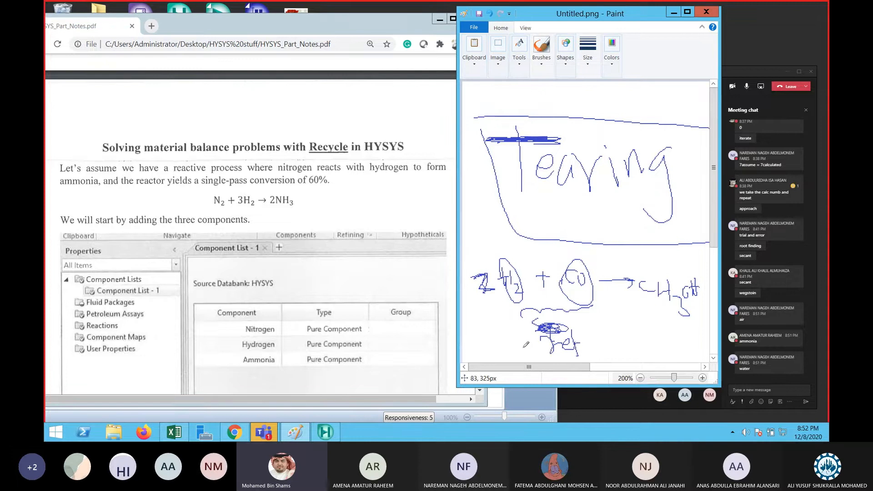
{"action": "mouse_move", "coordinate": [502, 340]}
{"action": "left_mouse_down"}
{"action": "mouse_move", "coordinate": [516, 347]}
{"action": "mouse_move", "coordinate": [522, 337]}
{"action": "mouse_move", "coordinate": [528, 348]}
{"action": "mouse_move", "coordinate": [551, 351]}
{"action": "left_mouse_up"}
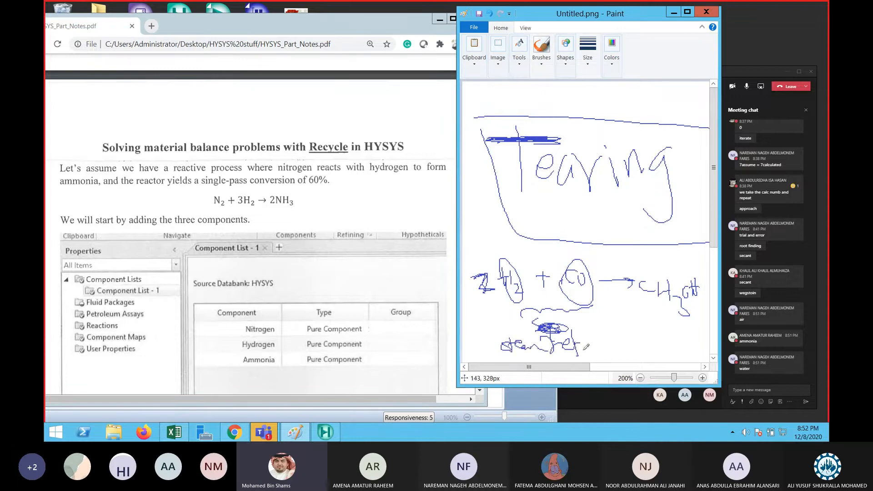
{"action": "mouse_move", "coordinate": [568, 310]}
{"action": "left_mouse_down"}
{"action": "mouse_move", "coordinate": [567, 294]}
{"action": "mouse_move", "coordinate": [550, 316]}
{"action": "mouse_move", "coordinate": [518, 323]}
{"action": "left_mouse_up"}
{"action": "mouse_move", "coordinate": [579, 350]}
{"action": "left_mouse_down"}
{"action": "mouse_move", "coordinate": [624, 348]}
{"action": "mouse_move", "coordinate": [662, 328]}
{"action": "mouse_move", "coordinate": [655, 339]}
{"action": "mouse_move", "coordinate": [667, 357]}
{"action": "left_mouse_up"}
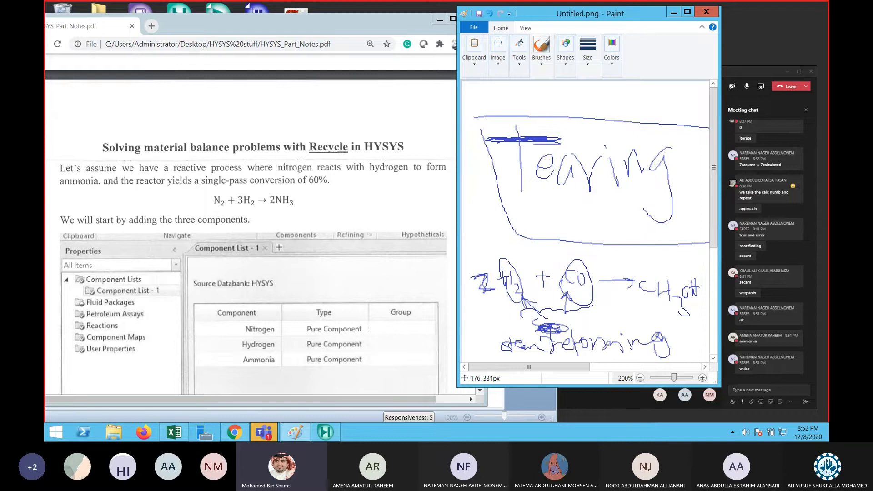
{"action": "left_click_drag", "start_coordinate": [506, 270], "coordinate": [533, 239]}
{"action": "left_click_drag", "start_coordinate": [570, 268], "coordinate": [605, 241]}
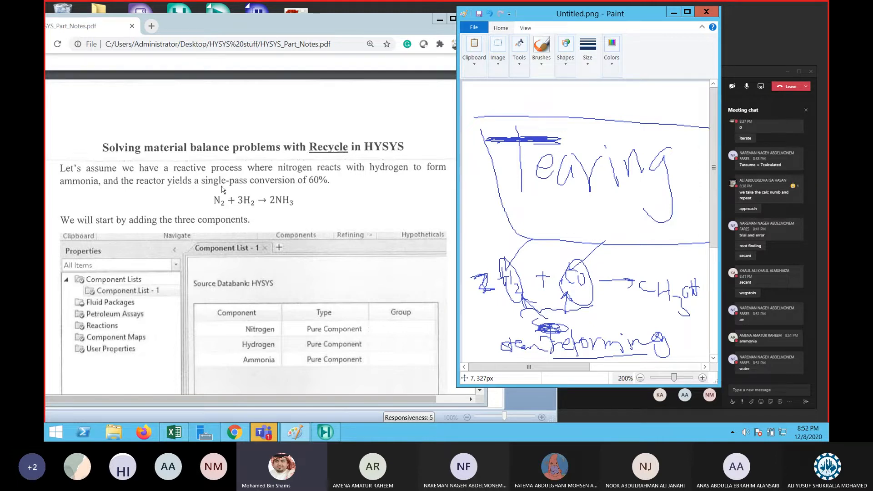
Show the participant list in the Teams meeting and arrange the Paint and meeting windows beside the notes.
{"action": "left_click", "coordinate": [673, 16]}
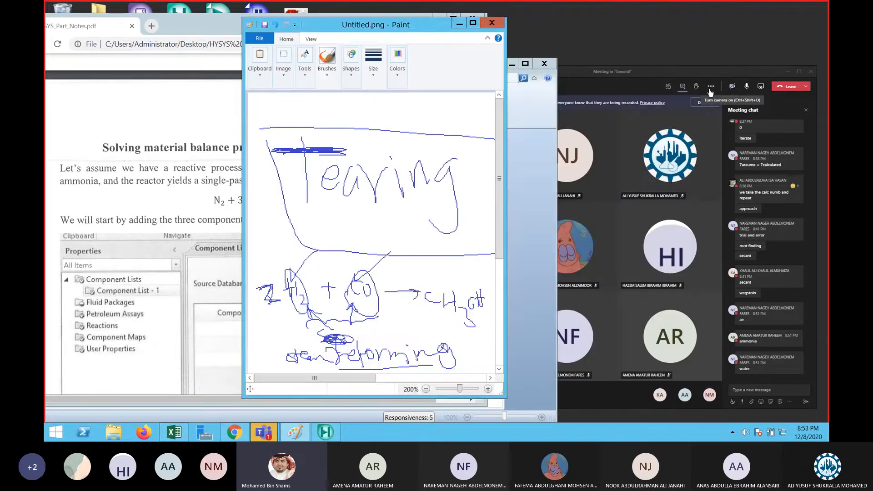
{"action": "left_click", "coordinate": [675, 90]}
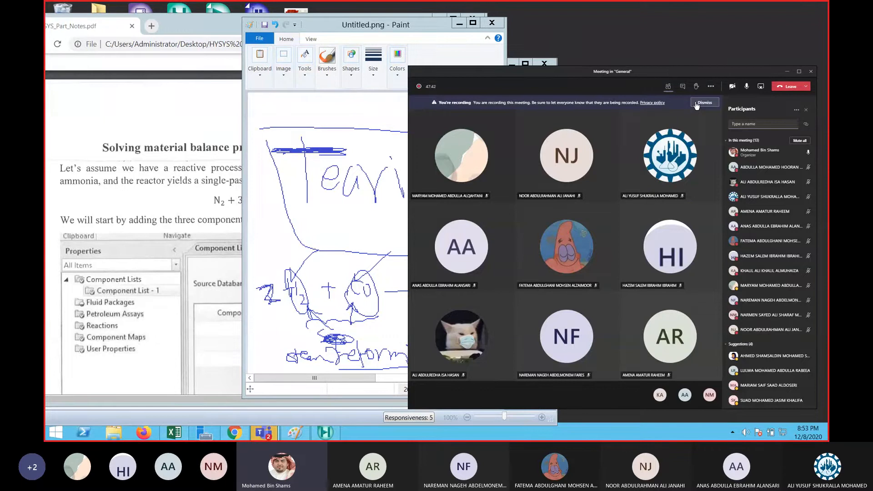
{"action": "left_click_drag", "start_coordinate": [420, 25], "coordinate": [638, 22]}
{"action": "left_click", "coordinate": [749, 72]}
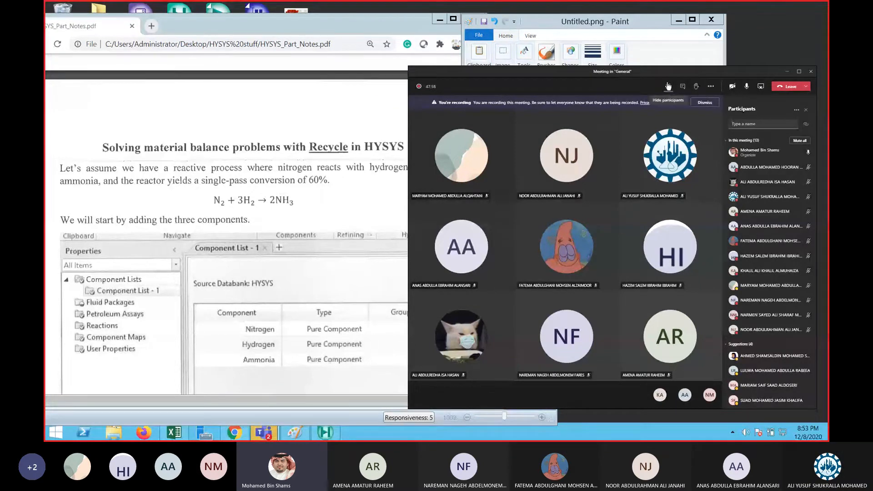
{"action": "left_click_drag", "start_coordinate": [662, 72], "coordinate": [719, 72]}
Minimize Paint, switch to Aspen HYSYS, close its start page and place its window beside the PDF notes.
{"action": "left_click", "coordinate": [646, 23]}
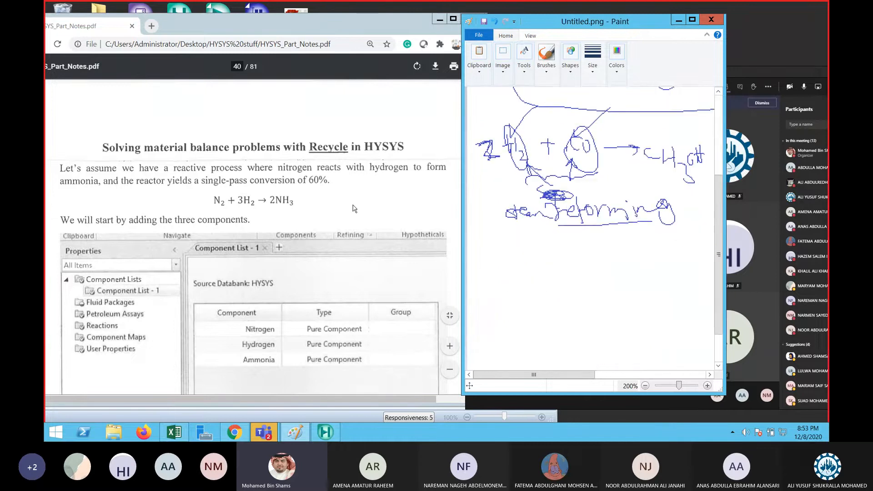
{"action": "left_click", "coordinate": [678, 20]}
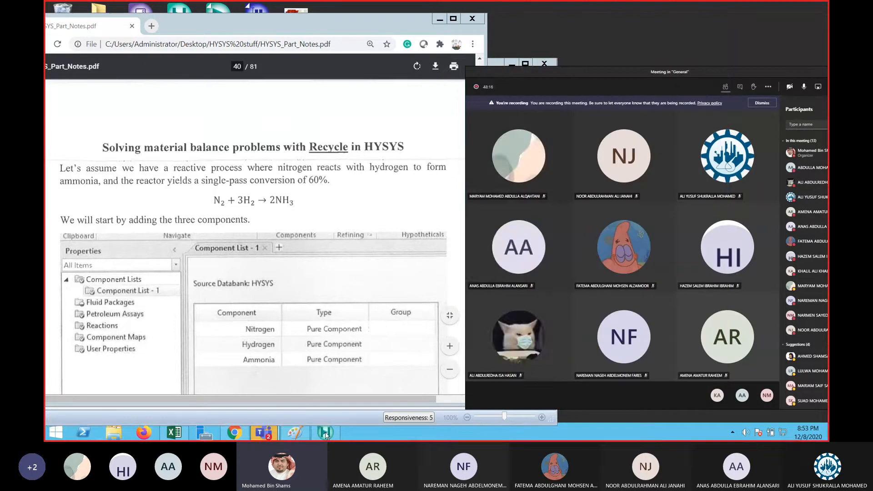
{"action": "left_click", "coordinate": [325, 432]}
{"action": "left_click", "coordinate": [493, 135]}
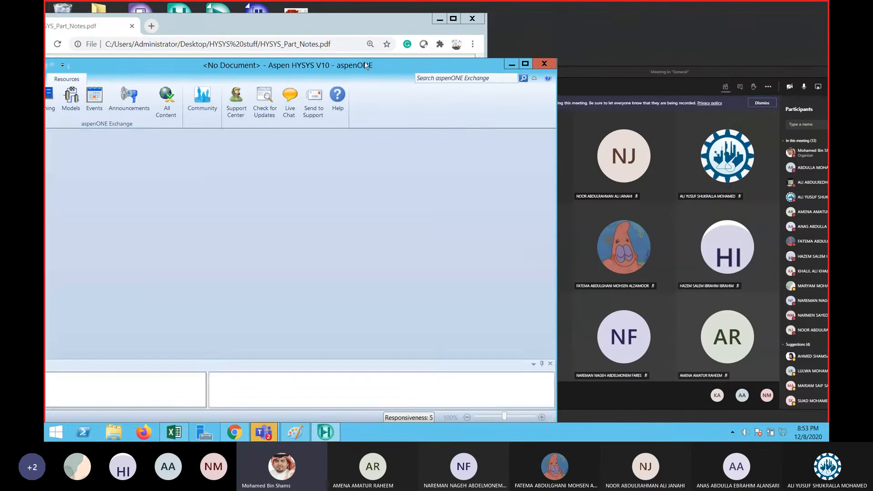
{"action": "left_click_drag", "start_coordinate": [367, 66], "coordinate": [585, 75]}
{"action": "left_click_drag", "start_coordinate": [350, 75], "coordinate": [552, 61]}
{"action": "left_click_drag", "start_coordinate": [362, 27], "coordinate": [347, 28]}
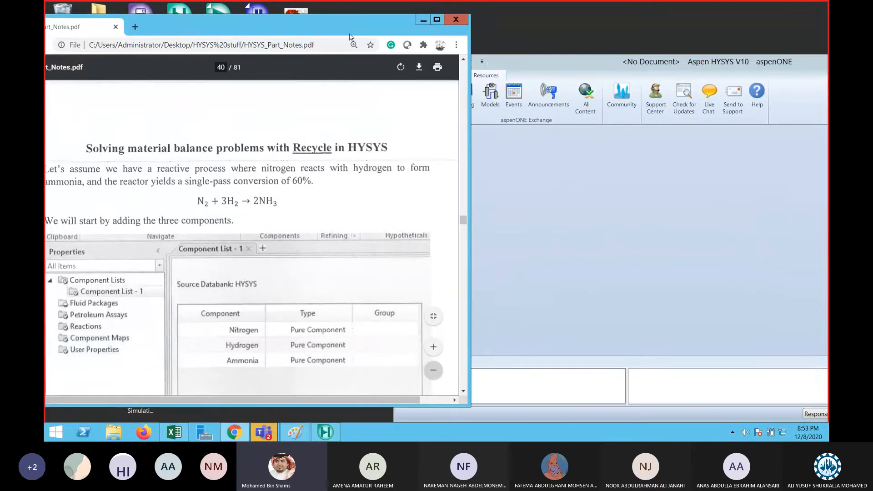
Create a new HYSYS case and add a reaction set in its properties environment.
{"action": "left_click", "coordinate": [409, 76]}
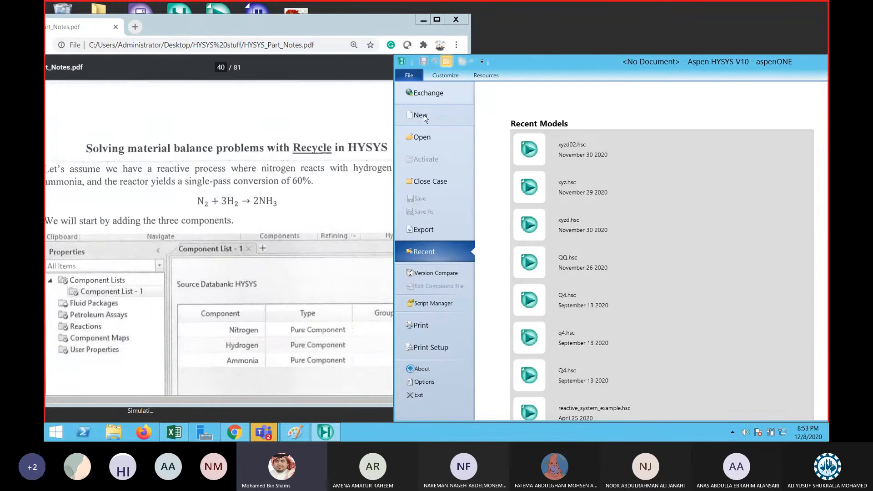
{"action": "left_click", "coordinate": [434, 120]}
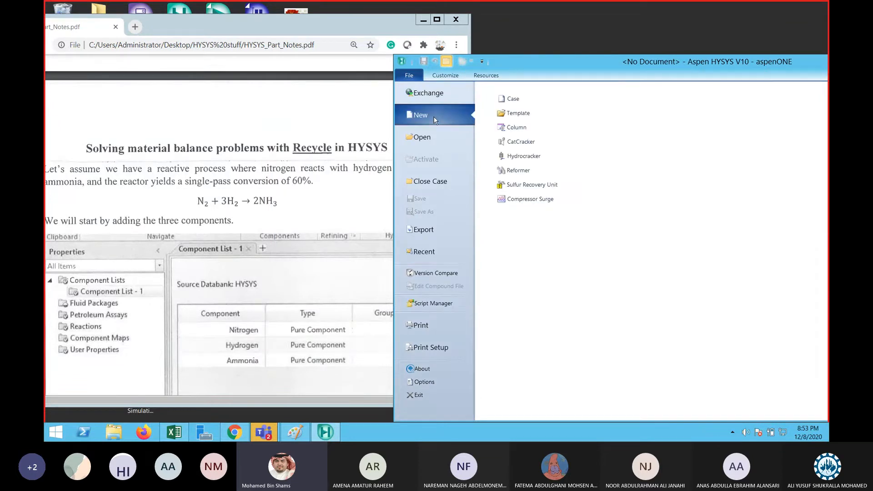
{"action": "left_click", "coordinate": [523, 103]}
{"action": "left_click", "coordinate": [430, 186]}
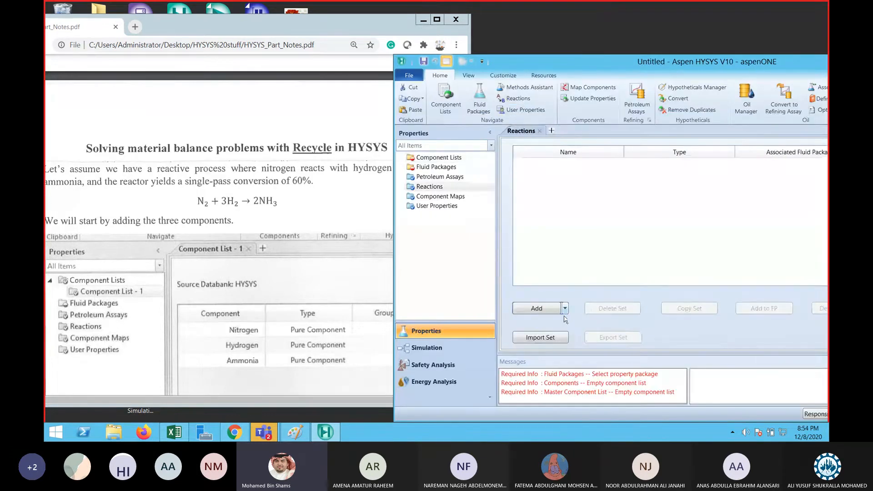
{"action": "left_click", "coordinate": [541, 309]}
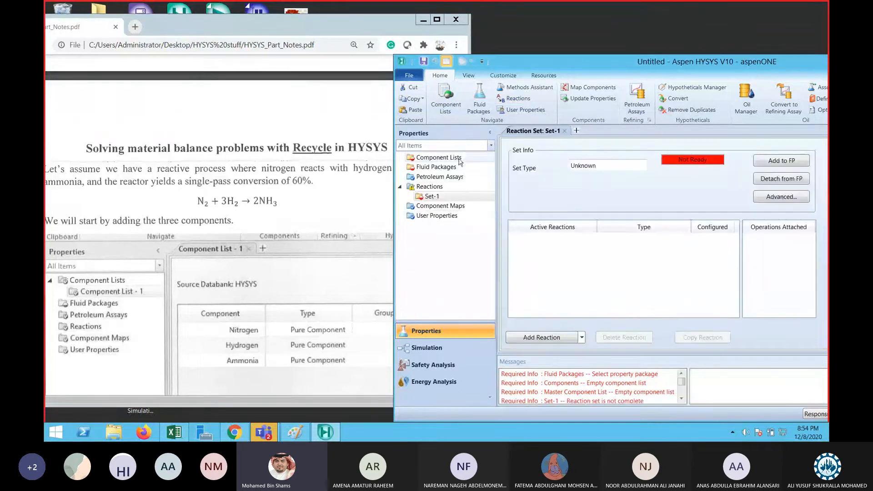
Create a component list and add nitrogen, hydrogen (h2) and ammonia (nh3) as pure components.
{"action": "left_click", "coordinate": [473, 158]}
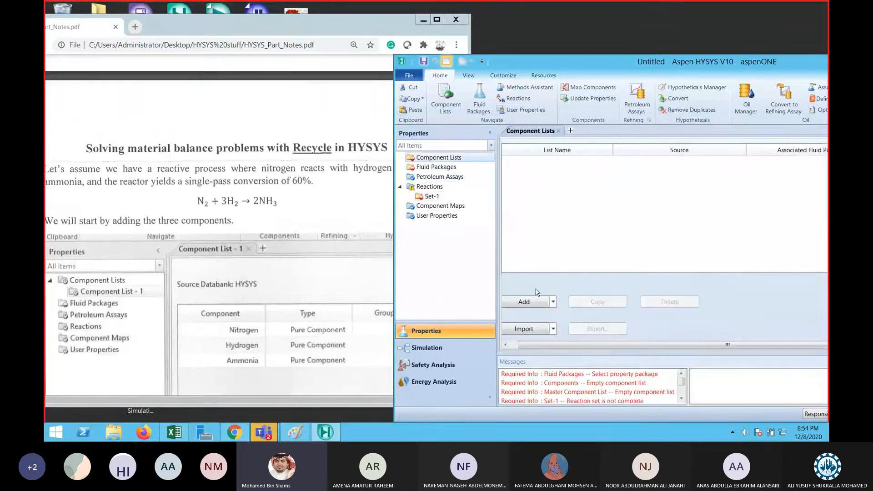
{"action": "left_click", "coordinate": [526, 302]}
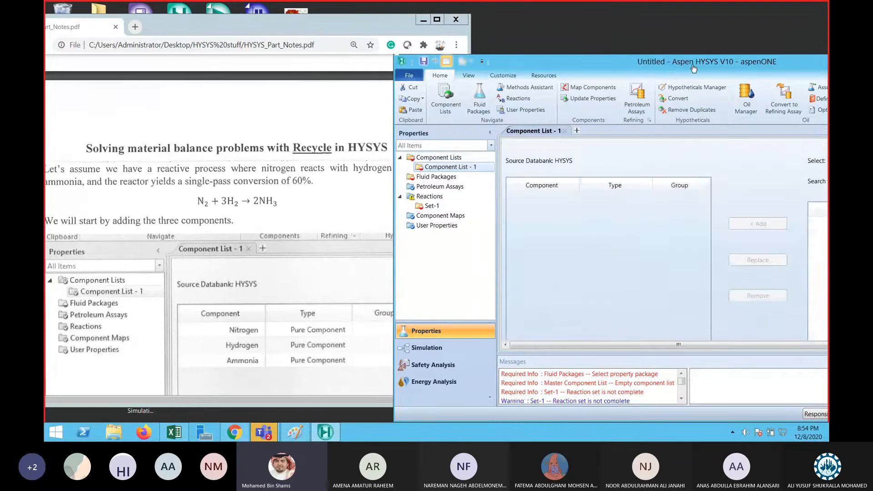
{"action": "left_click_drag", "start_coordinate": [750, 62], "coordinate": [677, 55]}
{"action": "left_click_drag", "start_coordinate": [764, 55], "coordinate": [696, 53]}
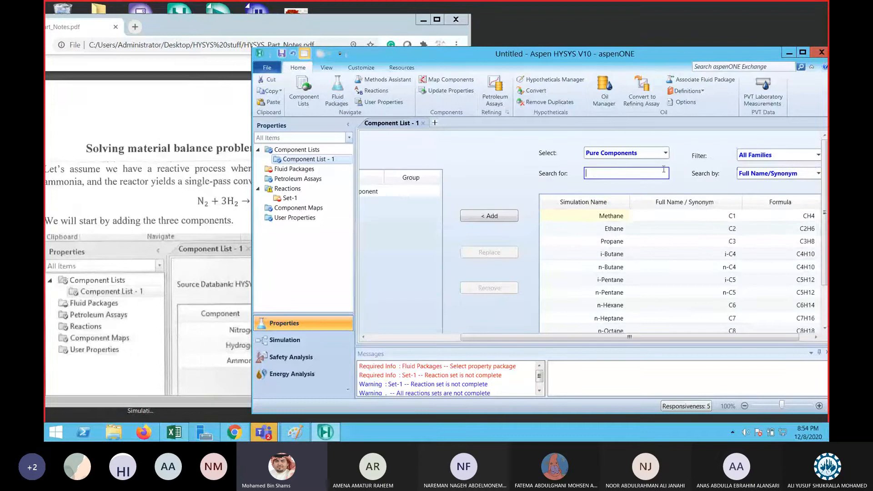
{"action": "type", "text": "h2"}
{"action": "key", "text": "Return"}
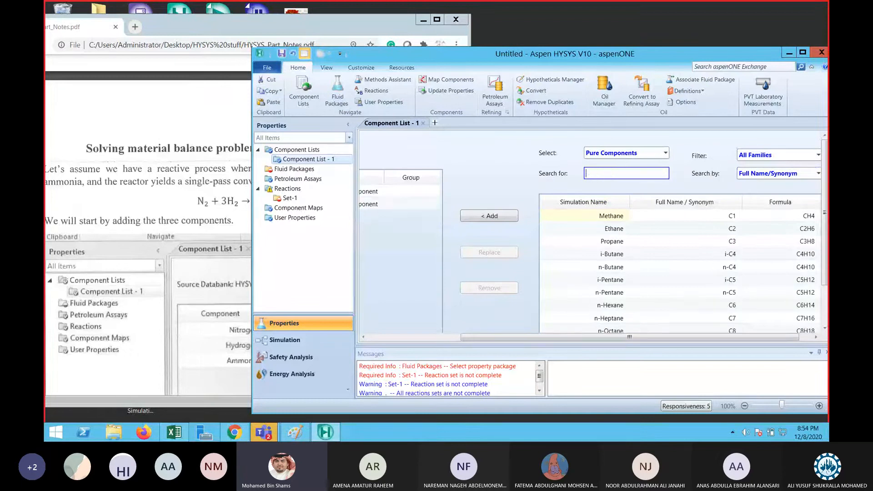
{"action": "type", "text": "nh3"}
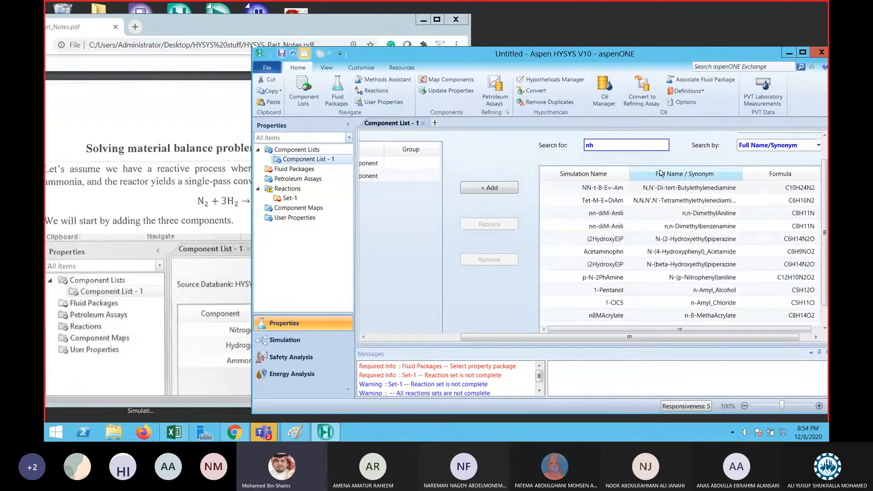
{"action": "key", "text": "Return"}
{"action": "left_click_drag", "start_coordinate": [610, 338], "coordinate": [513, 339]}
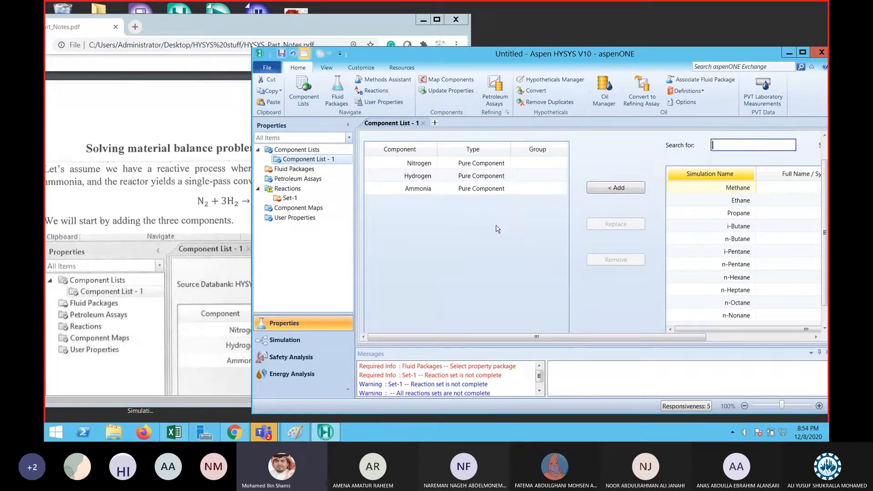
Reposition the HYSYS window and bring the Paint sketch back up in front of it.
{"action": "left_click_drag", "start_coordinate": [567, 55], "coordinate": [605, 43]}
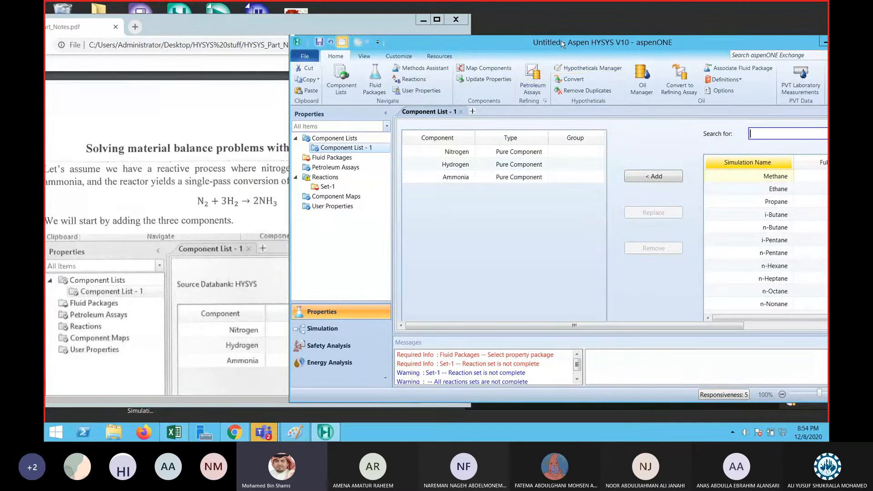
{"action": "left_click_drag", "start_coordinate": [567, 43], "coordinate": [569, 137]}
{"action": "mouse_move", "coordinate": [640, 139]}
{"action": "left_mouse_down"}
{"action": "mouse_move", "coordinate": [610, 272]}
{"action": "mouse_move", "coordinate": [550, 90]}
{"action": "left_mouse_up"}
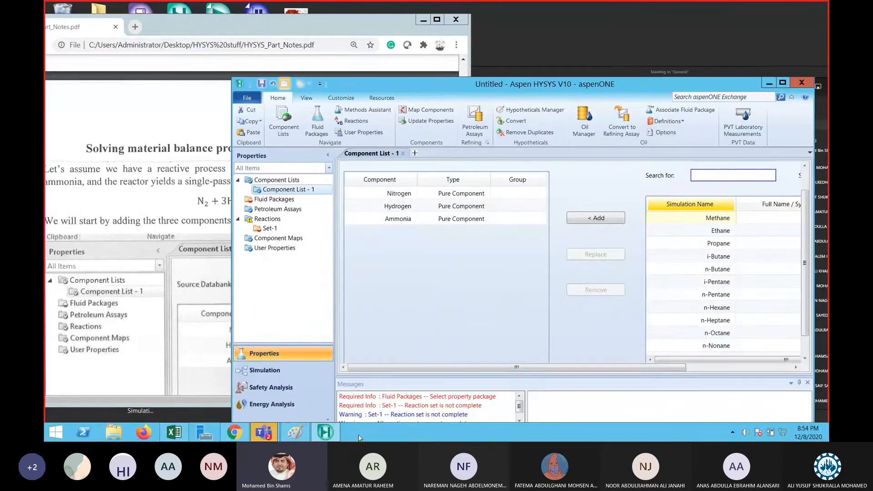
{"action": "left_click", "coordinate": [295, 432]}
{"action": "left_click_drag", "start_coordinate": [583, 25], "coordinate": [402, 24]}
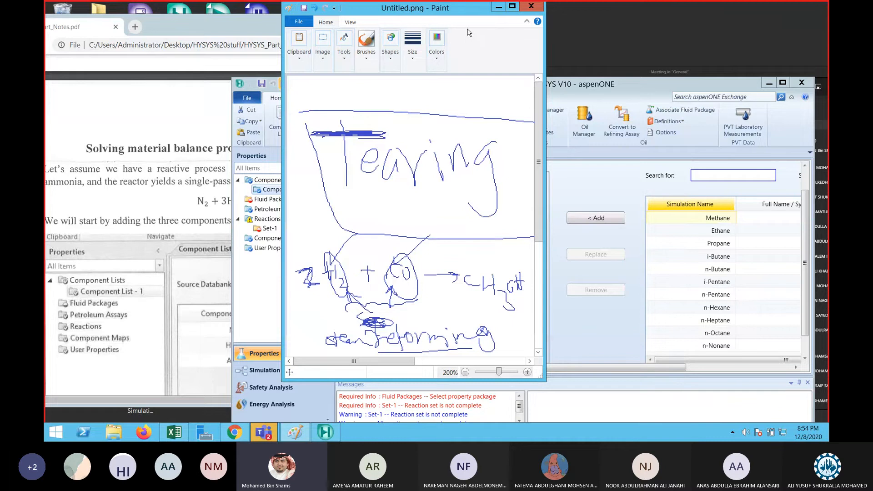
Place the Paint and Aspen HYSYS windows side by side and clear the whole Paint canvas.
{"action": "left_click_drag", "start_coordinate": [468, 27], "coordinate": [333, 30]}
{"action": "left_click_drag", "start_coordinate": [483, 90], "coordinate": [584, 42]}
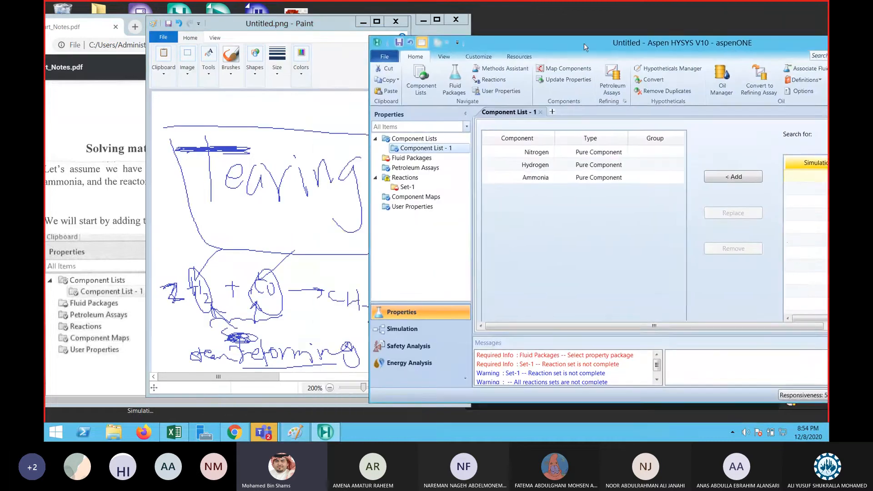
{"action": "key", "text": "ctrl+a"}
{"action": "key", "text": "Delete"}
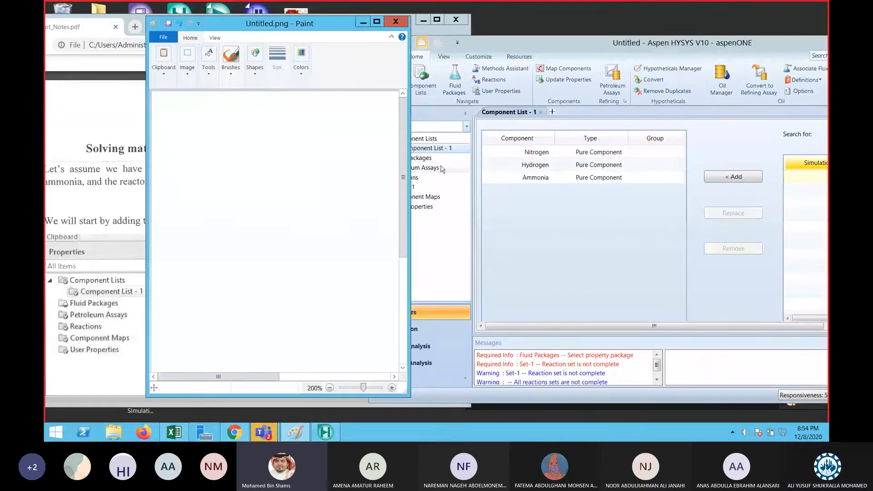
Open nitrogen's critical properties in HYSYS and handwrite its normal boiling point in Paint with the pencil as "N2 = -195.8".
{"action": "double_click", "coordinate": [540, 154]}
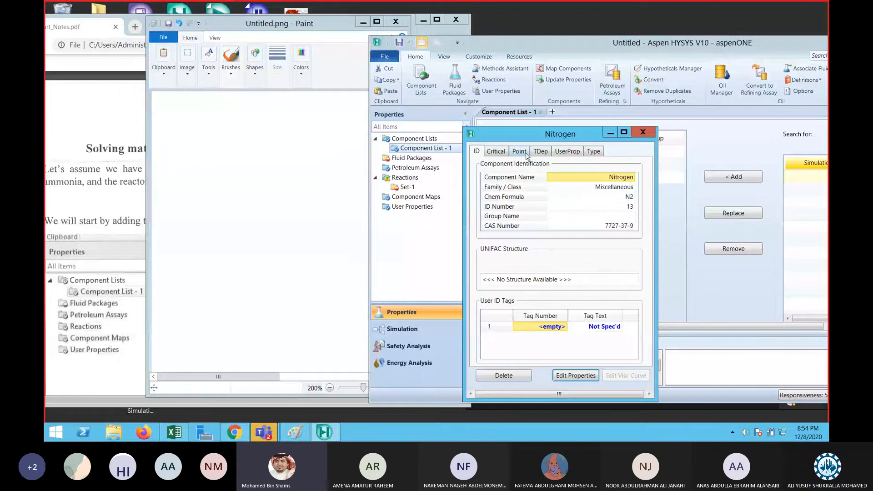
{"action": "left_click", "coordinate": [500, 152]}
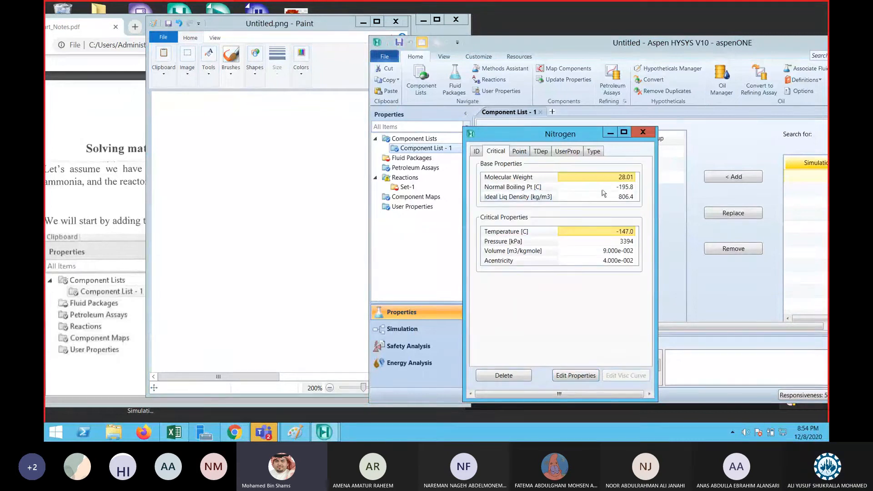
{"action": "left_click_drag", "start_coordinate": [230, 118], "coordinate": [236, 153]}
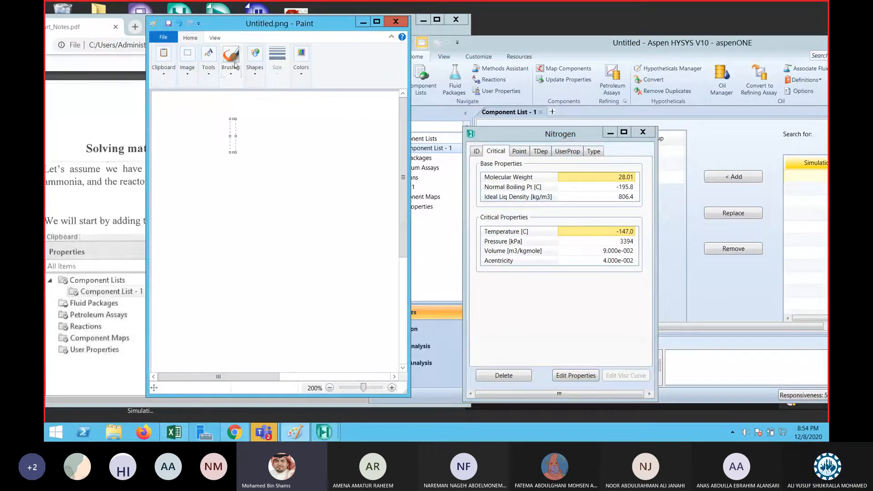
{"action": "left_click", "coordinate": [209, 79]}
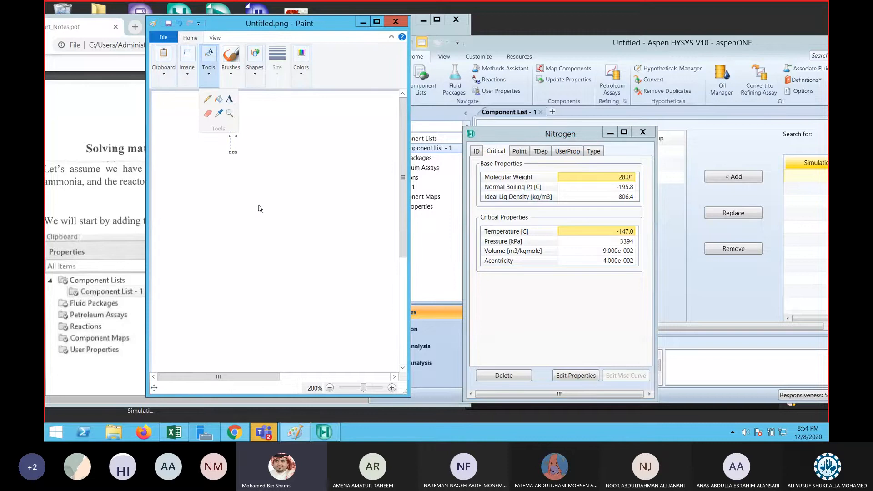
{"action": "left_click", "coordinate": [245, 180]}
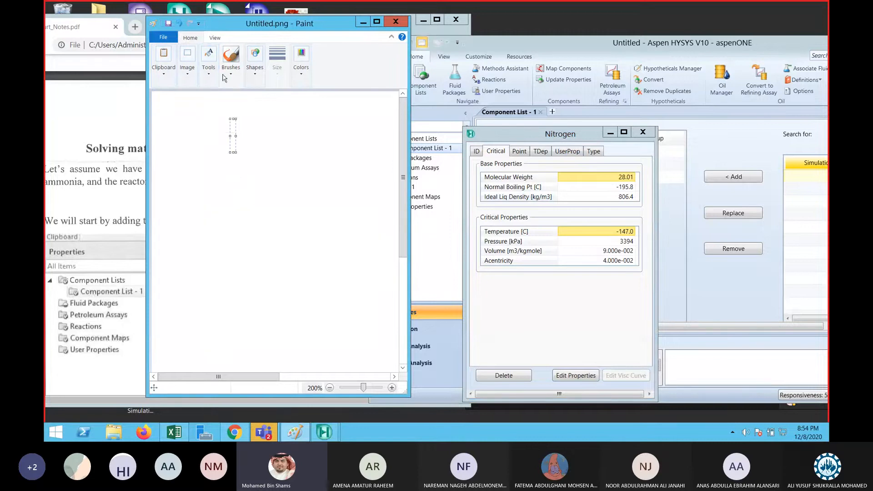
{"action": "left_click", "coordinate": [209, 82]}
{"action": "left_click", "coordinate": [208, 99]}
{"action": "mouse_move", "coordinate": [220, 173]}
{"action": "left_mouse_down"}
{"action": "mouse_move", "coordinate": [269, 202]}
{"action": "mouse_move", "coordinate": [272, 191]}
{"action": "mouse_move", "coordinate": [279, 195]}
{"action": "left_mouse_up"}
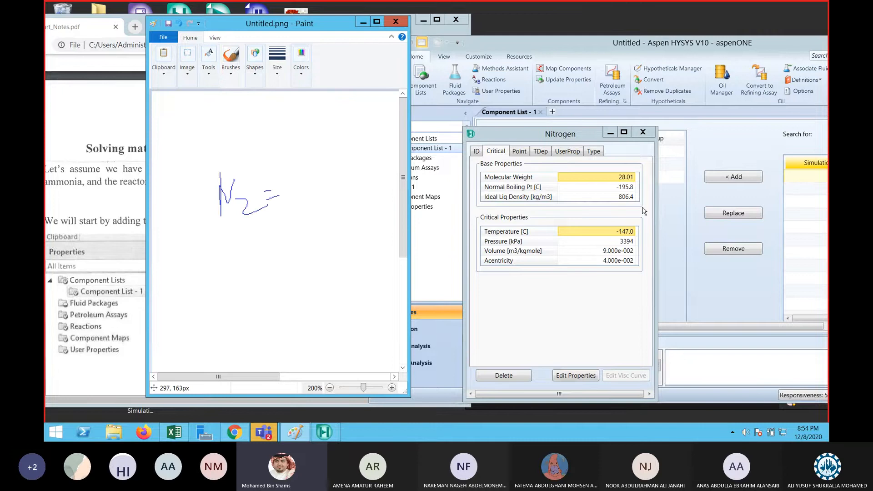
{"action": "mouse_move", "coordinate": [624, 196]}
{"action": "left_click_drag", "start_coordinate": [298, 193], "coordinate": [310, 194]}
{"action": "mouse_move", "coordinate": [315, 183]}
{"action": "left_mouse_down"}
{"action": "mouse_move", "coordinate": [317, 199]}
{"action": "mouse_move", "coordinate": [331, 201]}
{"action": "mouse_move", "coordinate": [342, 182]}
{"action": "mouse_move", "coordinate": [352, 191]}
{"action": "left_mouse_up"}
{"action": "left_click_drag", "start_coordinate": [364, 181], "coordinate": [363, 200]}
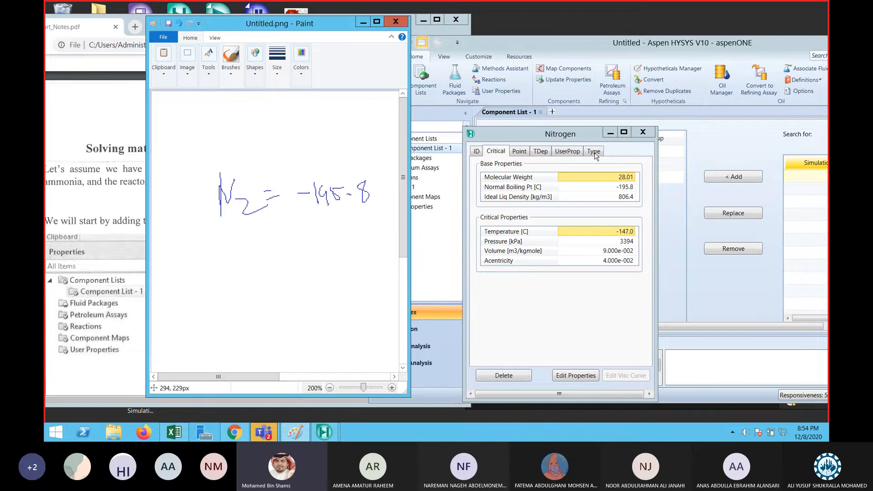
{"action": "left_click", "coordinate": [643, 132]}
Open hydrogen's critical properties and handwrite its normal boiling point above the nitrogen note as "H2 = -252.6".
{"action": "double_click", "coordinate": [530, 165]}
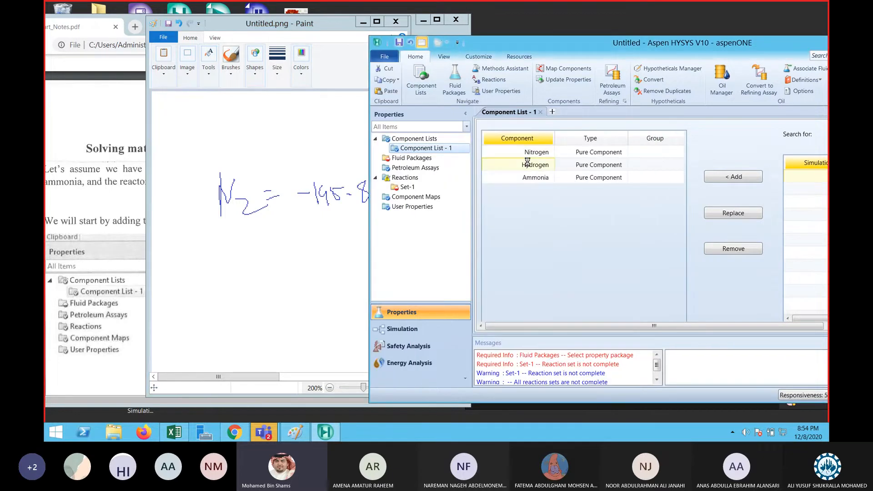
{"action": "left_click", "coordinate": [527, 171]}
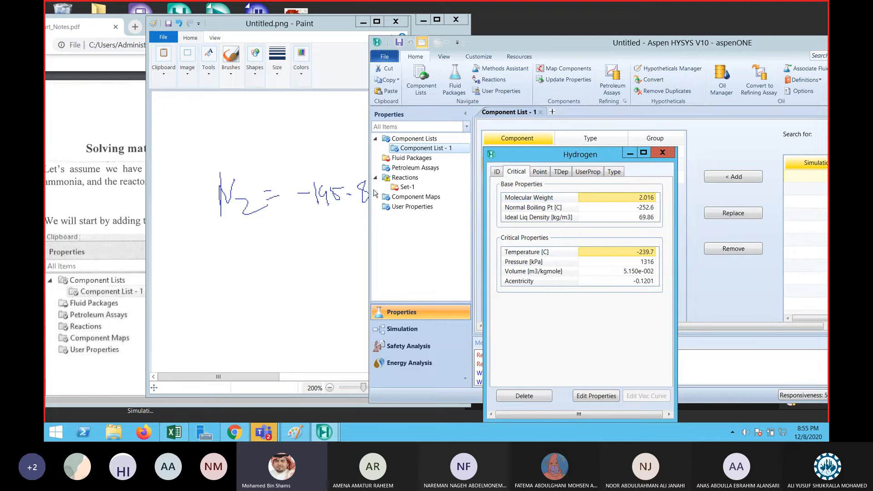
{"action": "left_click", "coordinate": [221, 141]}
{"action": "left_click_drag", "start_coordinate": [222, 140], "coordinate": [222, 163]}
{"action": "mouse_move", "coordinate": [230, 141]}
{"action": "left_mouse_down"}
{"action": "mouse_move", "coordinate": [237, 160]}
{"action": "mouse_move", "coordinate": [263, 166]}
{"action": "left_mouse_up"}
{"action": "mouse_move", "coordinate": [260, 146]}
{"action": "left_mouse_down"}
{"action": "mouse_move", "coordinate": [275, 151]}
{"action": "mouse_move", "coordinate": [314, 138]}
{"action": "mouse_move", "coordinate": [335, 149]}
{"action": "mouse_move", "coordinate": [338, 133]}
{"action": "mouse_move", "coordinate": [339, 151]}
{"action": "mouse_move", "coordinate": [383, 139]}
{"action": "left_mouse_up"}
{"action": "left_click", "coordinate": [373, 146]}
{"action": "left_click", "coordinate": [656, 157]}
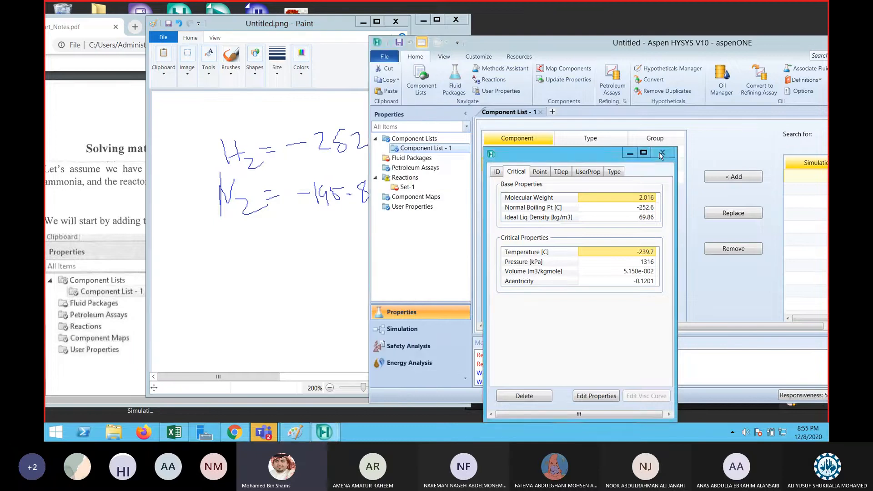
Open ammonia's critical properties and handwrite its normal boiling point below the other two as "NH3 = -33.45".
{"action": "double_click", "coordinate": [522, 178]}
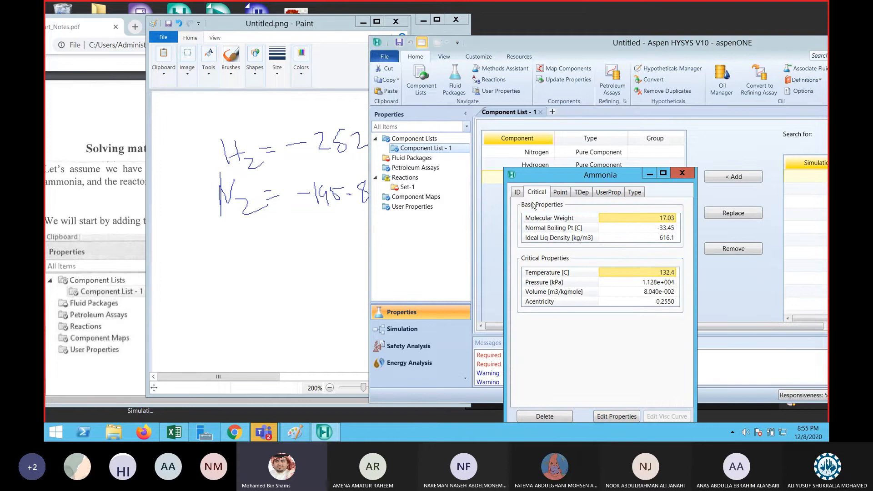
{"action": "mouse_move", "coordinate": [228, 243]}
{"action": "left_mouse_down"}
{"action": "mouse_move", "coordinate": [231, 279]}
{"action": "mouse_move", "coordinate": [246, 251]}
{"action": "mouse_move", "coordinate": [258, 263]}
{"action": "left_mouse_up"}
{"action": "mouse_move", "coordinate": [260, 244]}
{"action": "left_mouse_down"}
{"action": "mouse_move", "coordinate": [269, 263]}
{"action": "mouse_move", "coordinate": [271, 252]}
{"action": "left_mouse_up"}
{"action": "mouse_move", "coordinate": [278, 252]}
{"action": "left_mouse_down"}
{"action": "mouse_move", "coordinate": [290, 260]}
{"action": "mouse_move", "coordinate": [280, 270]}
{"action": "mouse_move", "coordinate": [301, 245]}
{"action": "left_mouse_up"}
{"action": "left_click_drag", "start_coordinate": [293, 249], "coordinate": [304, 248]}
{"action": "mouse_move", "coordinate": [313, 244]}
{"action": "left_mouse_down"}
{"action": "mouse_move", "coordinate": [388, 224]}
{"action": "mouse_move", "coordinate": [396, 236]}
{"action": "mouse_move", "coordinate": [383, 246]}
{"action": "mouse_move", "coordinate": [334, 250]}
{"action": "left_mouse_up"}
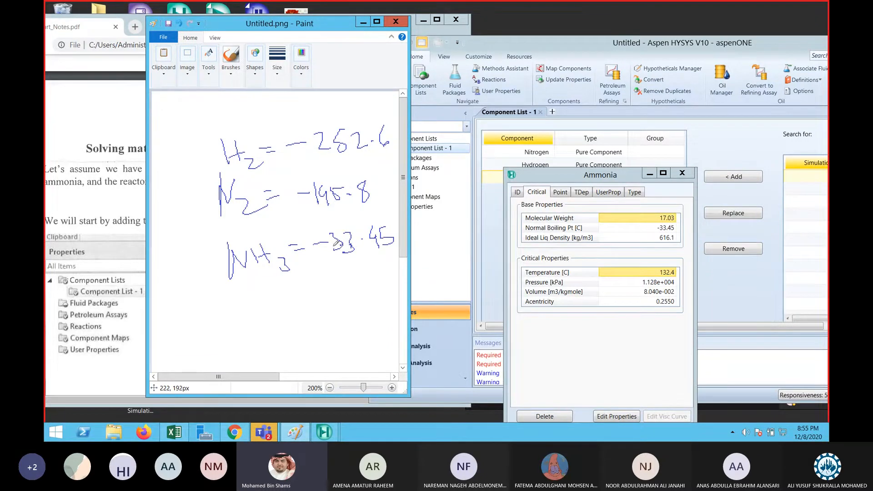
{"action": "left_click", "coordinate": [682, 172]}
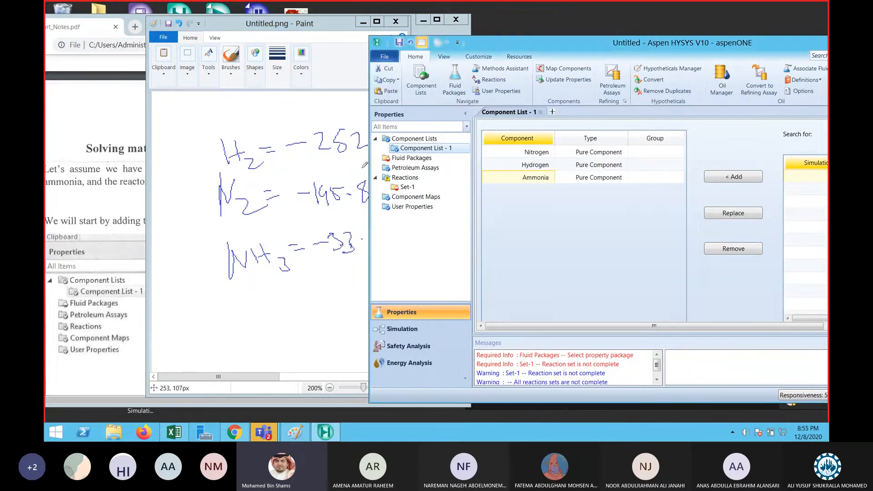
Widen the Paint window and rearrange it beside Aspen HYSYS so all three boiling points stay readable.
{"action": "left_click", "coordinate": [314, 22]}
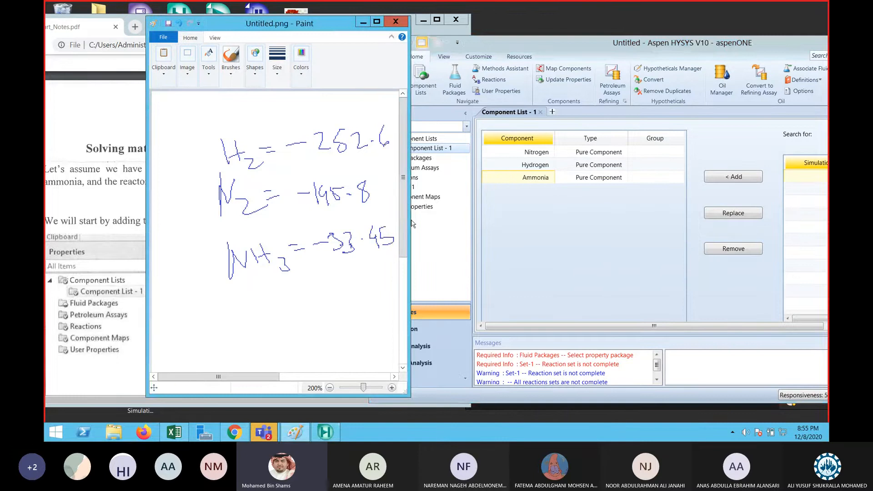
{"action": "left_click_drag", "start_coordinate": [408, 220], "coordinate": [440, 220]}
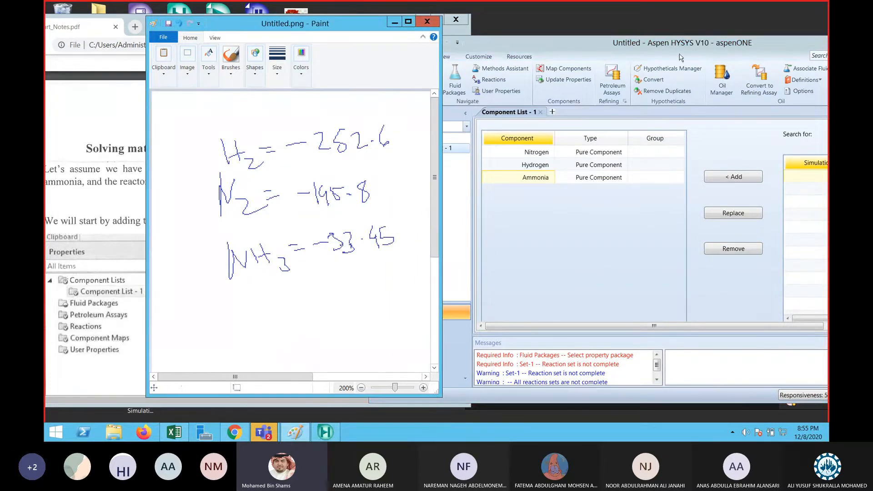
{"action": "mouse_move", "coordinate": [680, 44]}
{"action": "left_mouse_down"}
{"action": "mouse_move", "coordinate": [635, 114]}
{"action": "mouse_move", "coordinate": [388, 296]}
{"action": "mouse_move", "coordinate": [382, 317]}
{"action": "mouse_move", "coordinate": [391, 314]}
{"action": "left_mouse_up"}
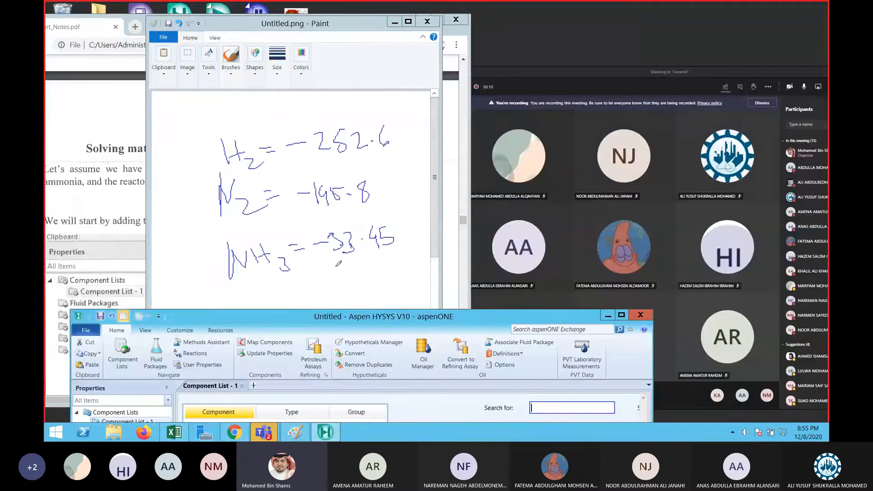
{"action": "left_click", "coordinate": [328, 188]}
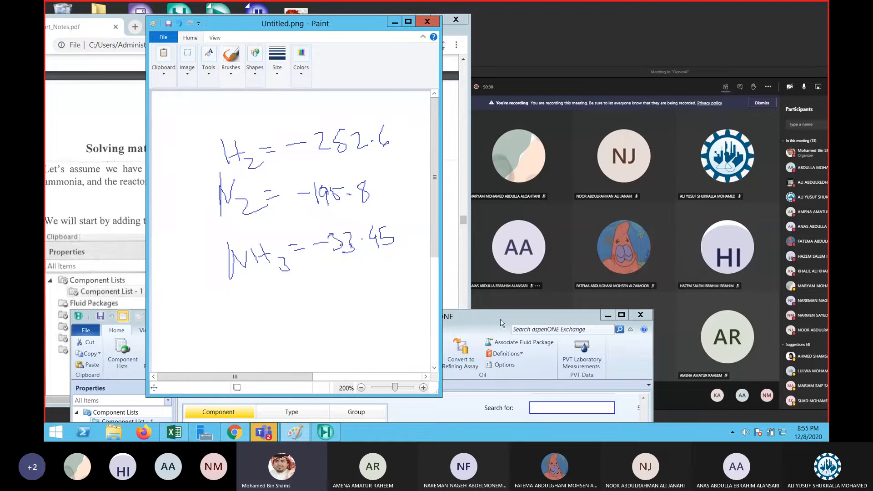
{"action": "left_click_drag", "start_coordinate": [492, 319], "coordinate": [596, 241]}
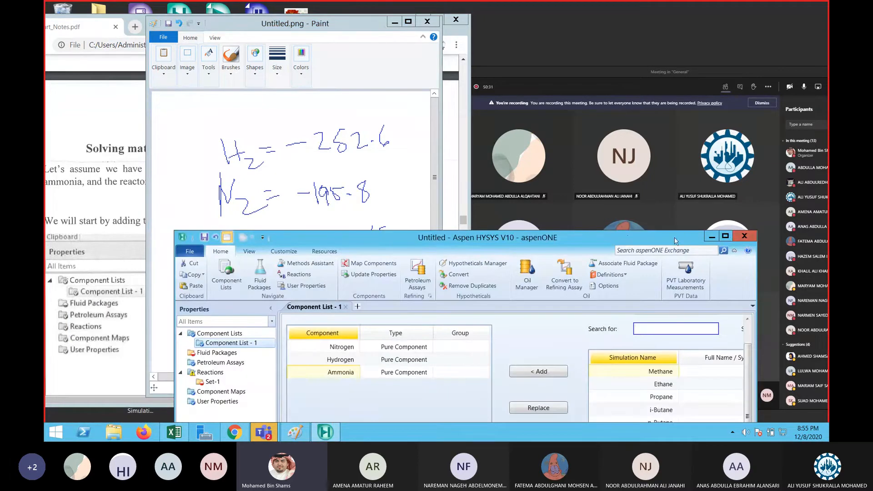
{"action": "mouse_move", "coordinate": [320, 240]}
{"action": "left_mouse_down"}
{"action": "mouse_move", "coordinate": [356, 87]}
{"action": "mouse_move", "coordinate": [539, 49]}
{"action": "left_mouse_up"}
{"action": "left_click_drag", "start_coordinate": [342, 22], "coordinate": [311, 23]}
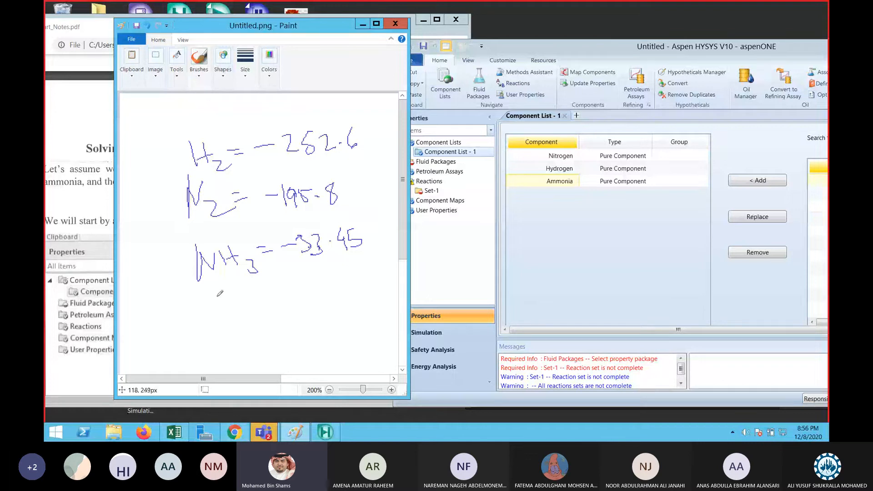
Switch the pencil to red, underline and circle H2, and annotate it as having the highest vapor pressure.
{"action": "left_click", "coordinate": [270, 80]}
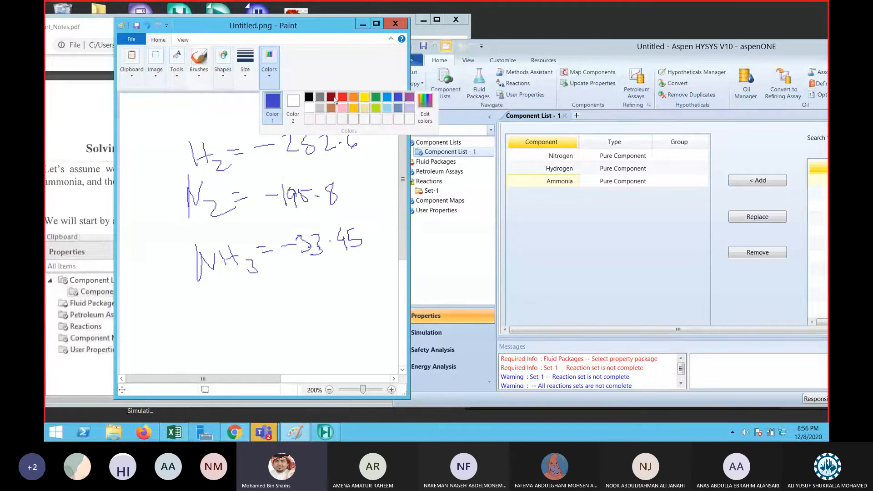
{"action": "left_click", "coordinate": [342, 97]}
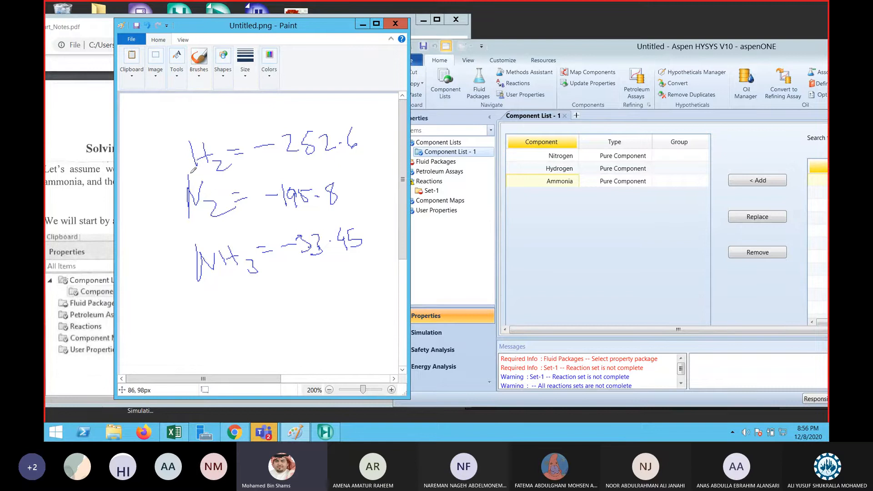
{"action": "left_click_drag", "start_coordinate": [192, 172], "coordinate": [195, 173]}
{"action": "mouse_move", "coordinate": [170, 141]}
{"action": "left_mouse_down"}
{"action": "mouse_move", "coordinate": [169, 158]}
{"action": "mouse_move", "coordinate": [228, 179]}
{"action": "mouse_move", "coordinate": [204, 180]}
{"action": "left_mouse_up"}
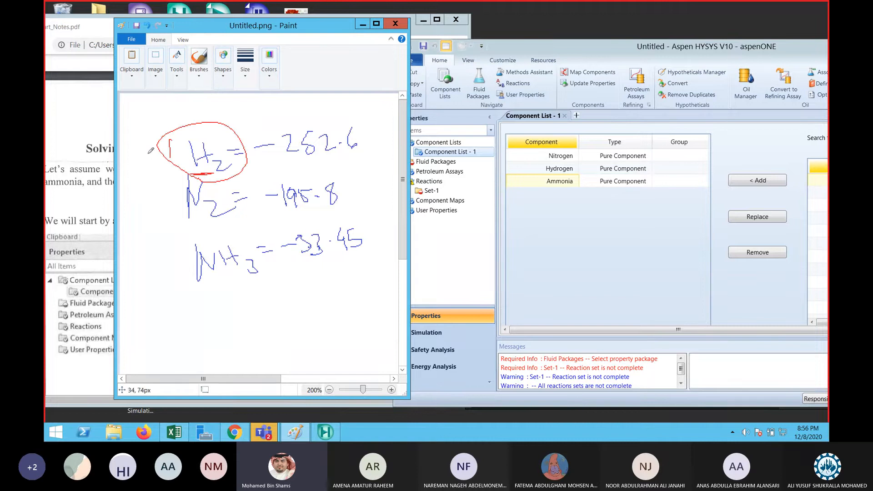
{"action": "left_click_drag", "start_coordinate": [166, 111], "coordinate": [166, 136]}
{"action": "mouse_move", "coordinate": [152, 126]}
{"action": "left_mouse_down"}
{"action": "mouse_move", "coordinate": [172, 129]}
{"action": "mouse_move", "coordinate": [197, 109]}
{"action": "mouse_move", "coordinate": [222, 119]}
{"action": "mouse_move", "coordinate": [241, 104]}
{"action": "mouse_move", "coordinate": [392, 107]}
{"action": "left_mouse_up"}
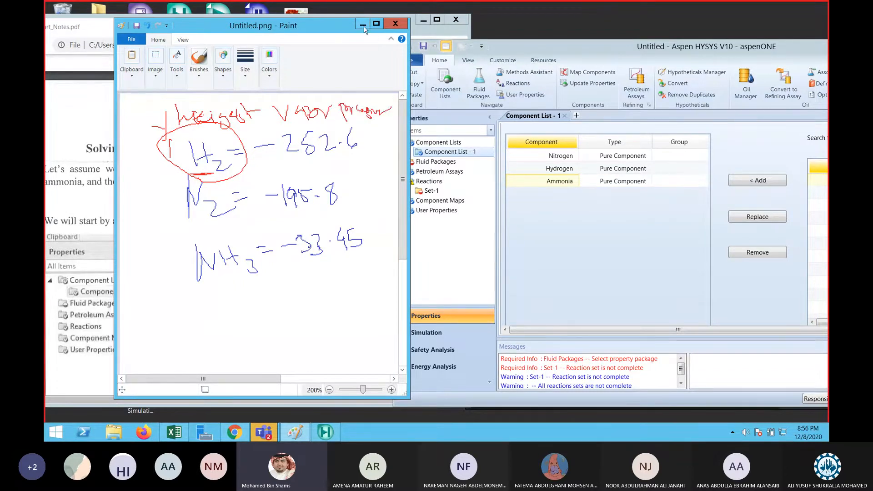
Minimize Paint and Aspen HYSYS and move the PDF notes window into clear view.
{"action": "left_click", "coordinate": [363, 25]}
{"action": "left_click_drag", "start_coordinate": [654, 45], "coordinate": [394, 26]}
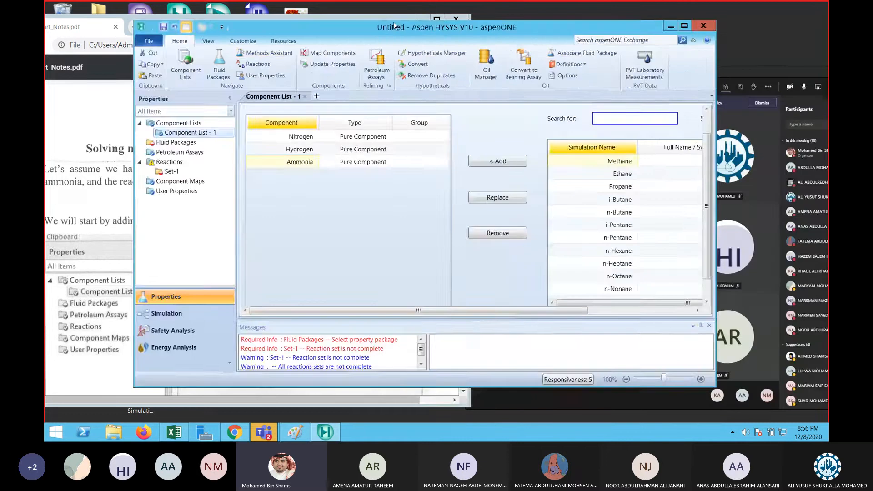
{"action": "left_click", "coordinate": [671, 26]}
{"action": "left_click_drag", "start_coordinate": [308, 25], "coordinate": [408, 24]}
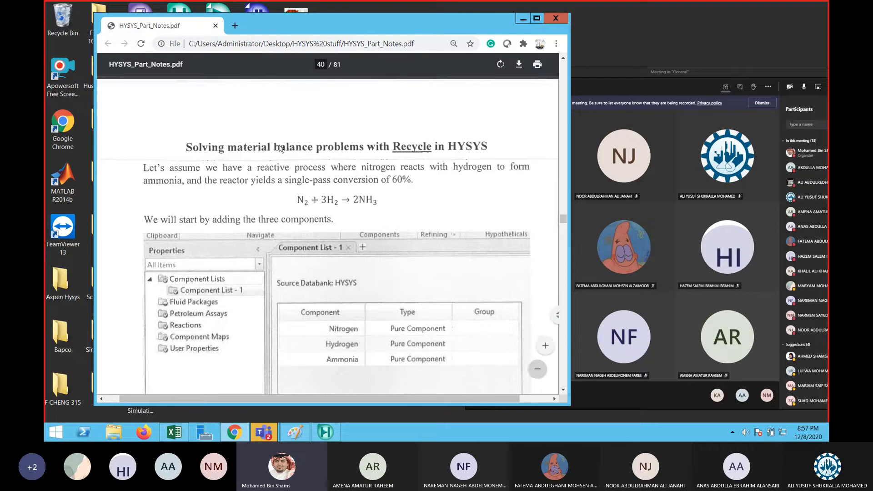
Reposition the meeting window and the PDF notes, keeping the notes in front.
{"action": "left_click", "coordinate": [613, 71]}
{"action": "left_click_drag", "start_coordinate": [613, 69], "coordinate": [584, 37]}
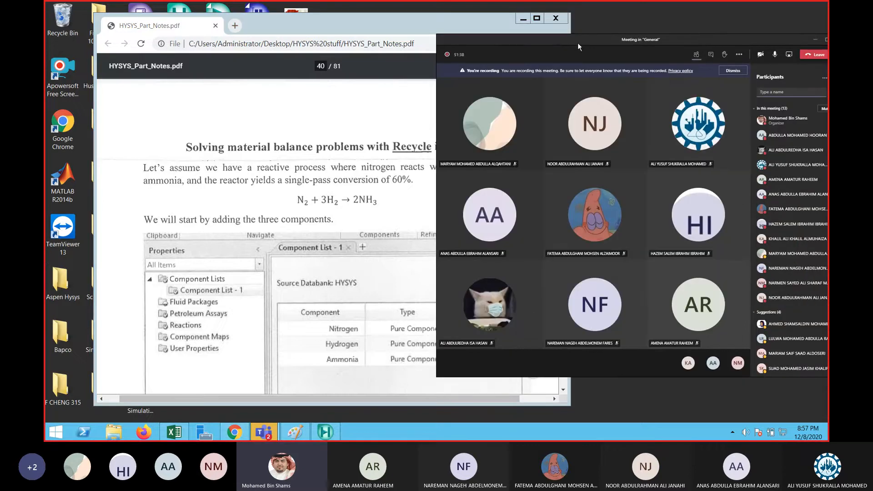
{"action": "left_click", "coordinate": [484, 28]}
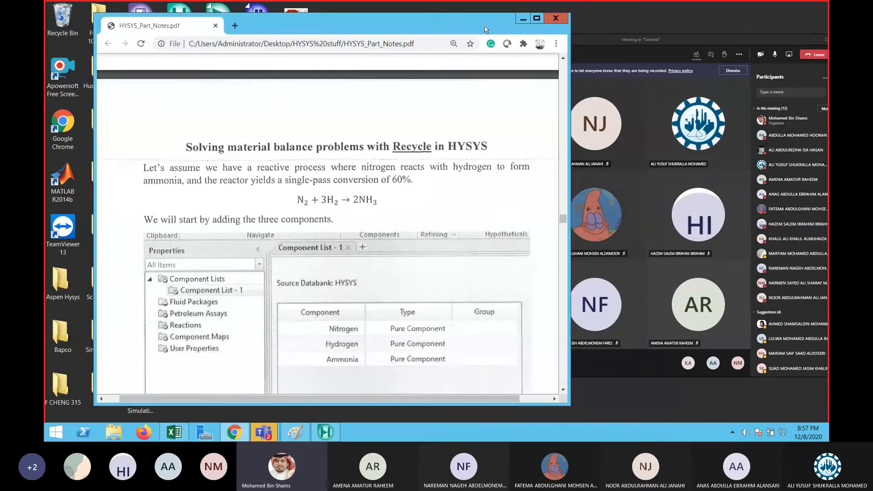
{"action": "left_click_drag", "start_coordinate": [485, 30], "coordinate": [442, 28]}
{"action": "left_click", "coordinate": [610, 42]}
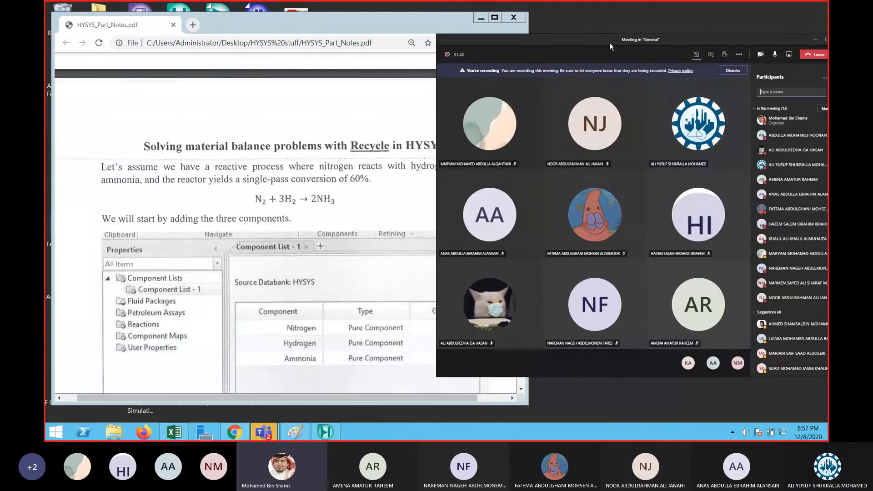
{"action": "left_click", "coordinate": [428, 31]}
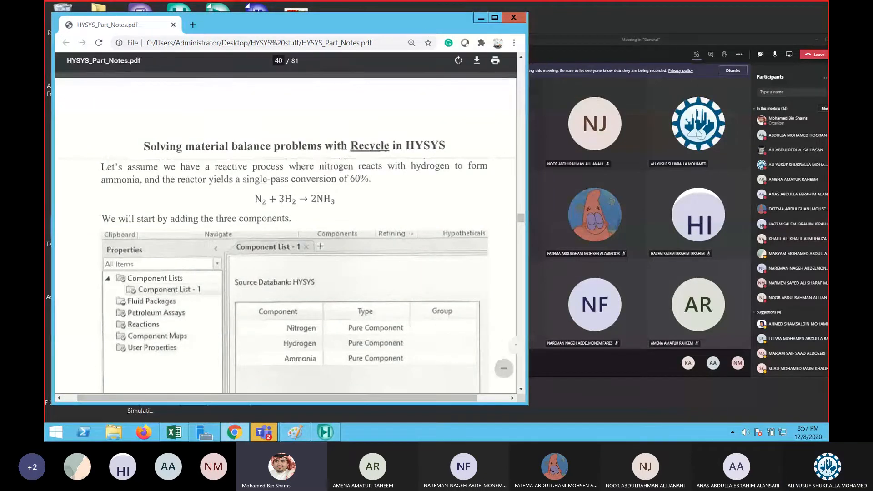
Switch to Aspen HYSYS, add a fluid package and select SRK as its property package, as given in the PDF notes.
{"action": "left_click", "coordinate": [325, 432]}
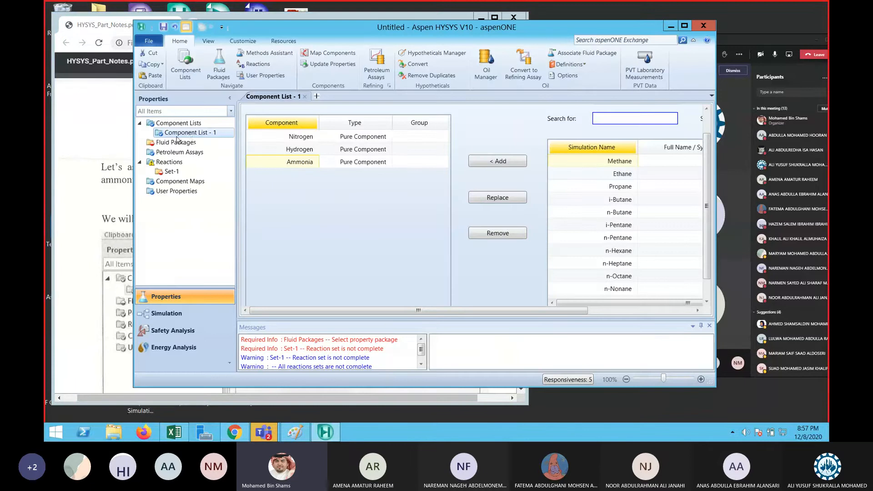
{"action": "left_click", "coordinate": [176, 142]}
{"action": "left_click", "coordinate": [284, 280]}
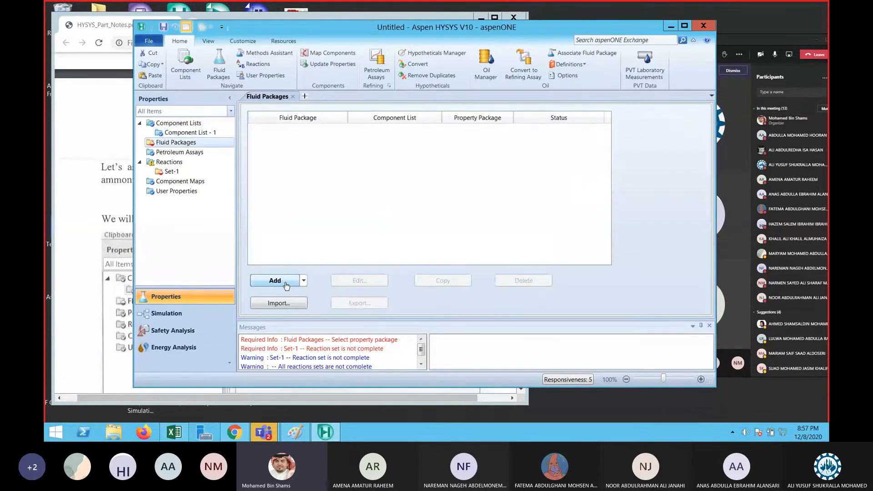
{"action": "left_click", "coordinate": [116, 177]}
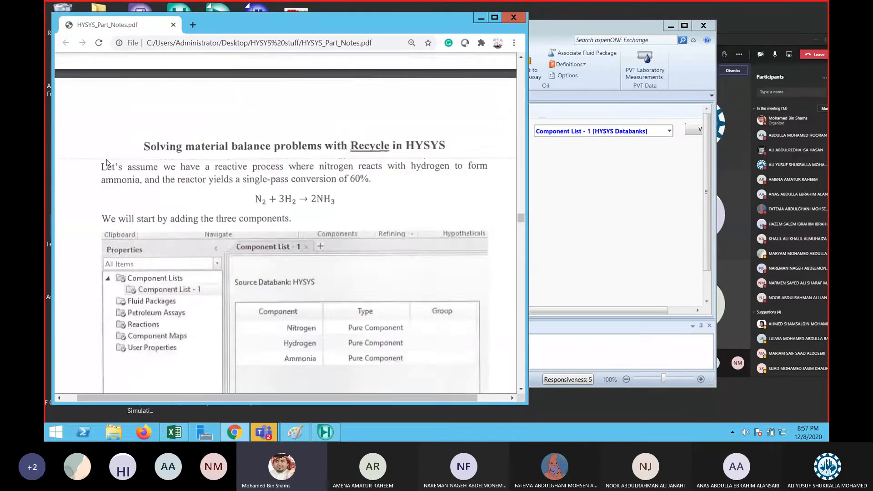
{"action": "scroll", "coordinate": [154, 218], "scroll_direction": "down", "scroll_amount": 8}
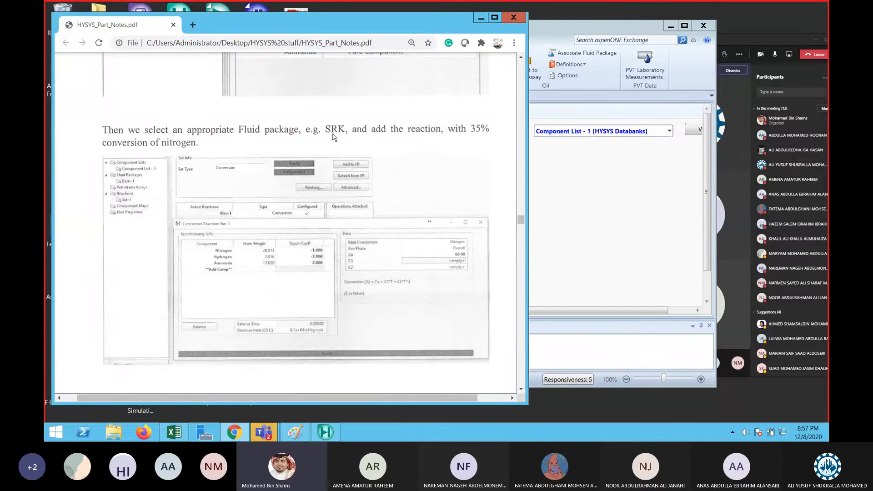
{"action": "left_click", "coordinate": [590, 185]}
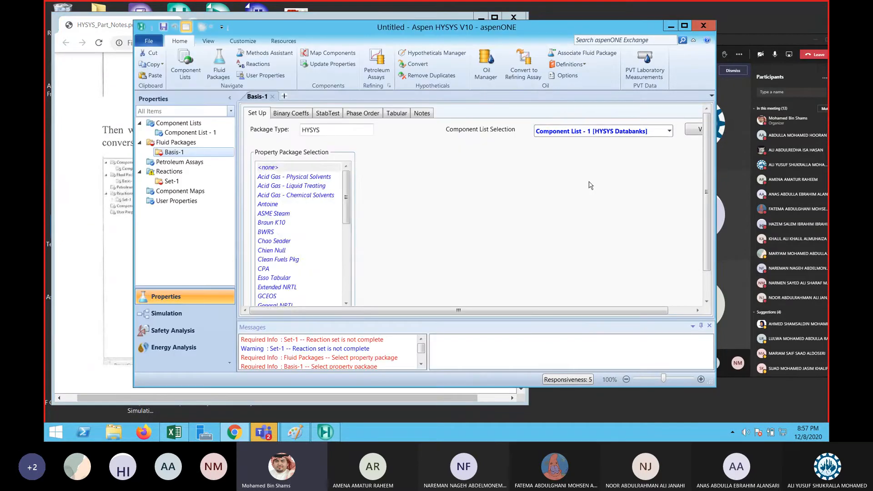
{"action": "scroll", "coordinate": [288, 253], "scroll_direction": "down", "scroll_amount": 4}
{"action": "left_click", "coordinate": [269, 241]}
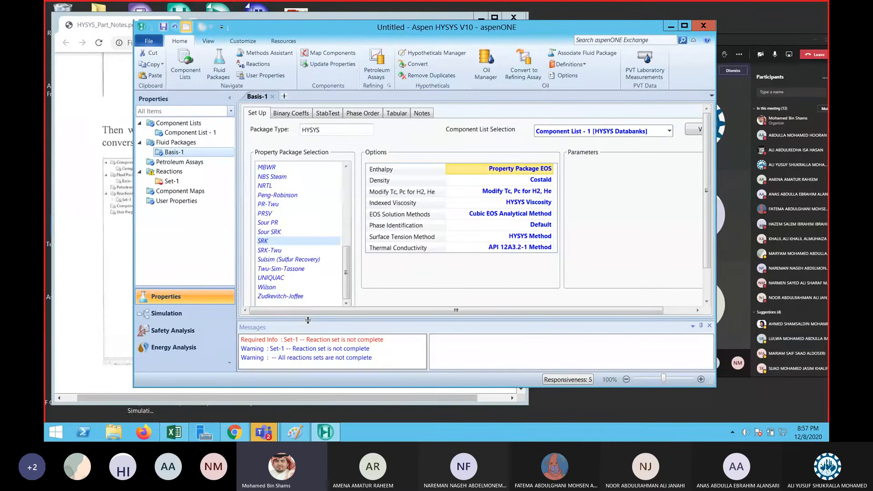
Add a Conversion reaction to reaction set Set-1 and open it for editing.
{"action": "double_click", "coordinate": [171, 182]}
{"action": "left_click", "coordinate": [279, 303]}
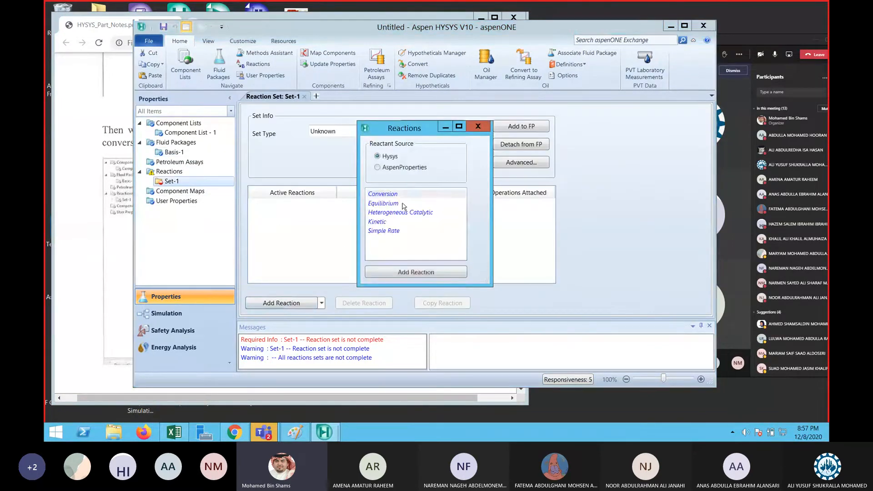
{"action": "left_click", "coordinate": [414, 272]}
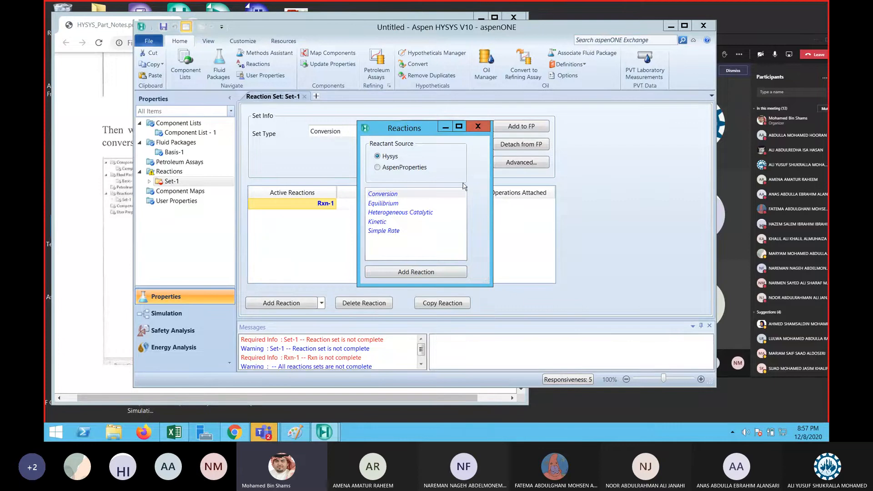
{"action": "left_click", "coordinate": [478, 127]}
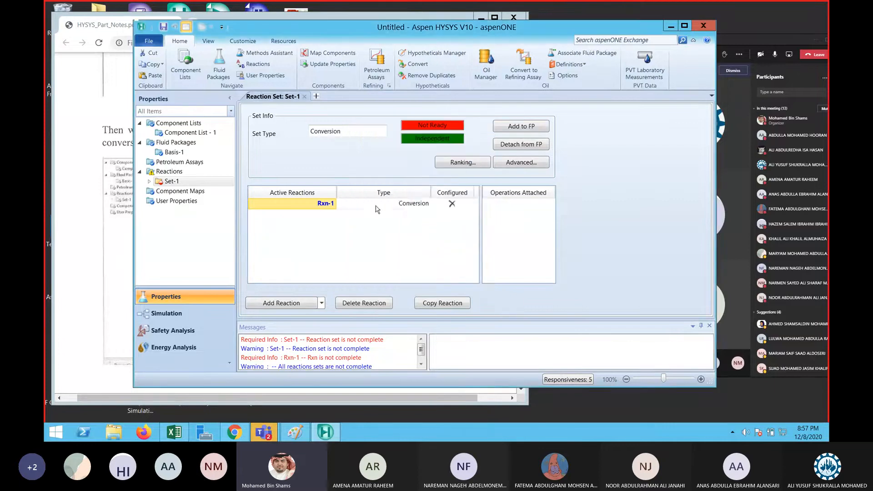
{"action": "double_click", "coordinate": [326, 204]}
{"action": "left_click", "coordinate": [324, 219]}
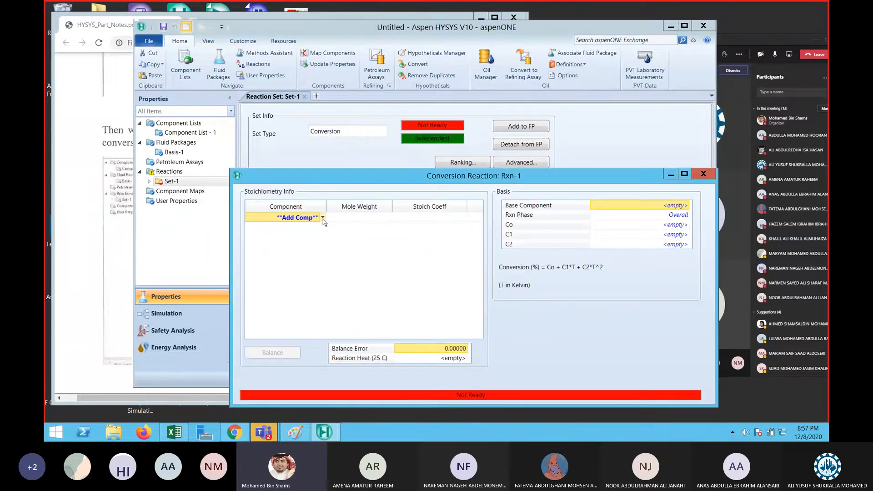
{"action": "left_click", "coordinate": [323, 219]}
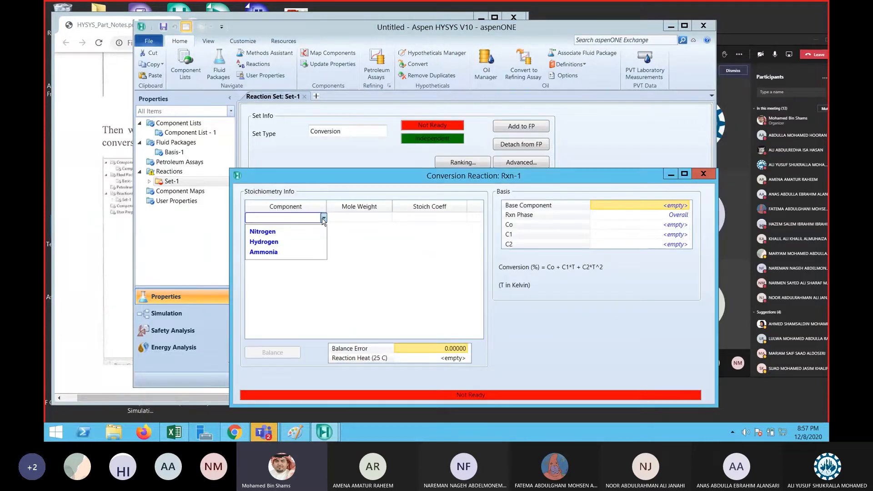
Arrange the PDF notes, Aspen HYSYS and reaction windows so the ammonia reaction equation stays readable beside the stoichiometry table.
{"action": "left_click", "coordinate": [70, 158]}
{"action": "scroll", "coordinate": [91, 180], "scroll_direction": "up", "scroll_amount": 5}
{"action": "scroll", "coordinate": [91, 180], "scroll_direction": "down", "scroll_amount": 1}
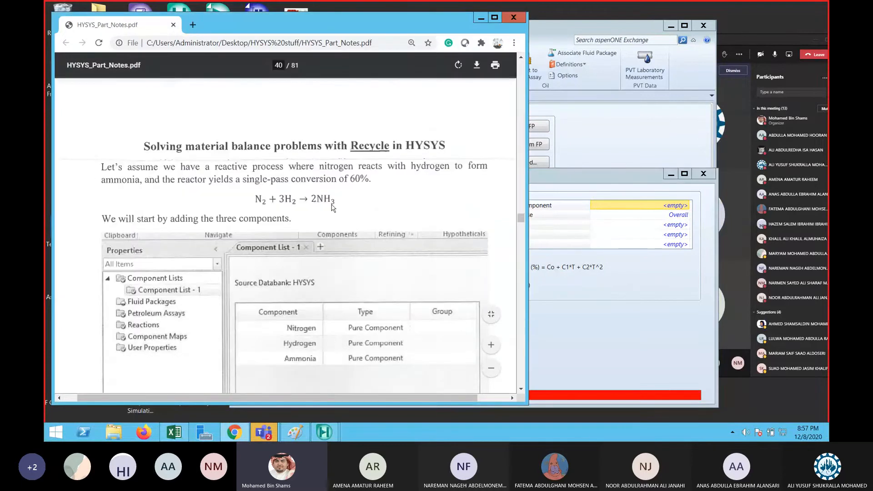
{"action": "key", "text": "alt+Tab"}
{"action": "left_click_drag", "start_coordinate": [330, 178], "coordinate": [466, 164]}
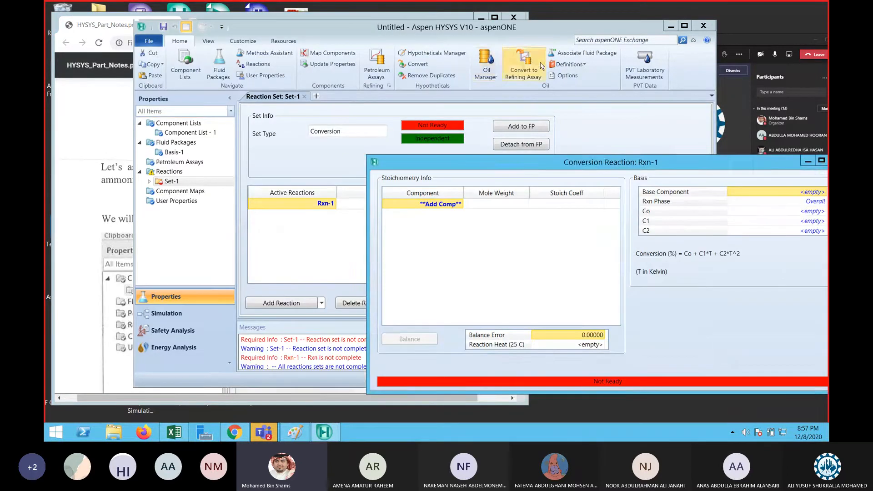
{"action": "left_click_drag", "start_coordinate": [555, 29], "coordinate": [719, 45]}
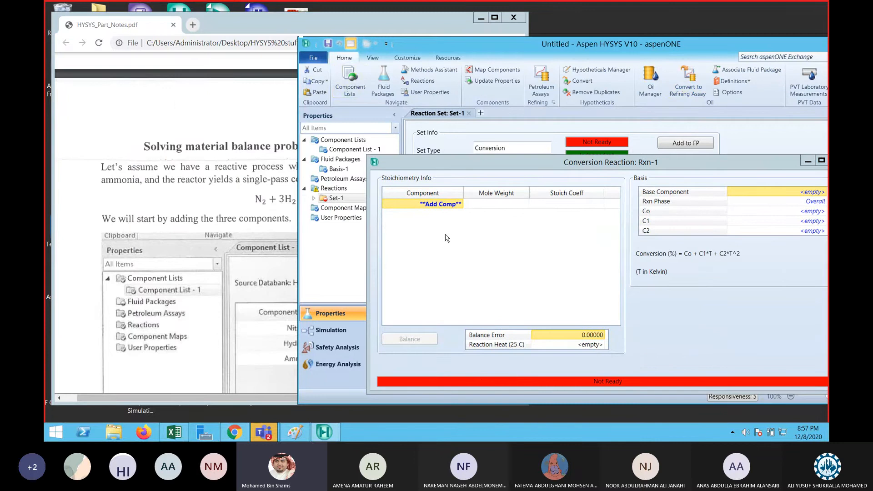
{"action": "left_click_drag", "start_coordinate": [391, 23], "coordinate": [338, 23]}
{"action": "left_click", "coordinate": [489, 248]}
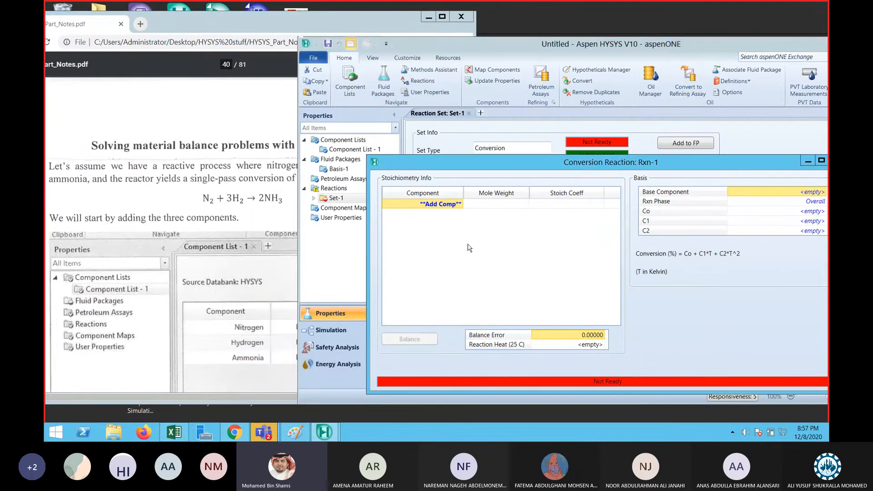
Add Nitrogen, Hydrogen and Ammonia as the components of the conversion reaction.
{"action": "left_click", "coordinate": [460, 205]}
{"action": "left_click", "coordinate": [444, 216]}
{"action": "left_click", "coordinate": [460, 214]}
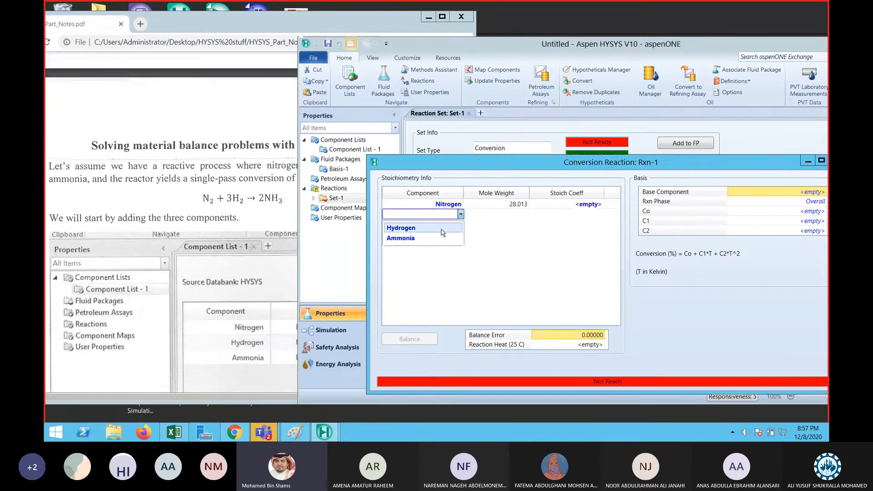
{"action": "left_click", "coordinate": [443, 228]}
{"action": "left_click", "coordinate": [460, 224]}
{"action": "left_click", "coordinate": [410, 237]}
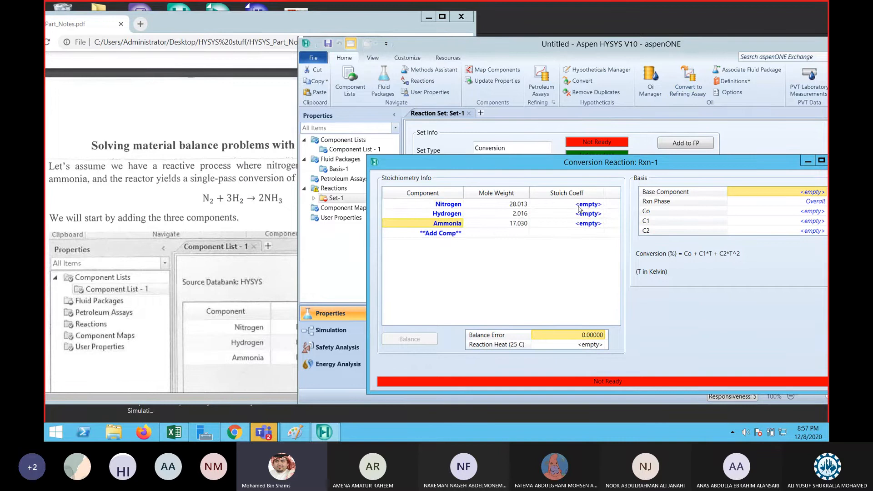
Set the stoichiometric coefficients to -1 for Nitrogen, -3 for Hydrogen and 2 for Ammonia.
{"action": "left_click", "coordinate": [579, 206]}
{"action": "type", "text": "-1"}
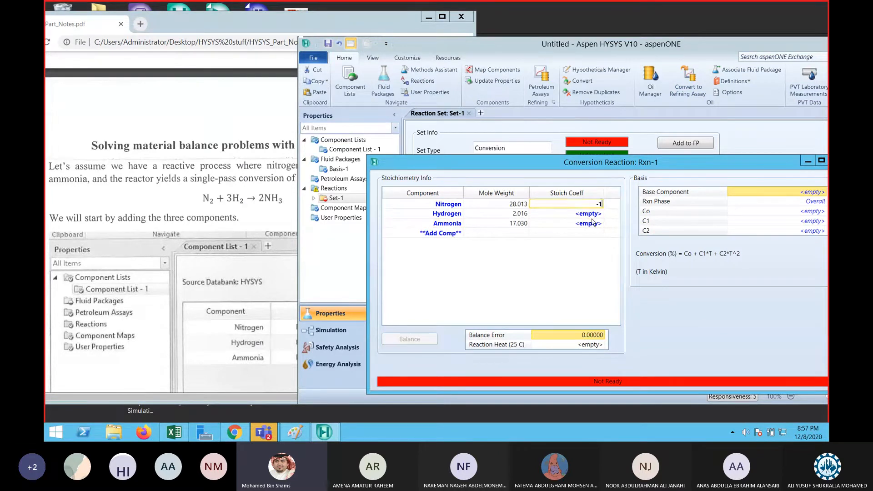
{"action": "key", "text": "Return"}
{"action": "type", "text": "-3"}
{"action": "key", "text": "Return"}
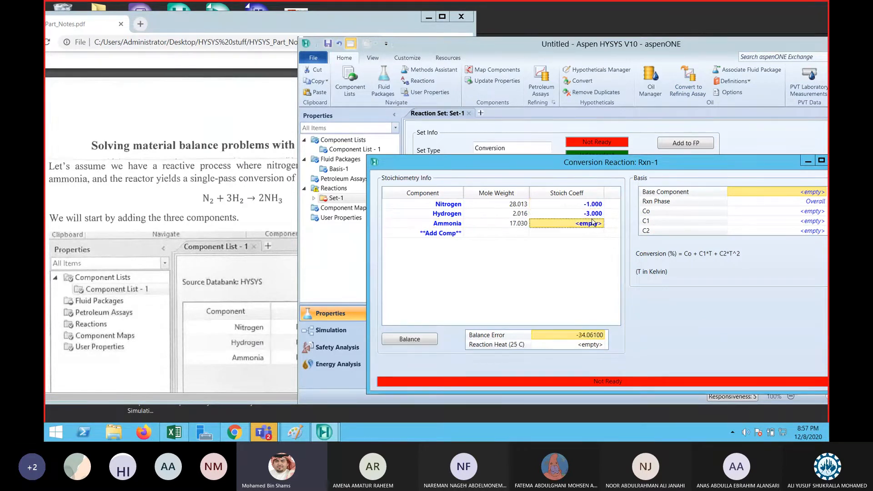
{"action": "type", "text": "2"}
{"action": "key", "text": "Return"}
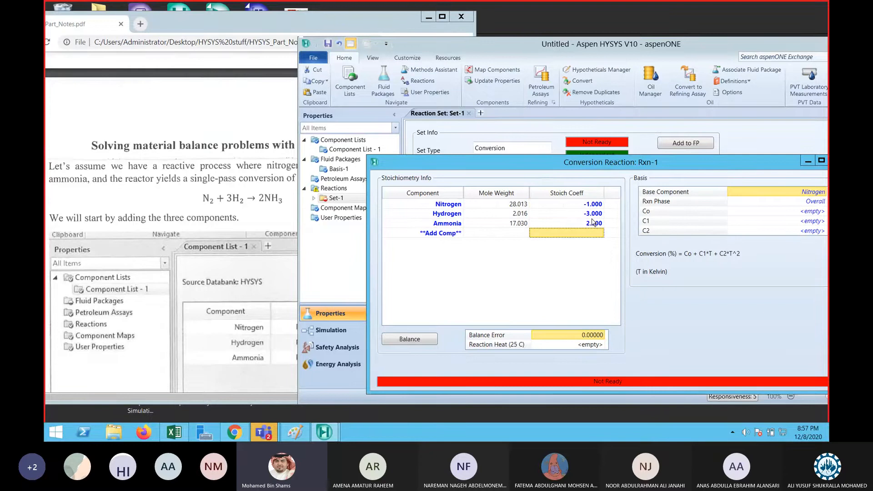
Look up the nitrogen conversion in the PDF notes and set the reaction's Co to 35.
{"action": "left_click_drag", "start_coordinate": [714, 163], "coordinate": [578, 151]}
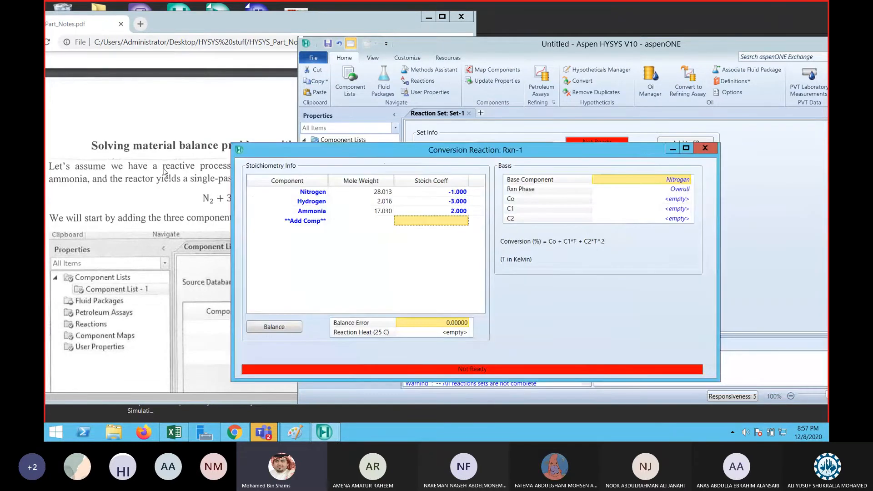
{"action": "left_click", "coordinate": [176, 218]}
{"action": "scroll", "coordinate": [177, 223], "scroll_direction": "up", "scroll_amount": 5}
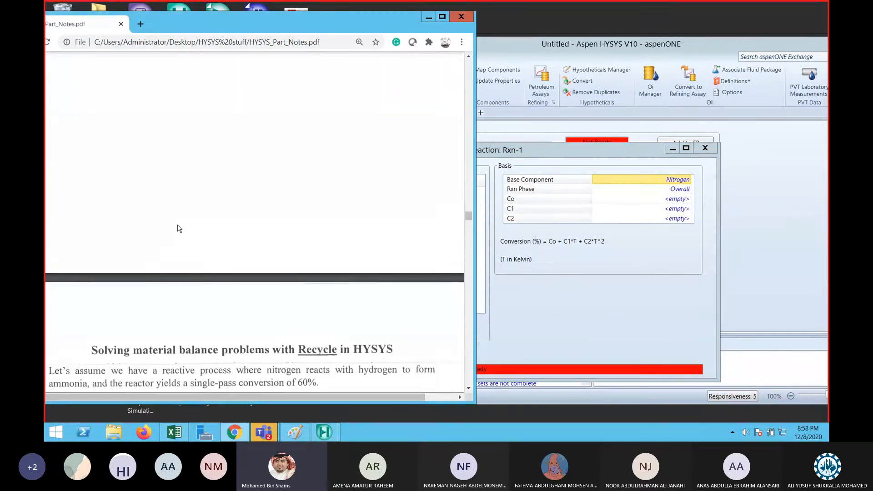
{"action": "scroll", "coordinate": [177, 229], "scroll_direction": "down", "scroll_amount": 4}
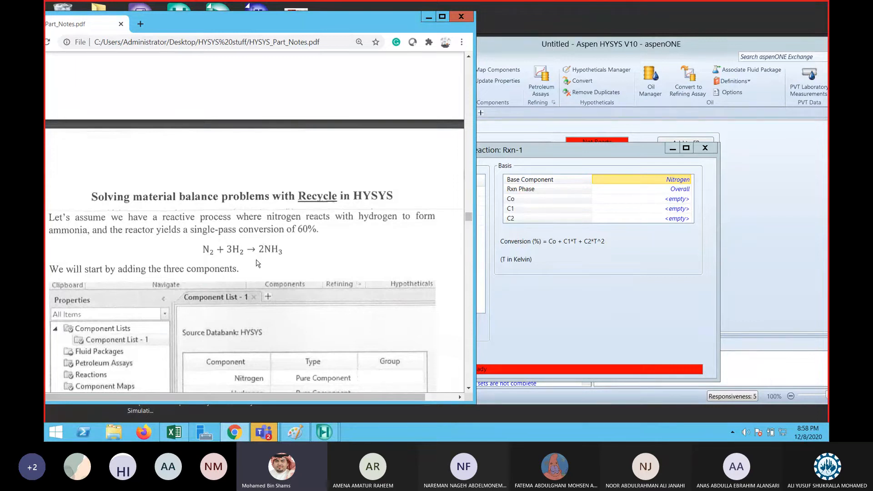
{"action": "scroll", "coordinate": [257, 264], "scroll_direction": "down", "scroll_amount": 11}
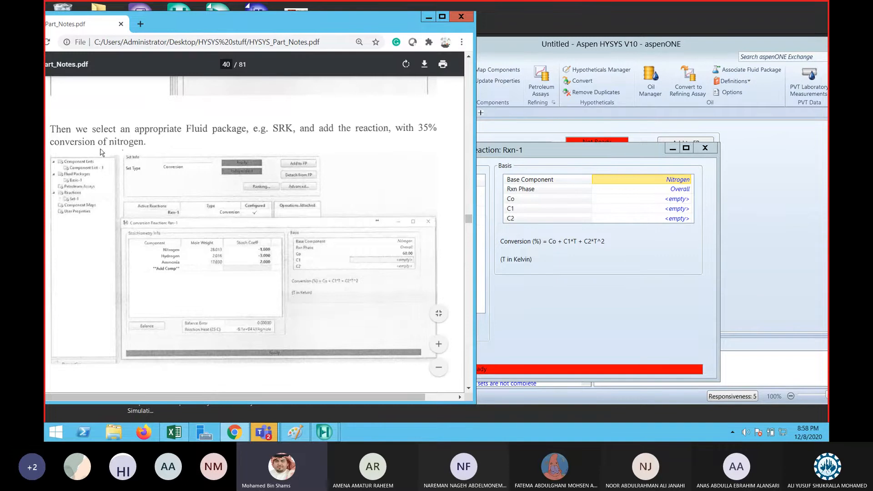
{"action": "left_click", "coordinate": [677, 291]}
{"action": "left_click", "coordinate": [677, 199]}
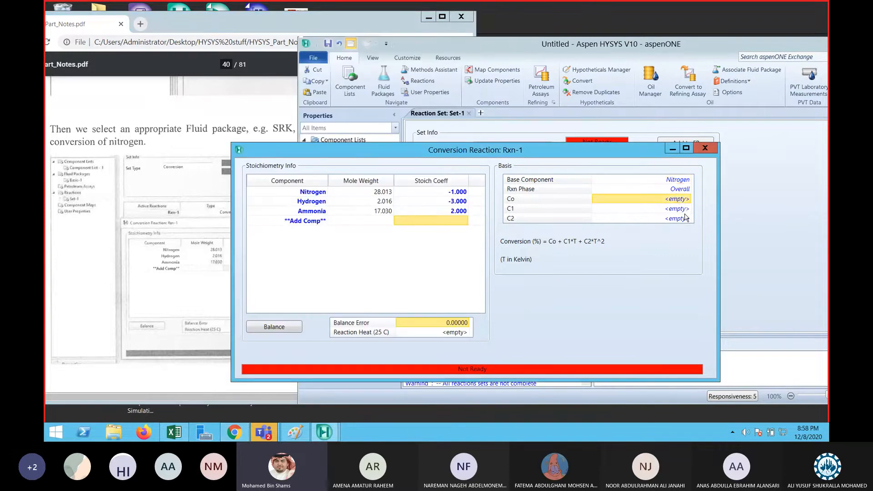
{"action": "type", "text": "35"}
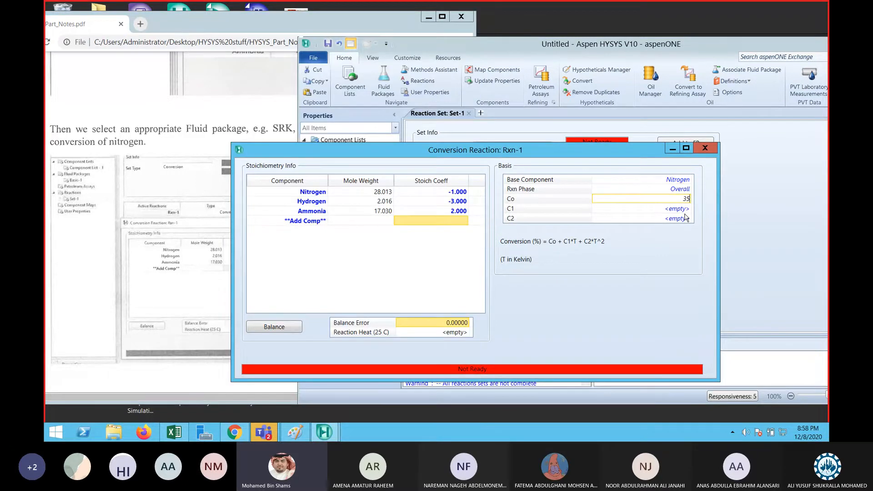
{"action": "key", "text": "Return"}
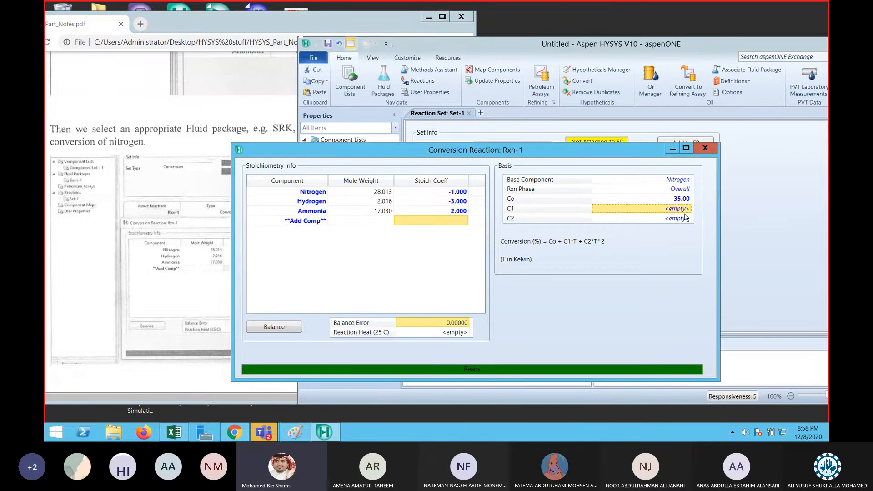
Close the reaction definition and attach Set-1 to the Basis-1 SRK fluid package.
{"action": "left_click", "coordinate": [705, 147]}
{"action": "left_click", "coordinate": [687, 143]}
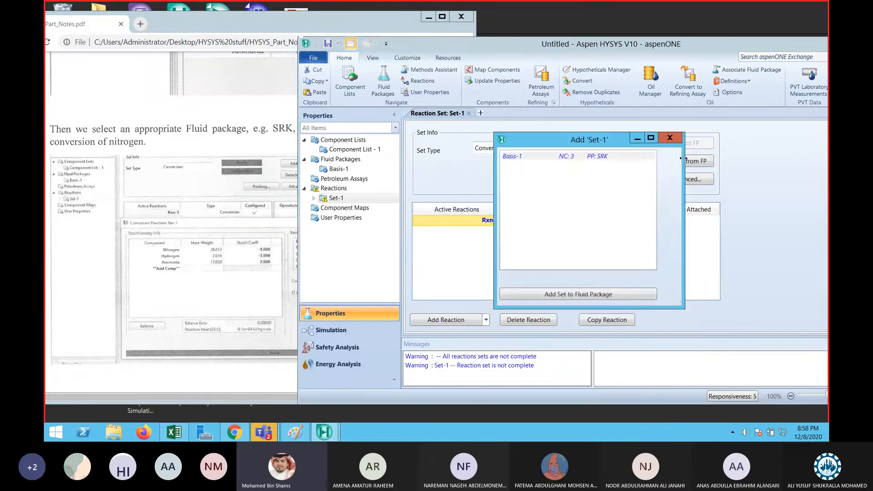
{"action": "left_click", "coordinate": [557, 157]}
{"action": "left_click", "coordinate": [568, 295]}
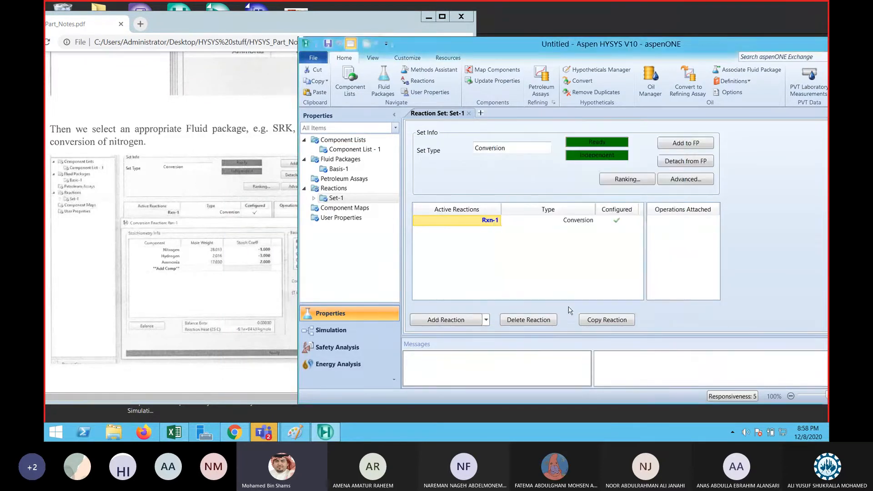
Bring up the notes page describing the mixer and conversion reactor flowsheet and reposition the PDF window to keep it readable beside Aspen HYSYS.
{"action": "left_click", "coordinate": [202, 297]}
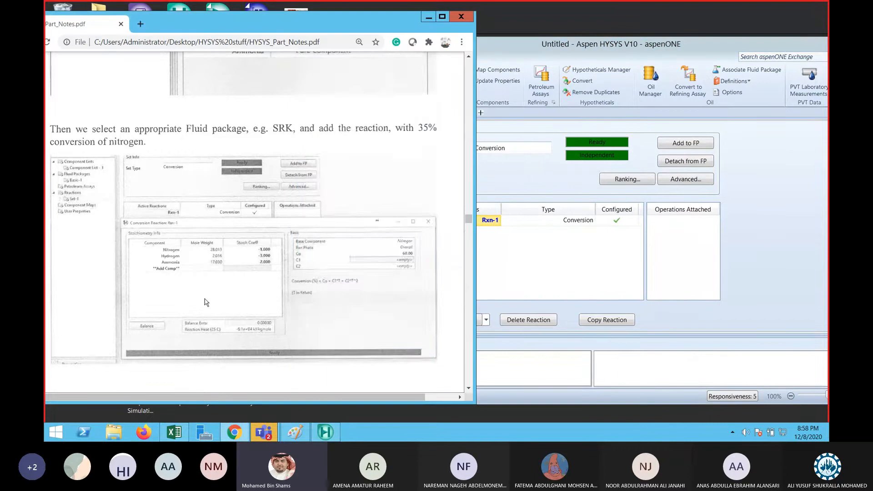
{"action": "scroll", "coordinate": [205, 302], "scroll_direction": "down", "scroll_amount": 5}
{"action": "scroll", "coordinate": [206, 303], "scroll_direction": "down", "scroll_amount": 1}
{"action": "left_click_drag", "start_coordinate": [363, 26], "coordinate": [395, 20]}
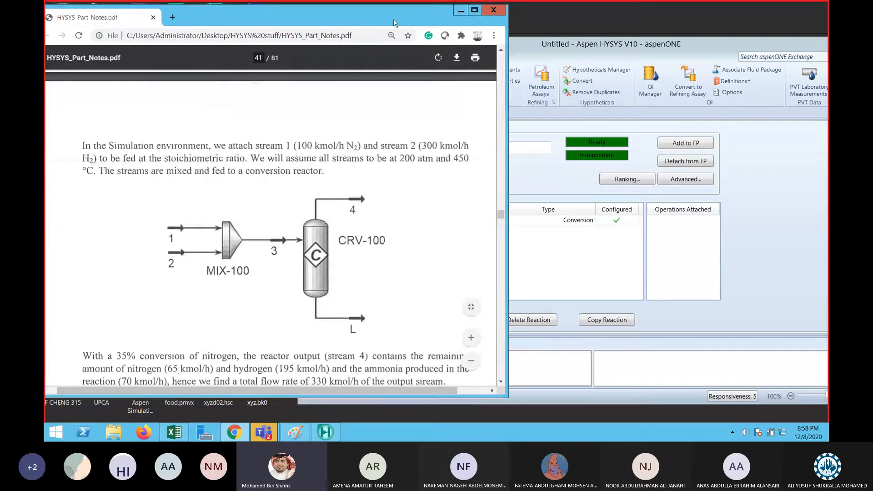
{"action": "left_click", "coordinate": [521, 52]}
{"action": "left_click", "coordinate": [237, 187]}
{"action": "left_click", "coordinate": [615, 282]}
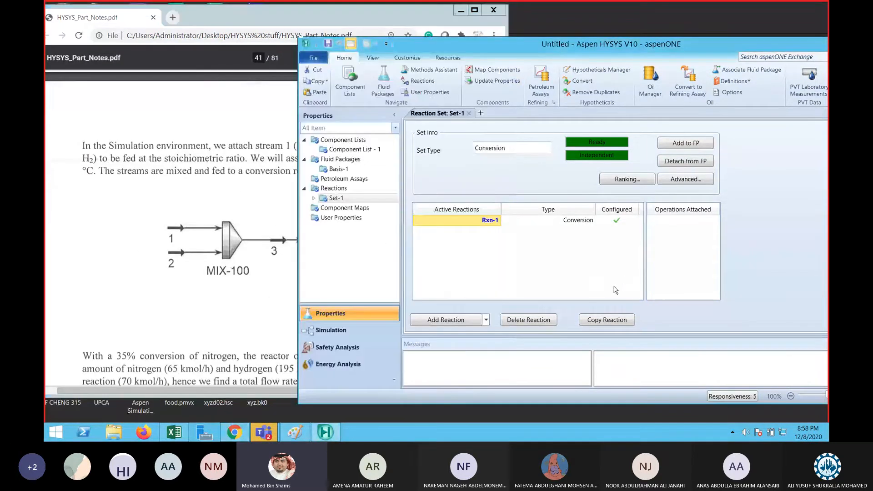
Place a material stream on the flowsheet in the simulation environment and open it beside the feed specifications in the notes.
{"action": "left_click", "coordinate": [383, 334]}
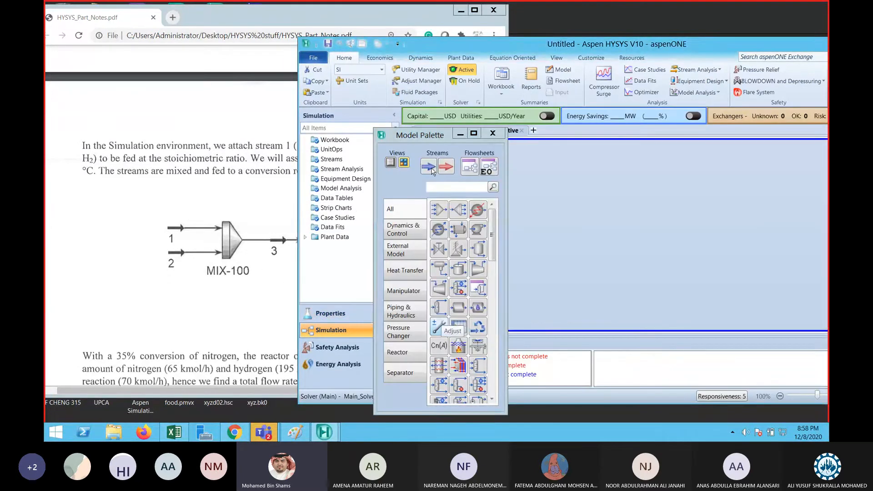
{"action": "left_click", "coordinate": [537, 226]}
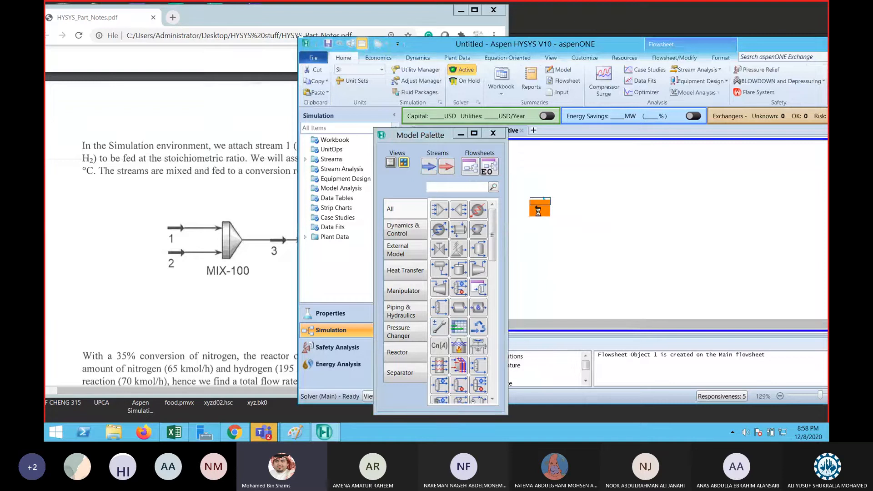
{"action": "double_click", "coordinate": [538, 212]}
{"action": "left_click", "coordinate": [331, 23]}
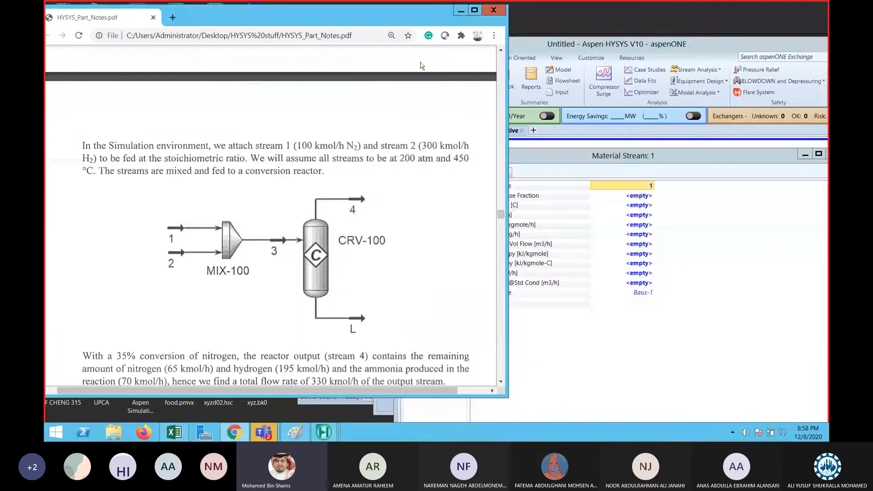
Arrange the PDF notes beside the stream window and rename the open material stream as N2.
{"action": "left_click", "coordinate": [537, 50]}
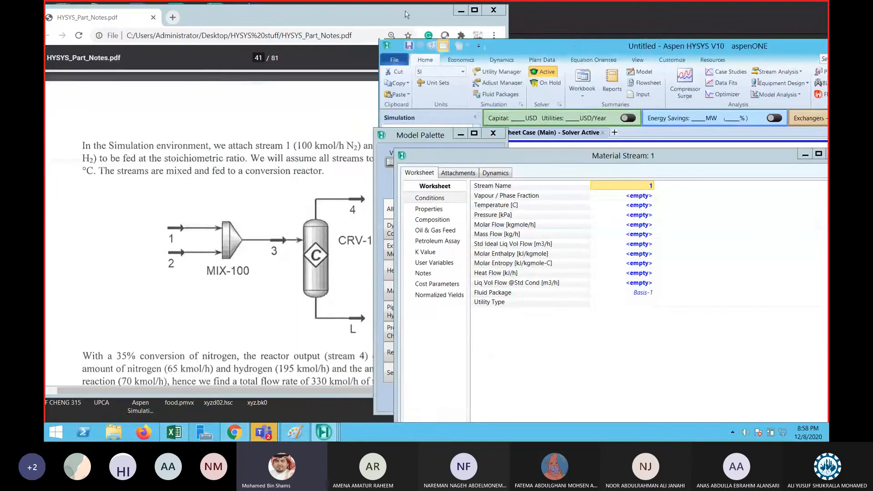
{"action": "left_click_drag", "start_coordinate": [447, 15], "coordinate": [400, 39]}
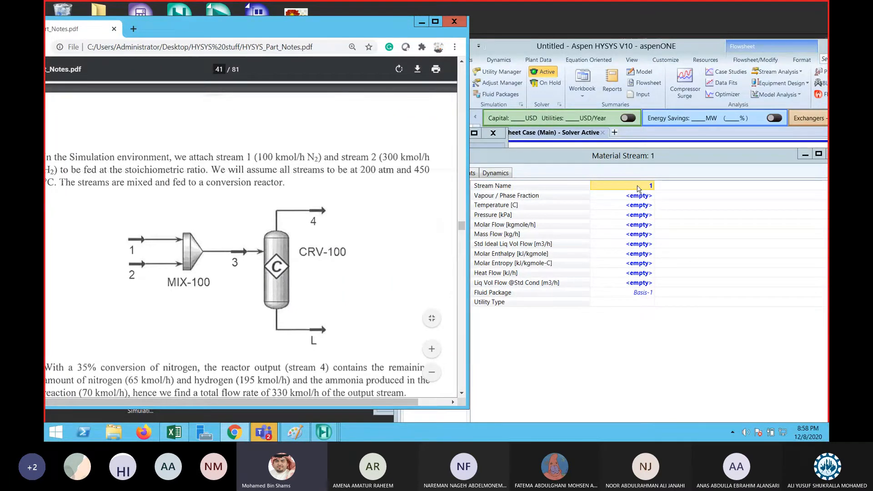
{"action": "left_click", "coordinate": [638, 186]}
{"action": "type", "text": "N2"}
{"action": "key", "text": "Return"}
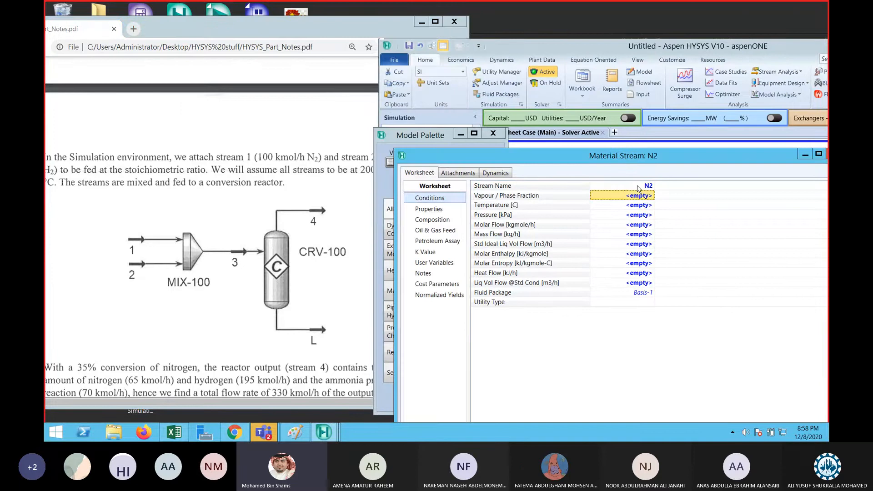
Set the N2 stream's temperature to 450 °C and its pressure to 200 atm, as given in the notes.
{"action": "left_click", "coordinate": [352, 33]}
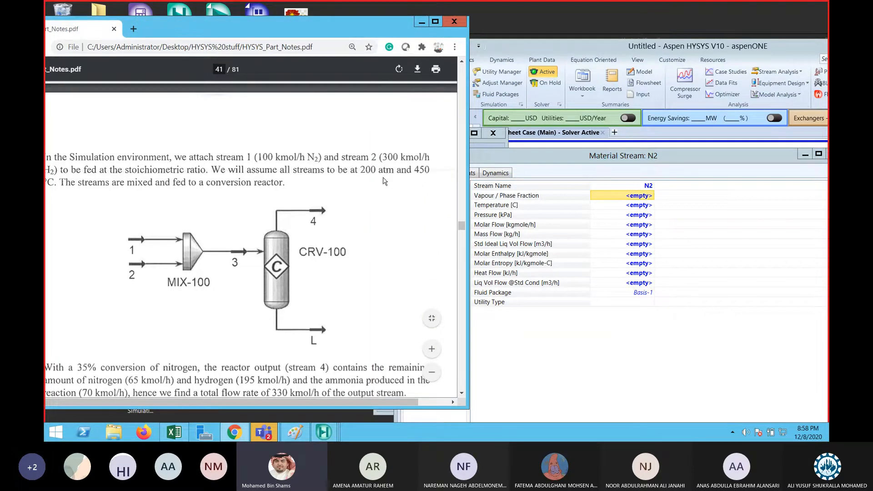
{"action": "left_click", "coordinate": [631, 207]}
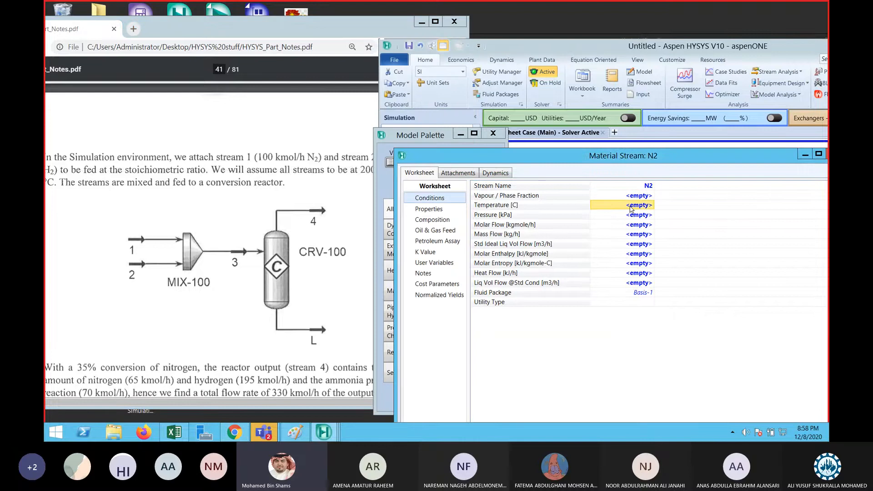
{"action": "type", "text": "450"}
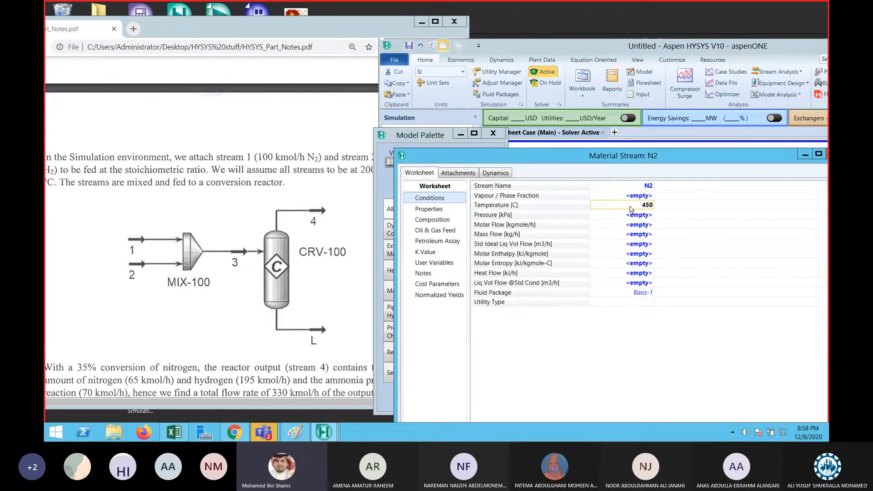
{"action": "key", "text": "Return"}
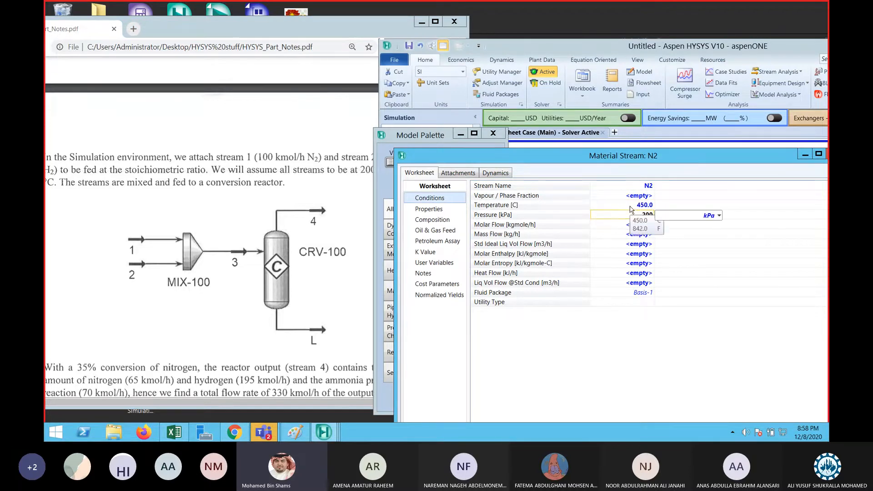
{"action": "left_click", "coordinate": [719, 216]}
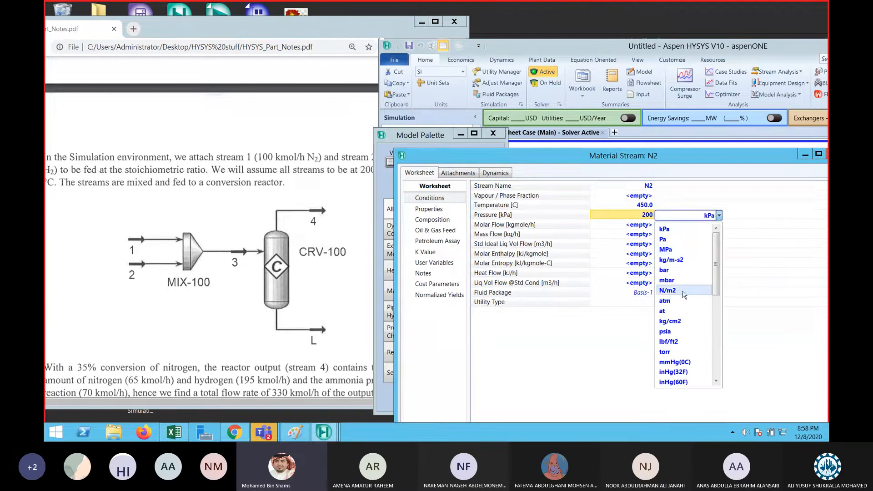
{"action": "left_click", "coordinate": [665, 301]}
Check the nitrogen feed rate in the notes and set the N2 stream's molar flow to 100 kgmole/h.
{"action": "left_click", "coordinate": [362, 218]}
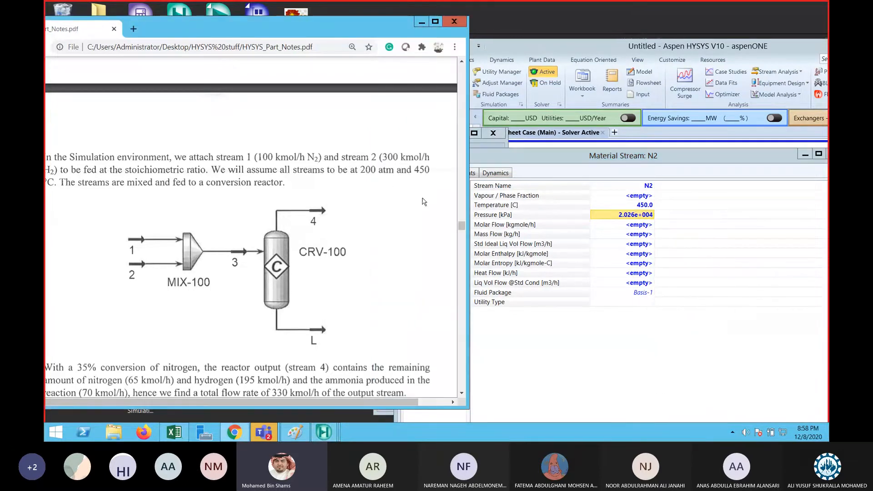
{"action": "left_click", "coordinate": [643, 220]}
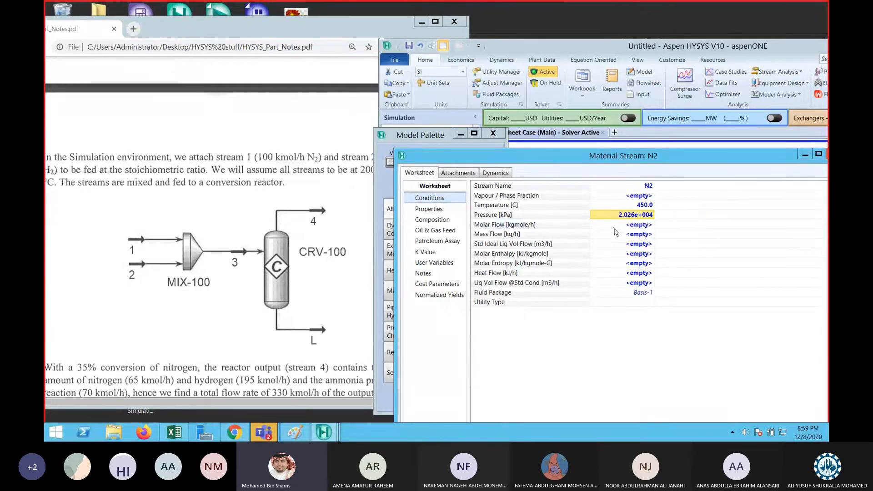
{"action": "left_click", "coordinate": [643, 225]}
{"action": "type", "text": "100"}
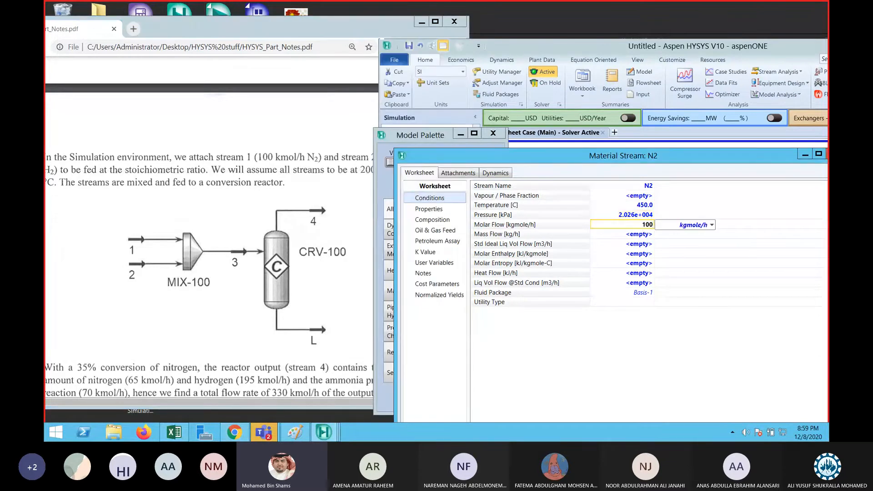
{"action": "key", "text": "Return"}
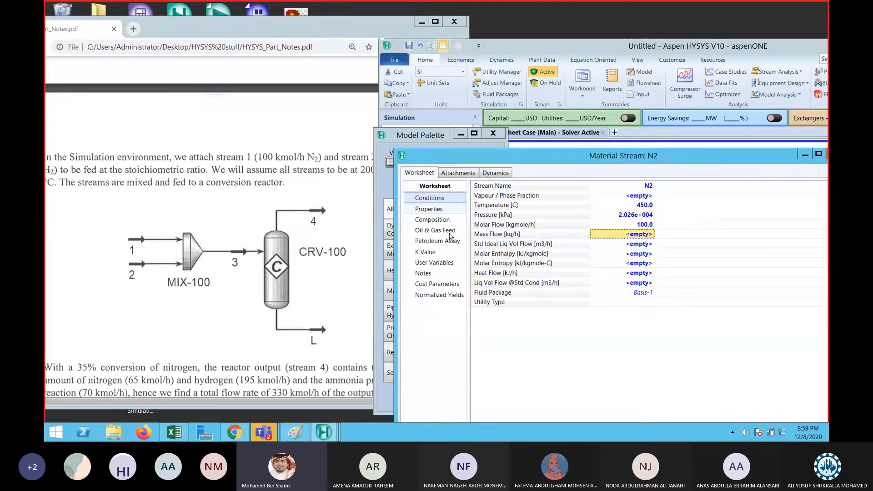
Define the N2 stream's composition with a nitrogen mole fraction of 1 and close the stream.
{"action": "left_click", "coordinate": [432, 219]}
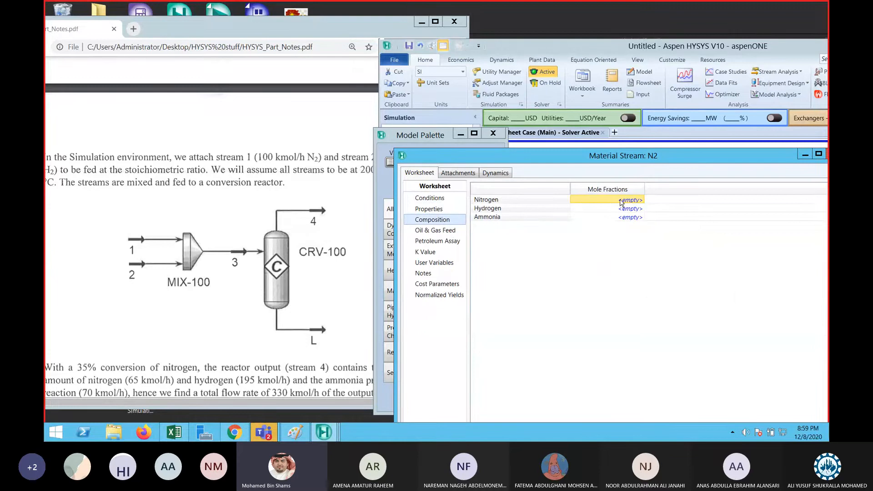
{"action": "type", "text": "1"}
{"action": "key", "text": "Return"}
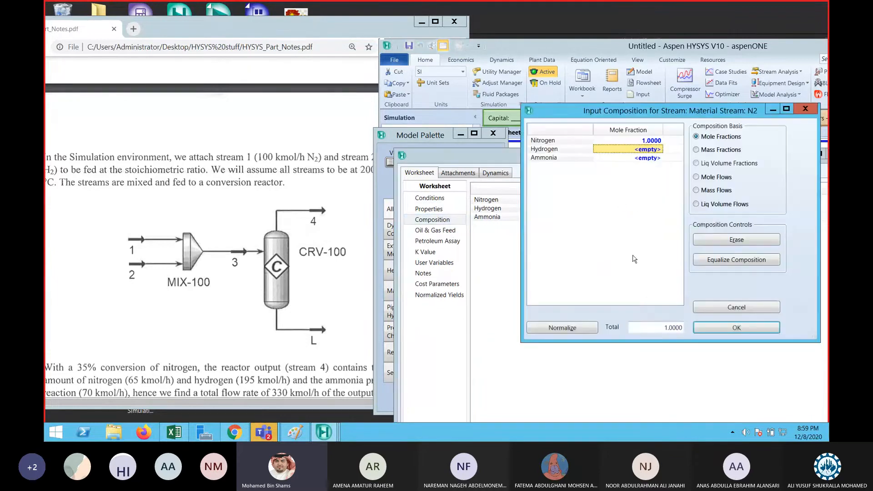
{"action": "left_click", "coordinate": [722, 327]}
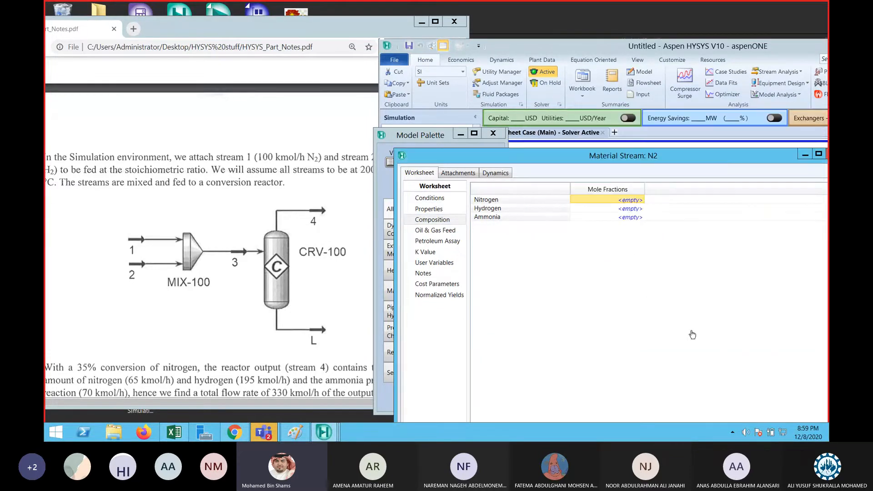
{"action": "double_click", "coordinate": [726, 150]}
{"action": "left_click", "coordinate": [616, 22]}
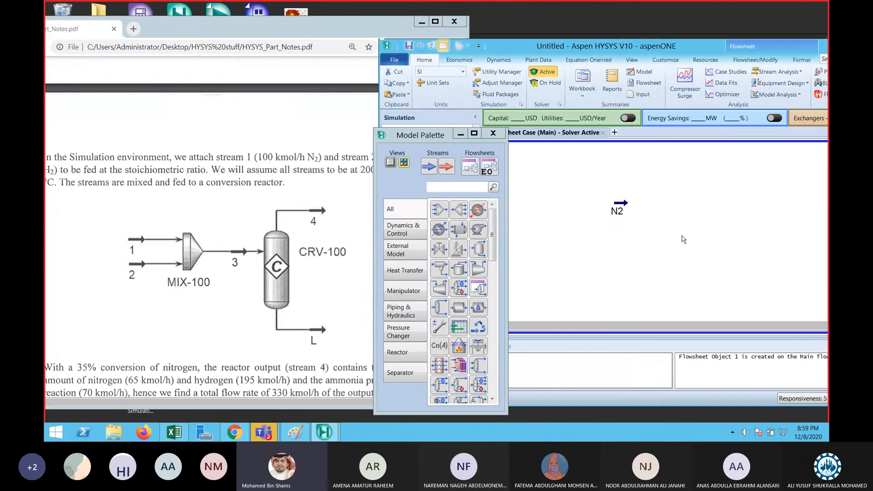
Place a second material stream below N2 on the flowsheet and name it H2.
{"action": "left_click", "coordinate": [429, 167]}
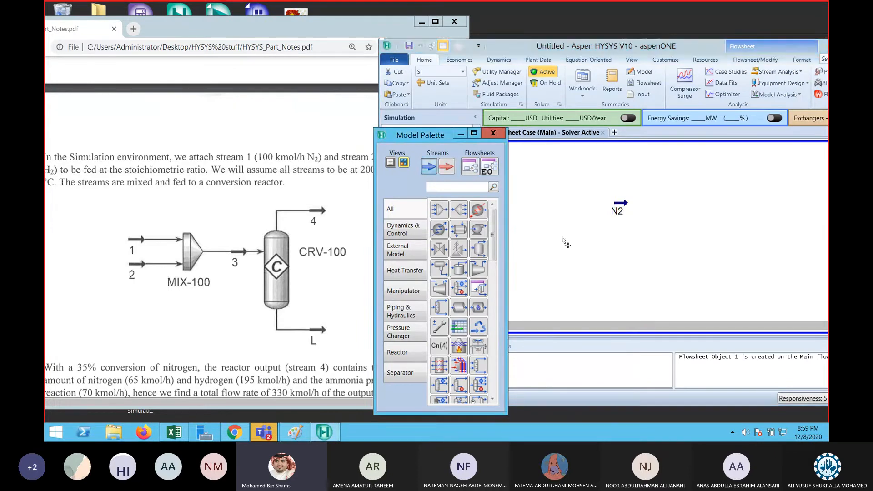
{"action": "left_click", "coordinate": [620, 256]}
{"action": "double_click", "coordinate": [619, 257]}
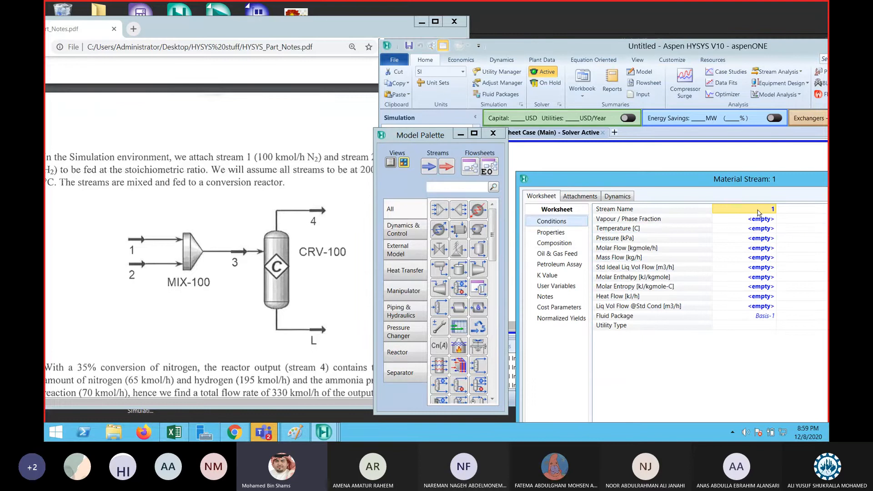
{"action": "type", "text": "H2"}
{"action": "key", "text": "Return"}
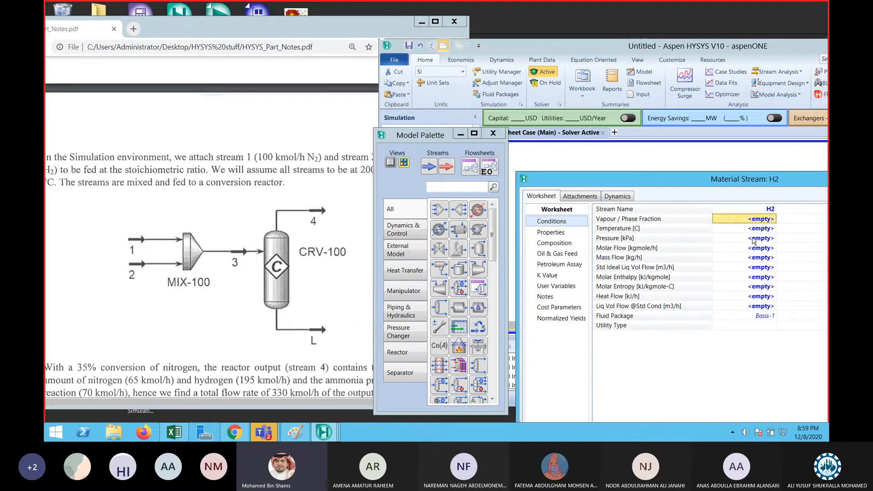
Set the H2 stream's temperature to 450 °C and its pressure to 200 atm.
{"action": "left_click", "coordinate": [755, 231]}
{"action": "type", "text": "45"}
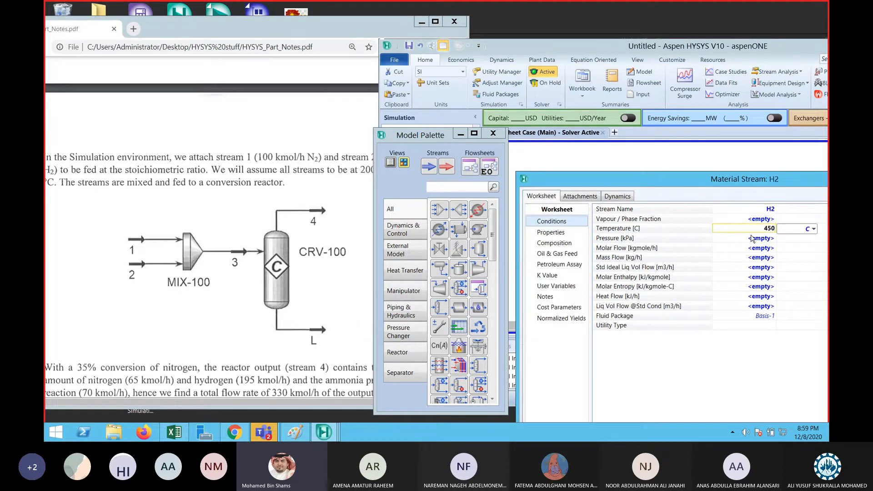
{"action": "type", "text": "0"}
{"action": "left_click", "coordinate": [762, 240]}
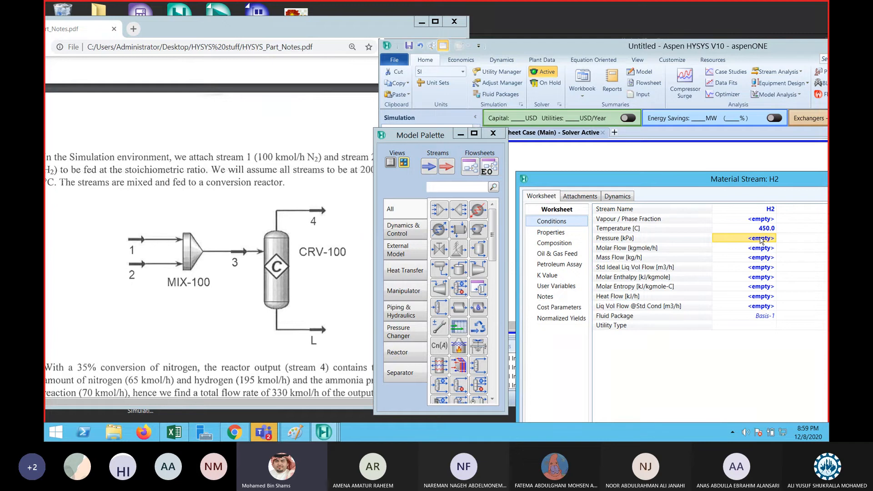
{"action": "type", "text": "2"}
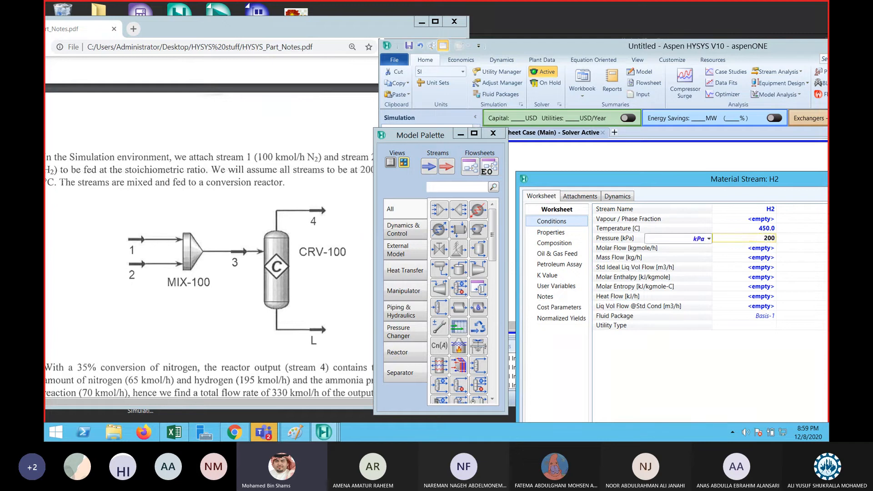
{"action": "type", "text": "00"}
{"action": "left_click", "coordinate": [708, 239]}
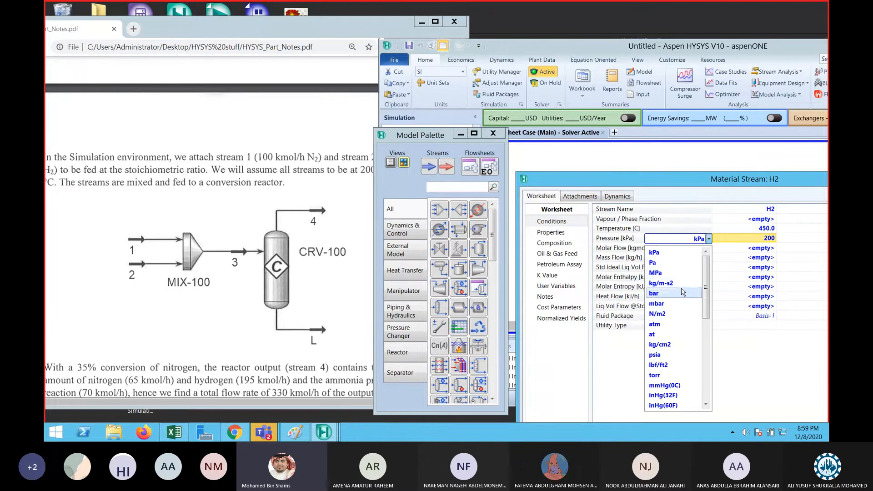
{"action": "left_click", "coordinate": [673, 324]}
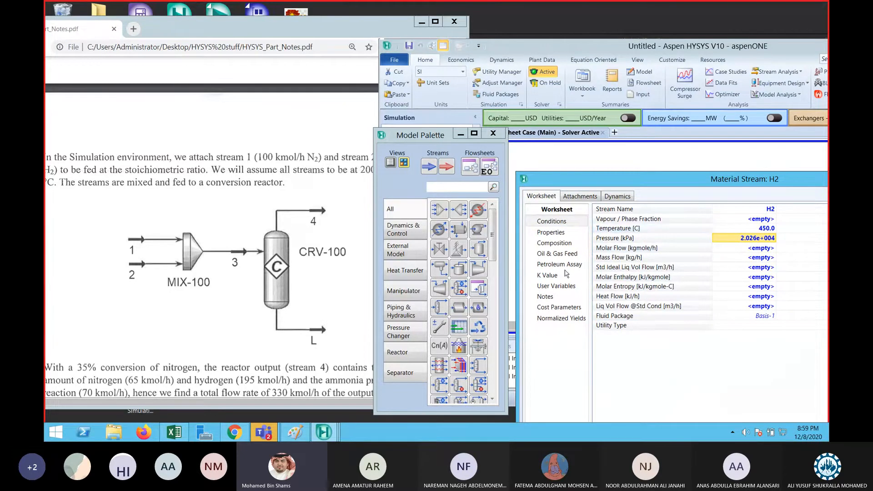
Define the H2 stream's composition with a hydrogen mole fraction of 1, normalize it, and close the stream.
{"action": "left_click", "coordinate": [555, 243]}
{"action": "double_click", "coordinate": [678, 182]}
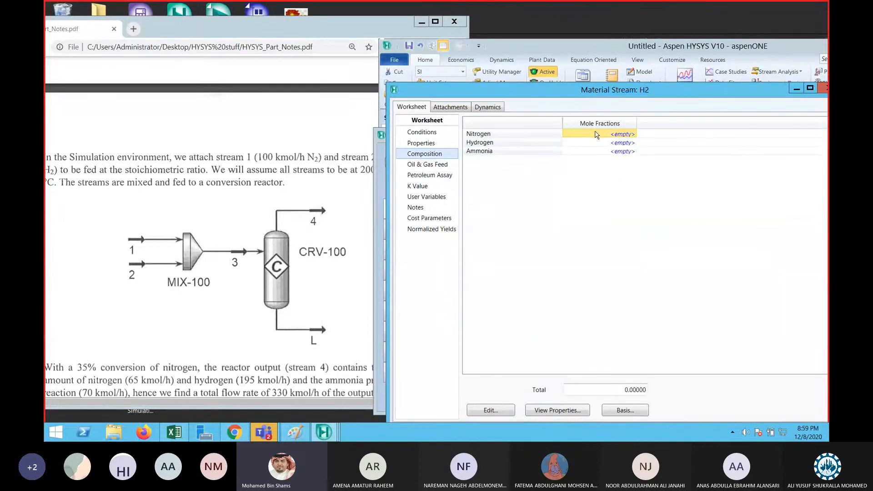
{"action": "left_click", "coordinate": [307, 200]}
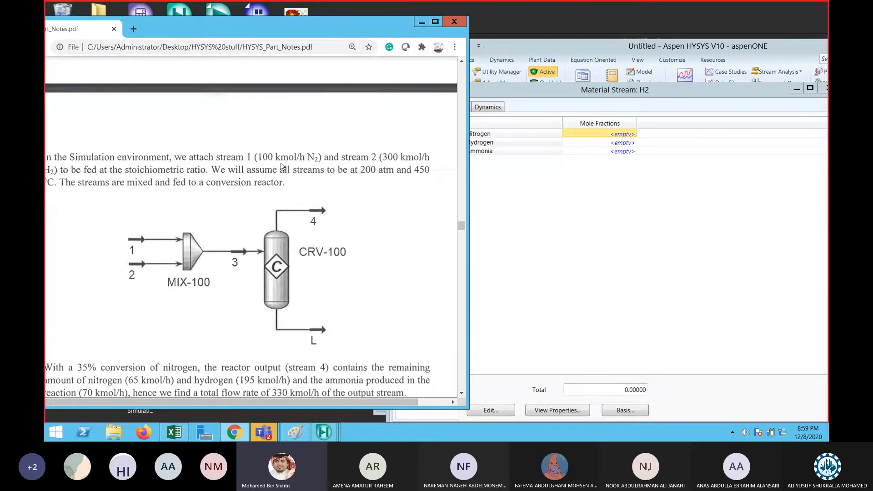
{"action": "left_click", "coordinate": [581, 122]}
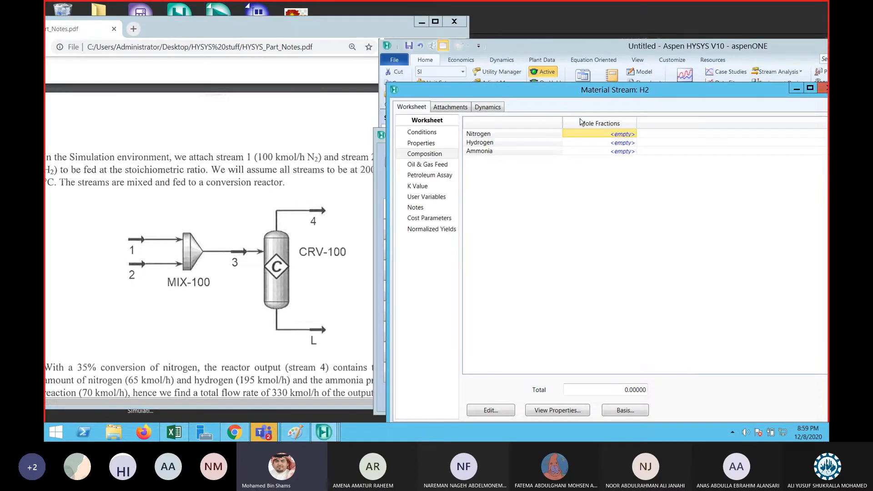
{"action": "left_click", "coordinate": [614, 135]}
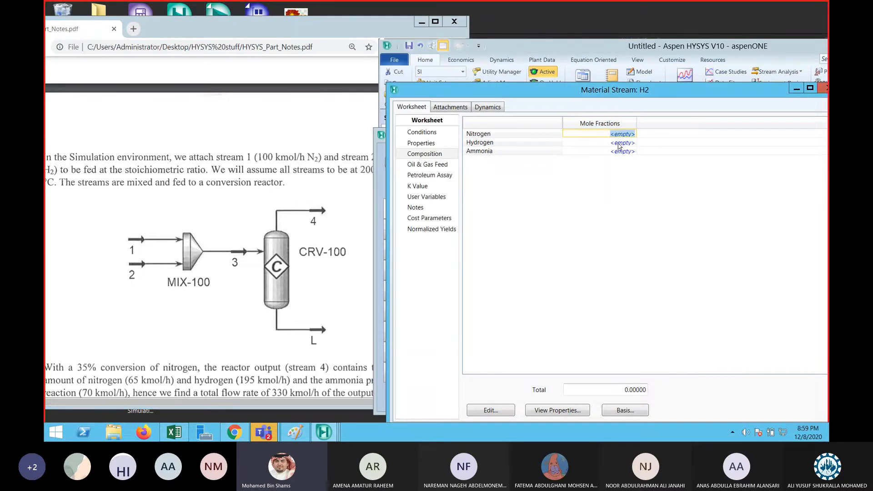
{"action": "key", "text": "Down"}
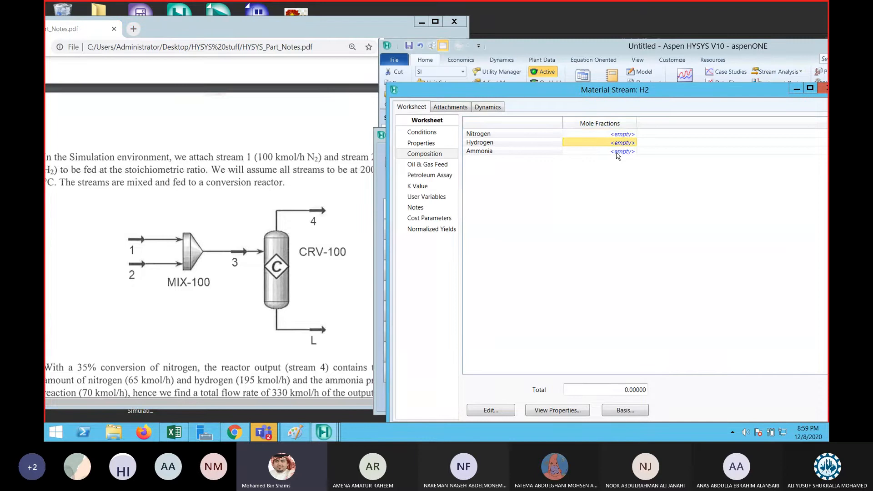
{"action": "type", "text": "1"}
{"action": "key", "text": "Return"}
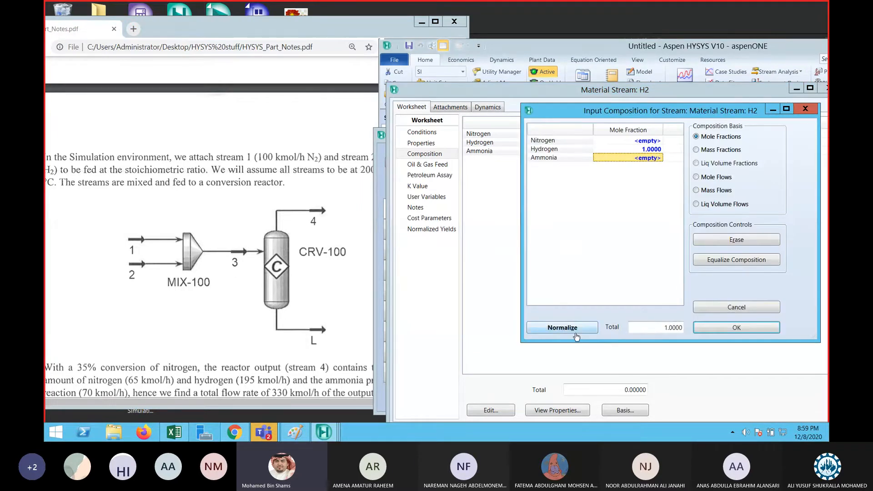
{"action": "left_click", "coordinate": [562, 327]}
{"action": "left_click", "coordinate": [737, 327]}
{"action": "left_click_drag", "start_coordinate": [658, 89], "coordinate": [563, 17]}
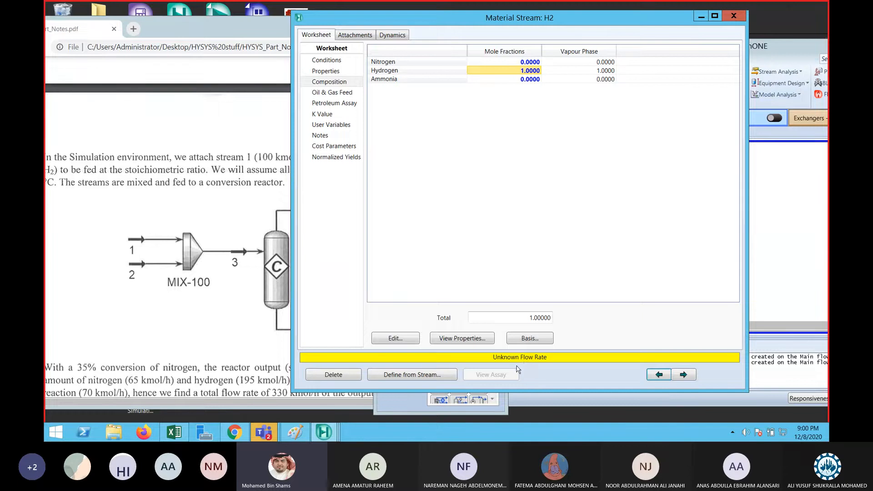
{"action": "left_click", "coordinate": [730, 17]}
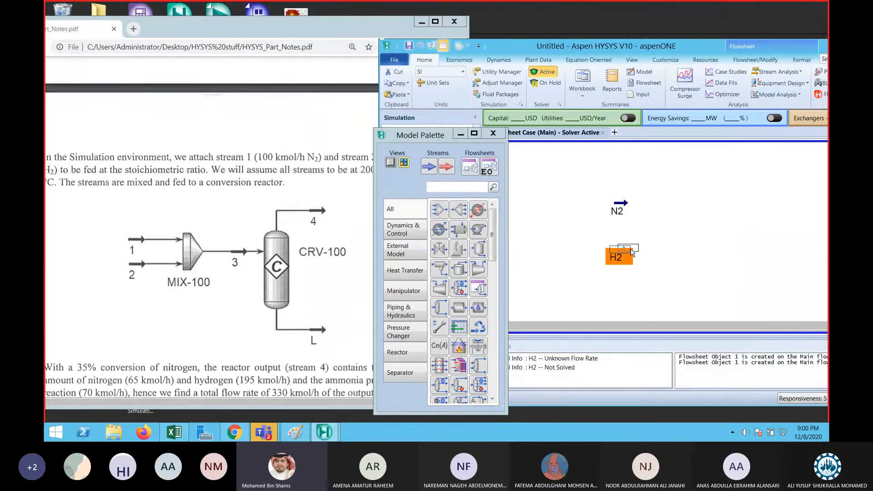
Align the H2 stream under N2 and place a Set operation beside the two feed streams.
{"action": "left_click_drag", "start_coordinate": [631, 253], "coordinate": [627, 251]}
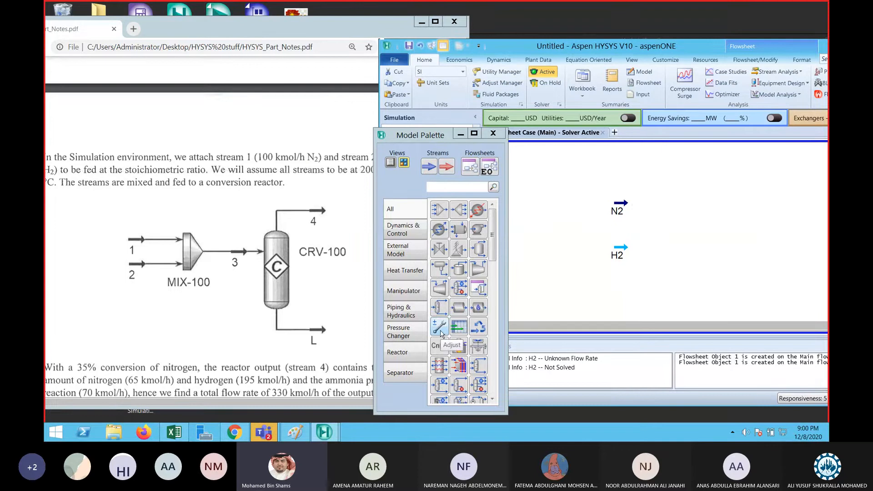
{"action": "left_click", "coordinate": [440, 326]}
{"action": "left_click", "coordinate": [580, 236]}
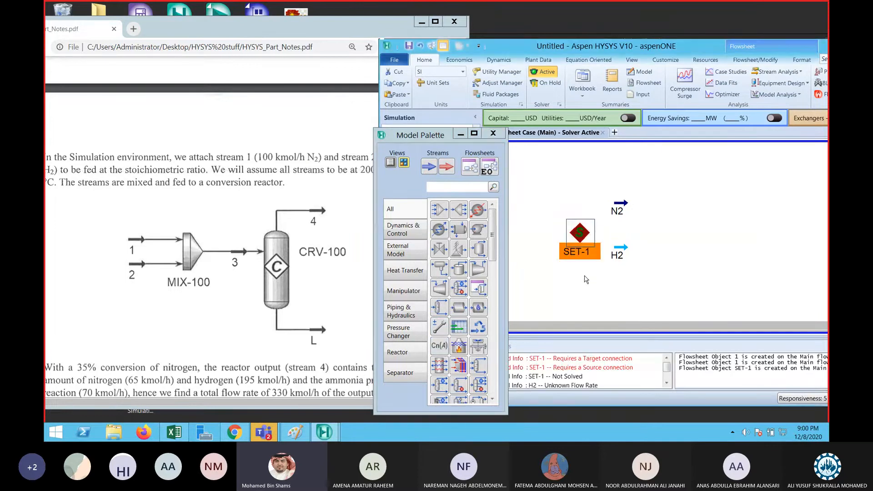
{"action": "left_click_drag", "start_coordinate": [585, 238], "coordinate": [580, 234]}
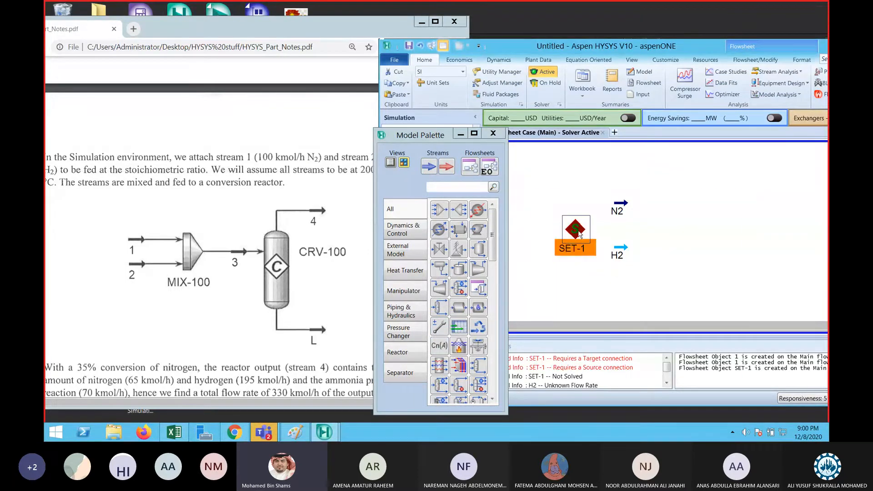
Open the Set operation SET-1 and select the H2 stream's Molar Flow as its target variable.
{"action": "double_click", "coordinate": [579, 235]}
{"action": "left_click_drag", "start_coordinate": [645, 199], "coordinate": [435, 163]}
{"action": "left_click", "coordinate": [410, 180]}
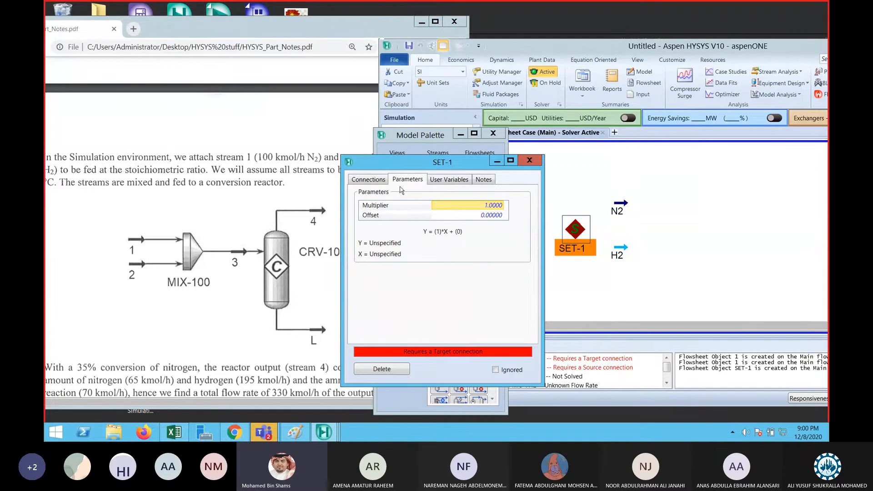
{"action": "left_click", "coordinate": [382, 179]}
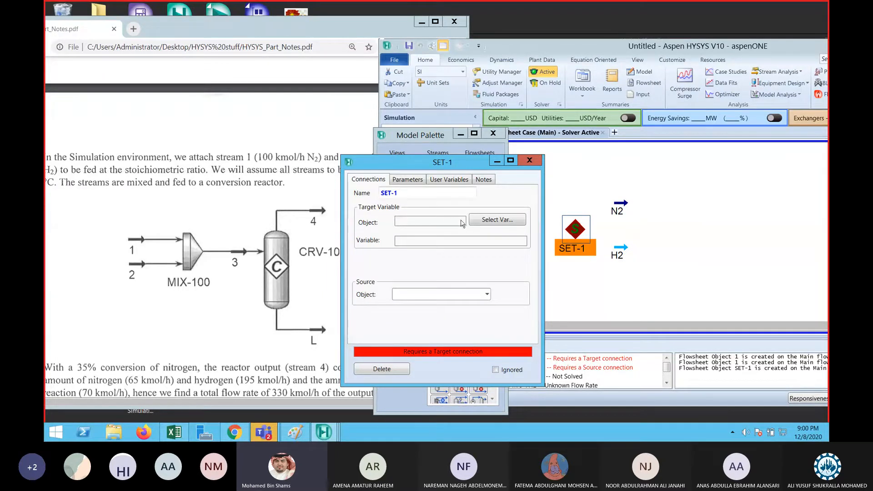
{"action": "left_click", "coordinate": [482, 220]}
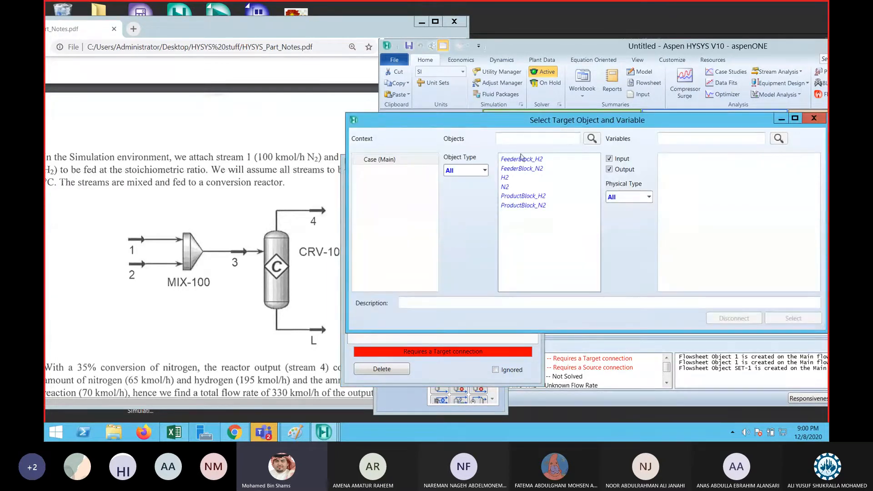
{"action": "left_click", "coordinate": [505, 178]}
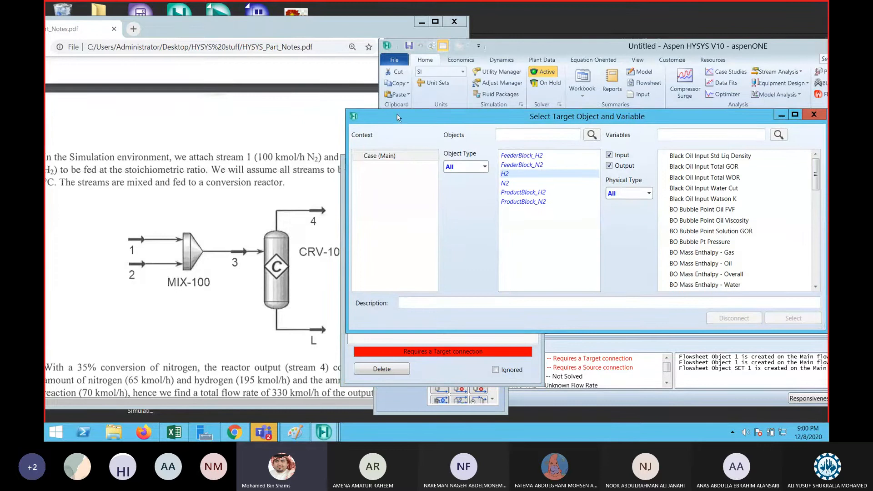
{"action": "left_click_drag", "start_coordinate": [325, 104], "coordinate": [268, 98]}
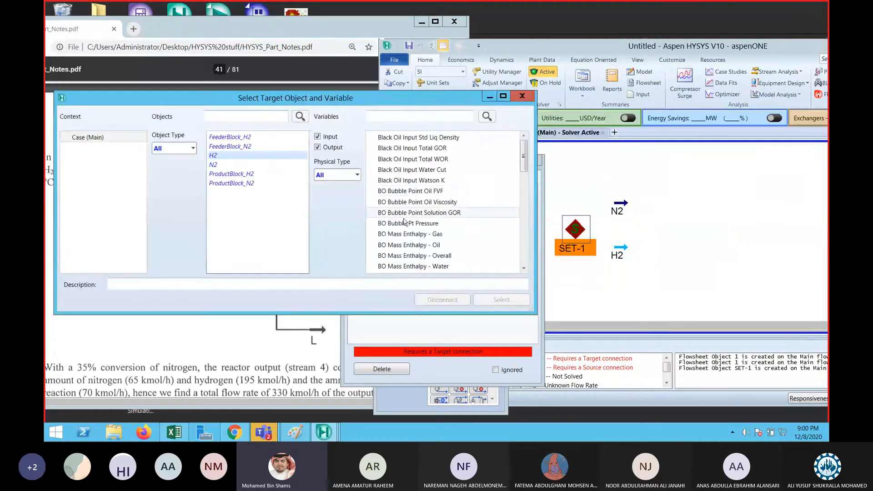
{"action": "scroll", "coordinate": [430, 251], "scroll_direction": "down", "scroll_amount": 8}
{"action": "scroll", "coordinate": [430, 252], "scroll_direction": "down", "scroll_amount": 5}
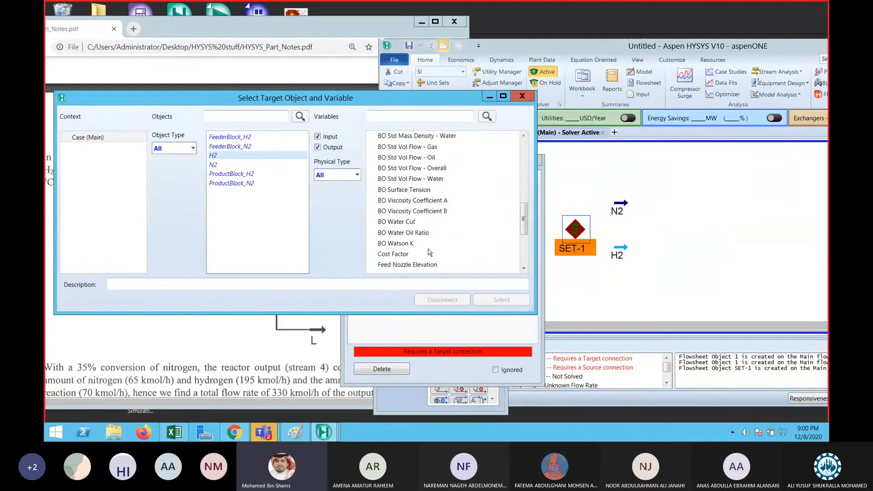
{"action": "left_click", "coordinate": [393, 209]}
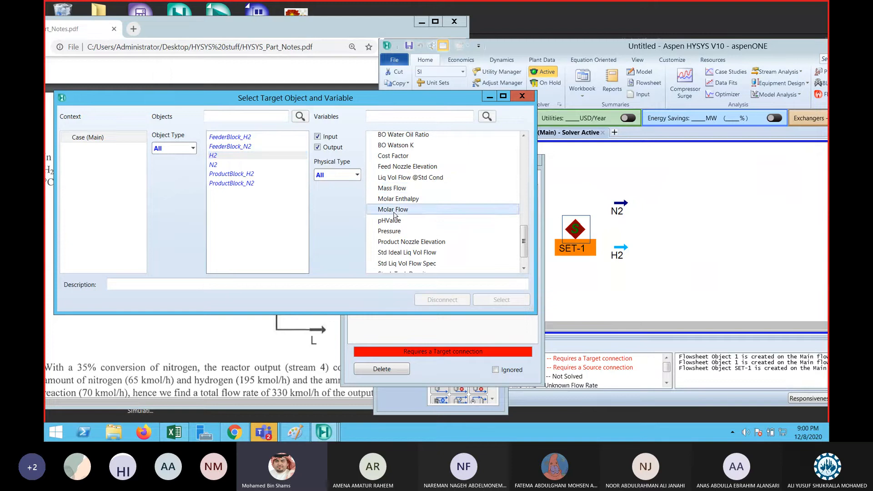
{"action": "left_click", "coordinate": [501, 300]}
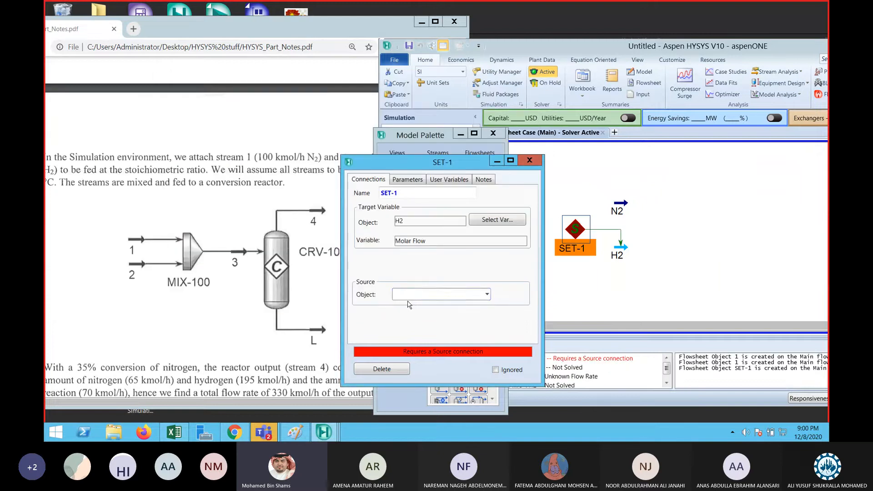
Choose N2 as the source object of SET-1, set the multiplier to 3, and close the operation.
{"action": "left_click", "coordinate": [487, 294]}
{"action": "left_click", "coordinate": [415, 303]}
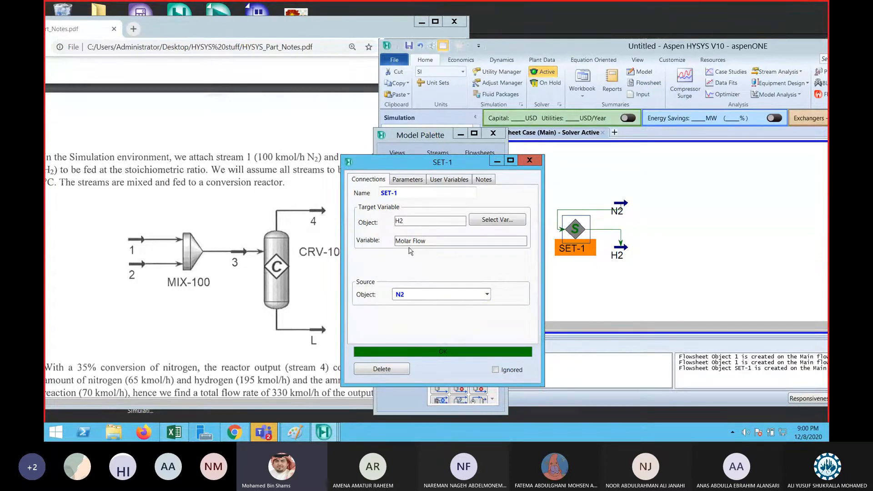
{"action": "left_click", "coordinate": [403, 181]}
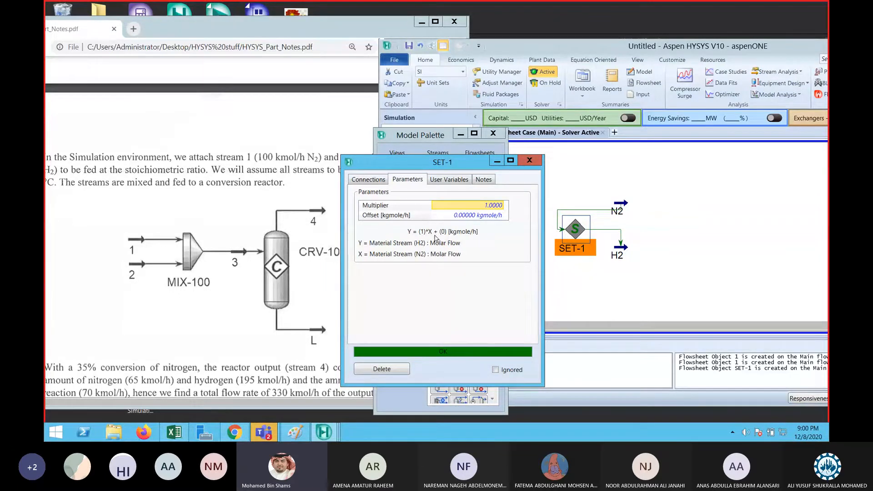
{"action": "left_click_drag", "start_coordinate": [452, 168], "coordinate": [401, 166]}
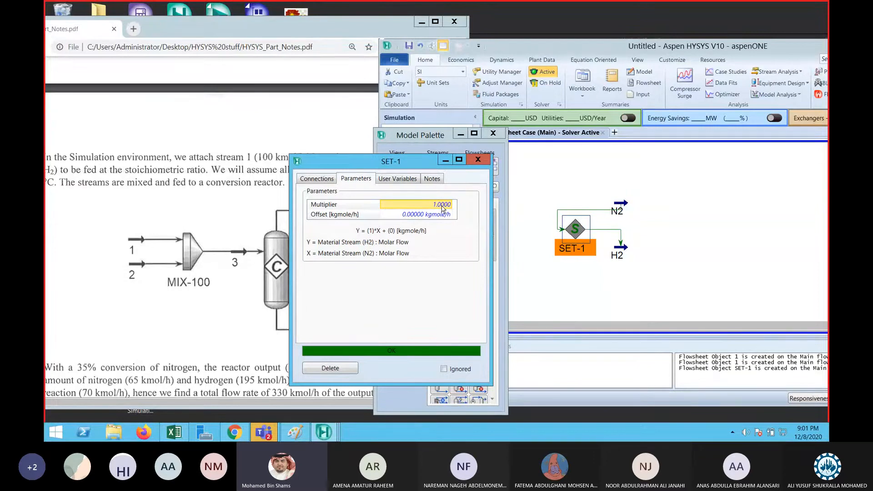
{"action": "type", "text": "3"}
{"action": "key", "text": "Return"}
{"action": "left_click", "coordinate": [478, 160]}
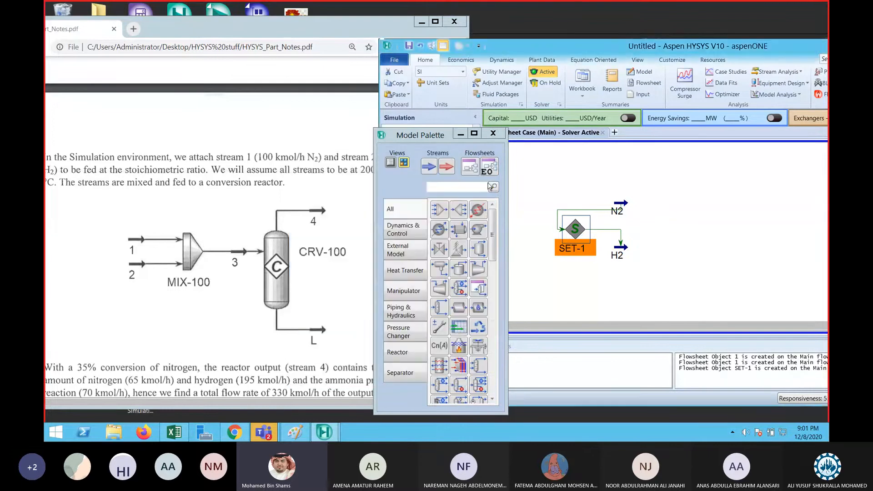
Check the molar flow that SET-1 calculates for the H2 stream, and close the stream.
{"action": "double_click", "coordinate": [623, 247]}
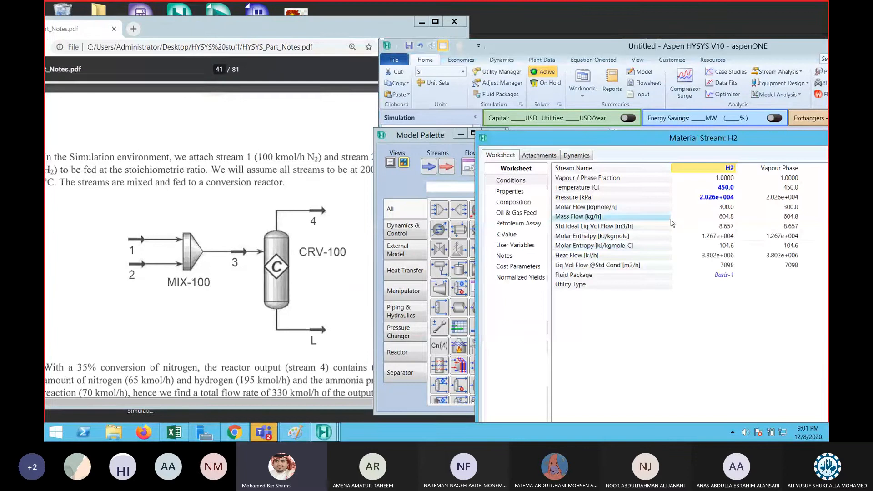
{"action": "mouse_move", "coordinate": [727, 213]}
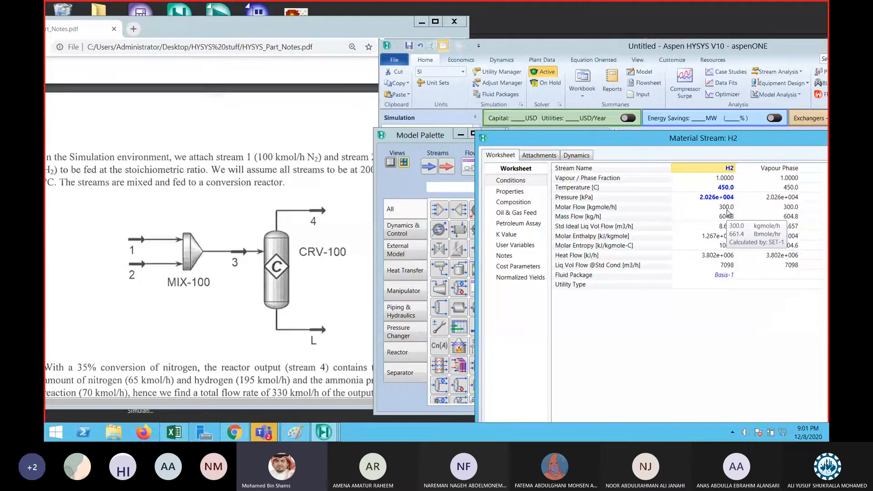
{"action": "left_click_drag", "start_coordinate": [683, 141], "coordinate": [354, 135]}
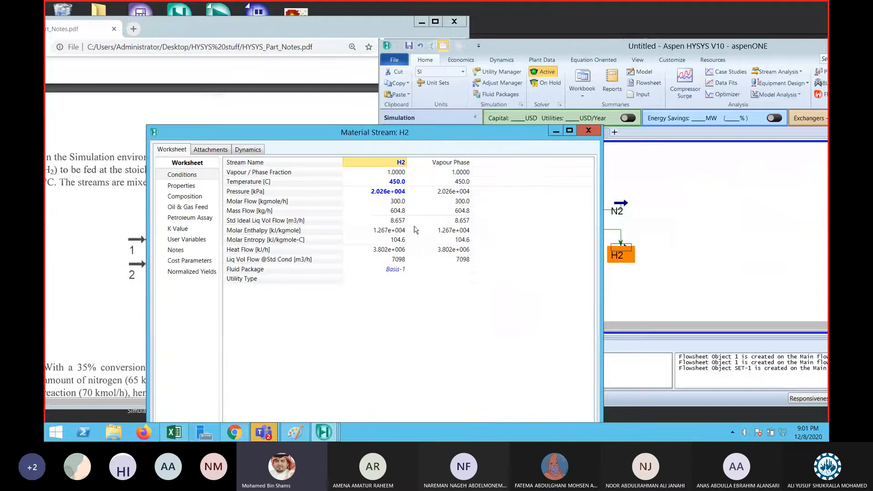
{"action": "left_click", "coordinate": [589, 131]}
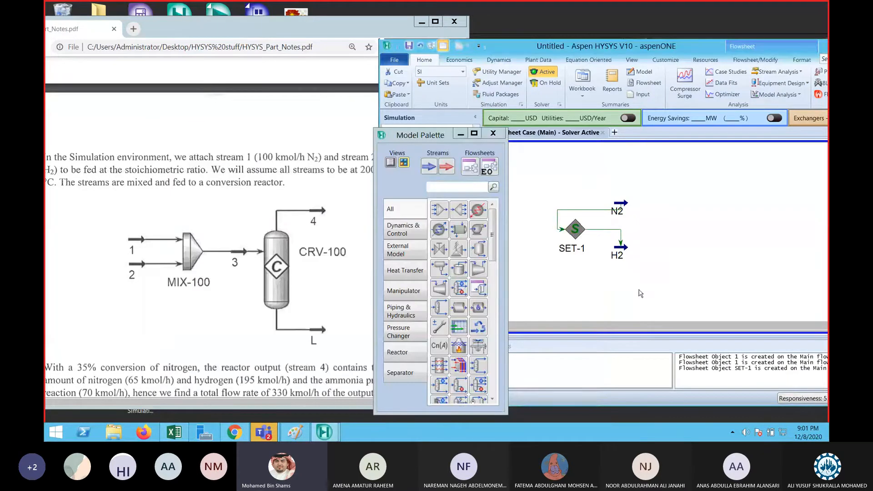
Review the SET-1 parameters and the equation relating the H2 molar flow to the N2 molar flow.
{"action": "left_click", "coordinate": [573, 230]}
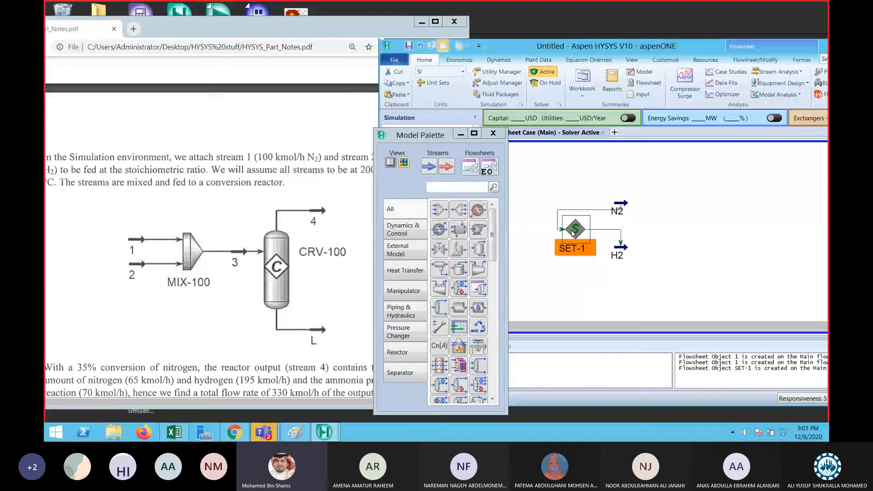
{"action": "double_click", "coordinate": [571, 230]}
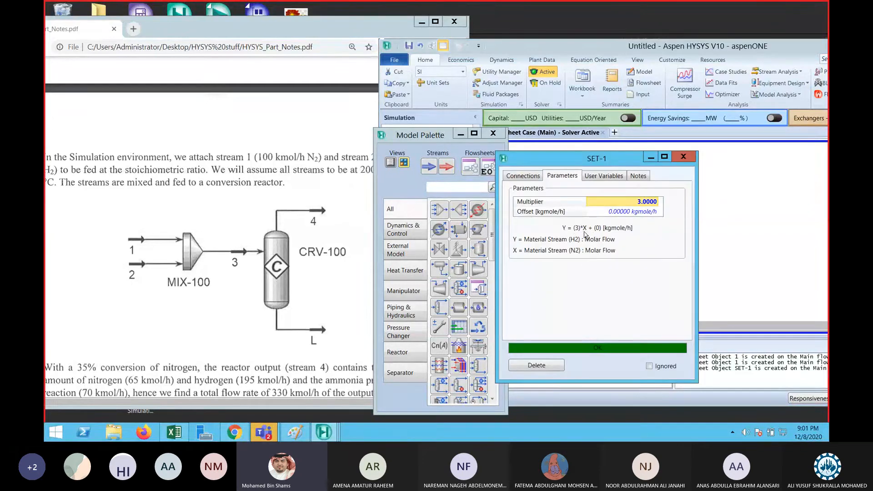
{"action": "left_click", "coordinate": [683, 157]}
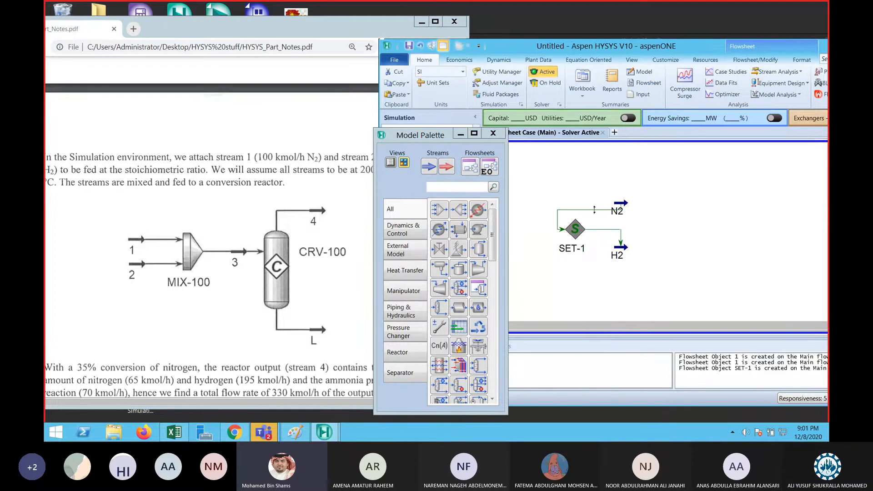
{"action": "double_click", "coordinate": [578, 230]}
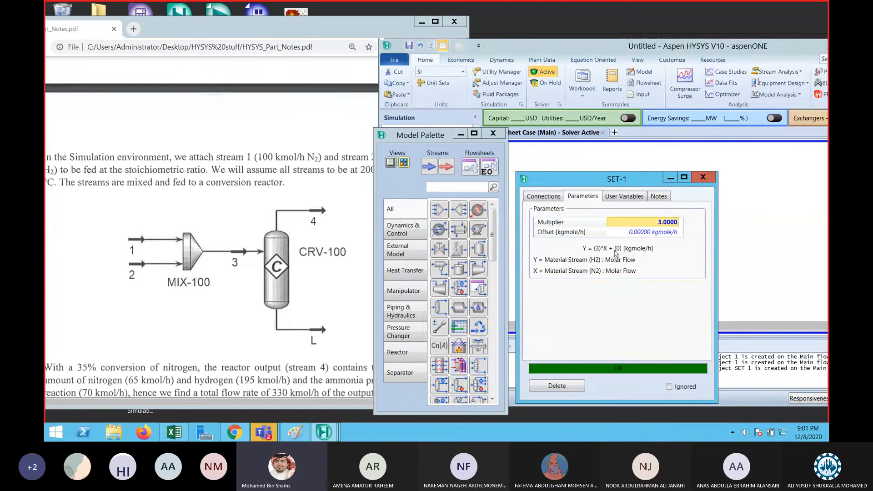
{"action": "left_click", "coordinate": [704, 177]}
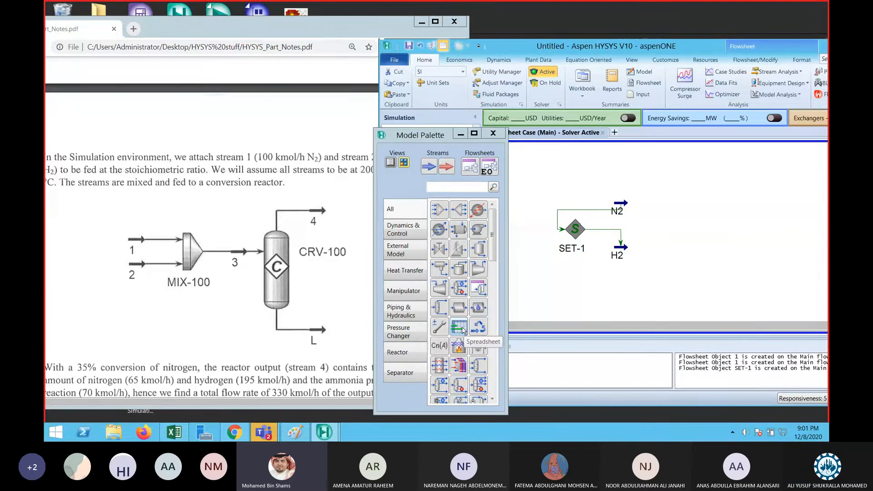
Arrange the flowsheet and Model Palette windows around the notes and place a mixer just downstream of the N2 and H2 streams.
{"action": "mouse_move", "coordinate": [635, 214]}
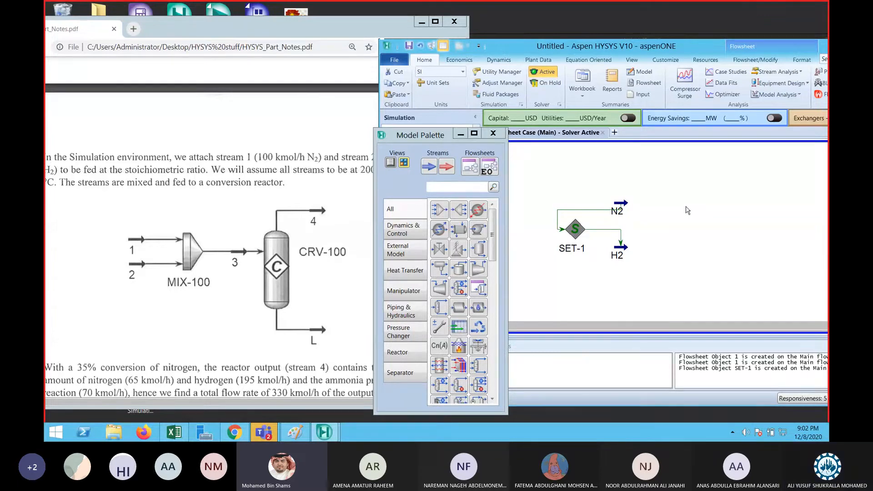
{"action": "double_click", "coordinate": [709, 46]}
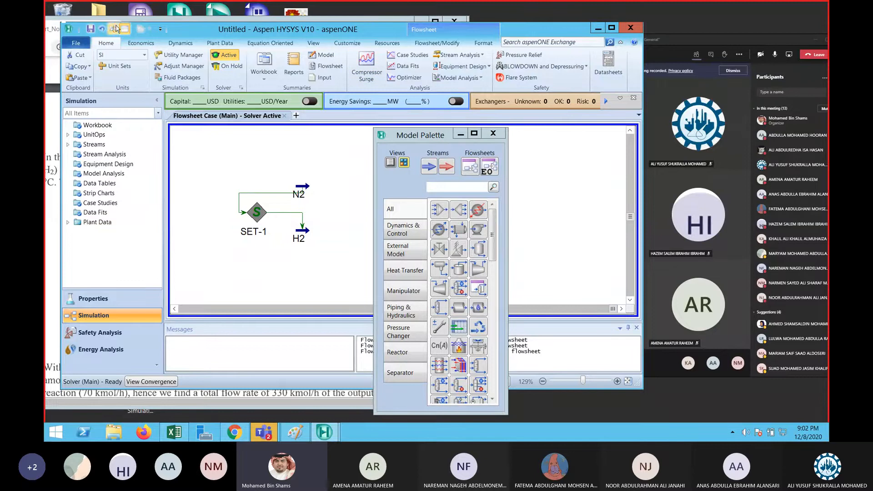
{"action": "left_click_drag", "start_coordinate": [226, 30], "coordinate": [589, 68]}
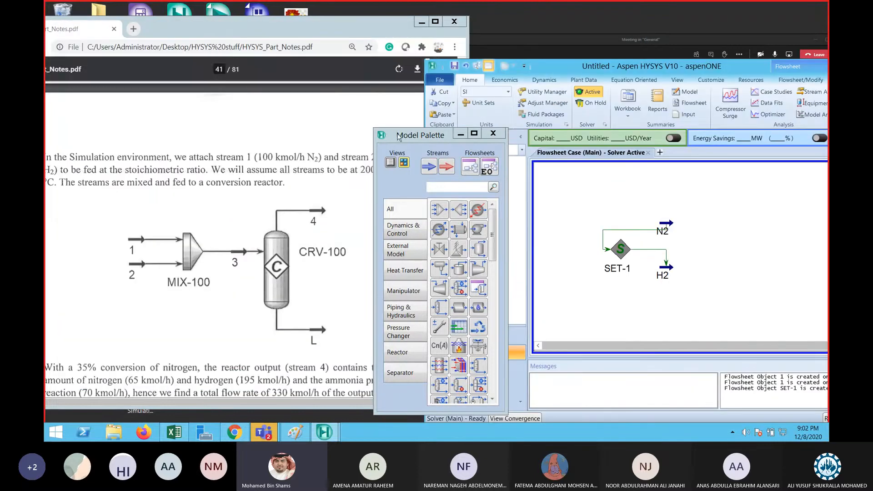
{"action": "left_click_drag", "start_coordinate": [407, 138], "coordinate": [344, 112]}
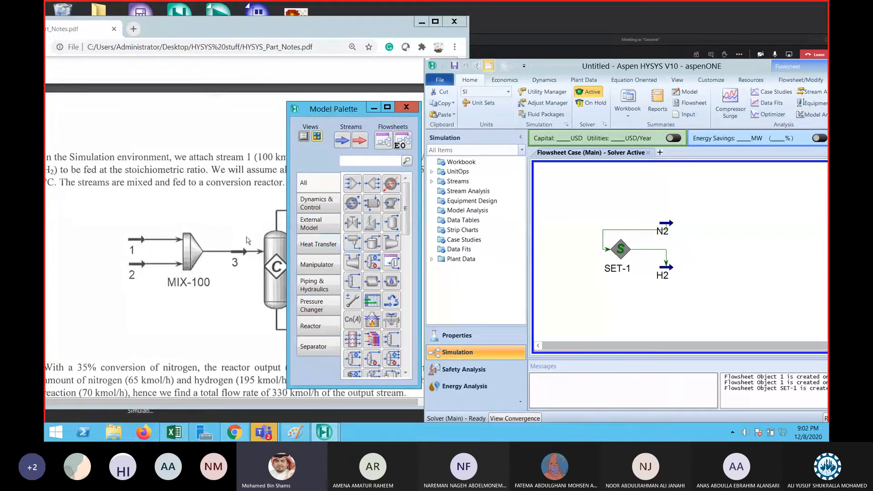
{"action": "left_click", "coordinate": [353, 183]}
{"action": "left_click", "coordinate": [682, 262]}
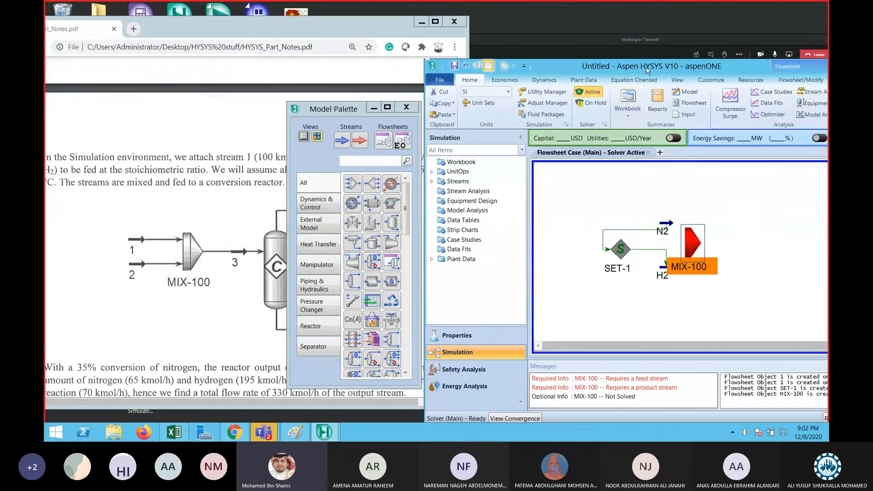
{"action": "left_click_drag", "start_coordinate": [646, 67], "coordinate": [484, 100]}
{"action": "left_click_drag", "start_coordinate": [339, 108], "coordinate": [203, 103]}
{"action": "left_click", "coordinate": [663, 246]}
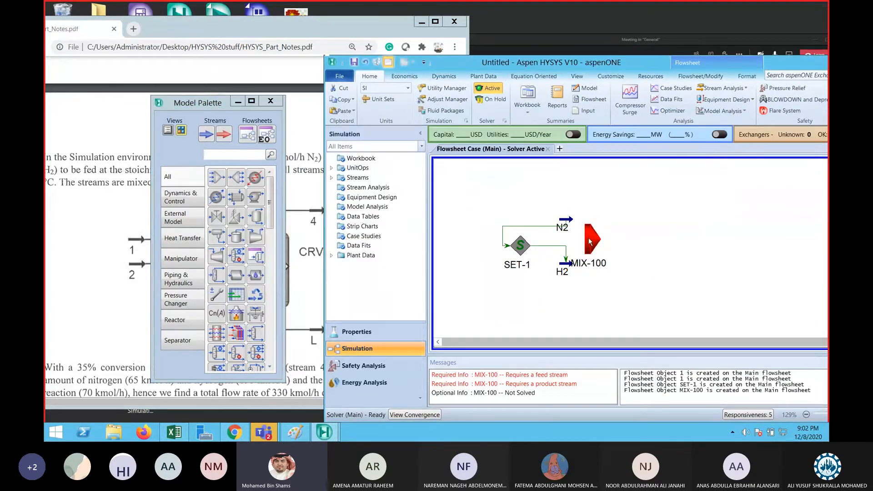
{"action": "left_click_drag", "start_coordinate": [588, 239], "coordinate": [609, 240]}
Open the mixer MIX-100 and connect the H2 and N2 streams as its inlets.
{"action": "double_click", "coordinate": [610, 243]}
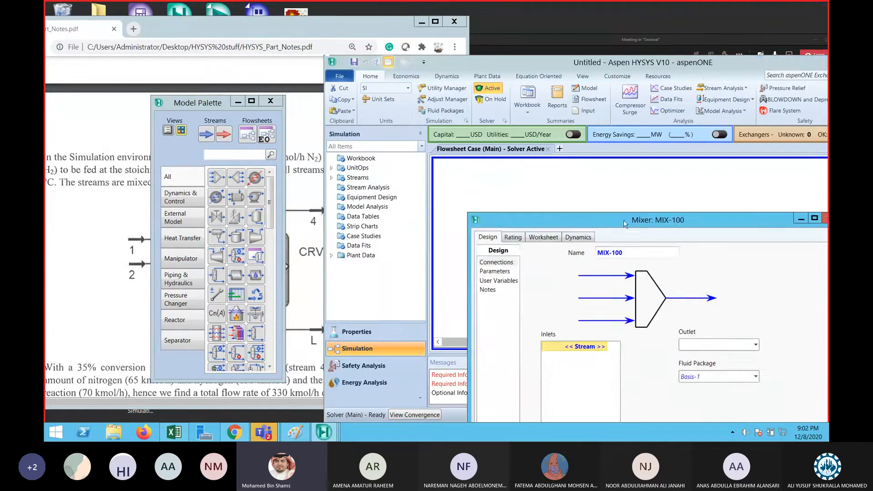
{"action": "left_click_drag", "start_coordinate": [573, 179], "coordinate": [556, 145]}
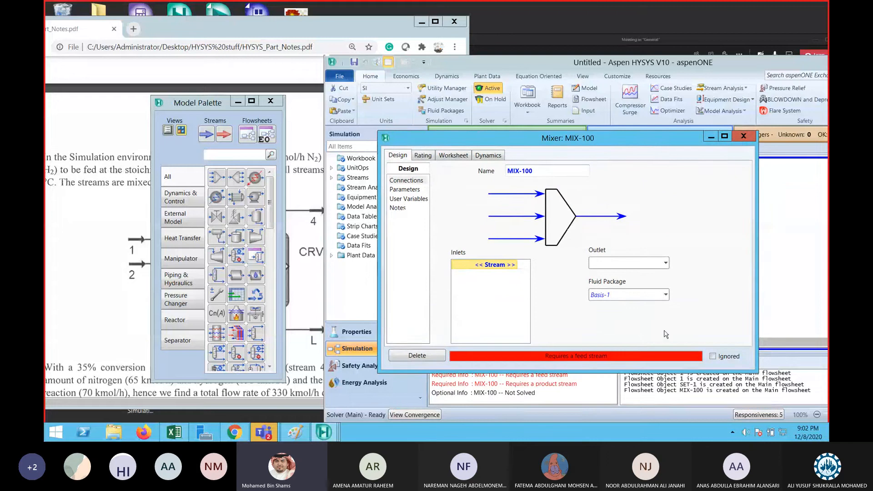
{"action": "left_click", "coordinate": [500, 265]}
{"action": "left_click", "coordinate": [515, 265]}
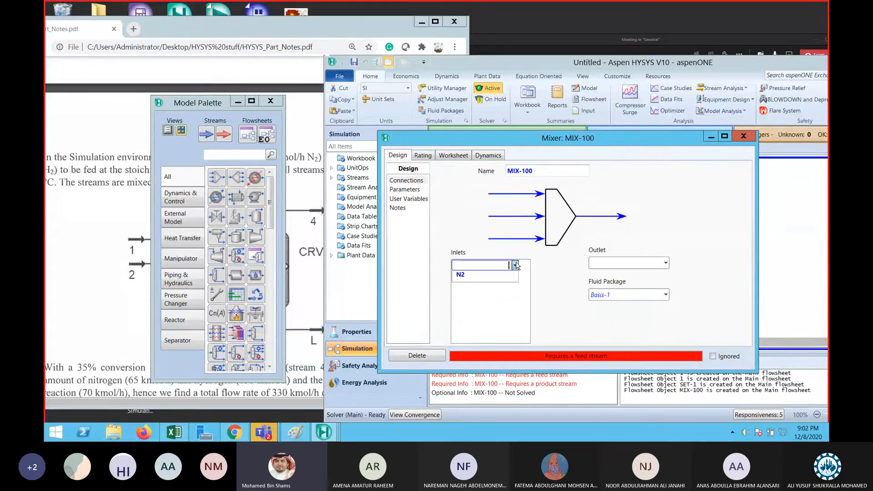
{"action": "left_click", "coordinate": [520, 276]}
{"action": "left_click", "coordinate": [513, 274]}
{"action": "left_click", "coordinate": [515, 274]}
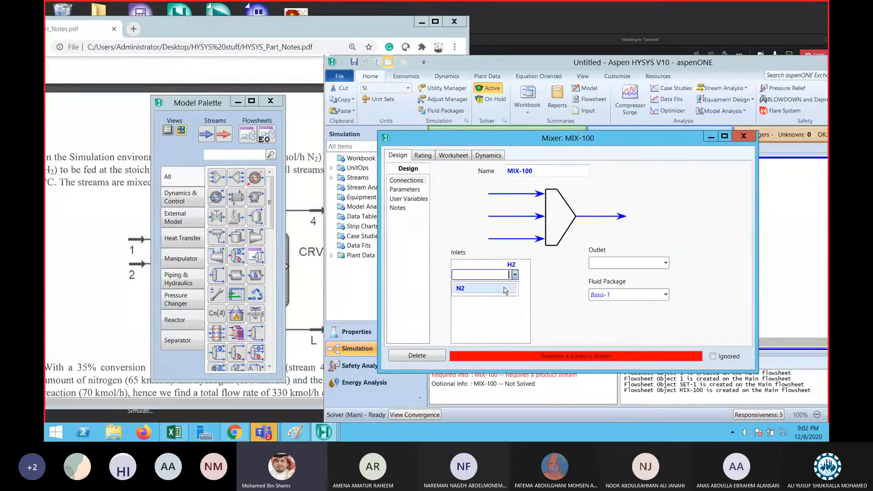
{"action": "left_click", "coordinate": [509, 293]}
Create outlet stream 3 for the mixer, as in the notes' diagram, and close the mixer.
{"action": "left_click", "coordinate": [617, 263]}
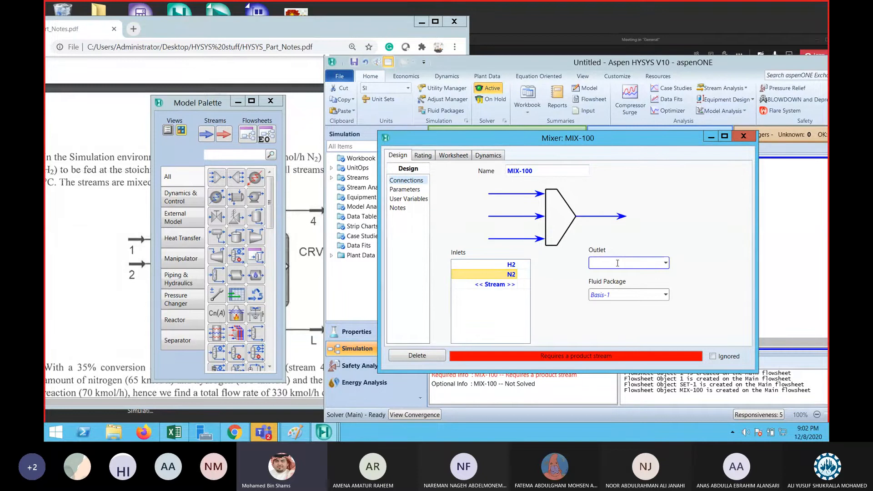
{"action": "left_click_drag", "start_coordinate": [193, 102], "coordinate": [45, 144]}
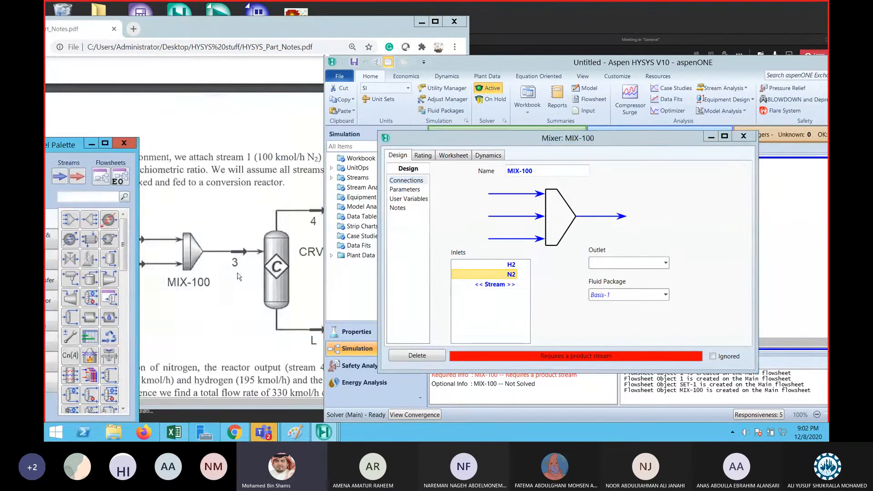
{"action": "left_click", "coordinate": [629, 262]}
{"action": "key", "text": "Return"}
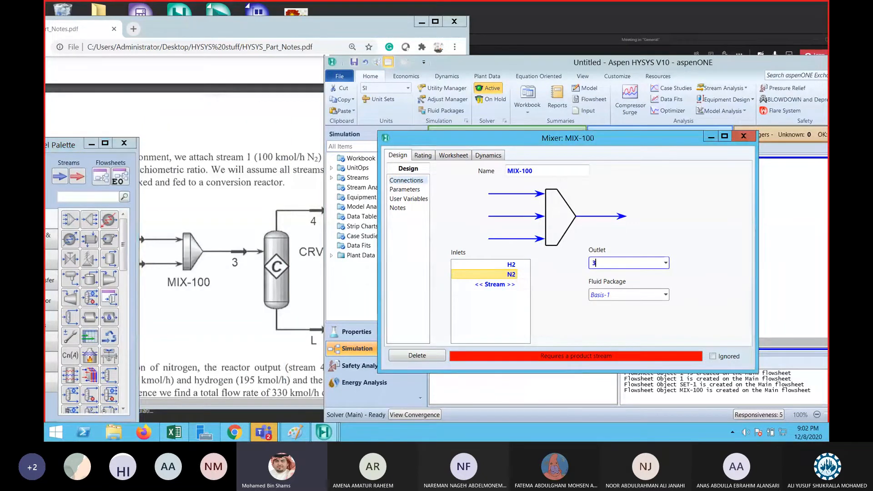
{"action": "left_click", "coordinate": [743, 136]}
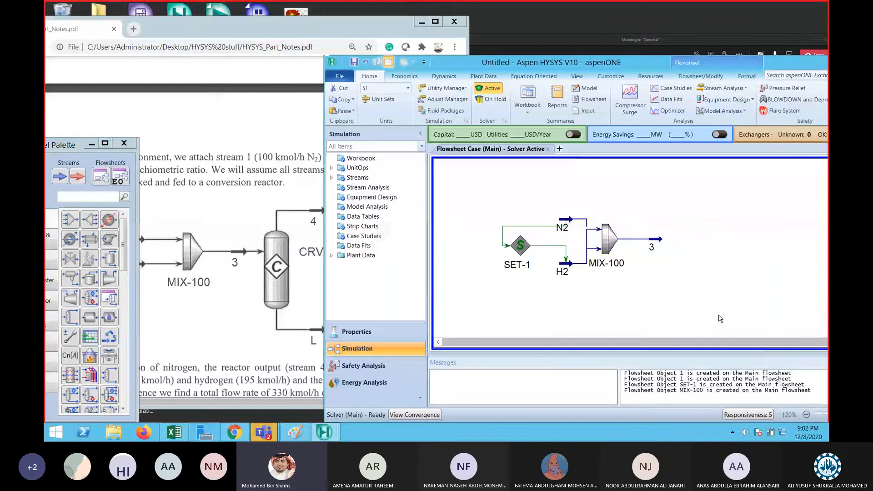
Shift the mixer MIX-100 further downstream of the feeds and place a conversion reactor just after stream 3.
{"action": "left_click_drag", "start_coordinate": [609, 244], "coordinate": [621, 258]}
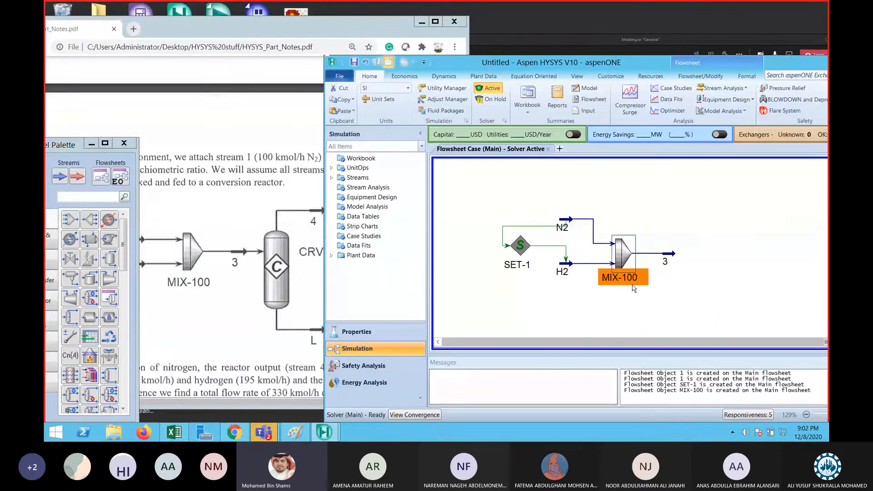
{"action": "left_click", "coordinate": [659, 296]}
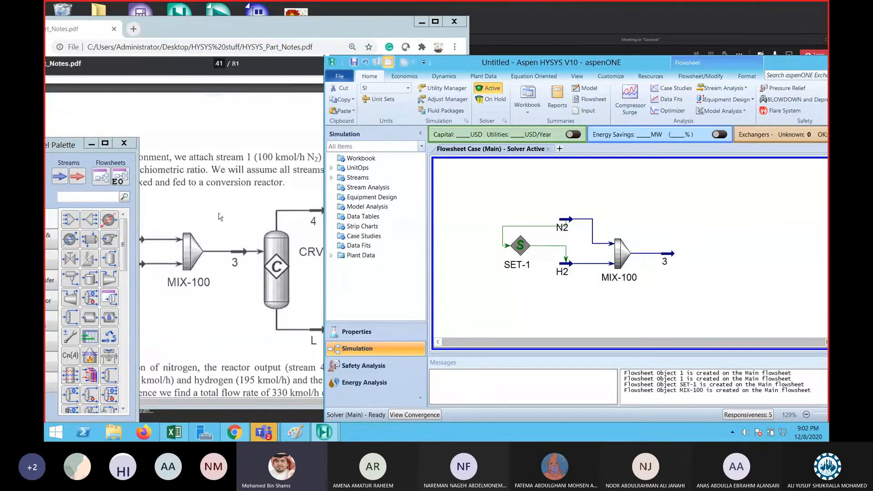
{"action": "left_click", "coordinate": [239, 153]}
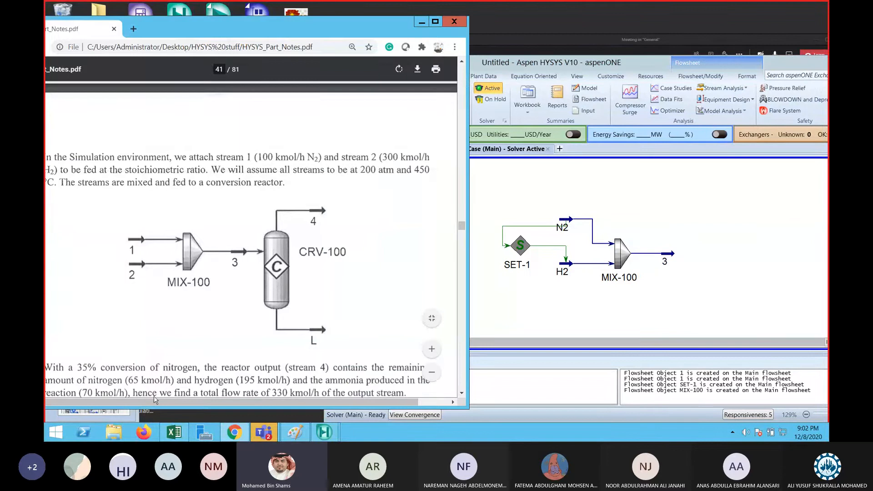
{"action": "left_click", "coordinate": [132, 417]}
{"action": "left_click_drag", "start_coordinate": [65, 143], "coordinate": [239, 107]}
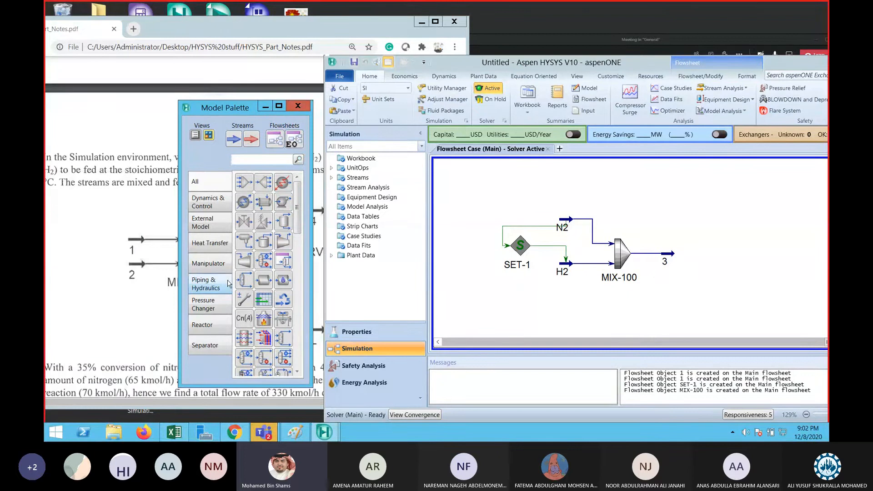
{"action": "left_click", "coordinate": [212, 324]}
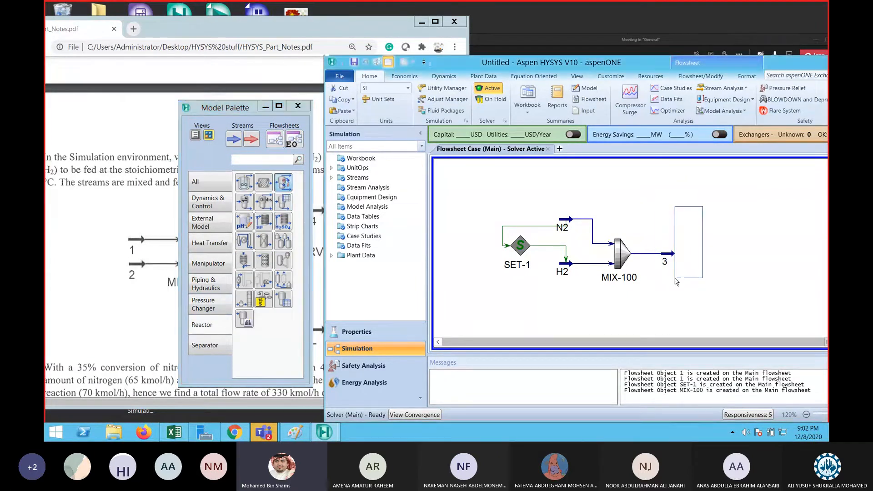
{"action": "left_click", "coordinate": [686, 241]}
Arrange the notes, flowsheet and Model Palette windows so the notes' reactor diagram can be followed alongside the reactor CRV-100.
{"action": "left_click_drag", "start_coordinate": [220, 112], "coordinate": [96, 249]}
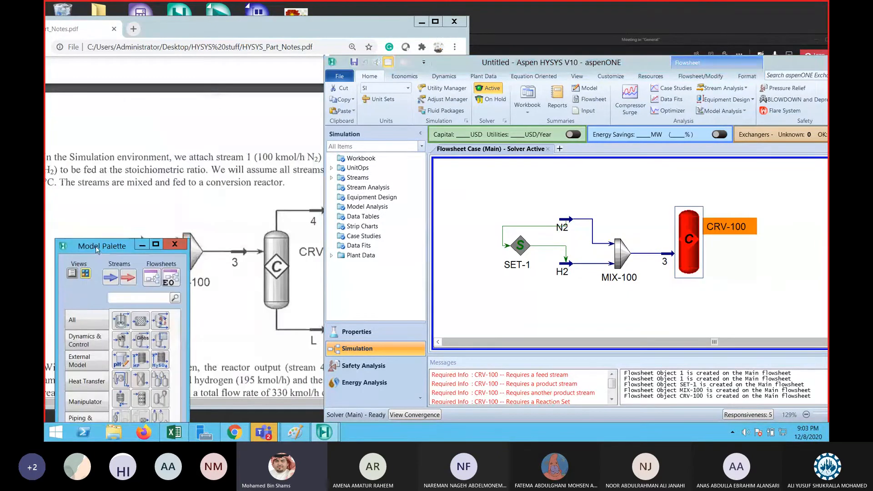
{"action": "left_click_drag", "start_coordinate": [445, 62], "coordinate": [548, 72]}
{"action": "left_click", "coordinate": [259, 168]}
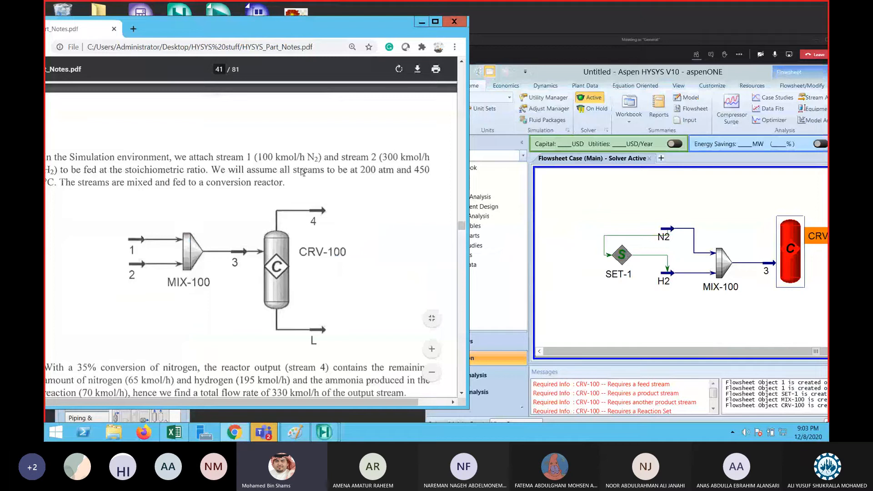
{"action": "left_click_drag", "start_coordinate": [345, 30], "coordinate": [402, 20]}
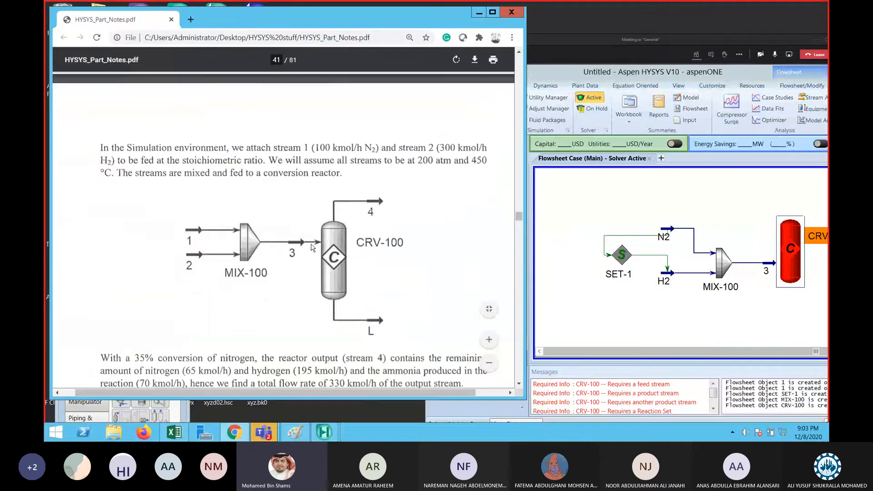
{"action": "scroll", "coordinate": [313, 248], "scroll_direction": "down", "scroll_amount": 1}
{"action": "left_click", "coordinate": [688, 309]}
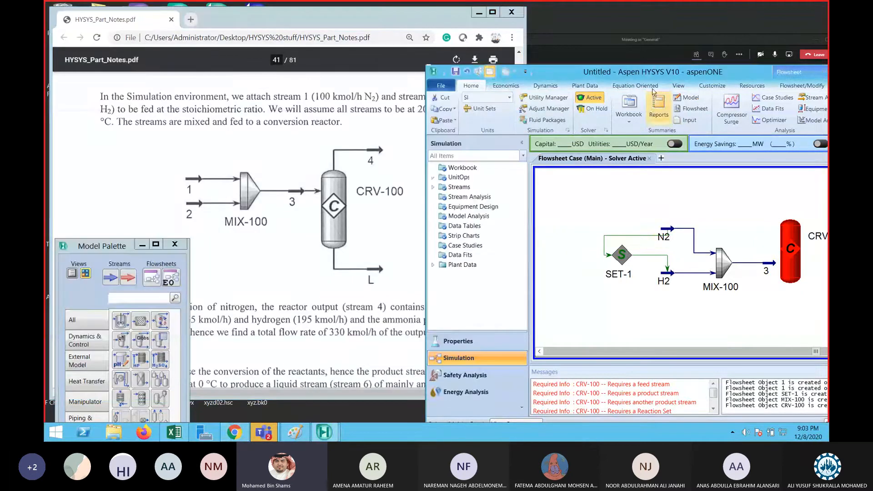
{"action": "left_click_drag", "start_coordinate": [655, 73], "coordinate": [525, 68]}
{"action": "left_click_drag", "start_coordinate": [662, 247], "coordinate": [664, 259]}
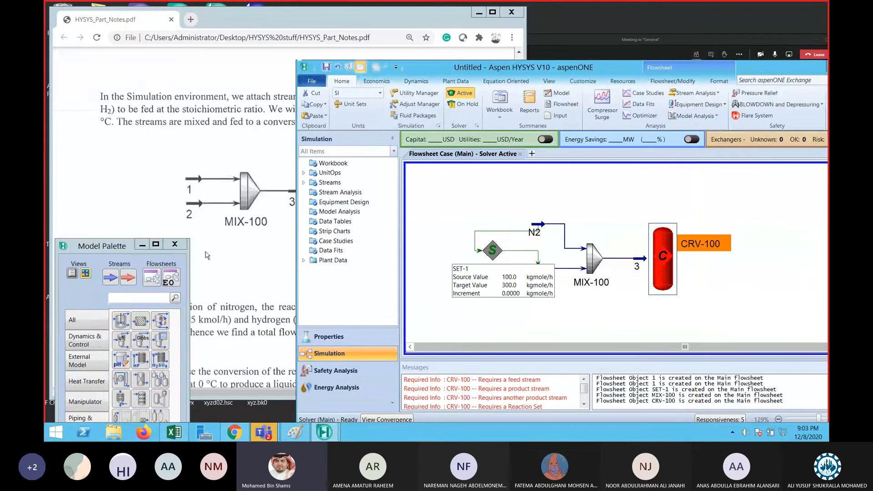
{"action": "left_click_drag", "start_coordinate": [111, 248], "coordinate": [161, 390]}
{"action": "left_click", "coordinate": [168, 282]}
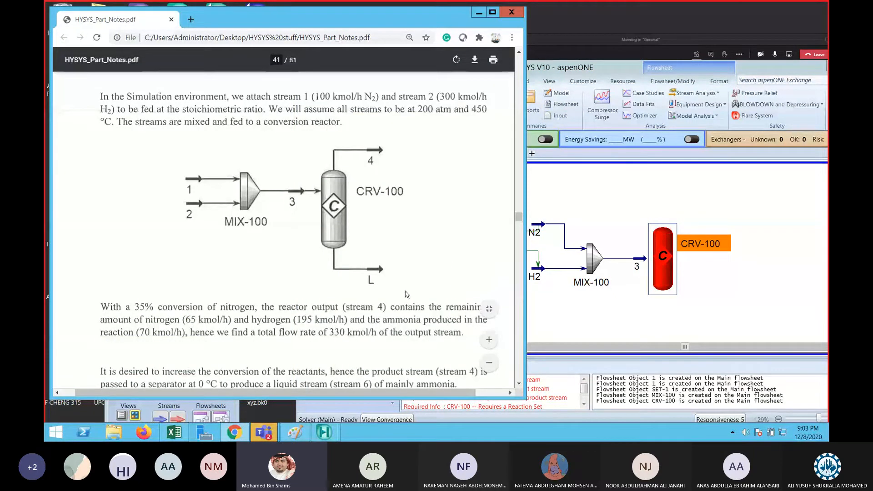
Open the conversion reactor CRV-100 and connect stream 3 as its inlet.
{"action": "double_click", "coordinate": [674, 277]}
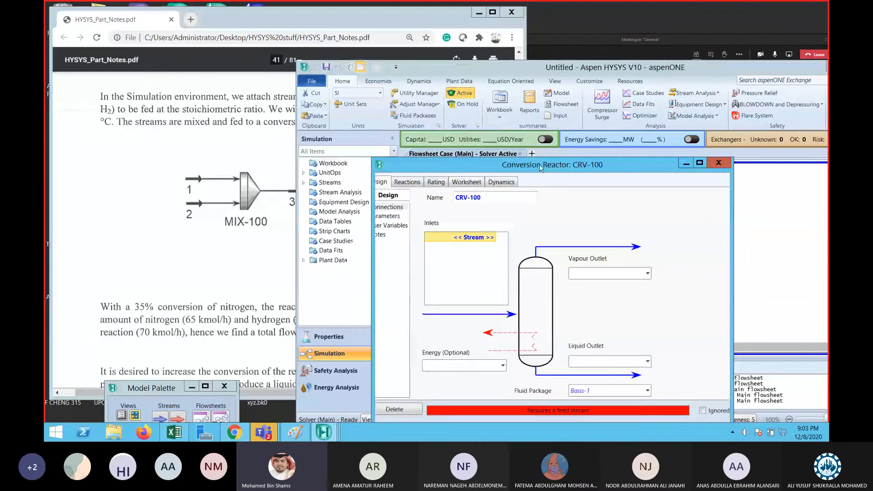
{"action": "left_click_drag", "start_coordinate": [541, 169], "coordinate": [538, 94]}
{"action": "left_click", "coordinate": [491, 163]}
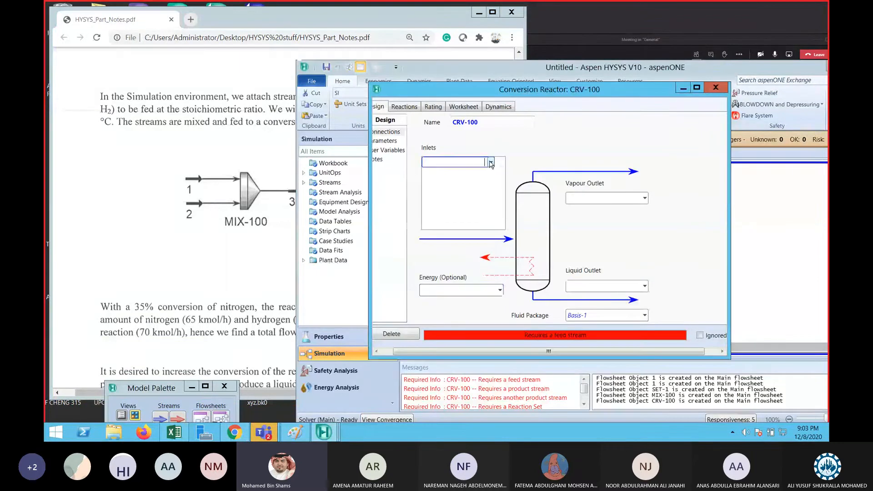
{"action": "left_click", "coordinate": [478, 176]}
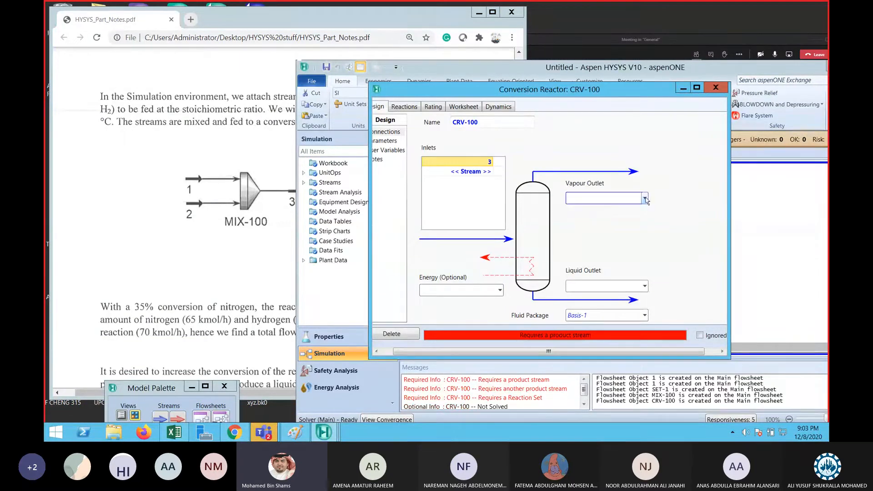
Create vapour outlet stream 4 and liquid outlet stream L for the reactor, as in the notes' diagram.
{"action": "left_click", "coordinate": [301, 15]}
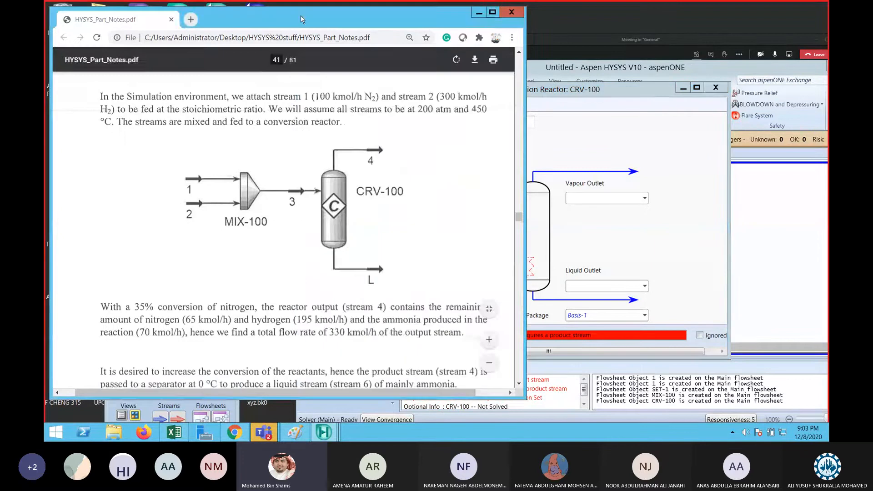
{"action": "left_click_drag", "start_coordinate": [301, 15], "coordinate": [196, 20]}
{"action": "left_click", "coordinate": [610, 197]}
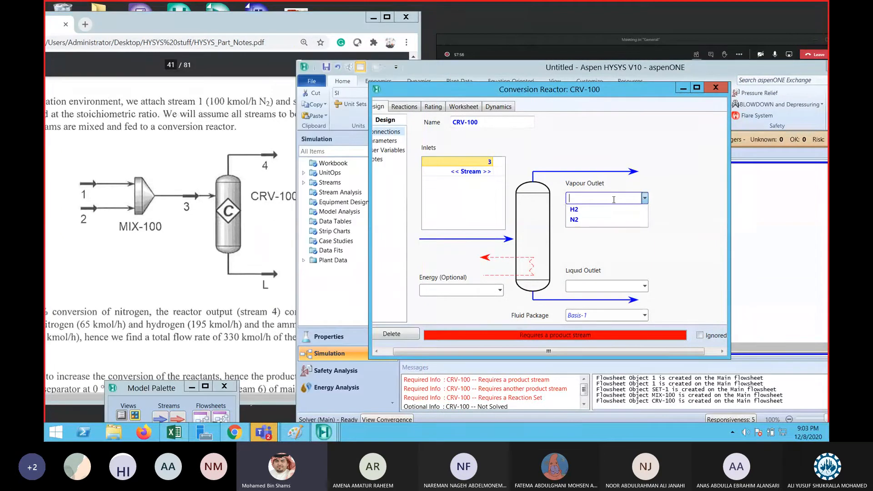
{"action": "type", "text": "4"}
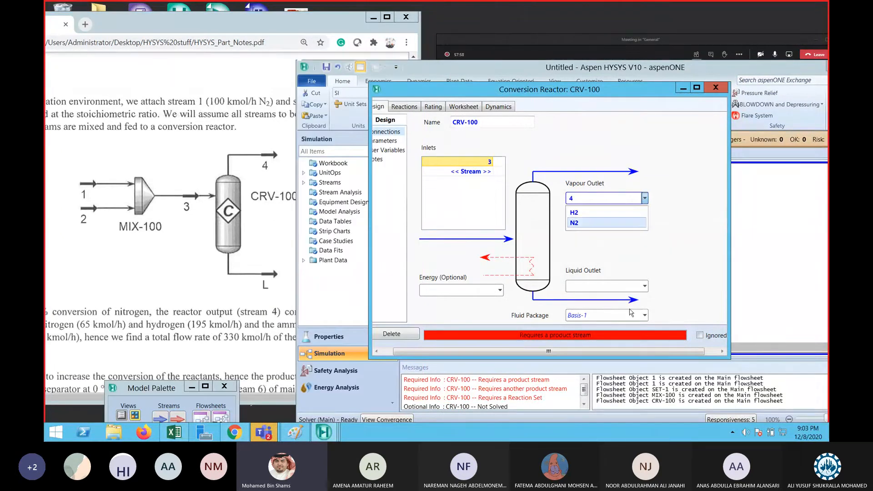
{"action": "left_click", "coordinate": [606, 286]}
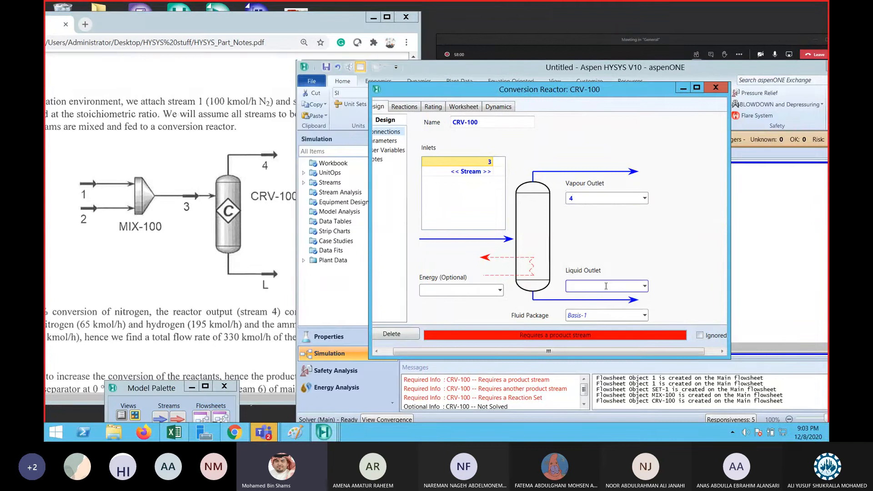
{"action": "type", "text": "L"}
{"action": "key", "text": "Return"}
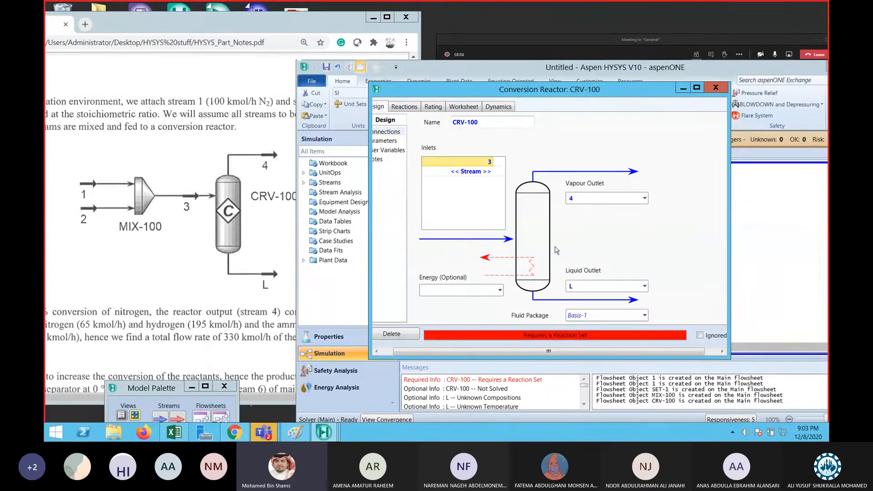
Assign reaction set Set-1 with reaction Rxn-1 to the conversion reactor and close its window.
{"action": "left_click_drag", "start_coordinate": [415, 94], "coordinate": [502, 83]}
{"action": "left_click_drag", "start_coordinate": [456, 105], "coordinate": [369, 103]}
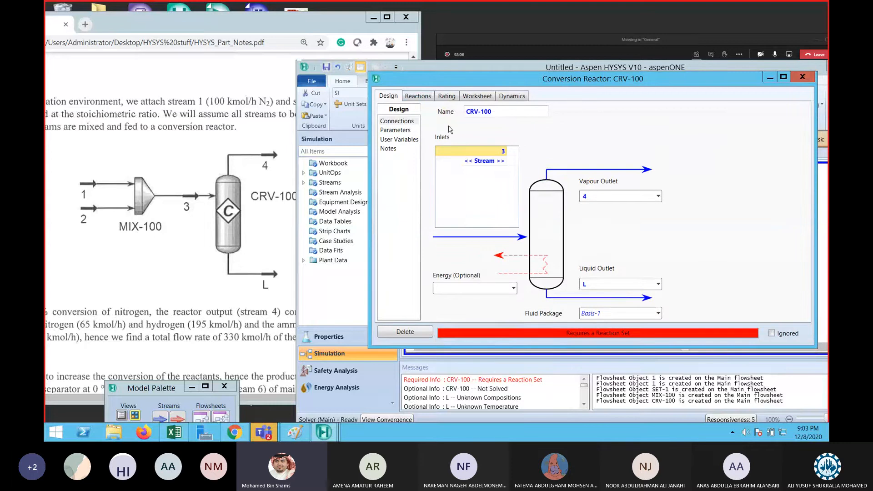
{"action": "left_click", "coordinate": [418, 96]}
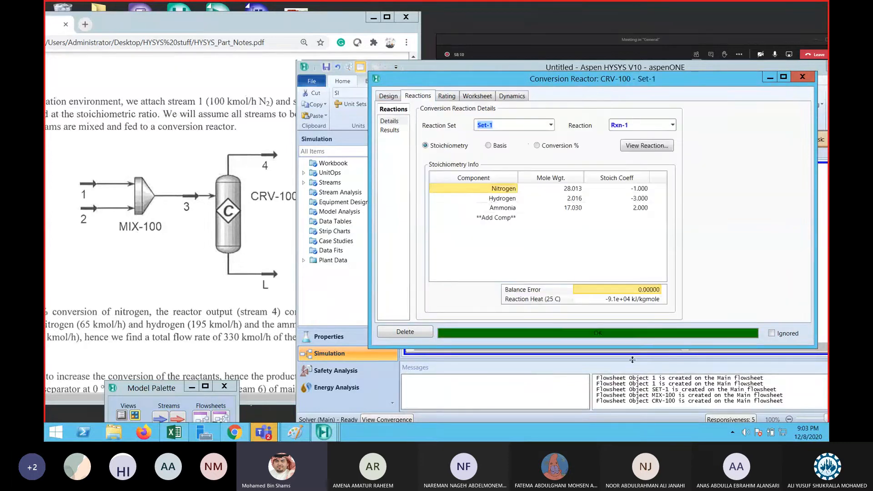
{"action": "left_click", "coordinate": [802, 77]}
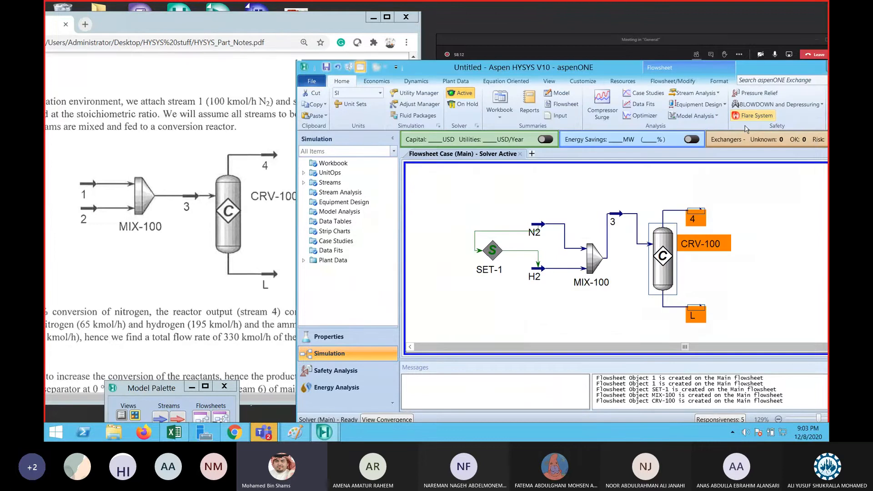
Reposition the reactor CRV-100 so stream 3 feeds it directly, and bring the notes on the reactor output into view.
{"action": "left_click_drag", "start_coordinate": [652, 255], "coordinate": [692, 272]}
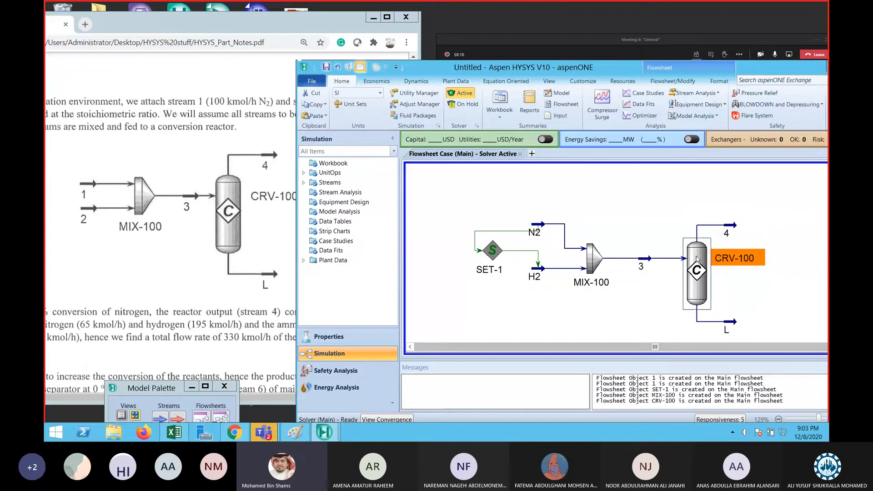
{"action": "left_click", "coordinate": [770, 277]}
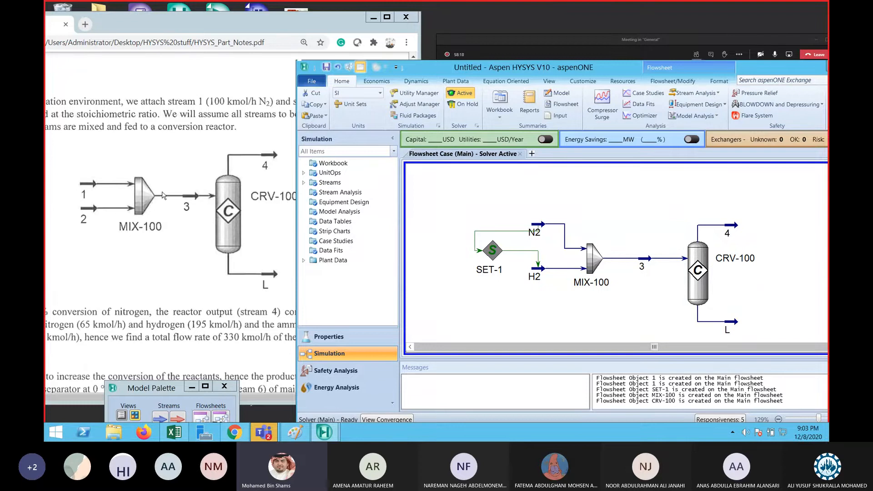
{"action": "left_click", "coordinate": [218, 259]}
{"action": "left_click_drag", "start_coordinate": [243, 30], "coordinate": [286, 23]}
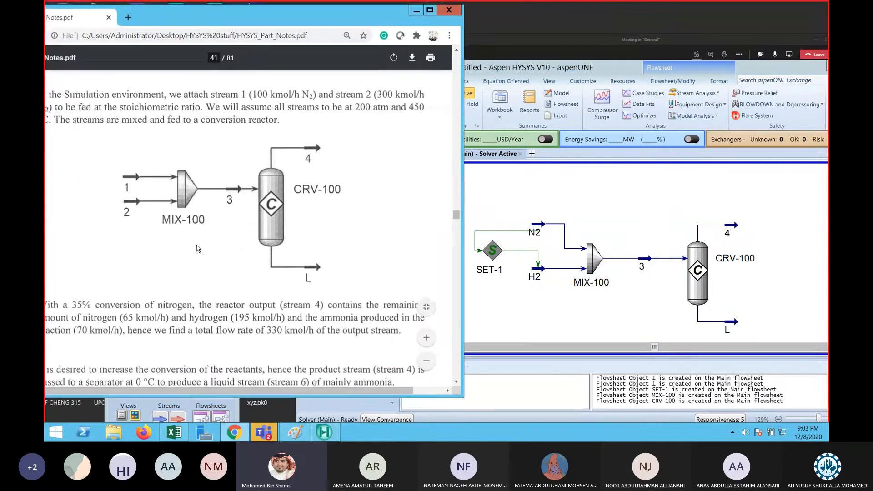
{"action": "left_click_drag", "start_coordinate": [222, 24], "coordinate": [255, 23]}
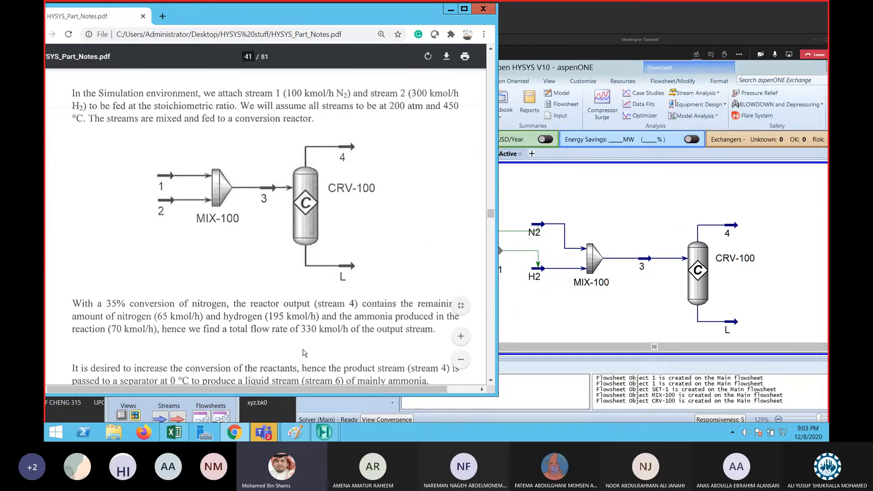
Bring the whole flowsheet window into view and add a new process data table to the case.
{"action": "right_click", "coordinate": [621, 178]}
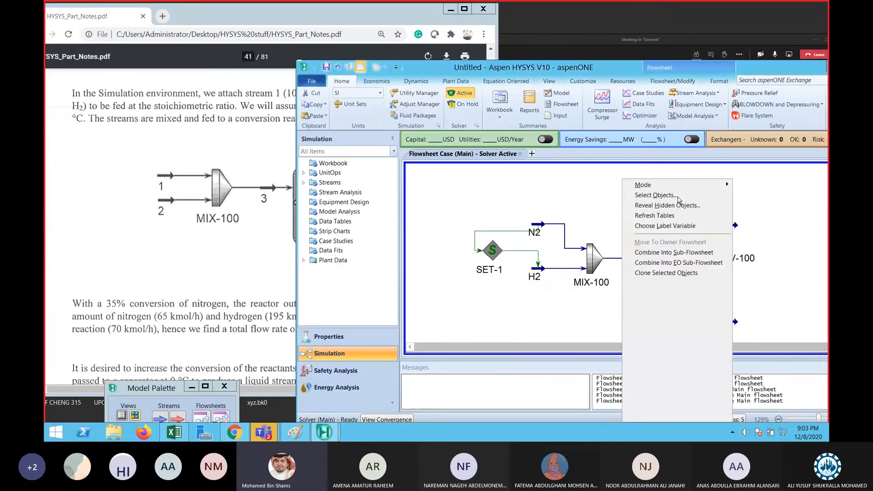
{"action": "left_click", "coordinate": [583, 199]}
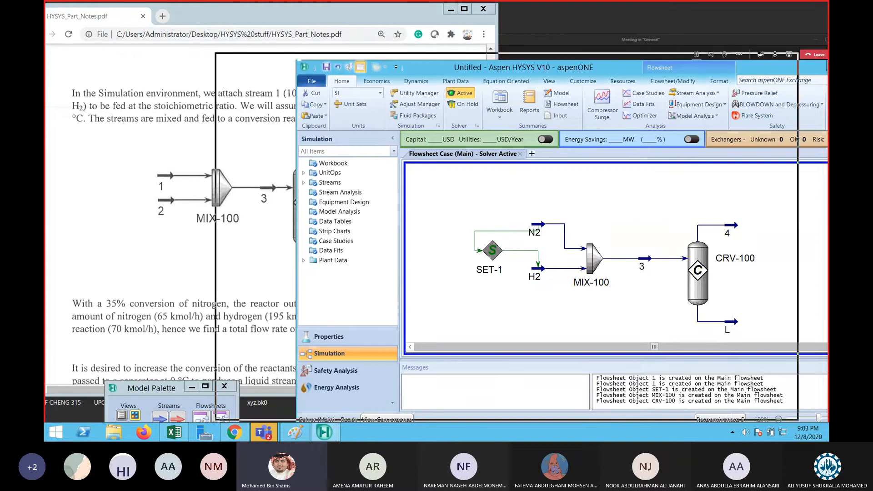
{"action": "left_click_drag", "start_coordinate": [608, 72], "coordinate": [508, 62]}
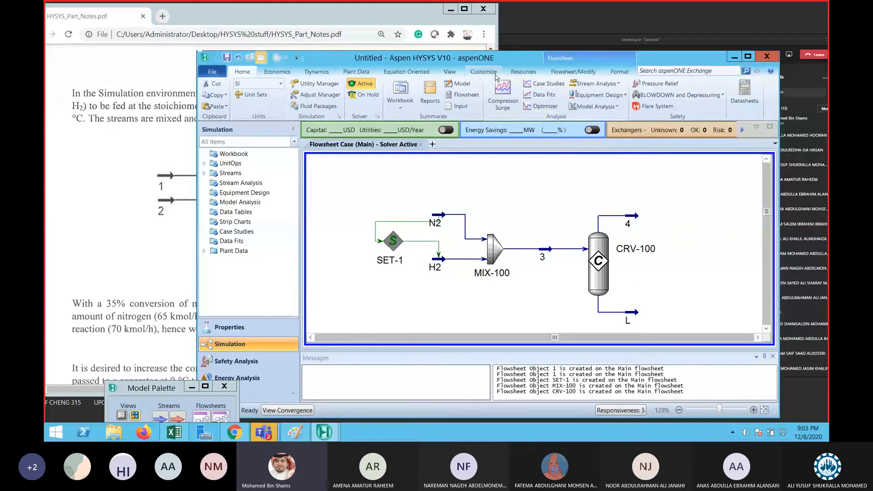
{"action": "left_click", "coordinate": [518, 73]}
{"action": "left_click", "coordinate": [483, 73]}
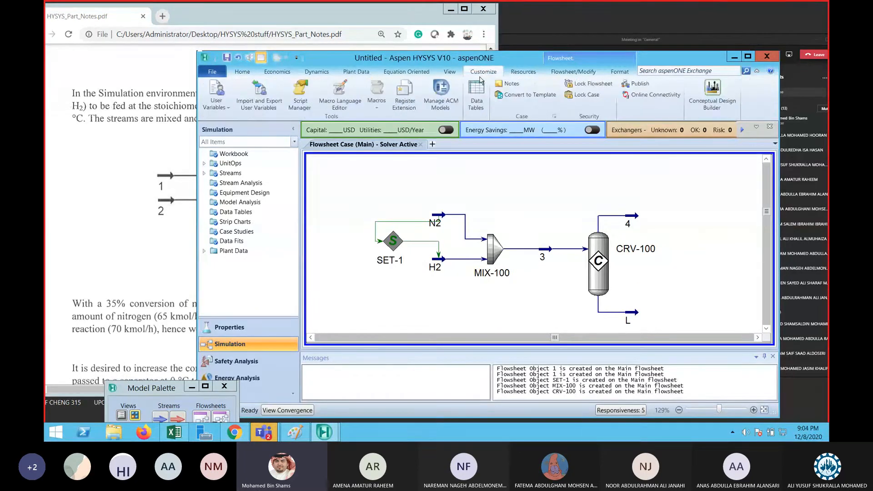
{"action": "left_click", "coordinate": [477, 94]}
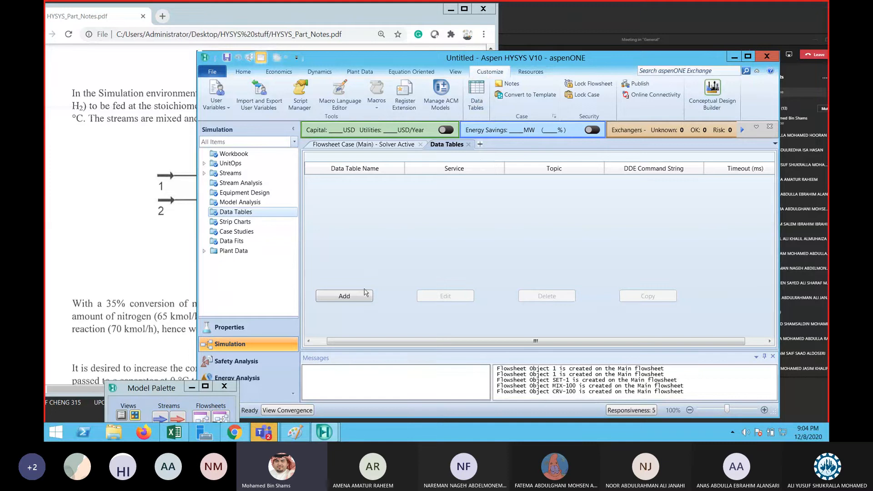
{"action": "left_click", "coordinate": [346, 296]}
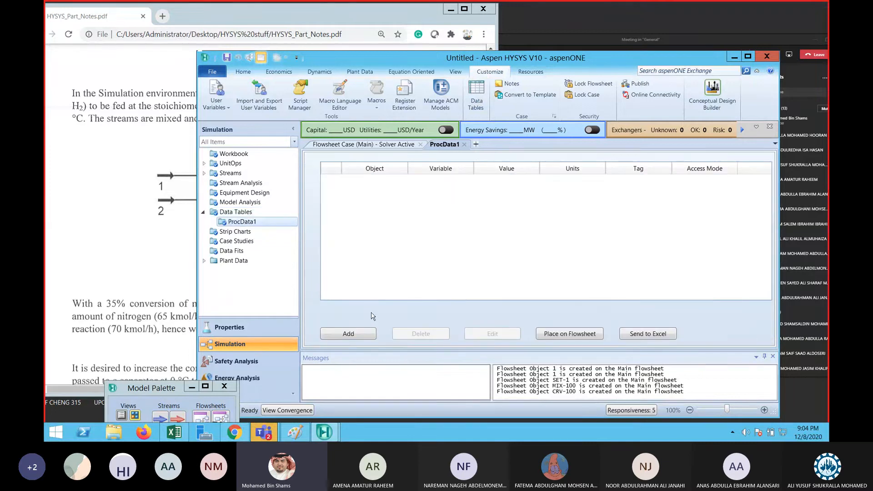
Adjust the notes window's position behind the simulator and return to the new data table.
{"action": "left_click", "coordinate": [410, 18]}
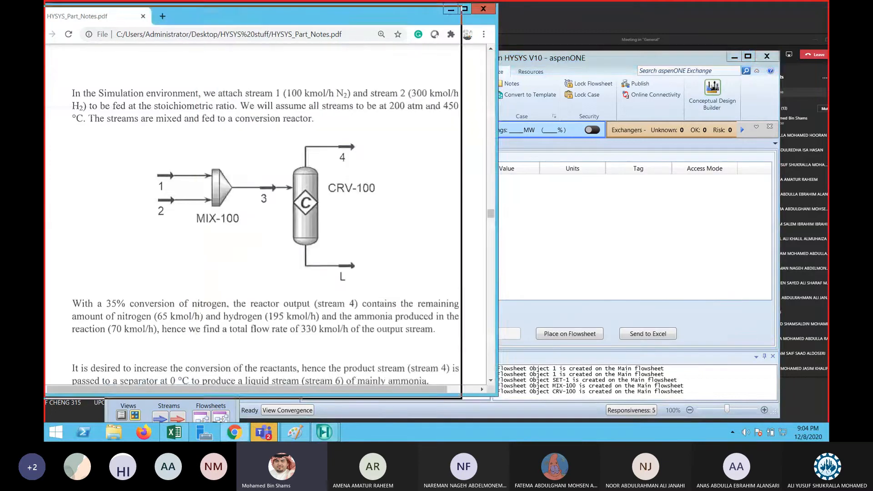
{"action": "left_click_drag", "start_coordinate": [409, 18], "coordinate": [383, 17]}
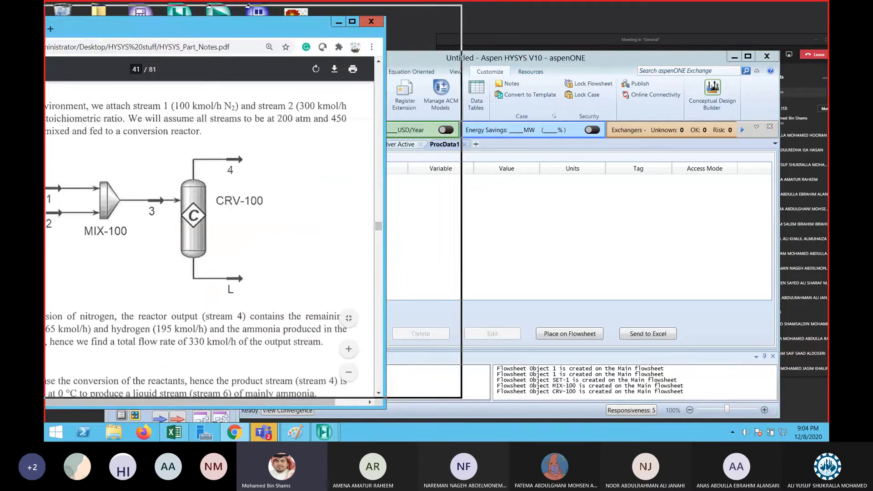
{"action": "left_click", "coordinate": [612, 266]}
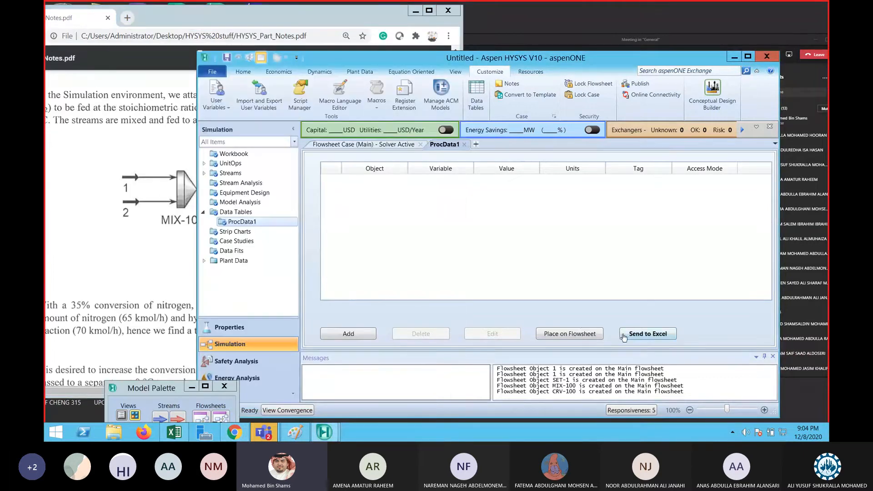
Add stream 4's Master Comp Molar Flow variables for Ammonia, Hydrogen and Nitrogen to the process data table.
{"action": "left_click", "coordinate": [346, 335]}
{"action": "left_click", "coordinate": [356, 190]}
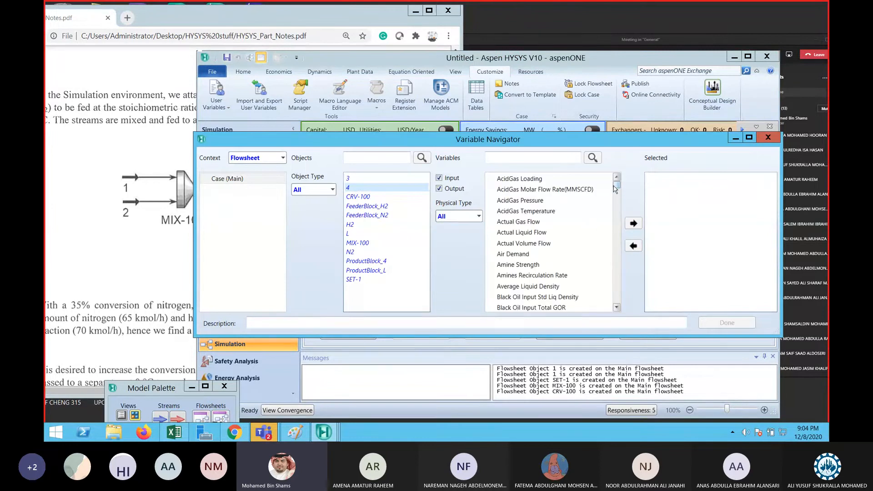
{"action": "left_click_drag", "start_coordinate": [617, 185], "coordinate": [618, 241]}
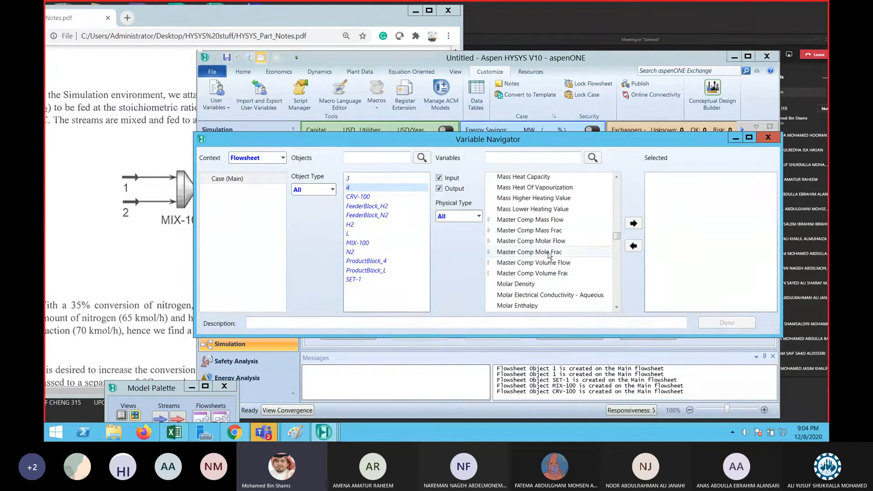
{"action": "left_click", "coordinate": [488, 241]}
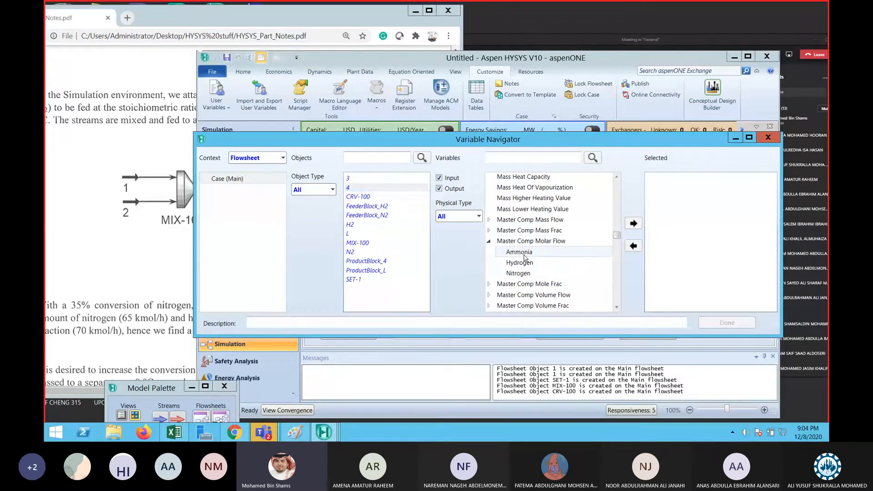
{"action": "left_click_drag", "start_coordinate": [524, 255], "coordinate": [590, 276]}
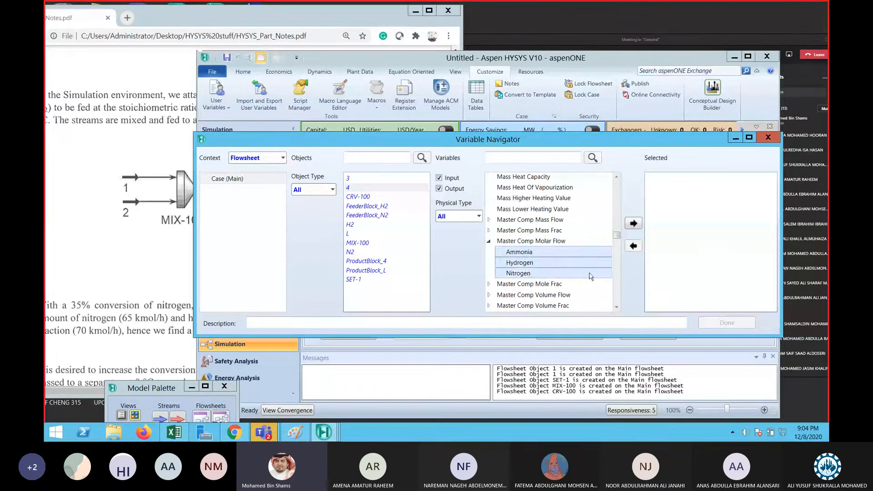
{"action": "left_click", "coordinate": [634, 223]}
{"action": "left_click", "coordinate": [727, 322]}
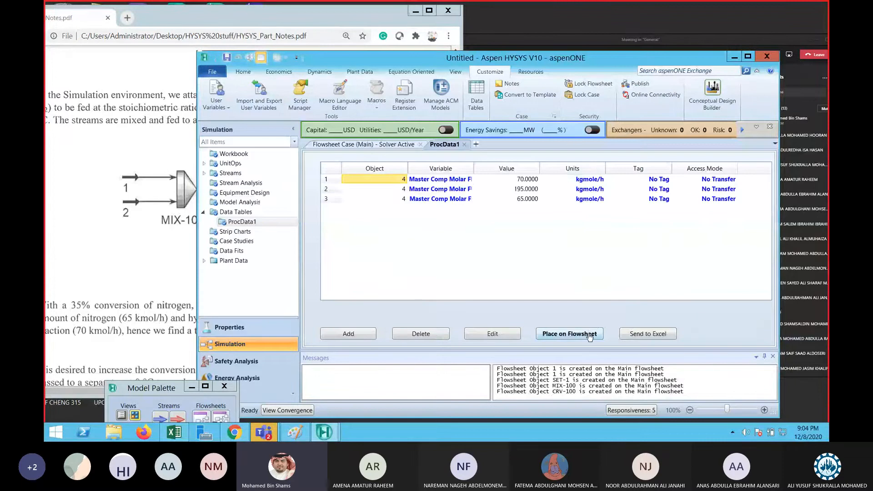
Place the ProcData1 table on the flowsheet and reposition it below the process diagram.
{"action": "left_click", "coordinate": [588, 335]}
{"action": "left_click", "coordinate": [495, 227]}
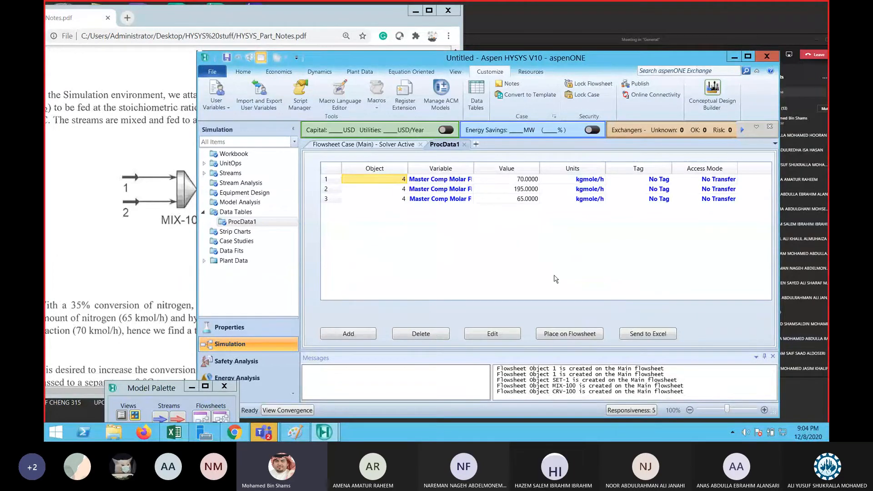
{"action": "left_click", "coordinate": [369, 145]}
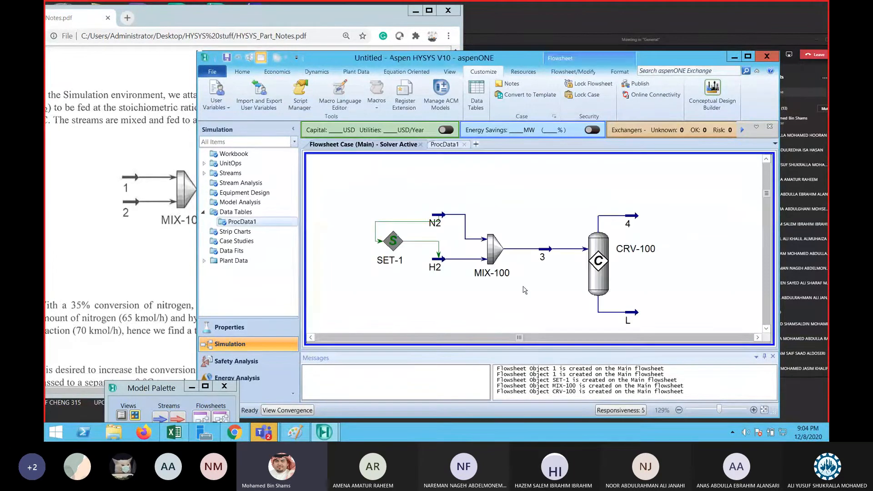
{"action": "left_click", "coordinate": [767, 181]}
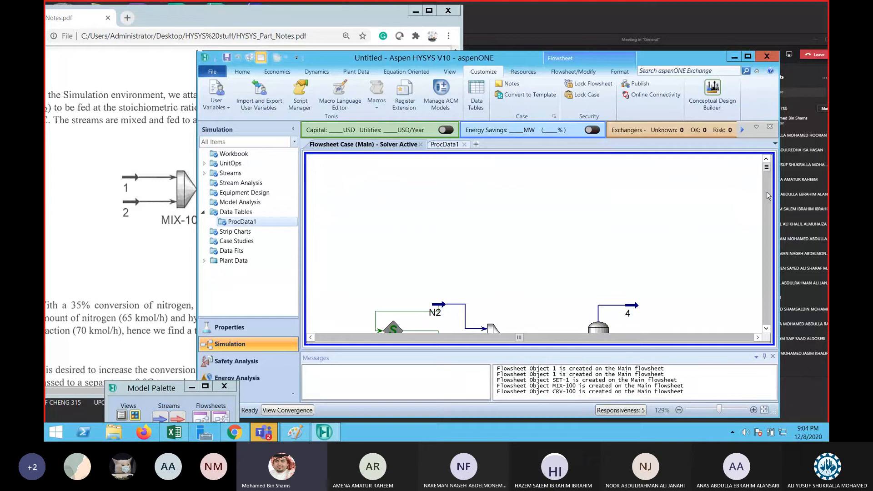
{"action": "left_click", "coordinate": [766, 329]}
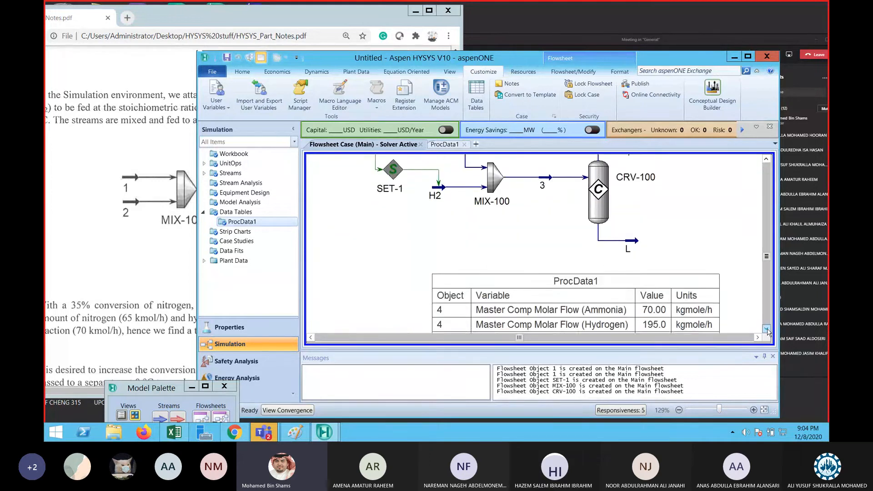
{"action": "left_click", "coordinate": [767, 329]}
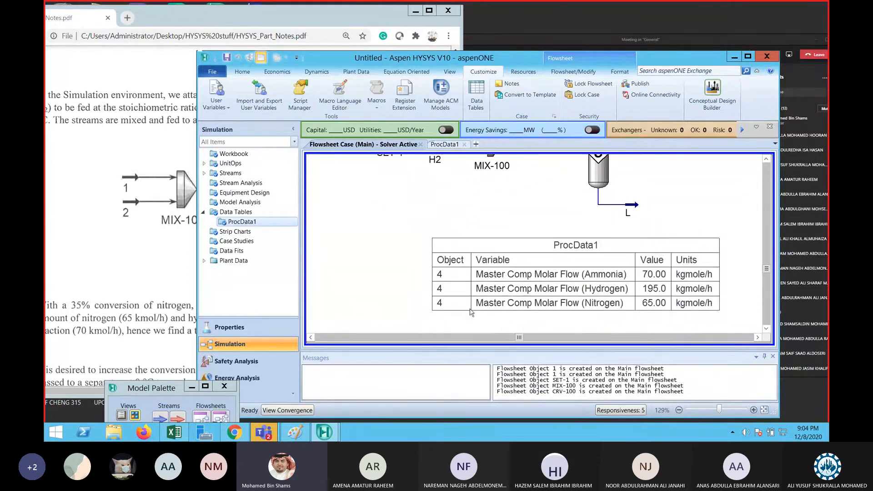
{"action": "left_click_drag", "start_coordinate": [543, 292], "coordinate": [438, 277]}
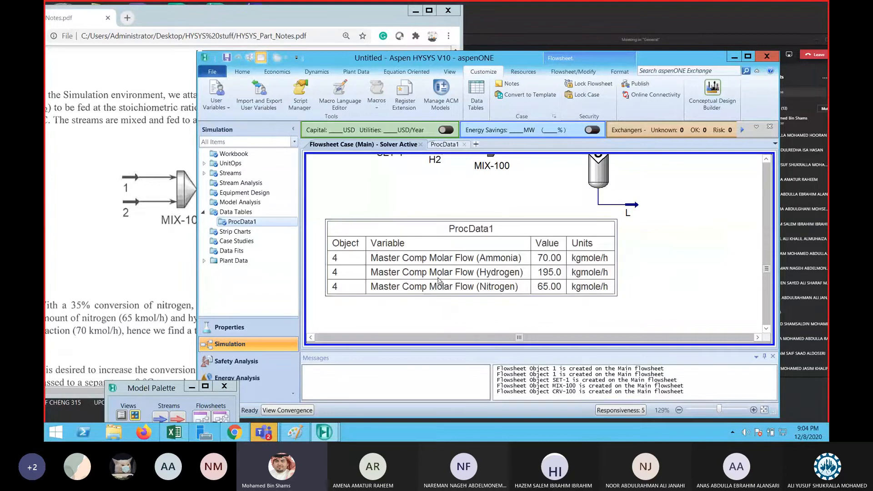
Rearrange the simulator and notes windows to compare the flowsheet data table with the reactor output in the notes.
{"action": "left_click_drag", "start_coordinate": [680, 63], "coordinate": [612, 69]}
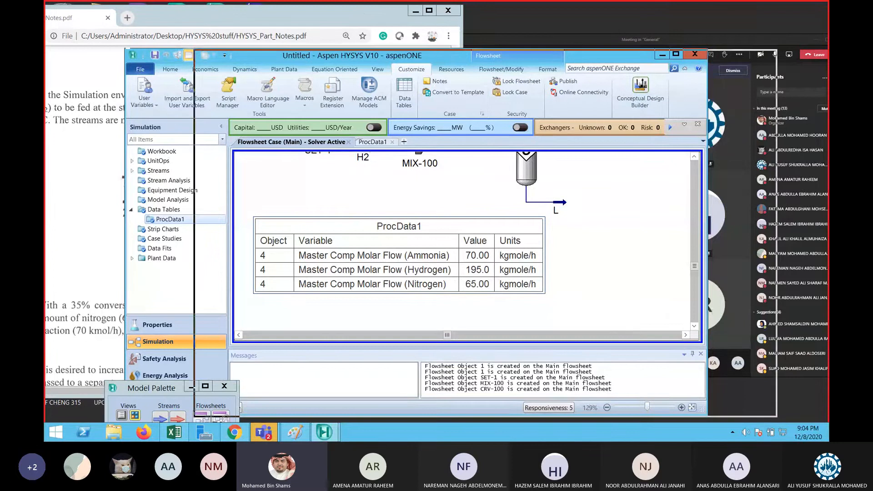
{"action": "left_click_drag", "start_coordinate": [564, 64], "coordinate": [689, 71]}
{"action": "left_click", "coordinate": [305, 134]}
{"action": "left_click_drag", "start_coordinate": [299, 27], "coordinate": [352, 32]}
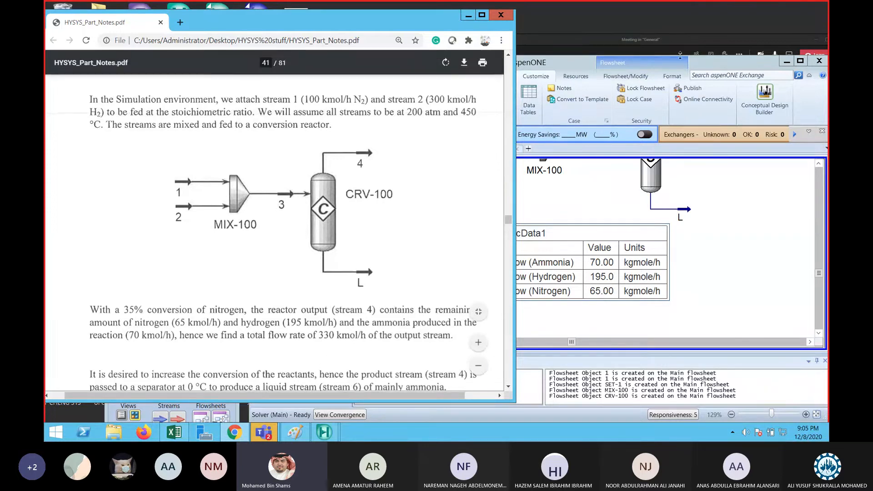
{"action": "left_click_drag", "start_coordinate": [711, 68], "coordinate": [649, 95]}
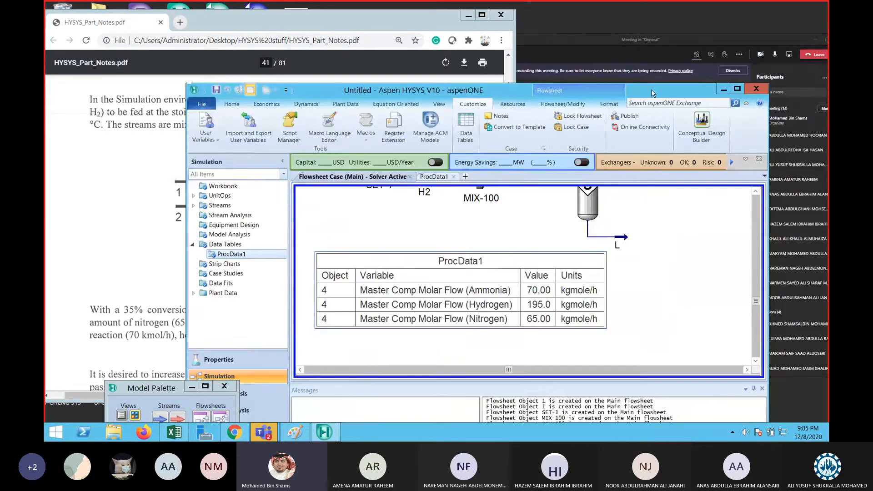
Bring the notes forward and read the passage on sending stream 4 to a separator at 0 °C.
{"action": "left_click", "coordinate": [777, 56]}
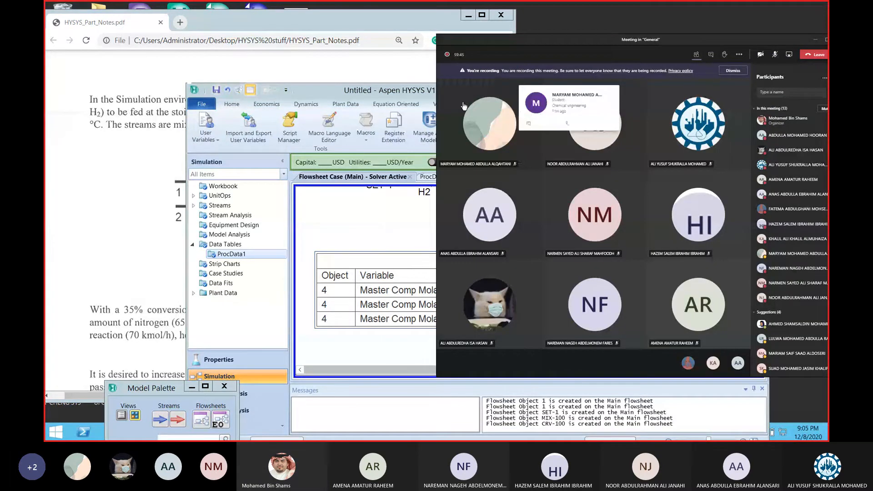
{"action": "left_click", "coordinate": [405, 90]}
{"action": "left_click", "coordinate": [777, 56]}
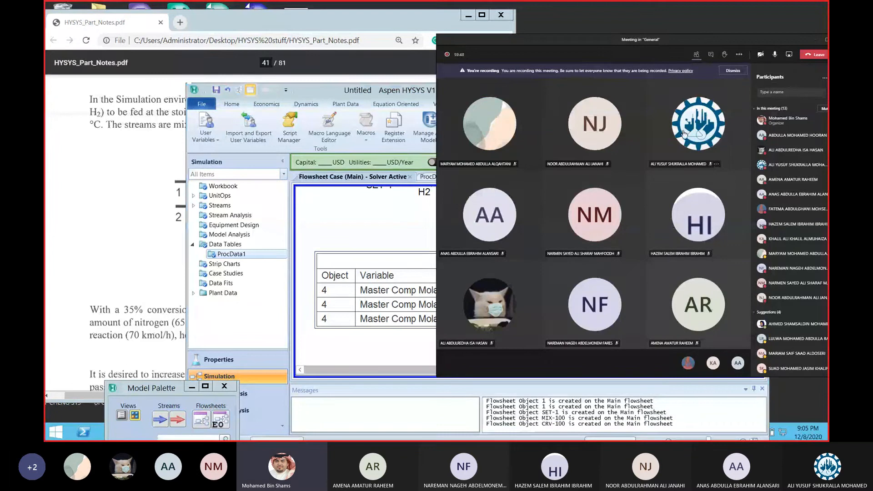
{"action": "left_click", "coordinate": [325, 23]}
{"action": "scroll", "coordinate": [266, 234], "scroll_direction": "down", "scroll_amount": 1}
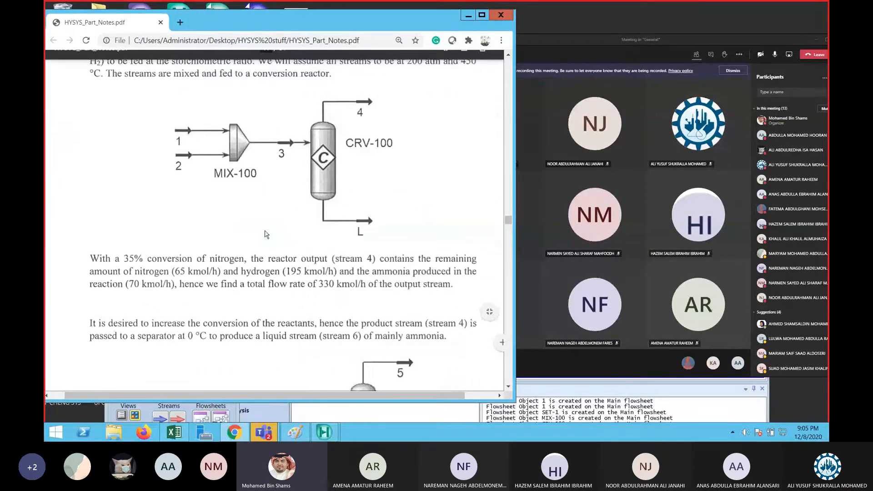
{"action": "scroll", "coordinate": [267, 234], "scroll_direction": "down", "scroll_amount": 1}
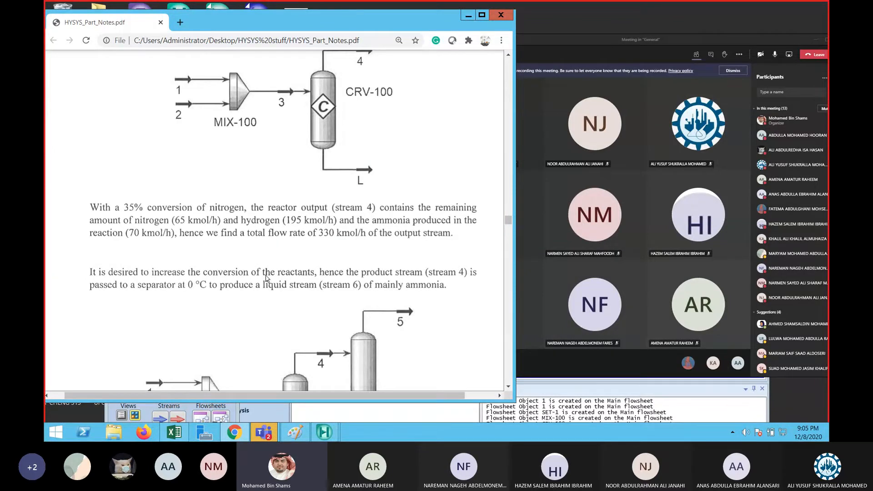
Return to the flowsheet and examine the component molar flow table and the conditions of streams L and 4.
{"action": "left_click", "coordinate": [580, 406]}
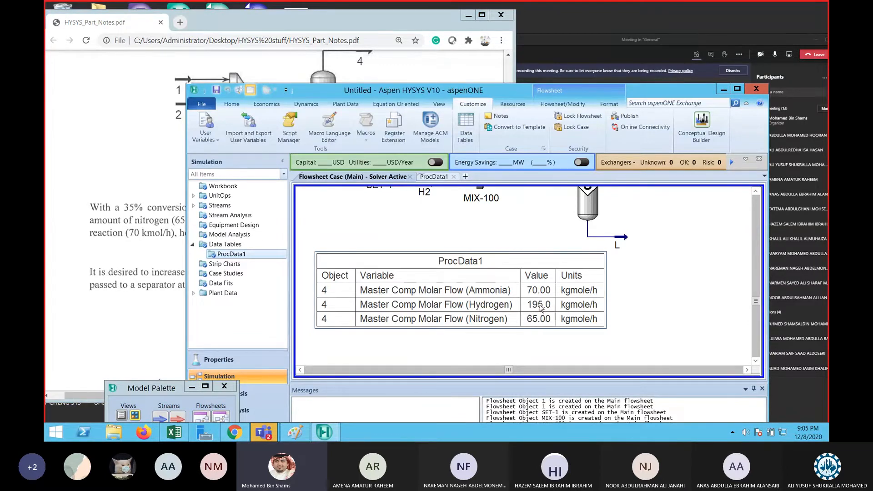
{"action": "scroll", "coordinate": [756, 193], "scroll_direction": "up", "scroll_amount": 3}
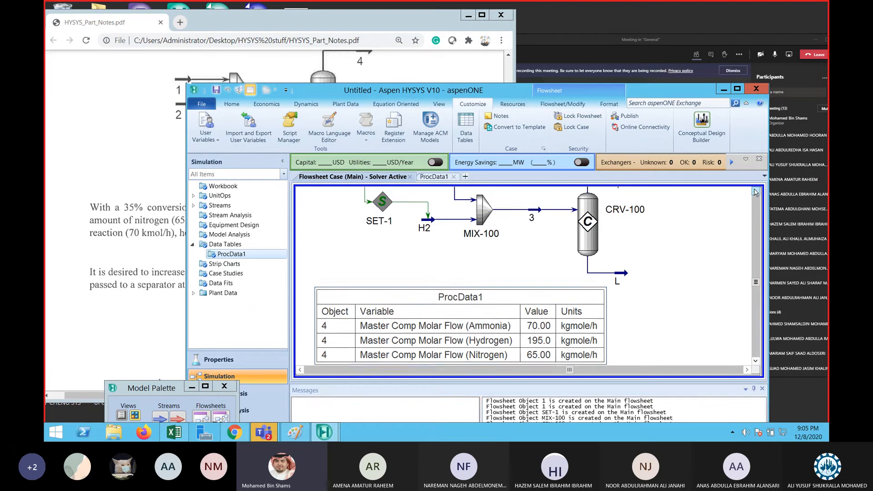
{"action": "mouse_move", "coordinate": [624, 295]}
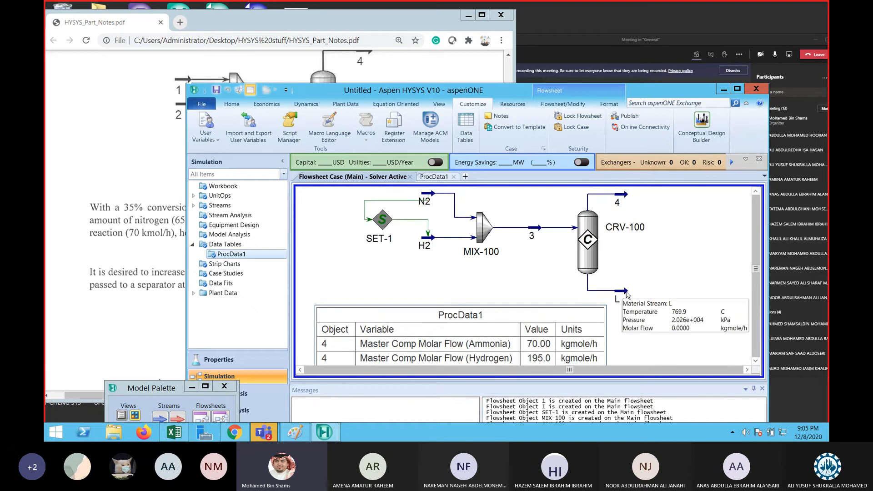
{"action": "mouse_move", "coordinate": [628, 198]}
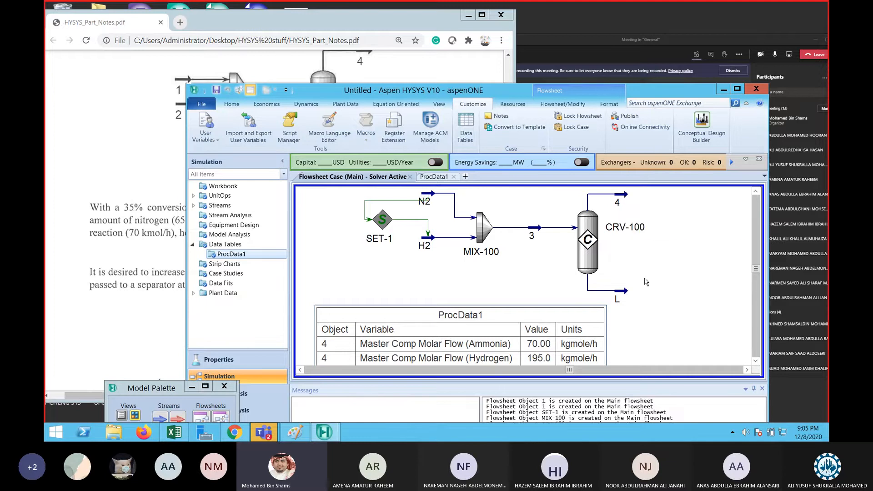
{"action": "left_click", "coordinate": [756, 360]}
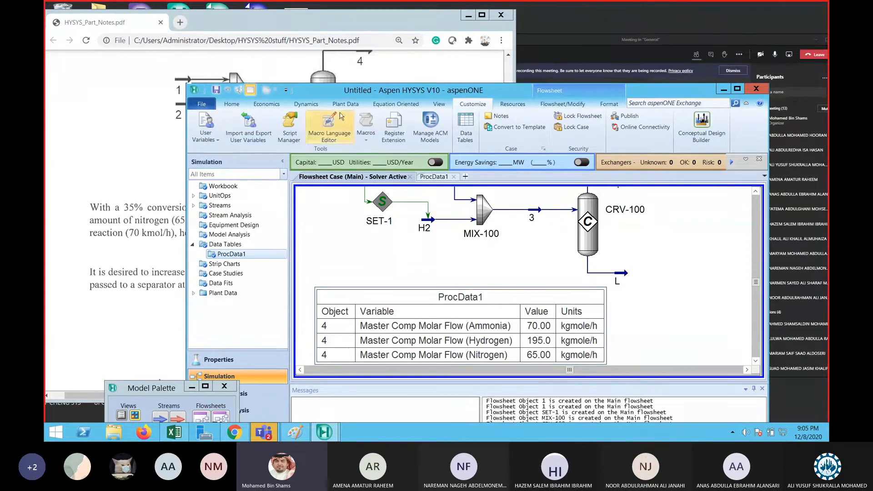
Review the separator passage in the notes against reactor outlet stream 4, with the whole flowsheet and data table in view.
{"action": "left_click_drag", "start_coordinate": [324, 93], "coordinate": [396, 82]}
{"action": "left_click", "coordinate": [208, 122]}
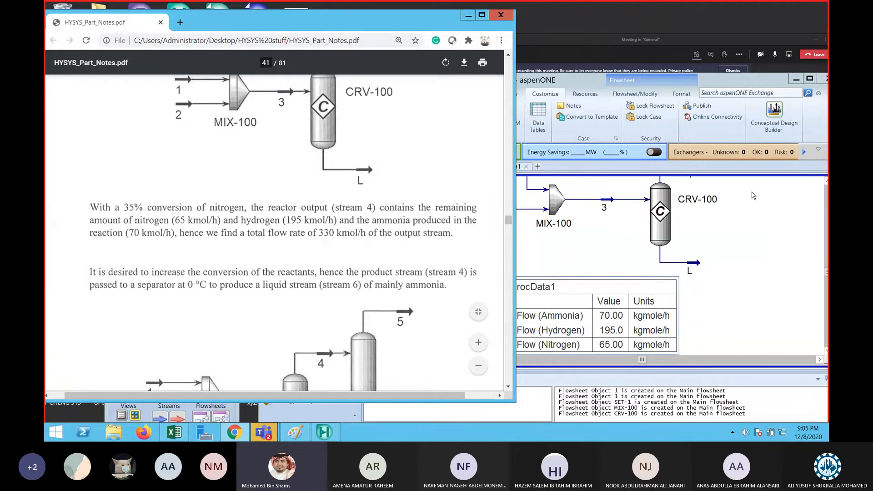
{"action": "left_click", "coordinate": [754, 212]}
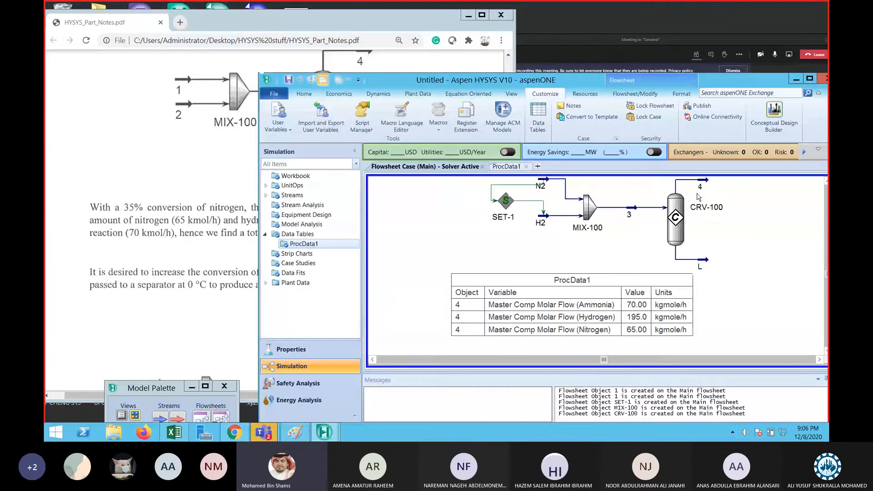
{"action": "left_click", "coordinate": [253, 260]}
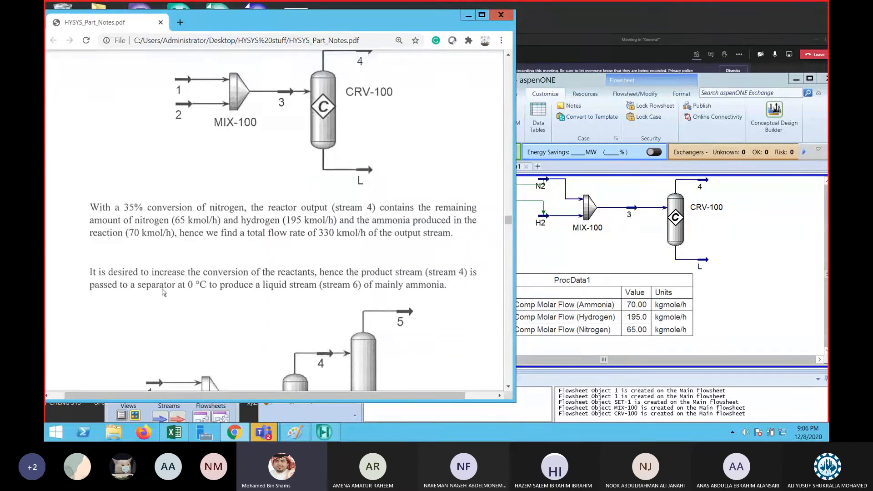
{"action": "left_click", "coordinate": [705, 184]}
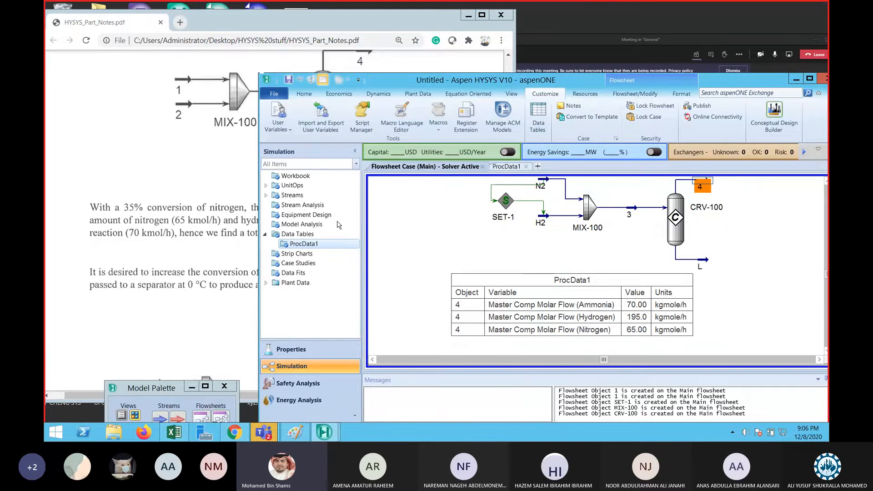
{"action": "left_click", "coordinate": [202, 291]}
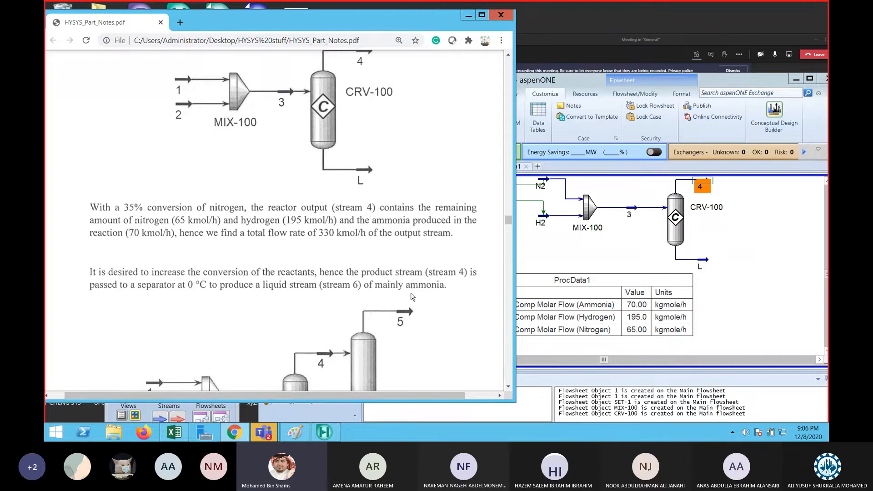
{"action": "left_click", "coordinate": [688, 84]}
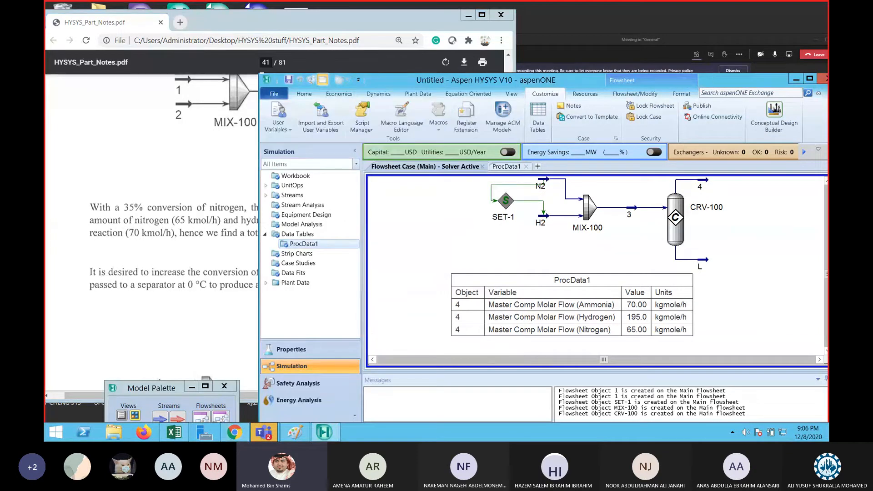
{"action": "left_click_drag", "start_coordinate": [716, 74], "coordinate": [716, 10]}
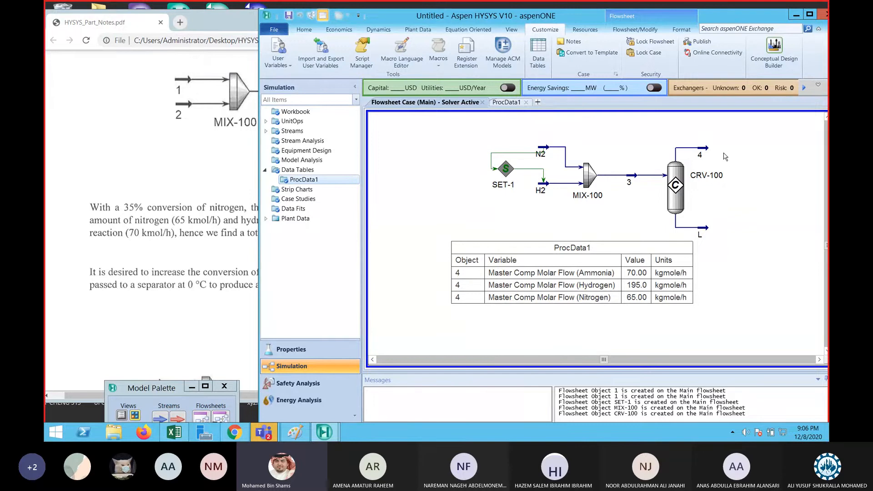
{"action": "mouse_move", "coordinate": [706, 149]}
Switch to Paint, clear the canvas and choose the Pencil tool.
{"action": "left_click", "coordinate": [295, 432]}
{"action": "key", "text": "ctrl+a"}
{"action": "key", "text": "Delete"}
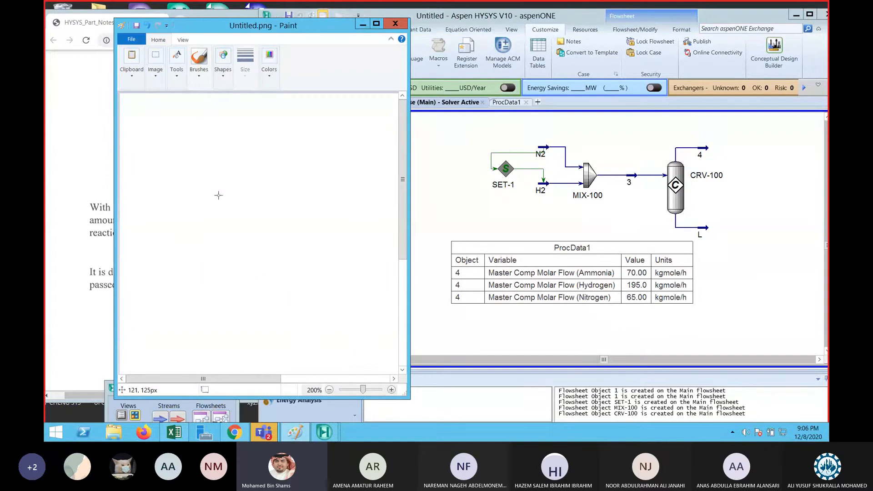
{"action": "left_click_drag", "start_coordinate": [172, 126], "coordinate": [175, 241]}
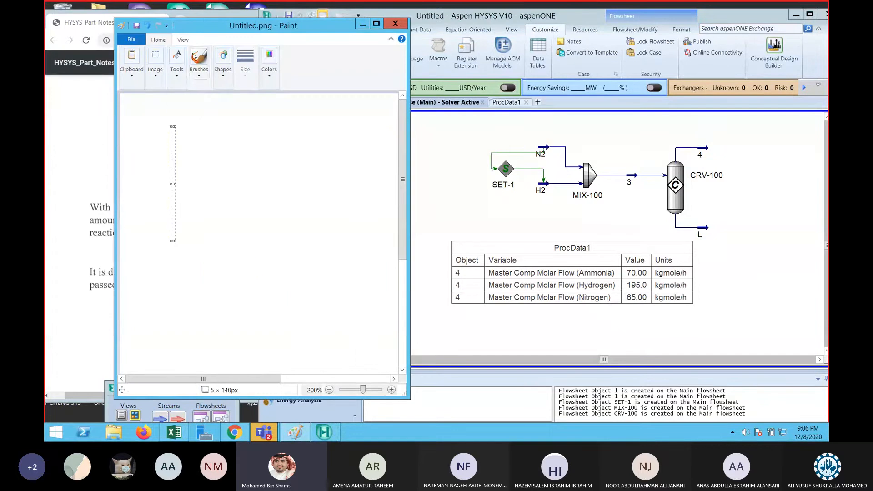
{"action": "left_click", "coordinate": [183, 57]}
{"action": "left_click", "coordinate": [199, 58]}
{"action": "left_click", "coordinate": [181, 56]}
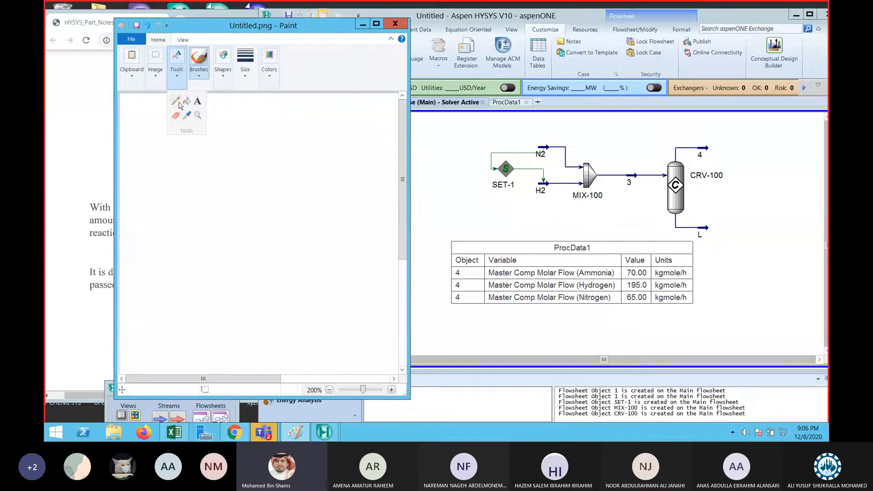
{"action": "left_click", "coordinate": [174, 88]}
Sketch a T versus x,y phase diagram with a lens-shaped envelope in red, and return to stream 4 in Aspen HYSYS.
{"action": "left_click_drag", "start_coordinate": [176, 117], "coordinate": [162, 223]}
{"action": "left_click_drag", "start_coordinate": [171, 119], "coordinate": [156, 155]}
{"action": "mouse_move", "coordinate": [152, 231]}
{"action": "left_mouse_down"}
{"action": "mouse_move", "coordinate": [305, 222]}
{"action": "mouse_move", "coordinate": [222, 223]}
{"action": "left_mouse_up"}
{"action": "left_click_drag", "start_coordinate": [149, 165], "coordinate": [147, 183]}
{"action": "left_click_drag", "start_coordinate": [137, 169], "coordinate": [152, 167]}
{"action": "left_click_drag", "start_coordinate": [213, 235], "coordinate": [214, 251]}
{"action": "mouse_move", "coordinate": [206, 249]}
{"action": "left_mouse_down"}
{"action": "mouse_move", "coordinate": [228, 245]}
{"action": "mouse_move", "coordinate": [237, 260]}
{"action": "left_mouse_up"}
{"action": "left_click_drag", "start_coordinate": [173, 142], "coordinate": [250, 194]}
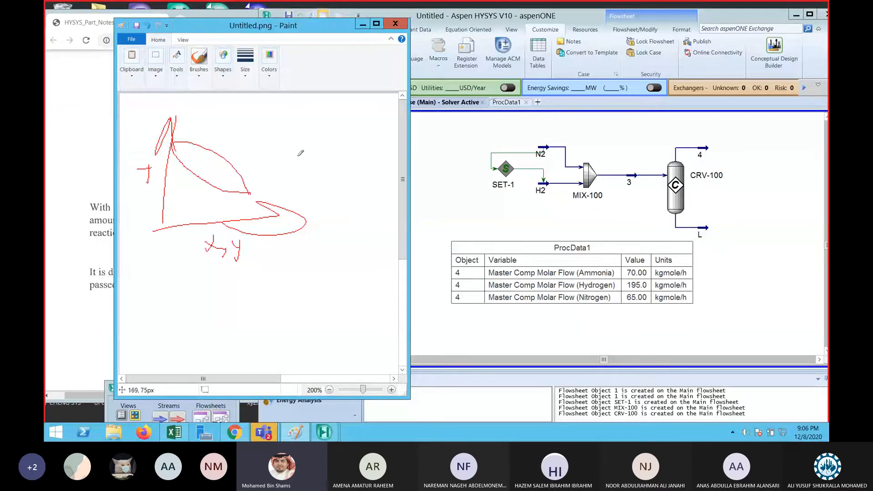
{"action": "left_click", "coordinate": [707, 152]}
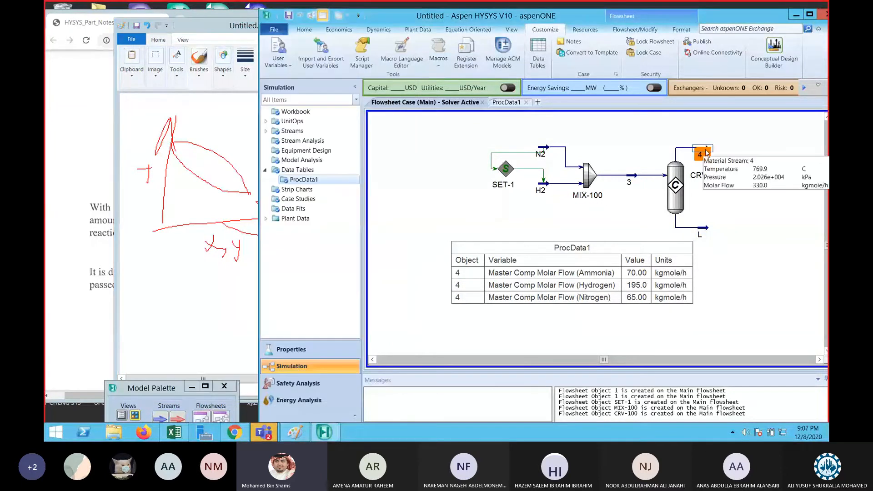
Check stream 4's conditions in Aspen HYSYS, and mark a blue point above the envelope in the Paint phase diagram.
{"action": "double_click", "coordinate": [708, 151]}
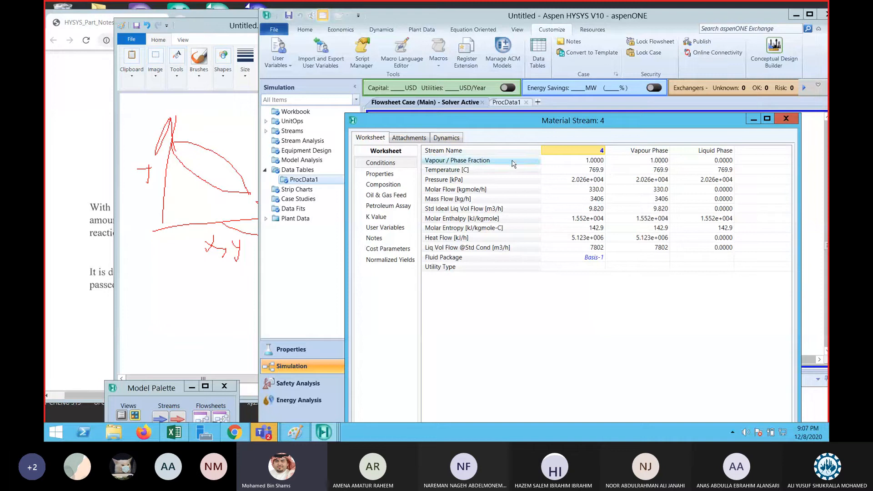
{"action": "left_click", "coordinate": [787, 118]}
{"action": "left_click", "coordinate": [229, 97]}
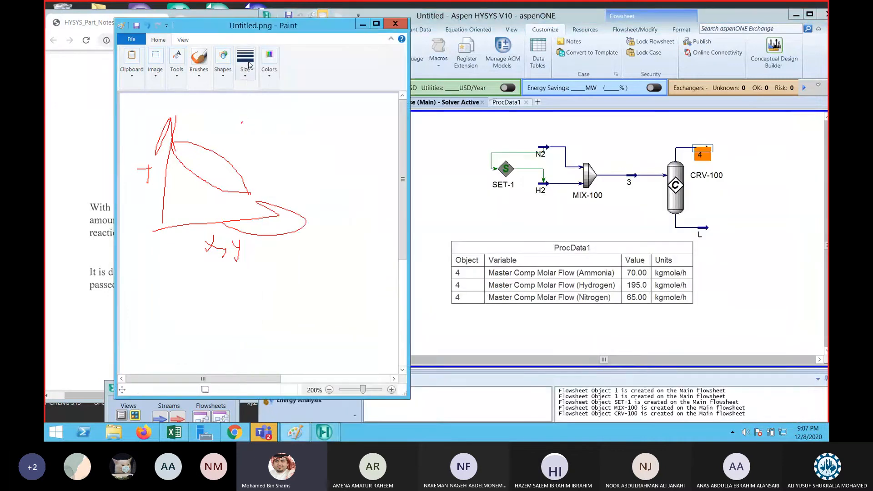
{"action": "left_click", "coordinate": [270, 76]}
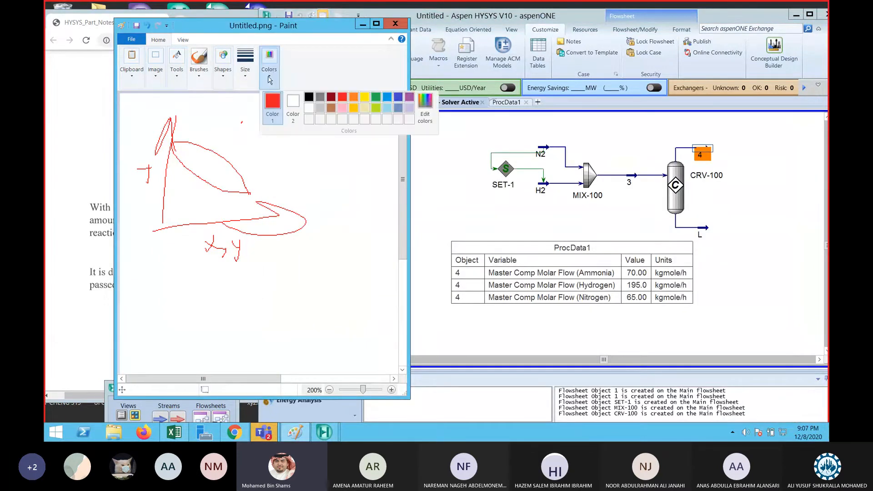
{"action": "left_click", "coordinate": [399, 98]}
{"action": "left_click_drag", "start_coordinate": [241, 125], "coordinate": [240, 127]}
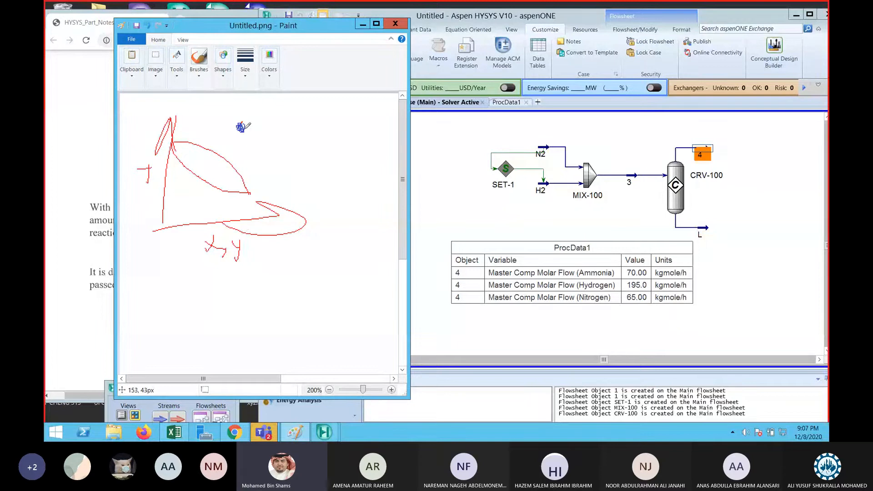
Move the Aspen HYSYS window aside to uncover the Teams meeting and show its conversation.
{"action": "mouse_move", "coordinate": [750, 19]}
{"action": "left_mouse_down"}
{"action": "mouse_move", "coordinate": [704, 19]}
{"action": "mouse_move", "coordinate": [704, 11]}
{"action": "mouse_move", "coordinate": [633, 312]}
{"action": "left_mouse_up"}
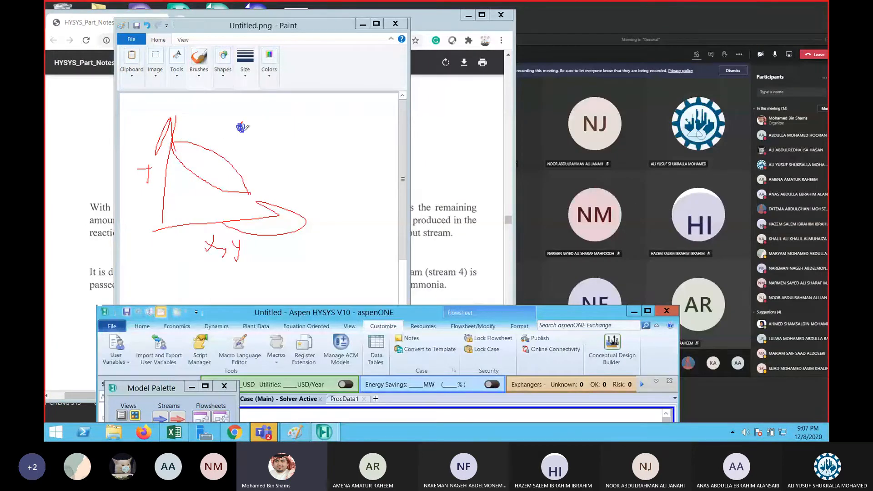
{"action": "left_click", "coordinate": [241, 129]}
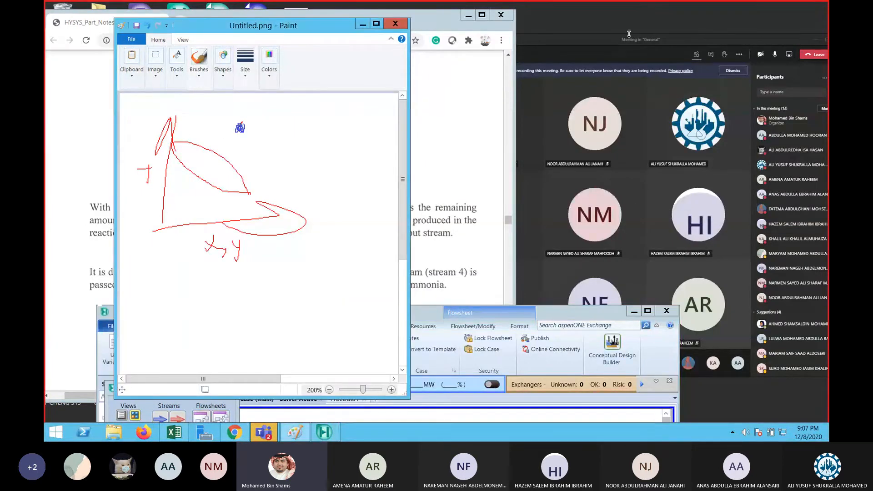
{"action": "left_click", "coordinate": [698, 56]}
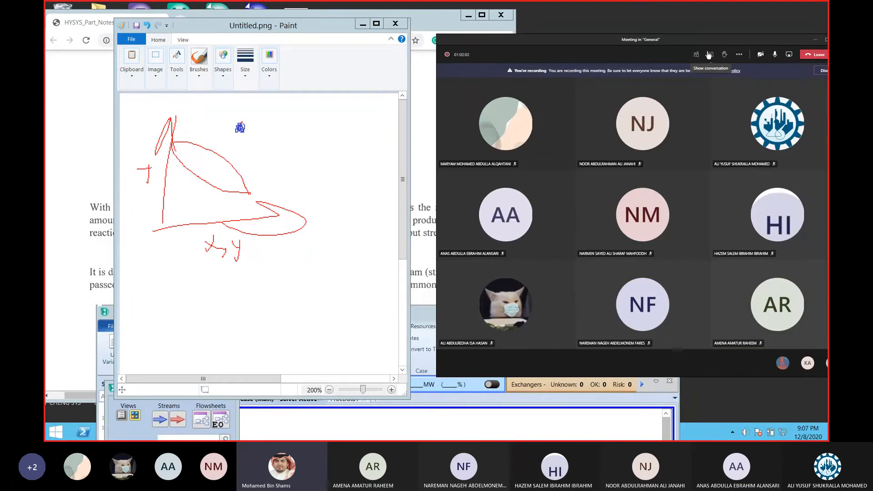
{"action": "left_click", "coordinate": [709, 55]}
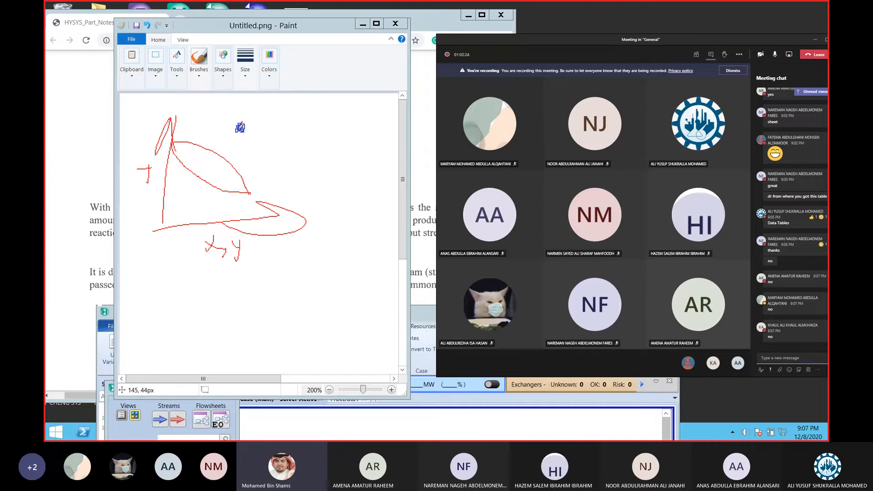
Draw a blue line from the point down into the envelope with a horizontal tie line, and label both curves and the region between them.
{"action": "left_click_drag", "start_coordinate": [239, 128], "coordinate": [232, 178]}
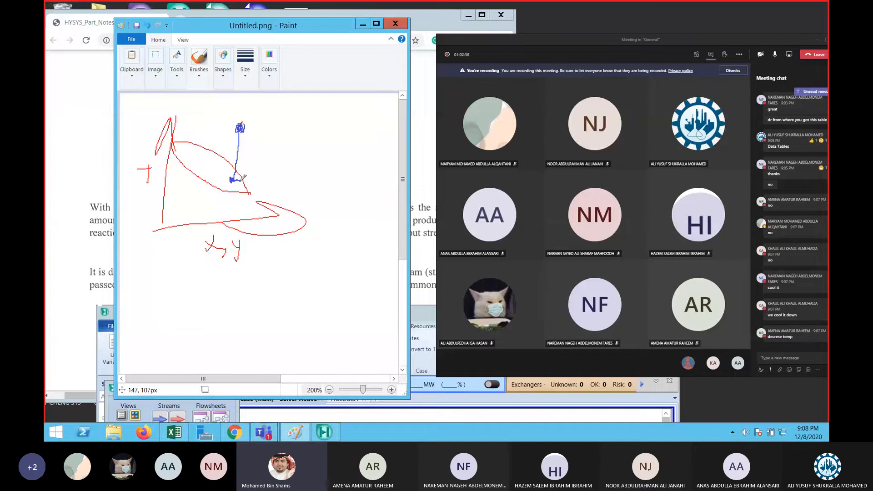
{"action": "left_click_drag", "start_coordinate": [244, 180], "coordinate": [244, 181]}
{"action": "mouse_move", "coordinate": [196, 145]}
{"action": "left_mouse_down"}
{"action": "mouse_move", "coordinate": [209, 147]}
{"action": "mouse_move", "coordinate": [206, 156]}
{"action": "mouse_move", "coordinate": [224, 153]}
{"action": "mouse_move", "coordinate": [196, 140]}
{"action": "left_mouse_up"}
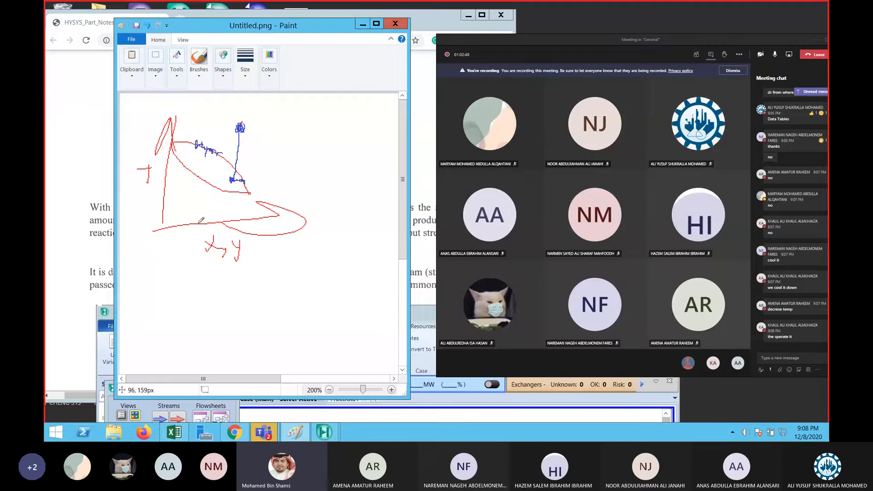
{"action": "left_click_drag", "start_coordinate": [185, 169], "coordinate": [202, 182]}
{"action": "left_click_drag", "start_coordinate": [239, 180], "coordinate": [205, 182]}
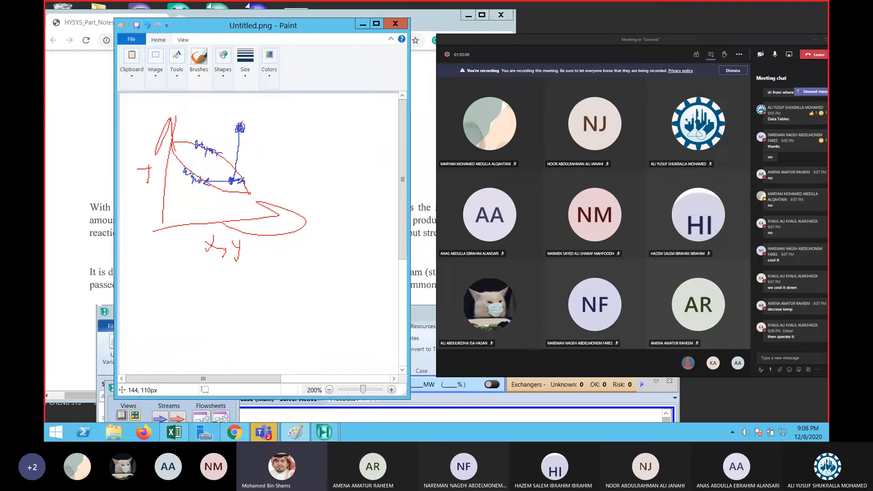
{"action": "left_click_drag", "start_coordinate": [193, 162], "coordinate": [218, 166]}
Bring the Aspen HYSYS flowsheet back into full view and move the Paint sketch out of its way.
{"action": "left_click", "coordinate": [581, 418]}
{"action": "mouse_move", "coordinate": [577, 311]}
{"action": "left_mouse_down"}
{"action": "mouse_move", "coordinate": [643, 70]}
{"action": "mouse_move", "coordinate": [712, 64]}
{"action": "left_mouse_up"}
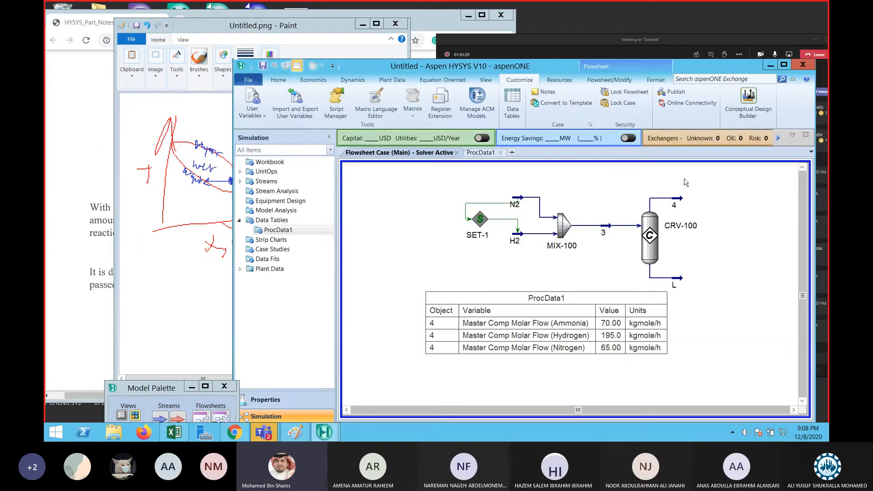
{"action": "mouse_move", "coordinate": [682, 203]}
{"action": "left_click", "coordinate": [302, 26]}
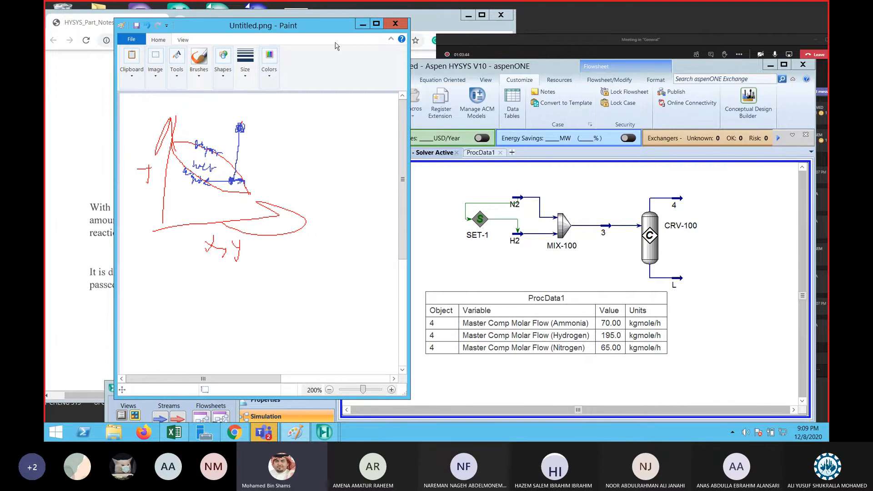
{"action": "left_click_drag", "start_coordinate": [334, 31], "coordinate": [271, 305]}
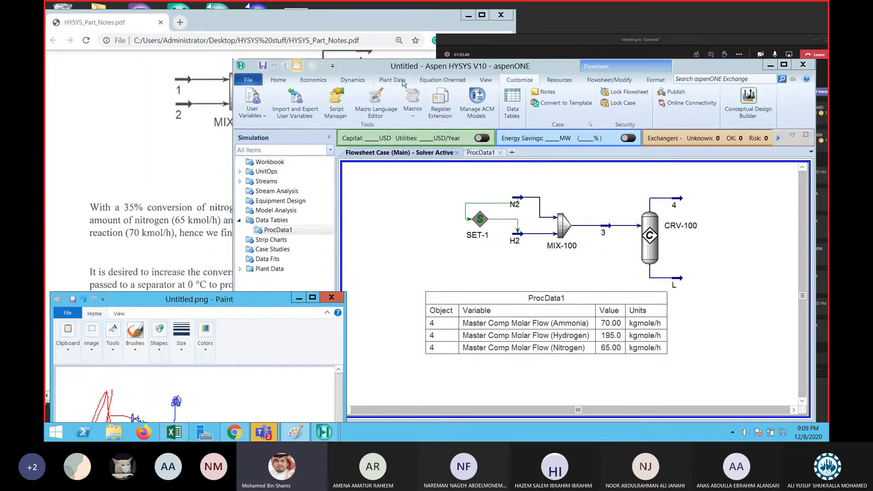
Bring up the Model Palette and place a separator on the flowsheet beside reactor outlet stream 4.
{"action": "left_click", "coordinate": [481, 81]}
{"action": "left_click", "coordinate": [365, 107]}
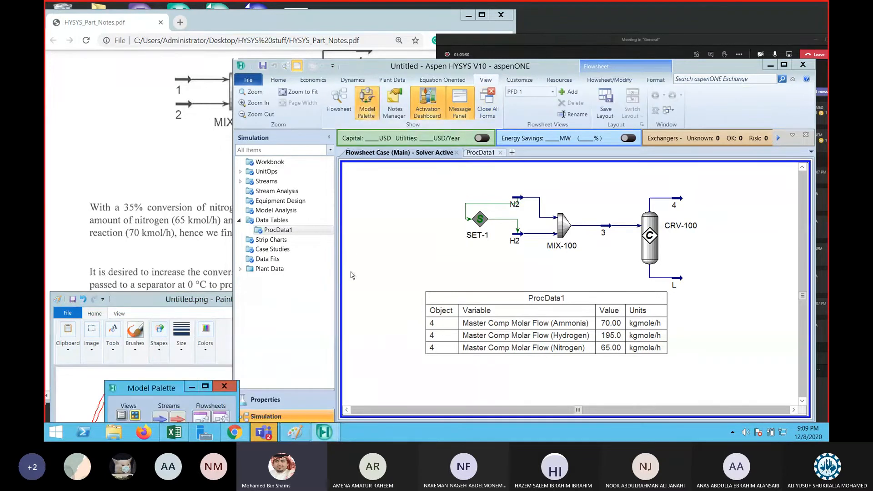
{"action": "left_click", "coordinate": [364, 109]}
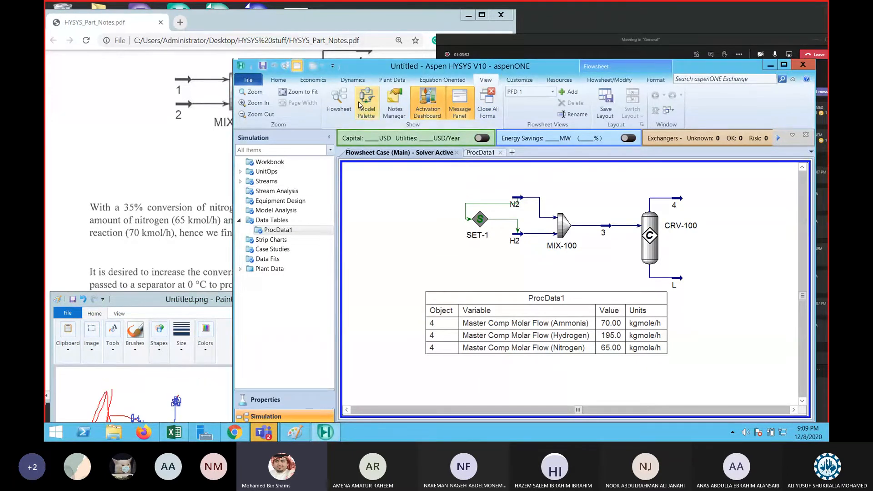
{"action": "left_click", "coordinate": [365, 109]}
{"action": "left_click_drag", "start_coordinate": [168, 388], "coordinate": [186, 42]}
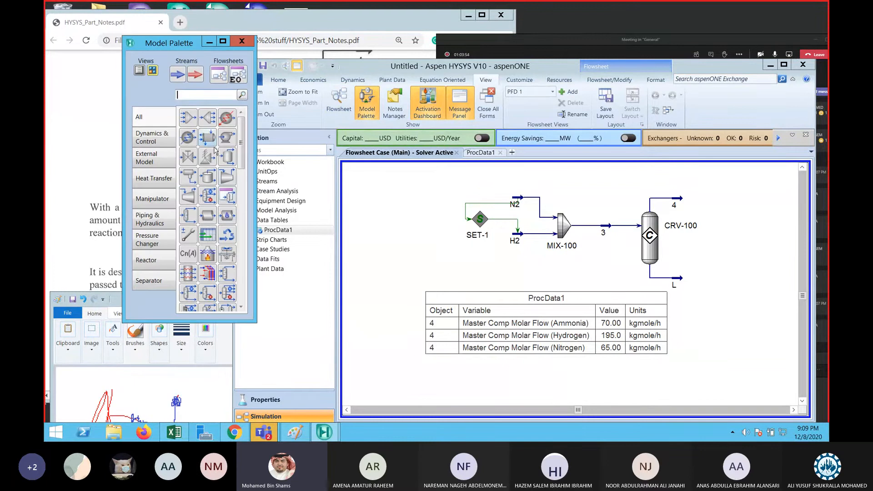
{"action": "left_click_drag", "start_coordinate": [227, 157], "coordinate": [704, 200]}
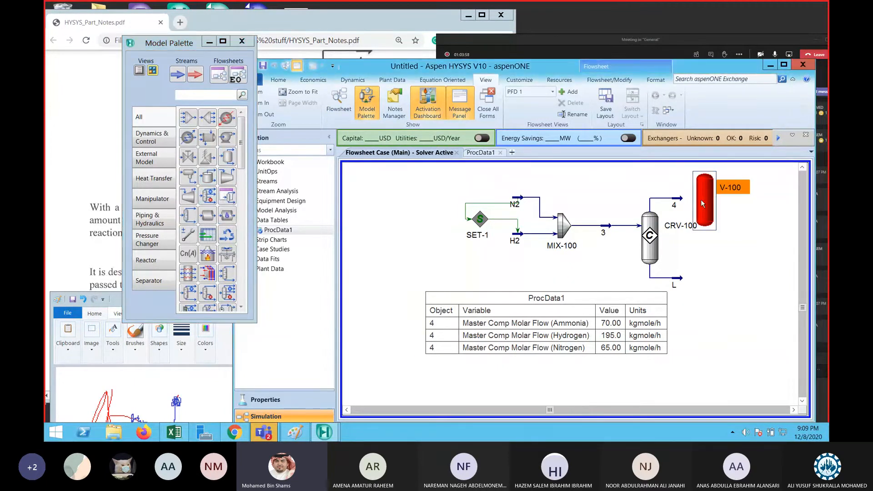
Open the new separator and connect stream 4 as its inlet.
{"action": "double_click", "coordinate": [703, 201]}
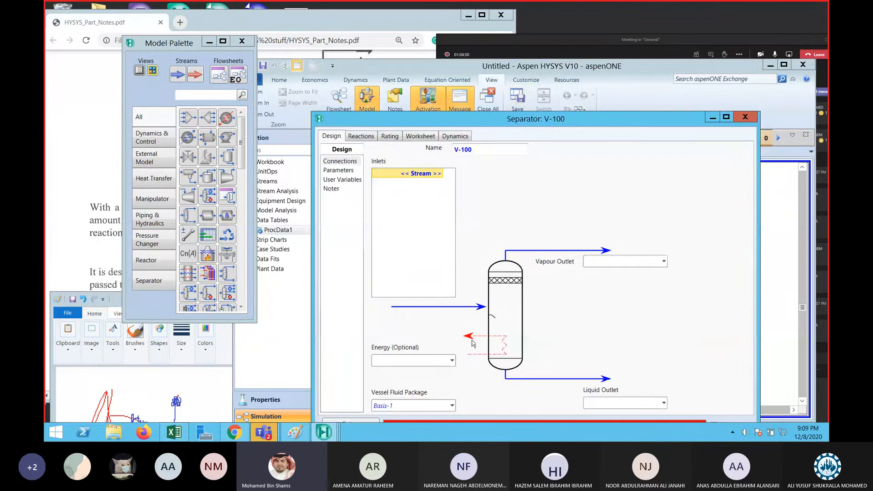
{"action": "mouse_move", "coordinate": [617, 121]}
{"action": "left_mouse_down"}
{"action": "mouse_move", "coordinate": [365, 86]}
{"action": "mouse_move", "coordinate": [543, 101]}
{"action": "left_mouse_up"}
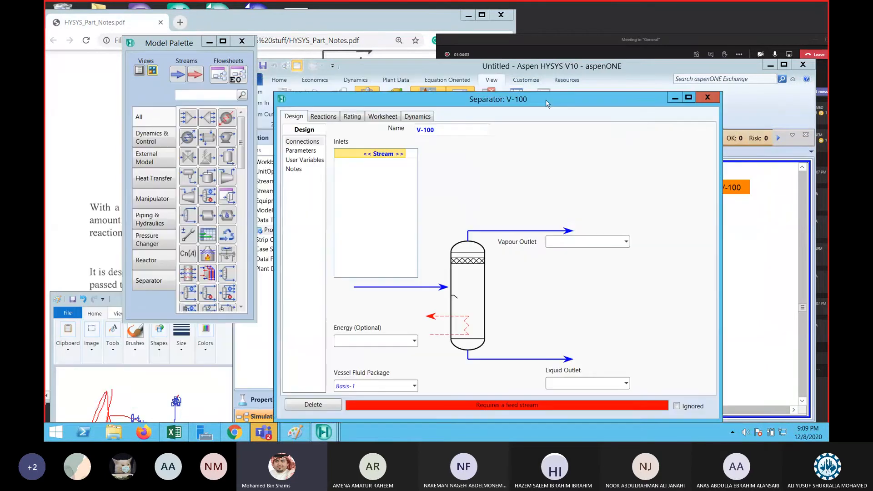
{"action": "left_click", "coordinate": [401, 153]}
{"action": "left_click", "coordinate": [393, 169]}
Check the separator's stream numbering in the notes, and name its vapour outlet 5 and liquid outlet 6.
{"action": "left_click", "coordinate": [573, 245]}
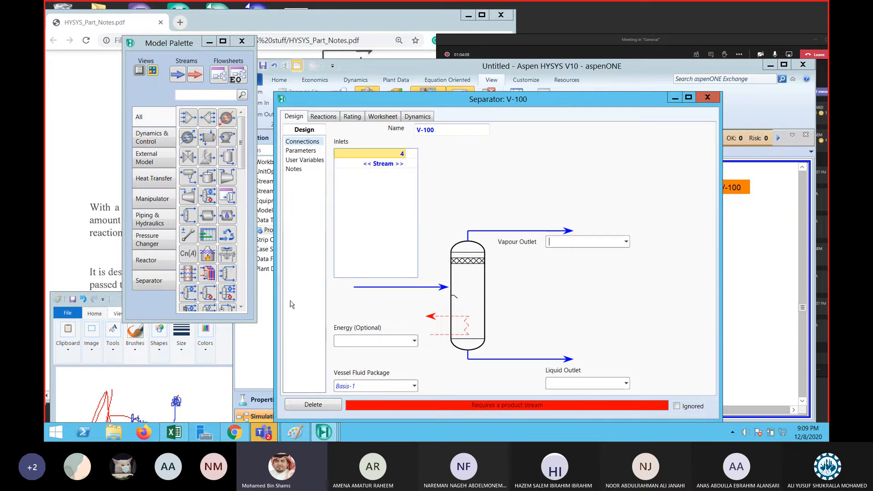
{"action": "left_click", "coordinate": [304, 20]}
{"action": "scroll", "coordinate": [402, 237], "scroll_direction": "up", "scroll_amount": 2}
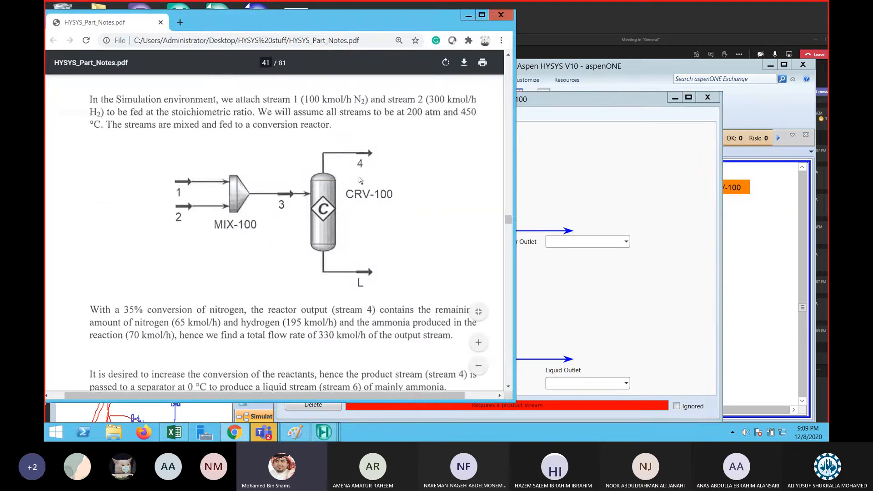
{"action": "scroll", "coordinate": [402, 236], "scroll_direction": "down", "scroll_amount": 3}
{"action": "scroll", "coordinate": [402, 239], "scroll_direction": "down", "scroll_amount": 1}
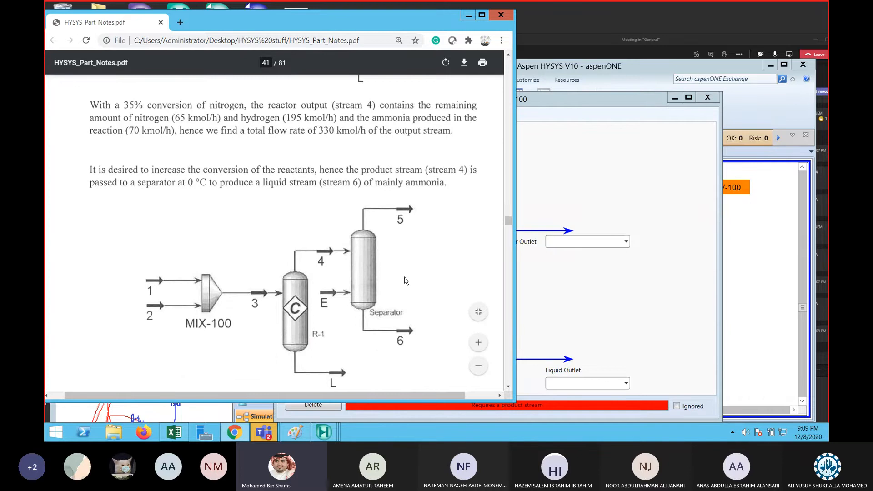
{"action": "left_click", "coordinate": [744, 201]}
{"action": "left_click", "coordinate": [578, 242]}
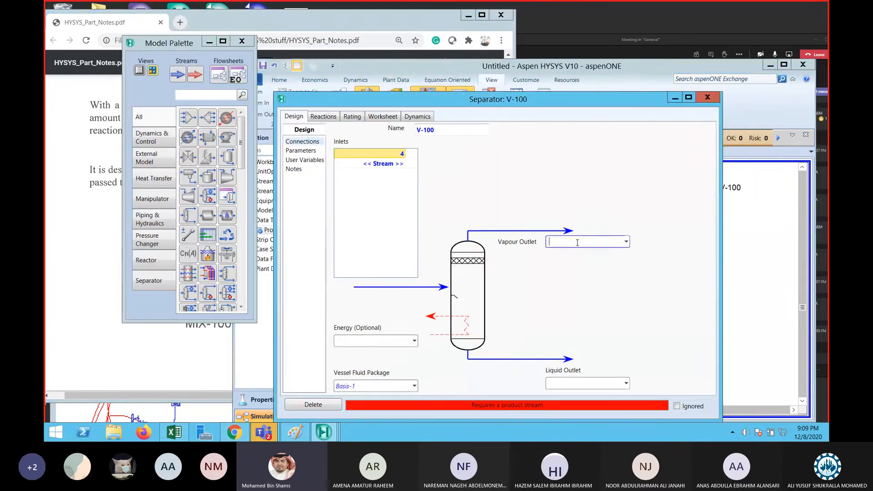
{"action": "type", "text": "5"}
{"action": "left_click", "coordinate": [583, 382]}
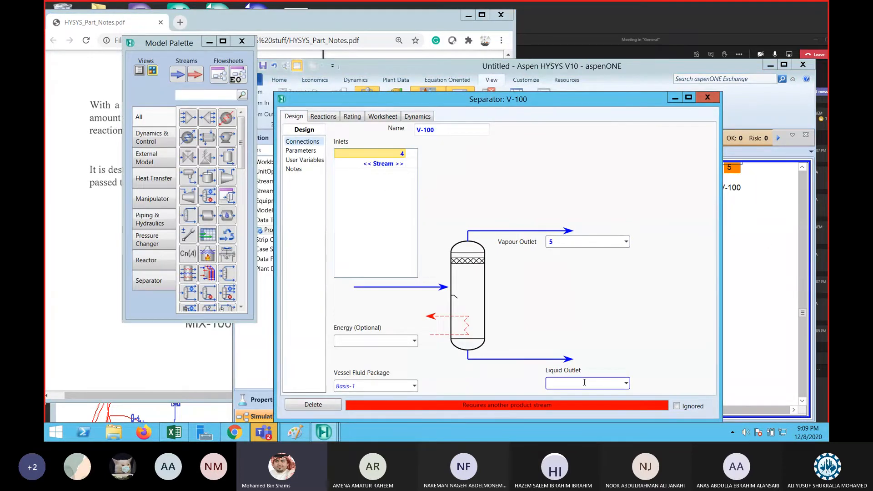
{"action": "type", "text": "6"}
{"action": "key", "text": "Return"}
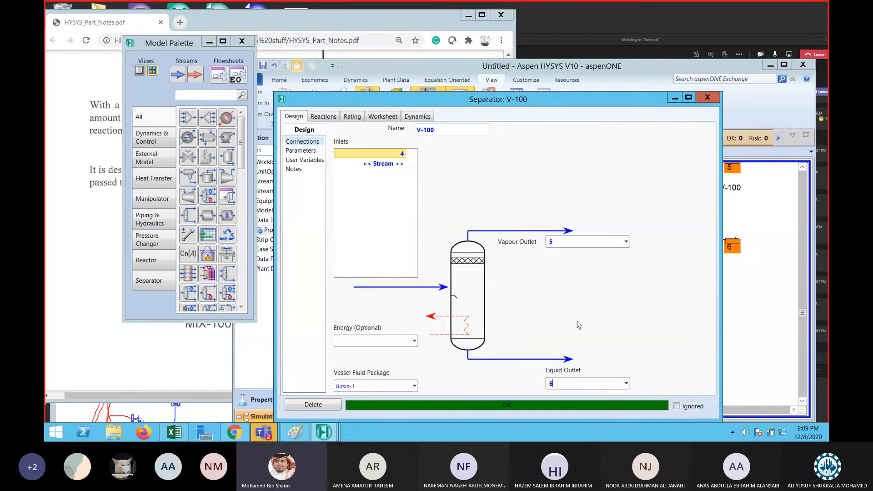
Attach energy stream E to the separator and arrange the windows so its properties and the flowsheet's new streams are in view.
{"action": "left_click_drag", "start_coordinate": [560, 103], "coordinate": [559, 57]}
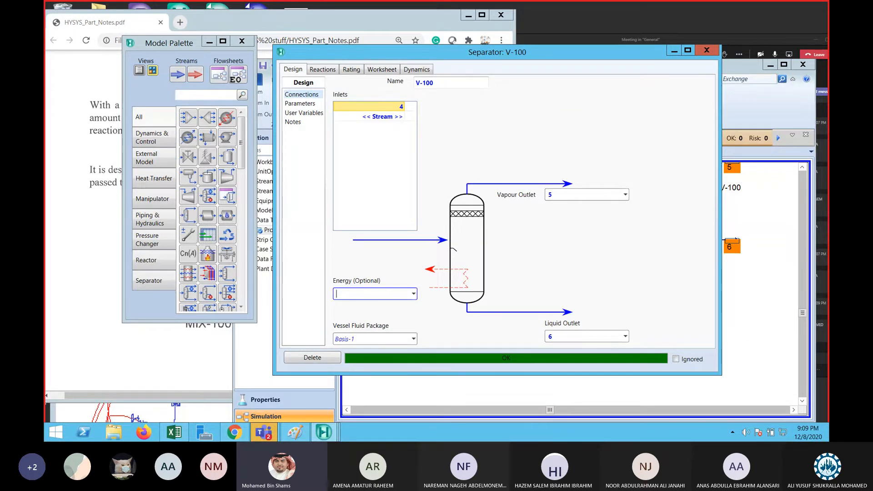
{"action": "key", "text": "Return"}
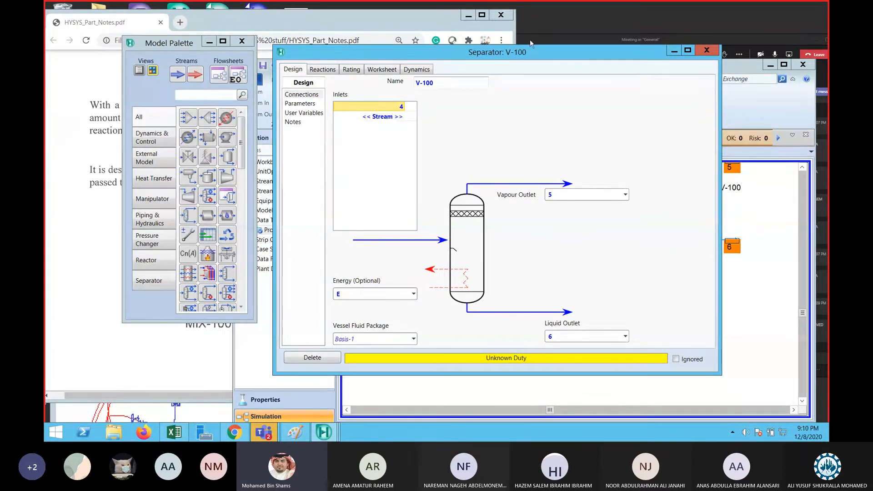
{"action": "left_click_drag", "start_coordinate": [533, 51], "coordinate": [411, 46]}
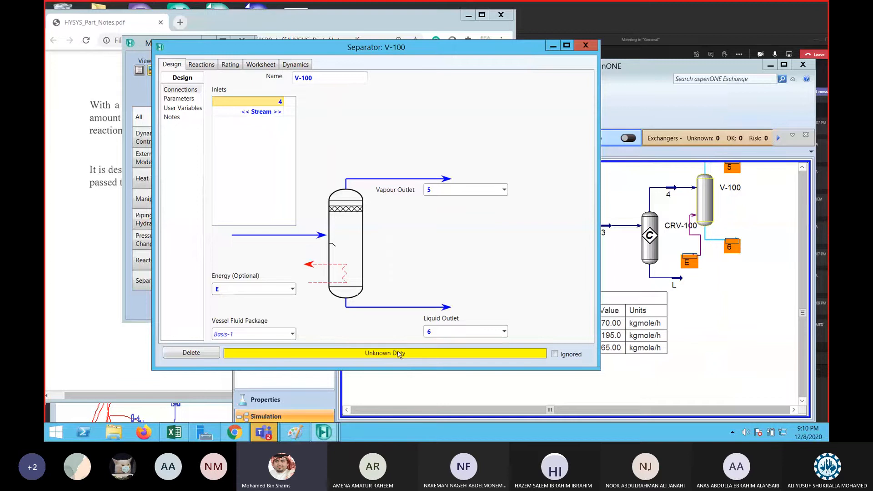
{"action": "left_click_drag", "start_coordinate": [698, 65], "coordinate": [602, 47]}
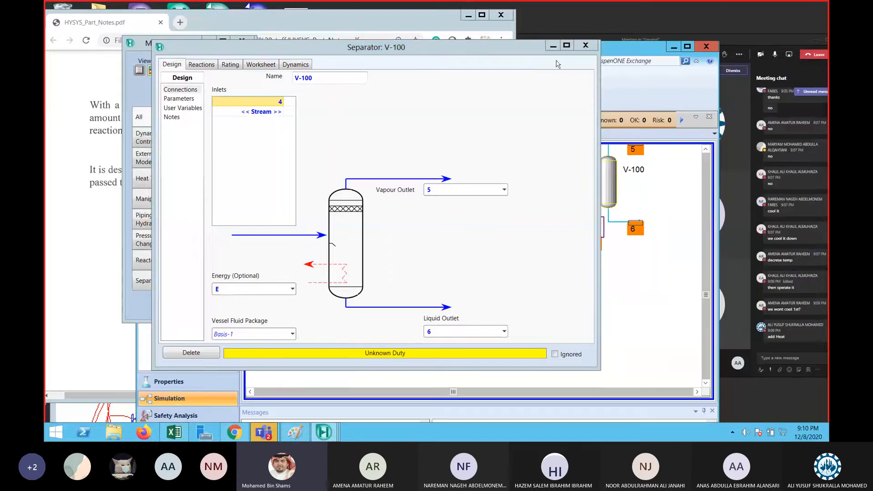
{"action": "left_click", "coordinate": [483, 51]}
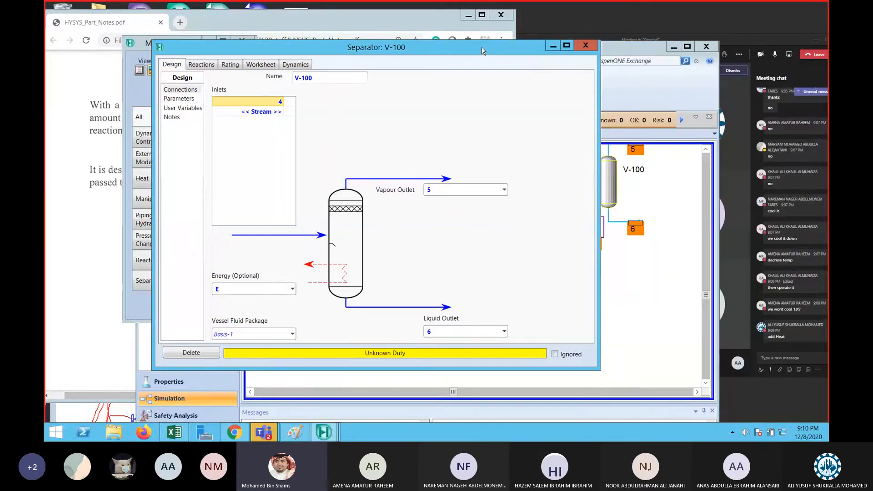
{"action": "left_click_drag", "start_coordinate": [482, 48], "coordinate": [477, 75]}
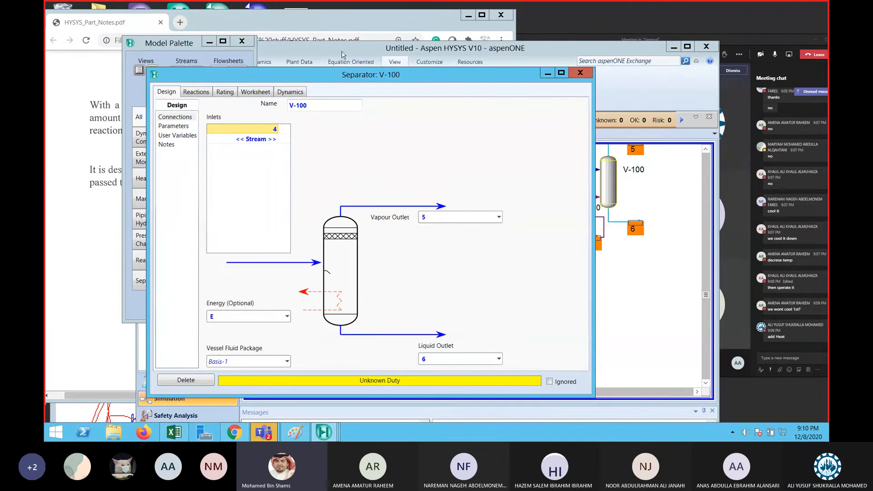
Set the temperature of outlet stream 5 to 0 °C in separator V-100's worksheet.
{"action": "left_click", "coordinate": [270, 95]}
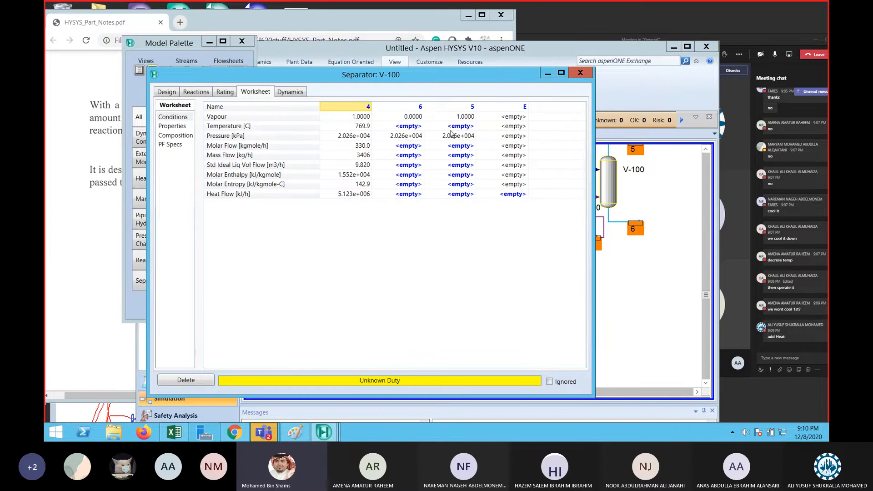
{"action": "left_click", "coordinate": [468, 129]}
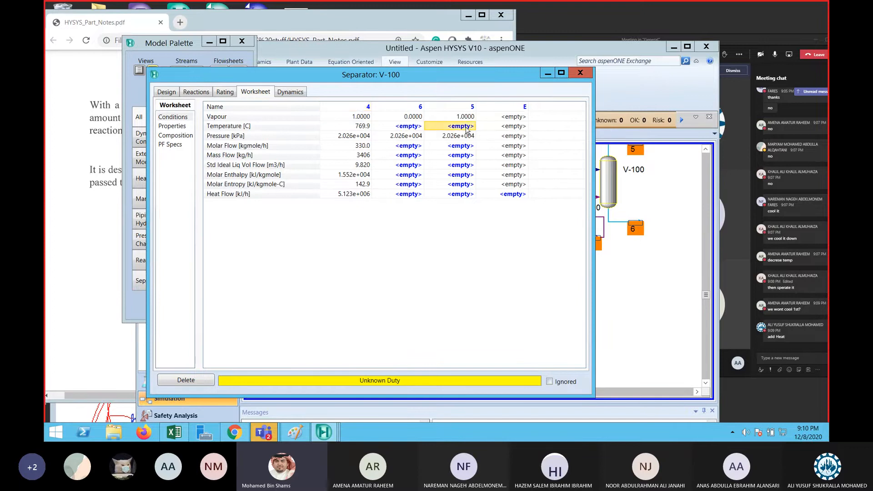
{"action": "type", "text": "0"}
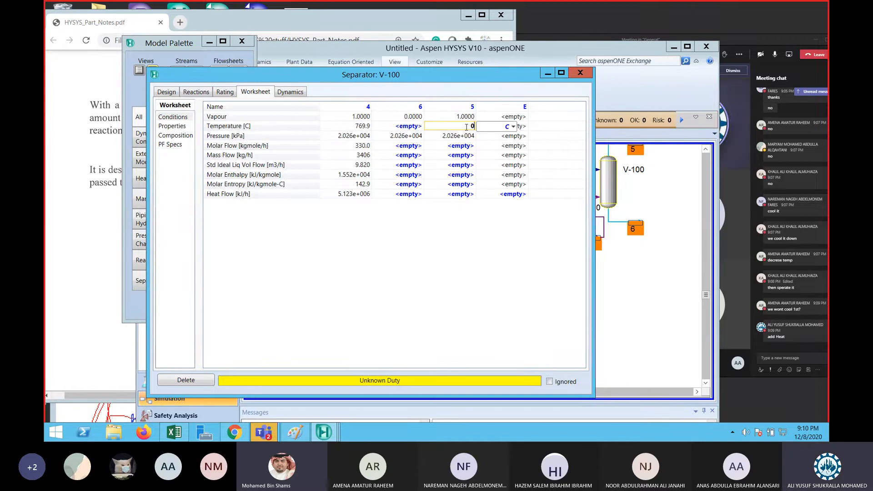
{"action": "key", "text": "Return"}
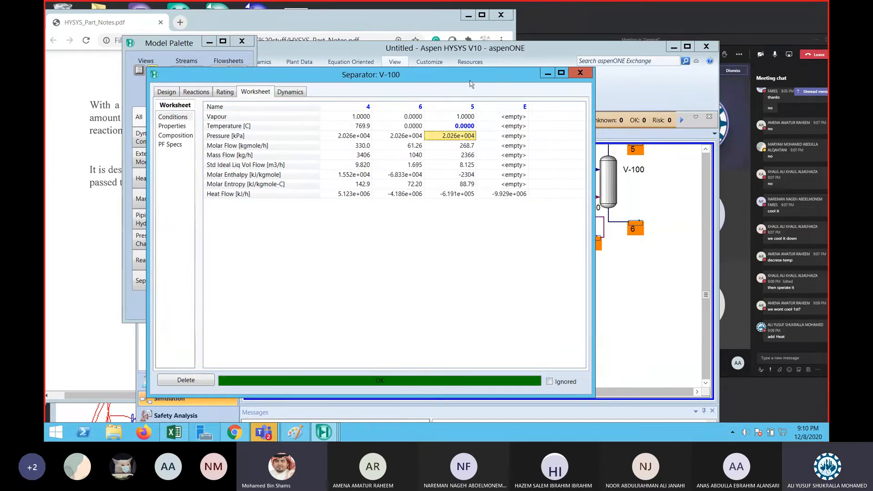
{"action": "left_click_drag", "start_coordinate": [468, 80], "coordinate": [510, 71]}
Switch to Paint and draw a dashed blue line from the phase diagram's liquid point to the temperature axis, with a check mark beside the T.
{"action": "left_click", "coordinate": [295, 433]}
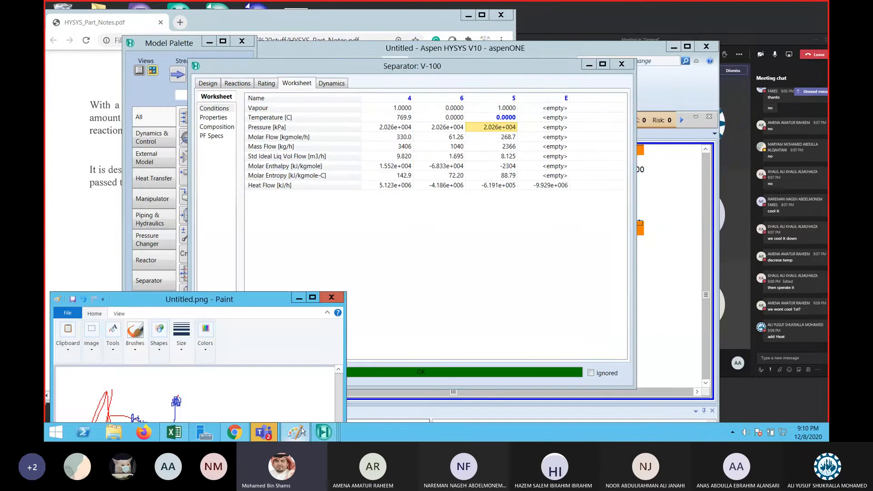
{"action": "double_click", "coordinate": [254, 301]}
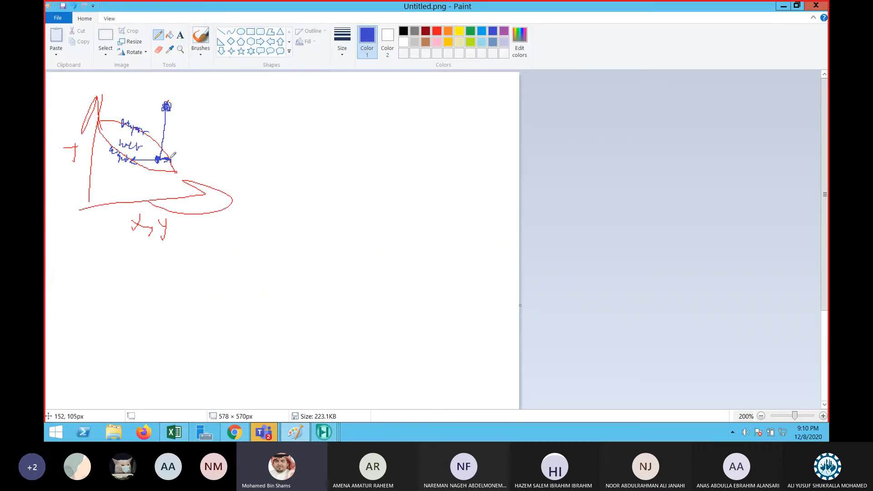
{"action": "left_click_drag", "start_coordinate": [65, 159], "coordinate": [123, 160]}
{"action": "left_click_drag", "start_coordinate": [134, 161], "coordinate": [132, 162]}
{"action": "left_click_drag", "start_coordinate": [58, 142], "coordinate": [68, 137]}
{"action": "left_click", "coordinate": [783, 5]}
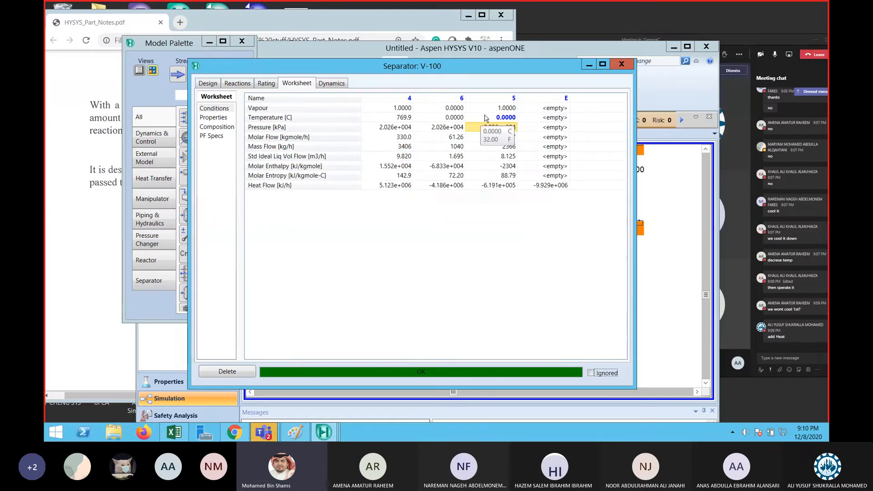
Bring the Paint sketch back beside the separator worksheet and draw a large blue curly brace beside the phase diagram.
{"action": "left_click", "coordinate": [294, 432]}
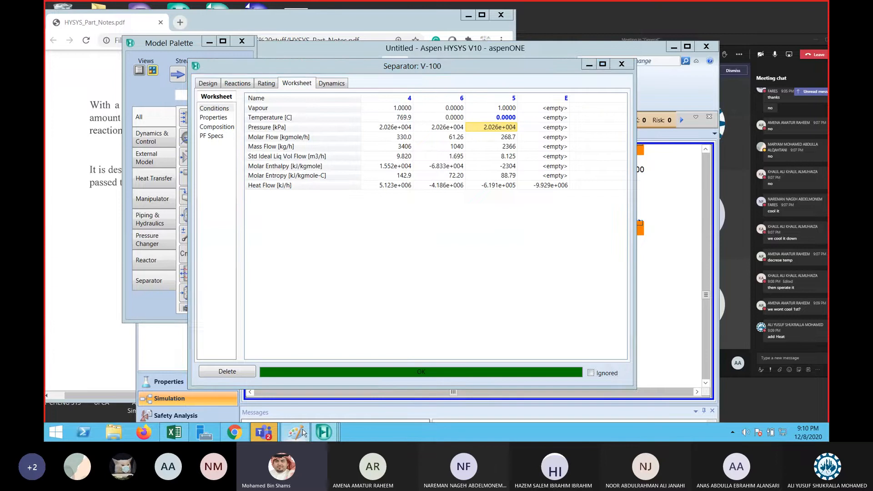
{"action": "left_click", "coordinate": [802, 10]}
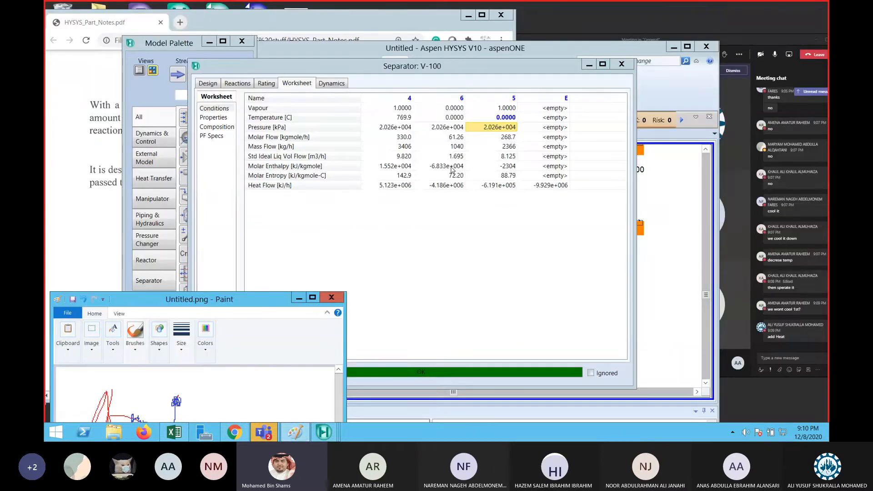
{"action": "mouse_move", "coordinate": [261, 308]}
{"action": "left_mouse_down"}
{"action": "mouse_move", "coordinate": [258, 97]}
{"action": "mouse_move", "coordinate": [272, 64]}
{"action": "left_mouse_up"}
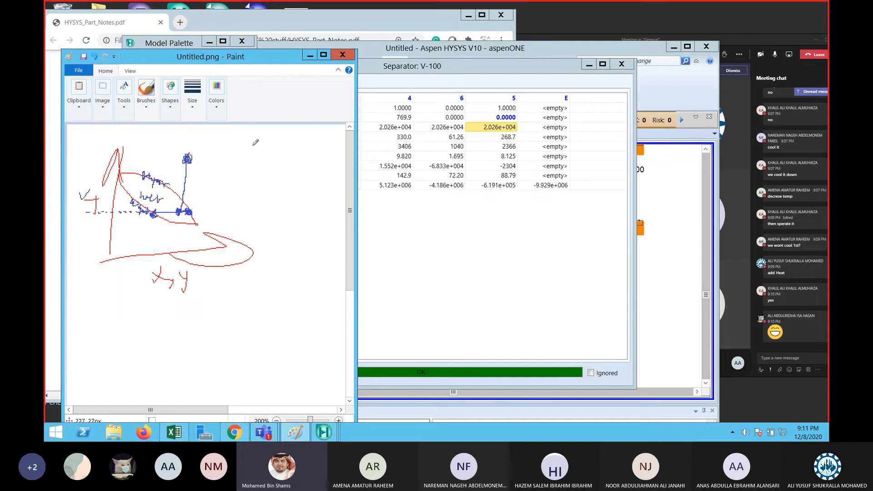
{"action": "mouse_move", "coordinate": [253, 135]}
{"action": "left_mouse_down"}
{"action": "mouse_move", "coordinate": [252, 168]}
{"action": "mouse_move", "coordinate": [291, 218]}
{"action": "mouse_move", "coordinate": [253, 319]}
{"action": "left_mouse_up"}
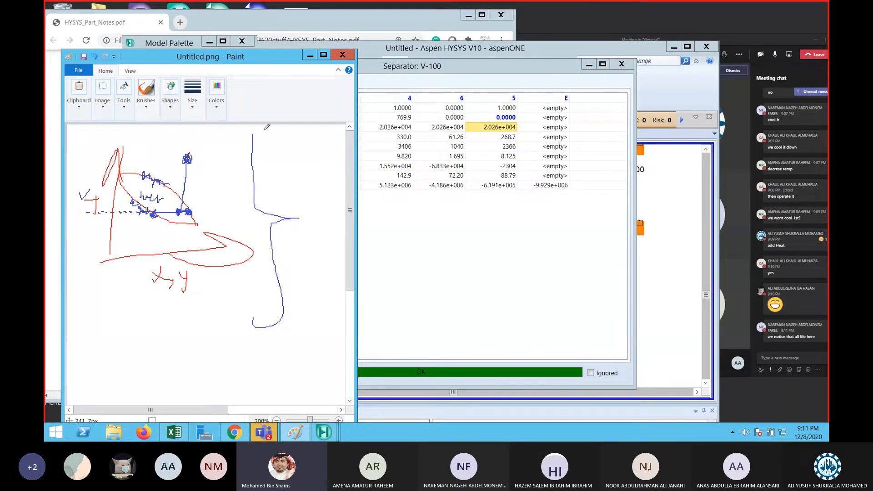
Return to Aspen HYSYS, close the V-100 form and move energy stream E up next to the separator's lower inlet.
{"action": "left_click", "coordinate": [311, 56]}
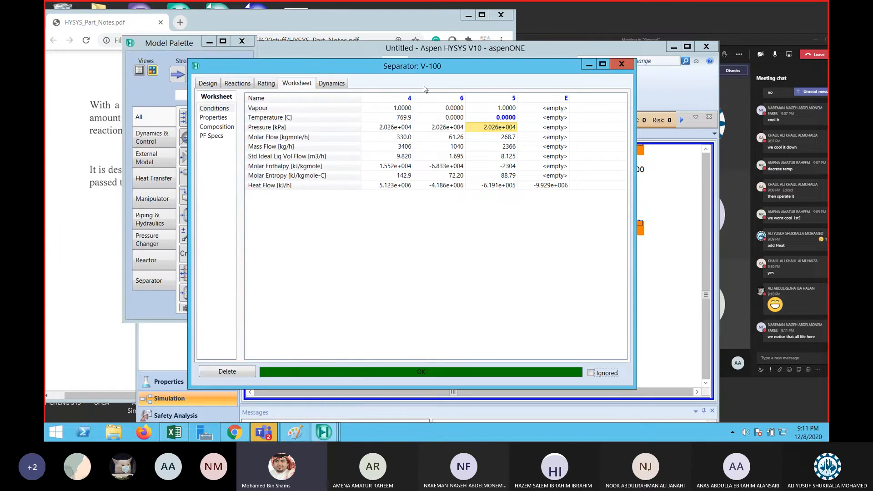
{"action": "left_click", "coordinate": [622, 66]}
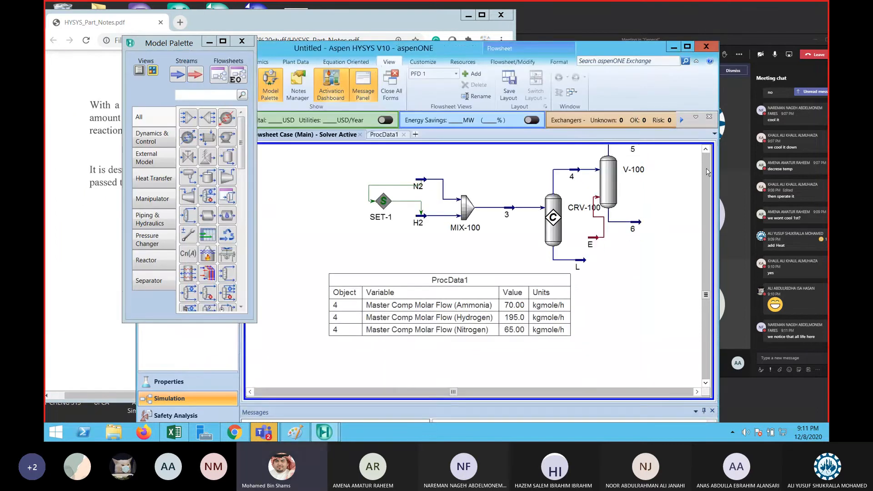
{"action": "left_click", "coordinate": [706, 149]}
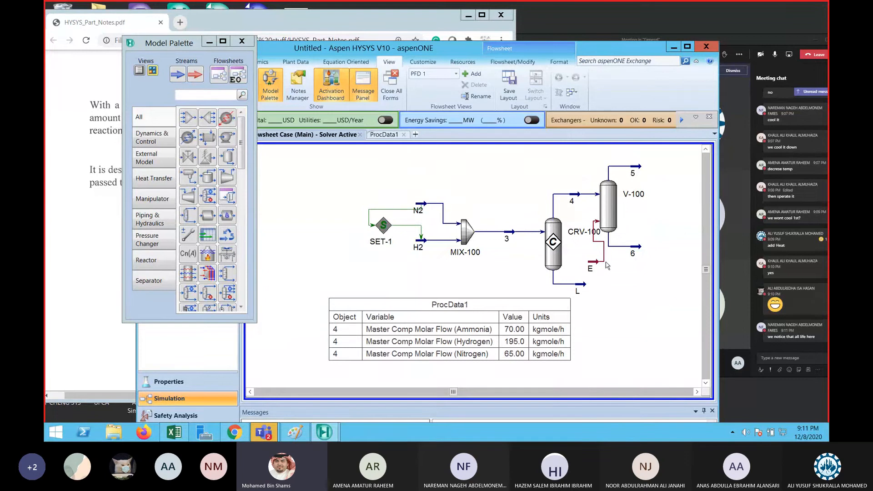
{"action": "left_click", "coordinate": [591, 267]}
{"action": "left_click_drag", "start_coordinate": [576, 224], "coordinate": [577, 224]}
Switch to Paint and undo the phase diagram sketch stroke by stroke until only the red vertical axis line is left.
{"action": "left_click", "coordinate": [294, 432]}
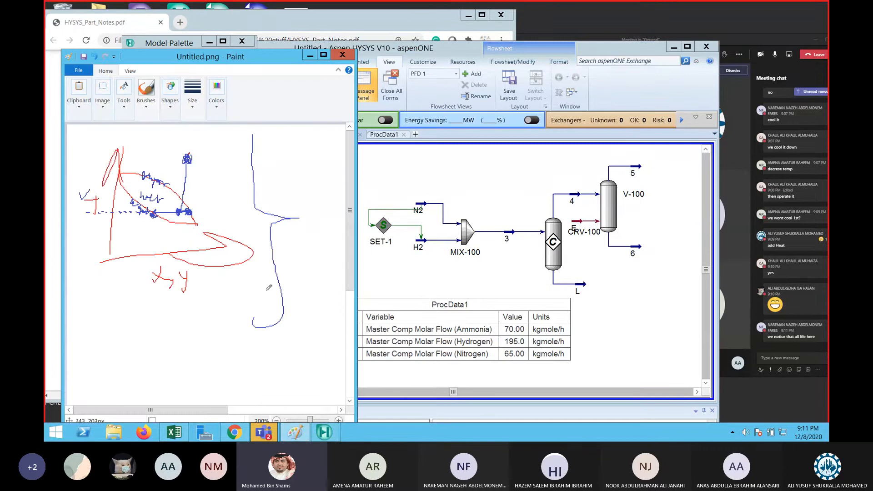
{"action": "scroll", "coordinate": [272, 286], "scroll_direction": "down", "scroll_amount": 2}
{"action": "scroll", "coordinate": [271, 286], "scroll_direction": "up", "scroll_amount": 3}
{"action": "key", "text": "ctrl+z"}
{"action": "key", "text": "ctrl+z"}
{"action": "key", "text": "ctrl+z"}
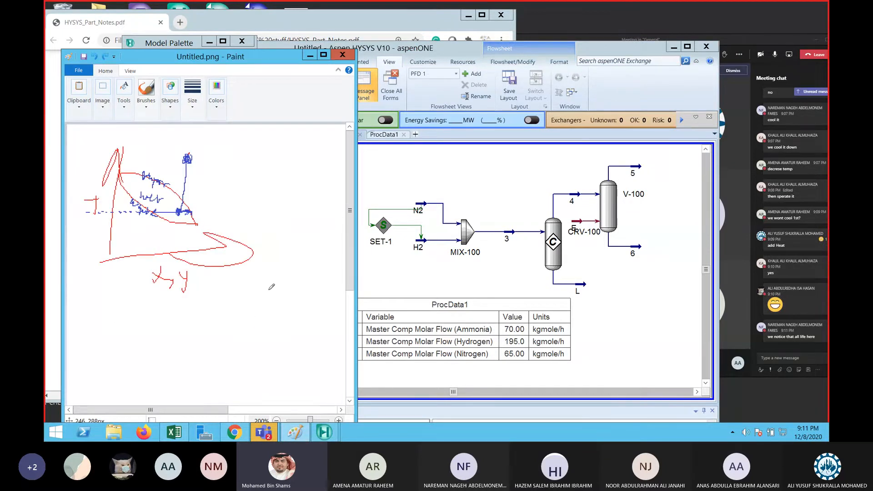
{"action": "key", "text": "ctrl+z"}
{"action": "key", "text": "ctrl+z"}
{"action": "key", "text": "ctrl+z"}
{"action": "key", "text": "ctrl+z"}
{"action": "key", "text": "ctrl+z"}
{"action": "key", "text": "ctrl+z"}
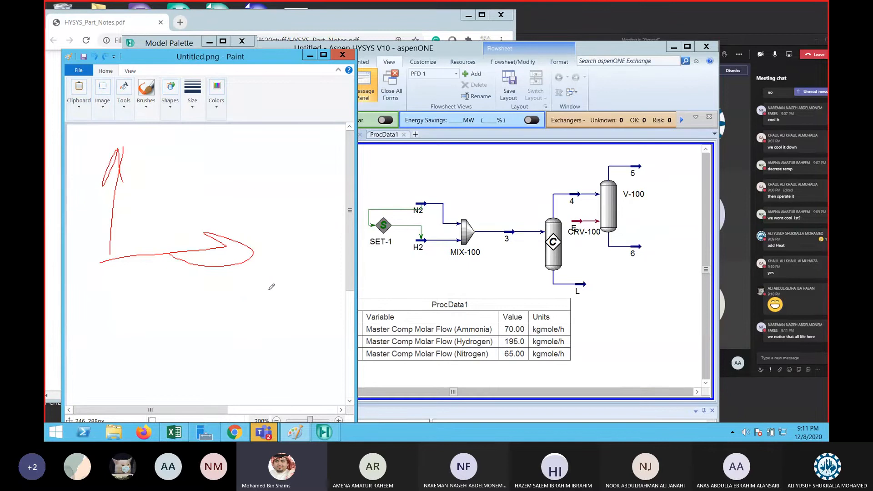
{"action": "key", "text": "ctrl+z"}
{"action": "key", "text": "ctrl+z"}
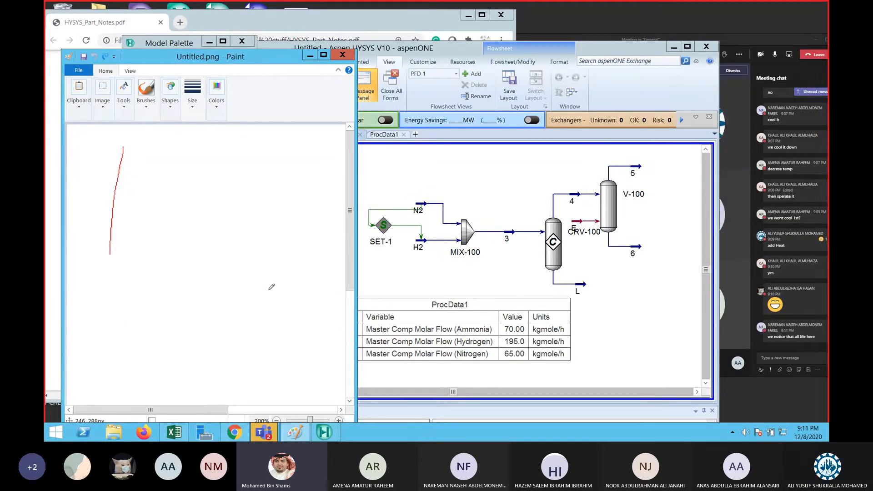
Handwrite "H2 =" and, below it, "N2 =" in blue on the Paint canvas.
{"action": "mouse_move", "coordinate": [344, 236]}
{"action": "left_mouse_down"}
{"action": "mouse_move", "coordinate": [349, 366]}
{"action": "mouse_move", "coordinate": [351, 173]}
{"action": "left_mouse_up"}
{"action": "left_click_drag", "start_coordinate": [190, 144], "coordinate": [191, 189]}
{"action": "mouse_move", "coordinate": [204, 151]}
{"action": "left_mouse_down"}
{"action": "mouse_move", "coordinate": [208, 181]}
{"action": "mouse_move", "coordinate": [214, 169]}
{"action": "mouse_move", "coordinate": [262, 192]}
{"action": "left_mouse_up"}
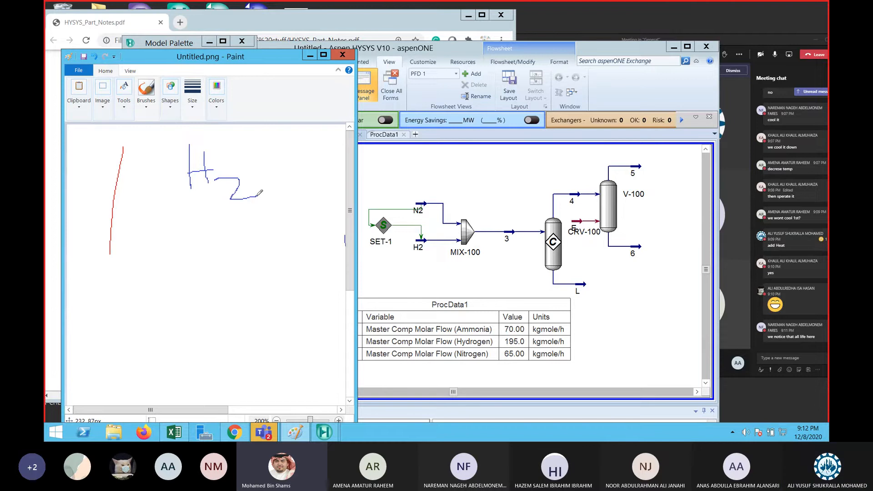
{"action": "left_click_drag", "start_coordinate": [245, 163], "coordinate": [330, 166]}
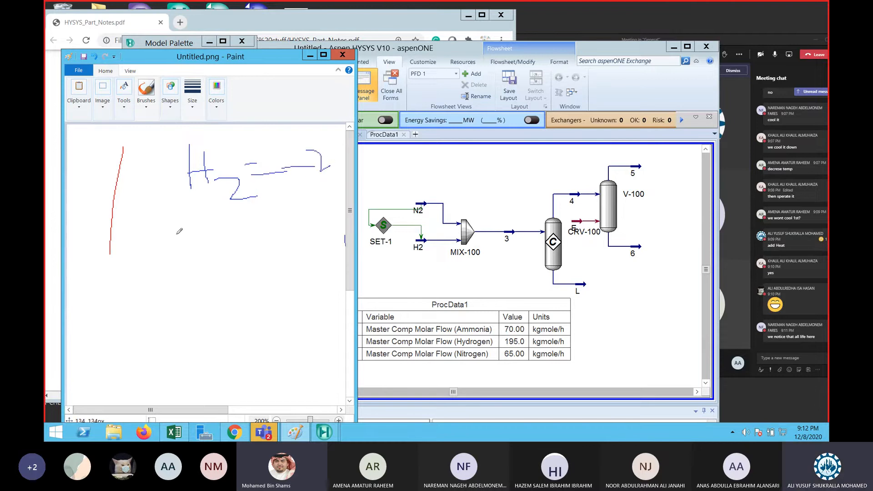
{"action": "mouse_move", "coordinate": [178, 227]}
{"action": "left_mouse_down"}
{"action": "mouse_move", "coordinate": [186, 267]}
{"action": "mouse_move", "coordinate": [207, 223]}
{"action": "left_mouse_up"}
{"action": "mouse_move", "coordinate": [210, 242]}
{"action": "left_mouse_down"}
{"action": "mouse_move", "coordinate": [220, 261]}
{"action": "mouse_move", "coordinate": [271, 242]}
{"action": "left_mouse_up"}
{"action": "left_click_drag", "start_coordinate": [253, 251], "coordinate": [306, 245]}
Handwrite "NH3" below N2 and draw circles around NH3 and H2.
{"action": "left_click_drag", "start_coordinate": [178, 298], "coordinate": [178, 344]}
{"action": "mouse_move", "coordinate": [179, 304]}
{"action": "left_mouse_down"}
{"action": "mouse_move", "coordinate": [208, 307]}
{"action": "mouse_move", "coordinate": [227, 332]}
{"action": "left_mouse_up"}
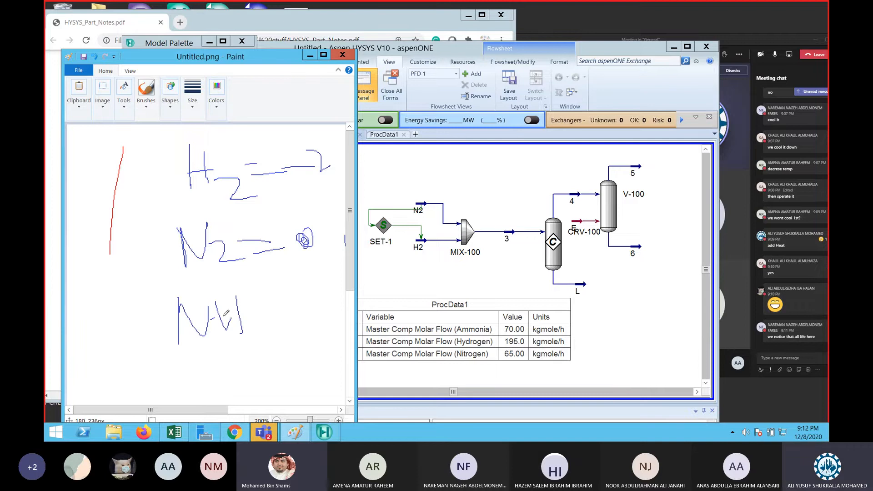
{"action": "left_click_drag", "start_coordinate": [237, 297], "coordinate": [237, 334]}
{"action": "left_click_drag", "start_coordinate": [214, 316], "coordinate": [252, 316]}
{"action": "left_click_drag", "start_coordinate": [254, 318], "coordinate": [262, 343]}
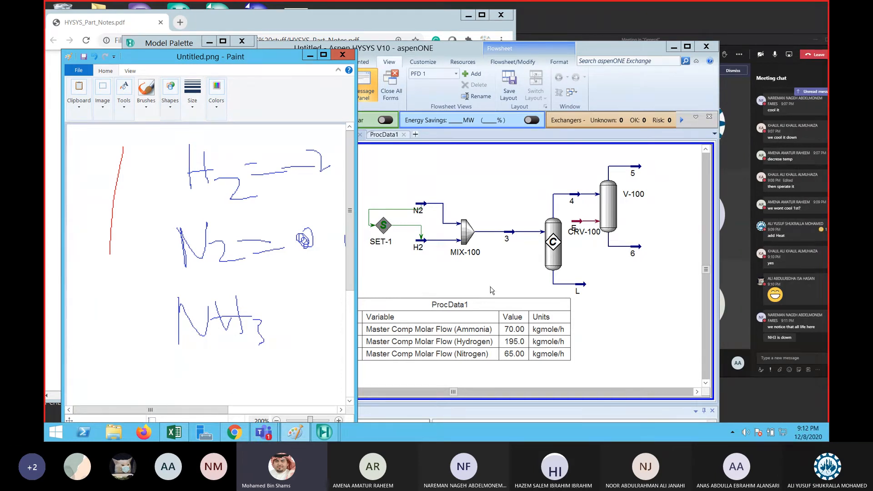
{"action": "mouse_move", "coordinate": [277, 335]}
{"action": "left_mouse_down"}
{"action": "mouse_move", "coordinate": [228, 278]}
{"action": "mouse_move", "coordinate": [218, 359]}
{"action": "left_mouse_up"}
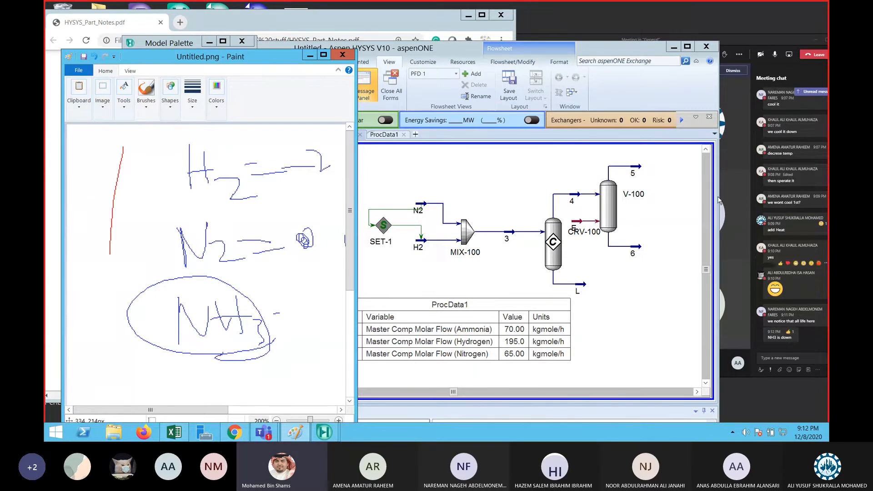
{"action": "mouse_move", "coordinate": [221, 193]}
{"action": "left_mouse_down"}
{"action": "mouse_move", "coordinate": [227, 141]}
{"action": "mouse_move", "coordinate": [236, 207]}
{"action": "mouse_move", "coordinate": [210, 201]}
{"action": "left_mouse_up"}
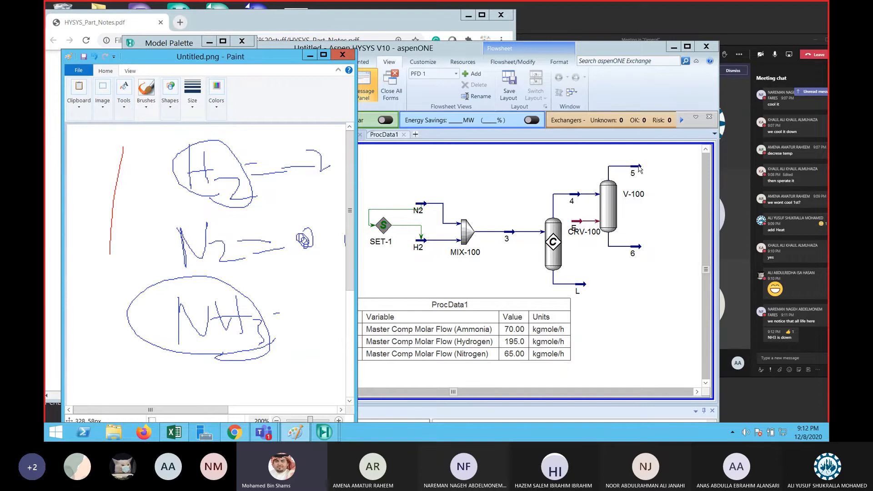
Switch to Aspen HYSYS, shift the ProcData1 table down and to the left, and add the Compositions workbook table to the flowsheet.
{"action": "left_click", "coordinate": [640, 169]}
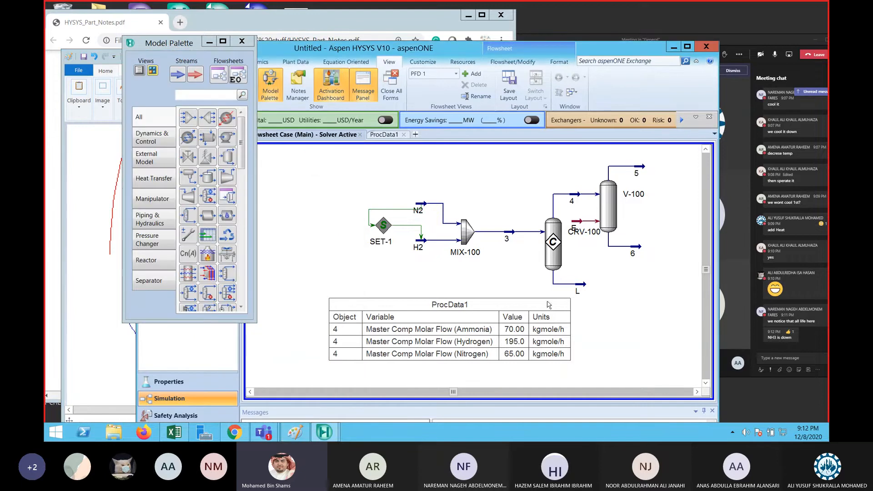
{"action": "left_click_drag", "start_coordinate": [546, 307], "coordinate": [430, 323]}
{"action": "right_click", "coordinate": [478, 316]}
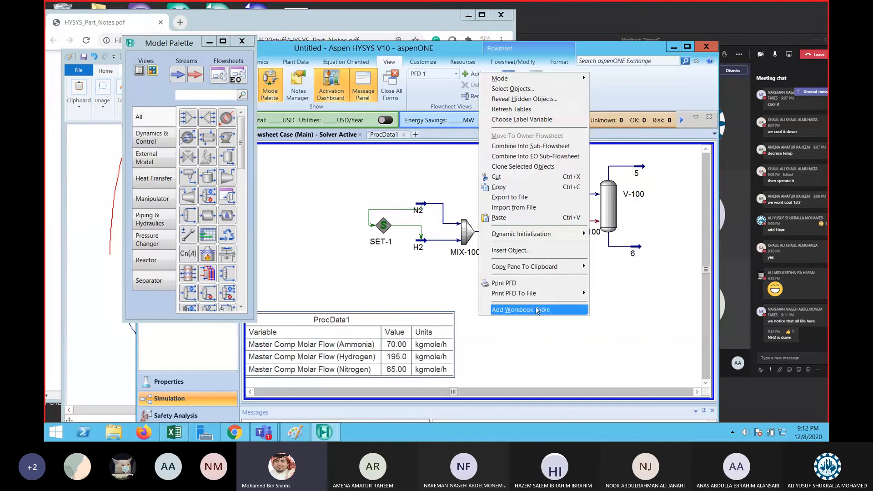
{"action": "left_click", "coordinate": [510, 309]}
{"action": "left_click", "coordinate": [378, 237]}
{"action": "left_click", "coordinate": [479, 229]}
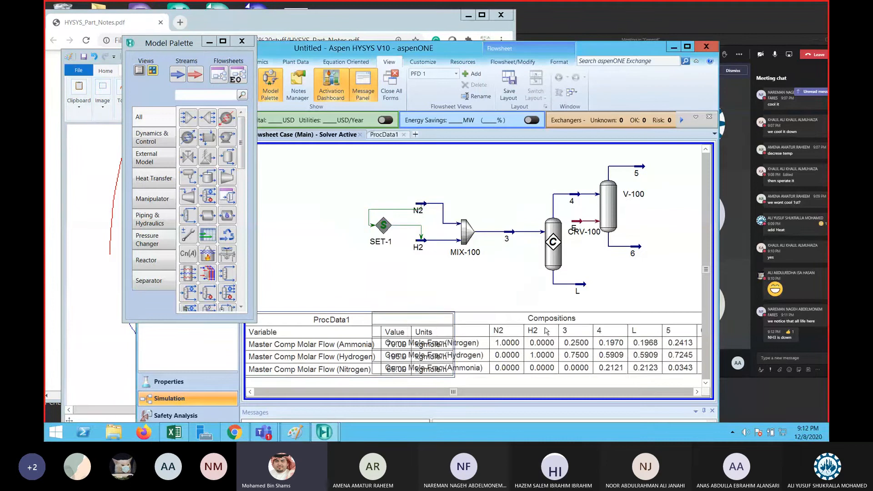
Shift the whole process diagram up and to the left, and place the Compositions table below it, clear of the equipment and the ProcData1 table.
{"action": "left_click_drag", "start_coordinate": [563, 286], "coordinate": [569, 308]}
{"action": "left_click_drag", "start_coordinate": [323, 155], "coordinate": [674, 288]}
{"action": "left_click_drag", "start_coordinate": [613, 214], "coordinate": [515, 202]}
{"action": "left_click_drag", "start_coordinate": [594, 312], "coordinate": [633, 301]}
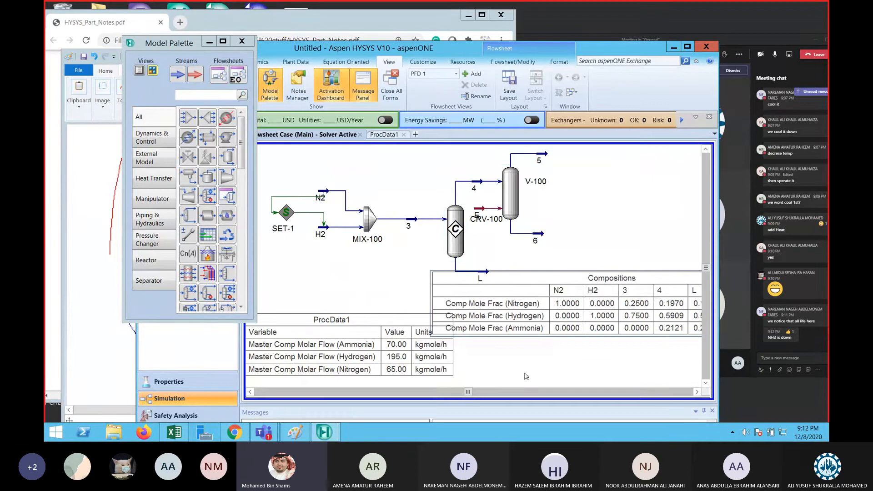
{"action": "left_click", "coordinate": [697, 392]}
{"action": "left_click_drag", "start_coordinate": [539, 308], "coordinate": [567, 318]}
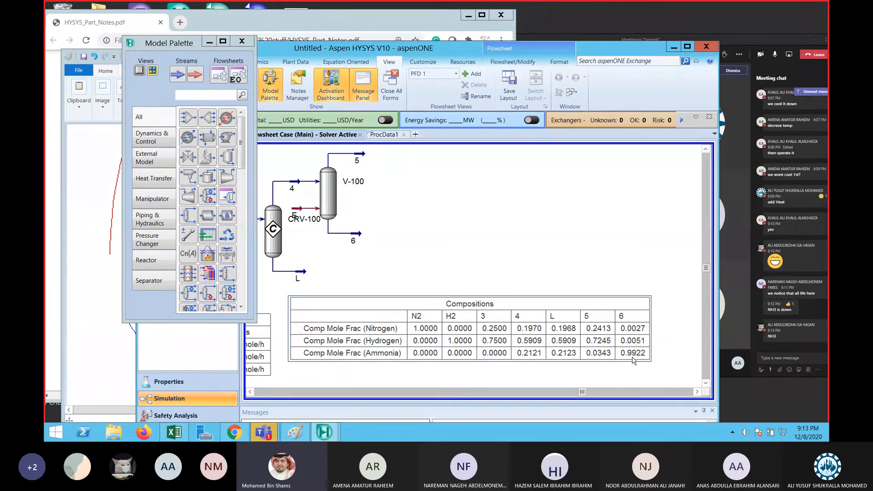
Place the Paint sketch beside the Compositions table and draw a blue stroke through the circled H2.
{"action": "left_click", "coordinate": [107, 260]}
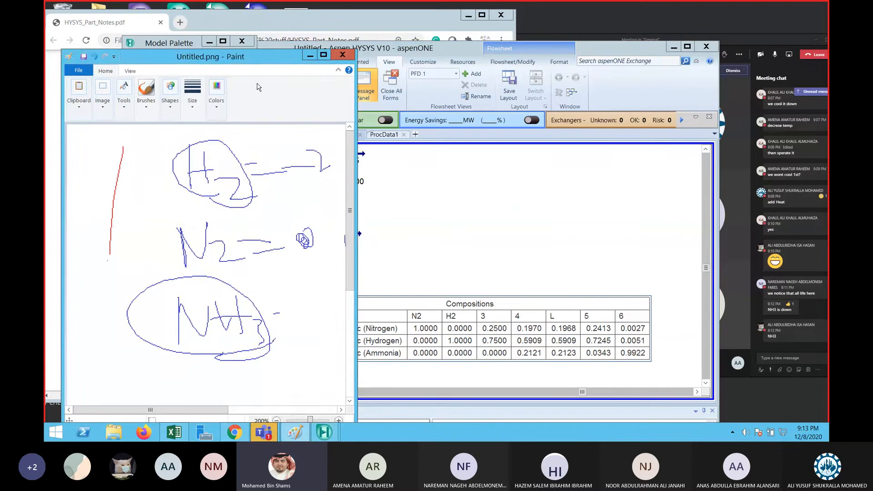
{"action": "left_click_drag", "start_coordinate": [270, 56], "coordinate": [223, 53]}
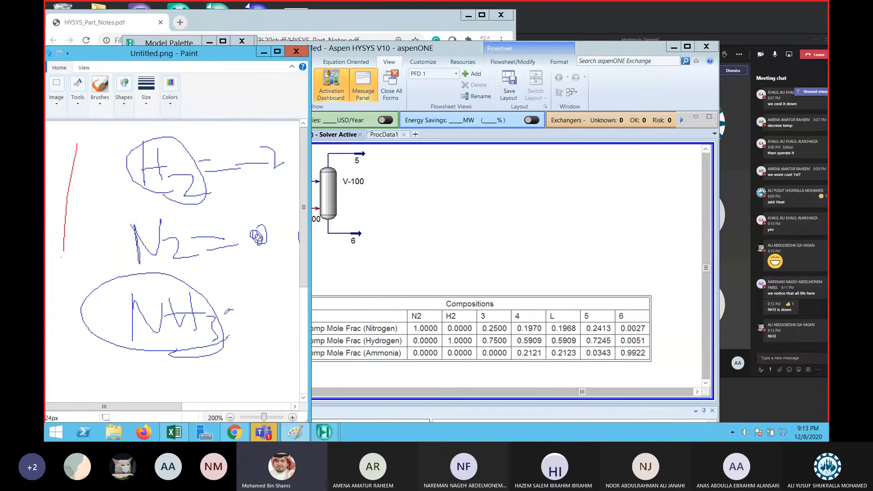
{"action": "left_click", "coordinate": [527, 283]}
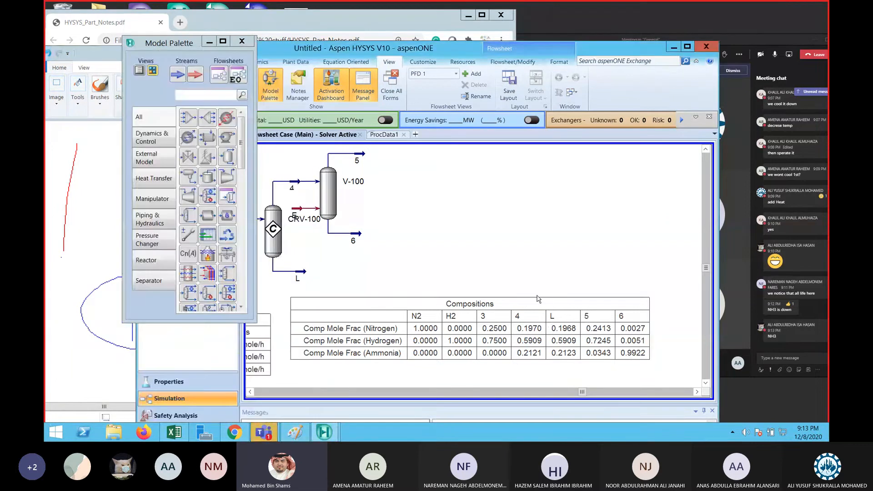
{"action": "mouse_move", "coordinate": [355, 160]}
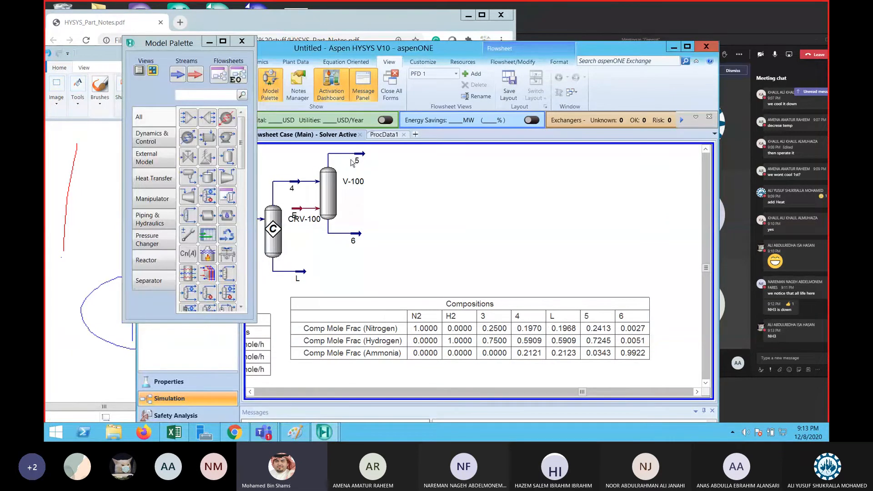
{"action": "left_click", "coordinate": [103, 185]}
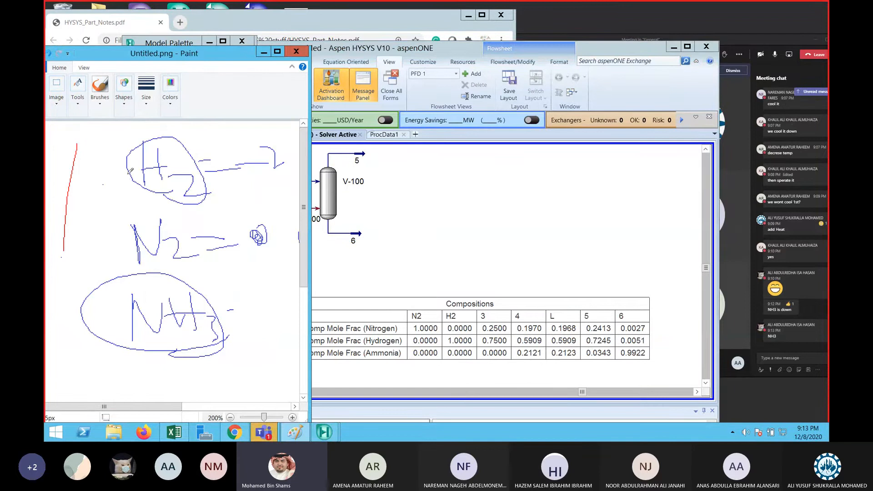
{"action": "left_click_drag", "start_coordinate": [127, 175], "coordinate": [178, 161]}
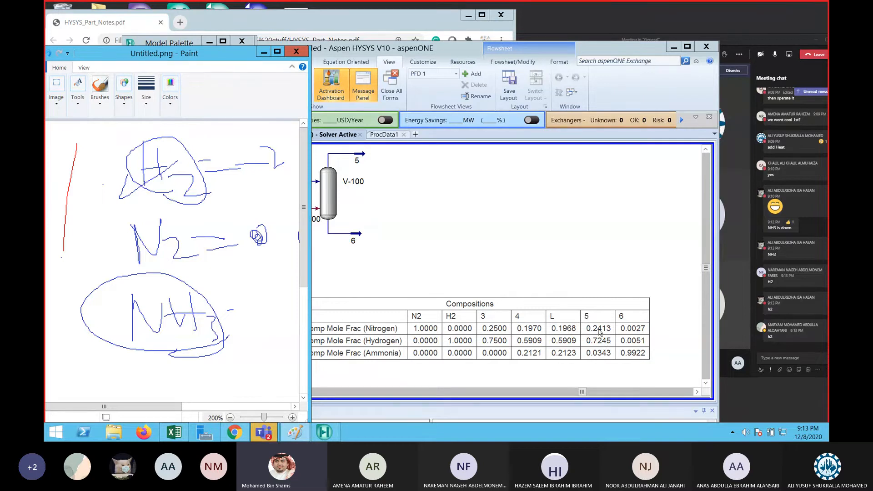
Circle N2 in the Paint sketch, and switch to HYSYS_Part_Notes.pdf to read the instructions for splitting stream 5 and recycling stream 7.
{"action": "mouse_move", "coordinate": [181, 265]}
{"action": "left_mouse_down"}
{"action": "mouse_move", "coordinate": [316, 246]}
{"action": "mouse_move", "coordinate": [186, 244]}
{"action": "left_mouse_up"}
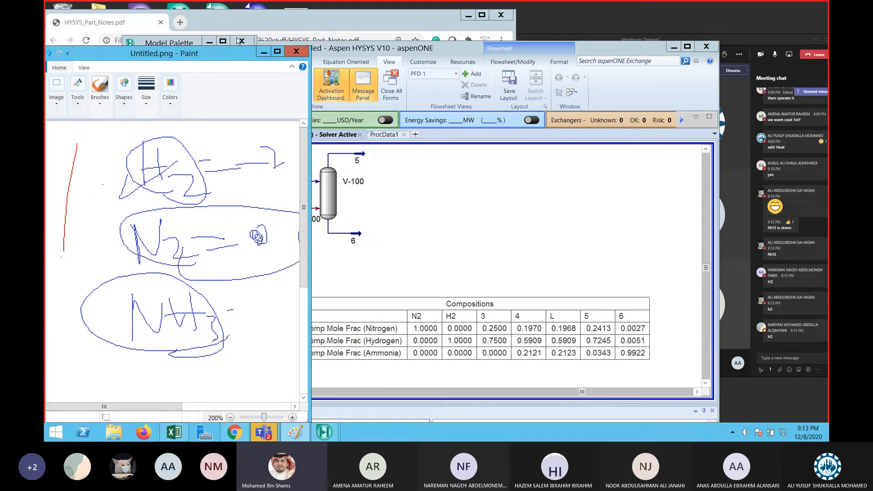
{"action": "left_click", "coordinate": [264, 52]}
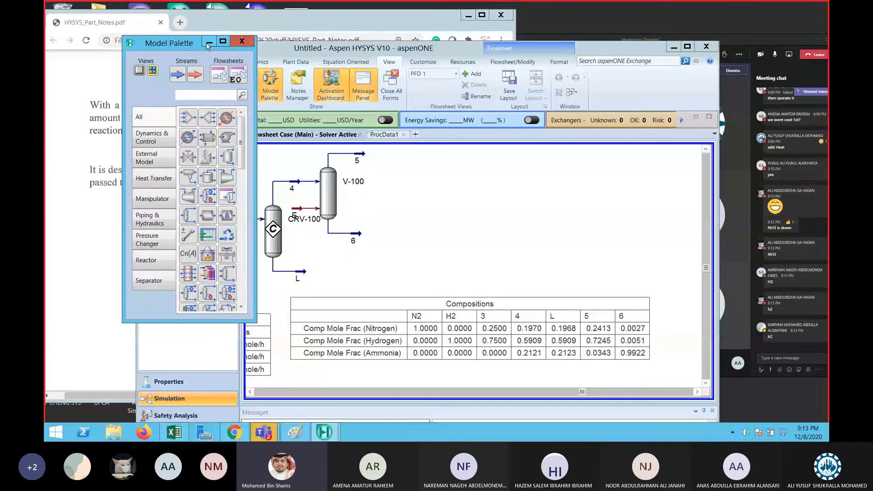
{"action": "left_click", "coordinate": [209, 44]}
{"action": "left_click_drag", "start_coordinate": [247, 27], "coordinate": [317, 34]}
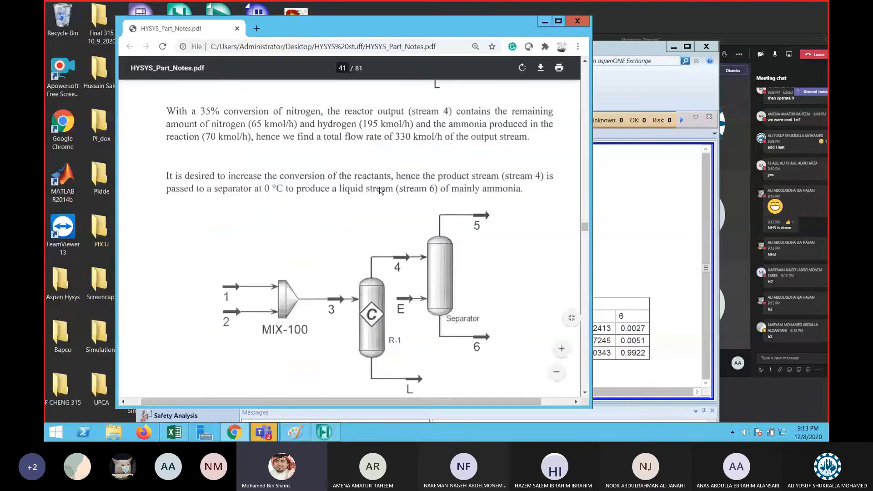
{"action": "left_click_drag", "start_coordinate": [469, 29], "coordinate": [402, 21]}
{"action": "scroll", "coordinate": [466, 200], "scroll_direction": "down", "scroll_amount": 2}
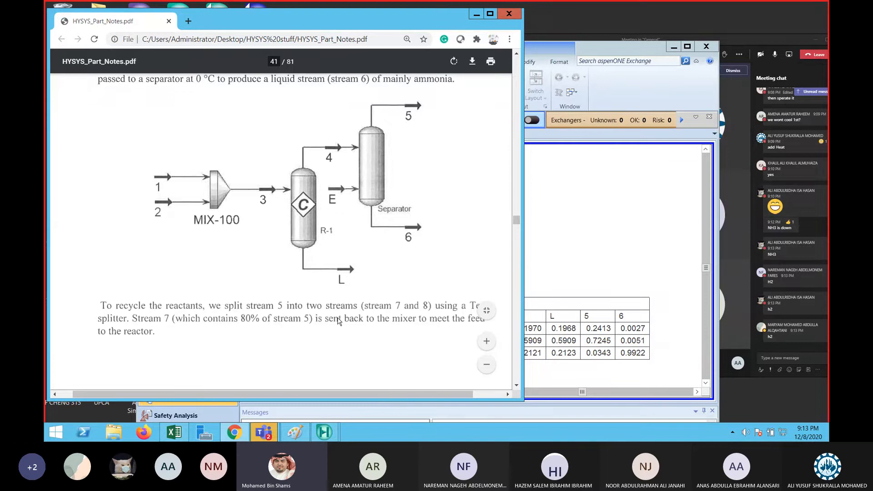
{"action": "scroll", "coordinate": [339, 320], "scroll_direction": "down", "scroll_amount": 1}
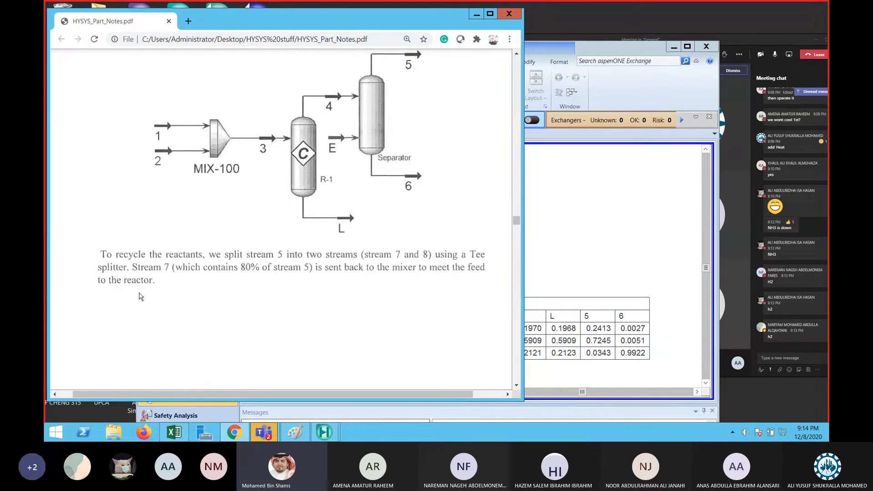
Switch to Aspen HYSYS and place a Tee on the flowsheet beside the outlet of stream 5.
{"action": "left_click", "coordinate": [570, 244]}
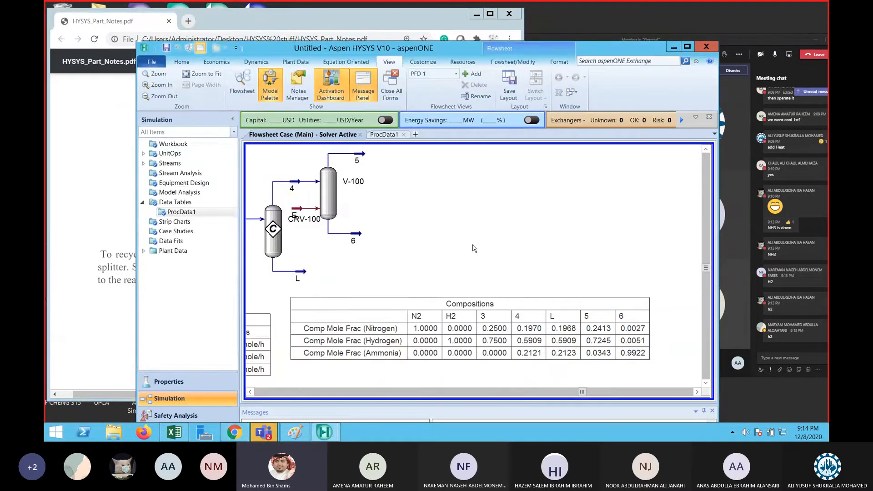
{"action": "left_click", "coordinate": [250, 392]}
{"action": "left_click", "coordinate": [250, 392]}
{"action": "left_click", "coordinate": [250, 392]}
{"action": "left_click", "coordinate": [250, 392]}
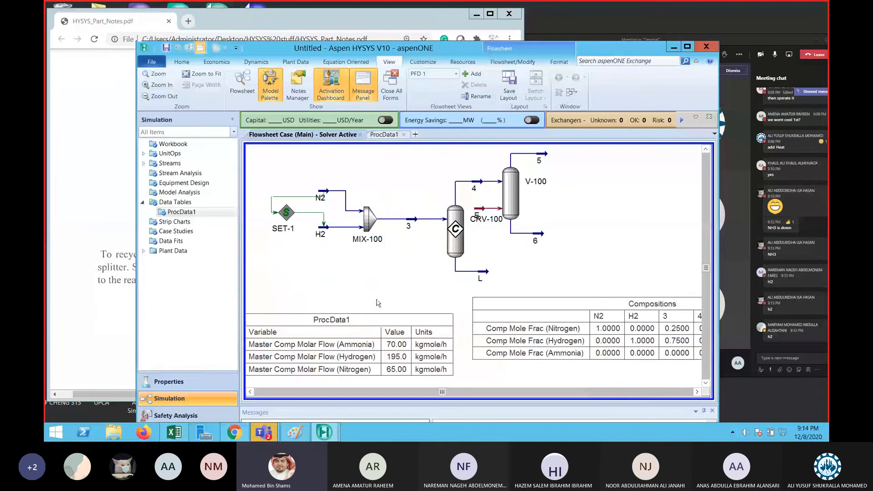
{"action": "left_click", "coordinate": [706, 148]}
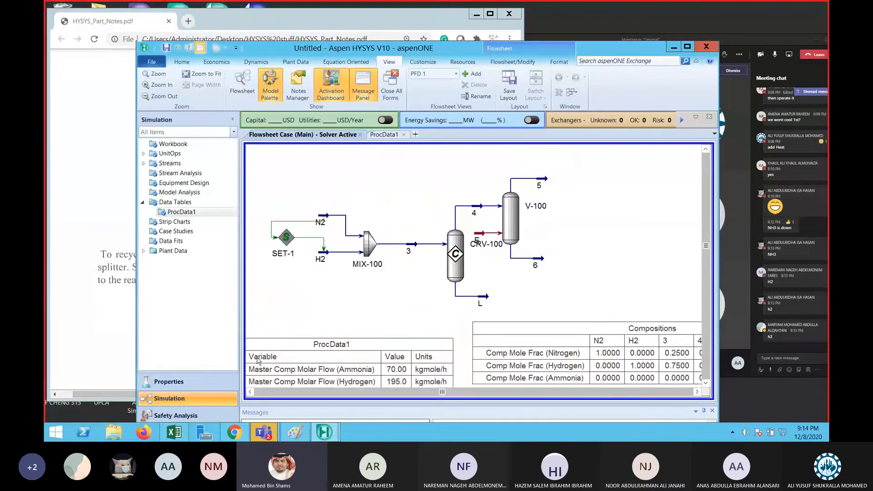
{"action": "left_click", "coordinate": [270, 92]}
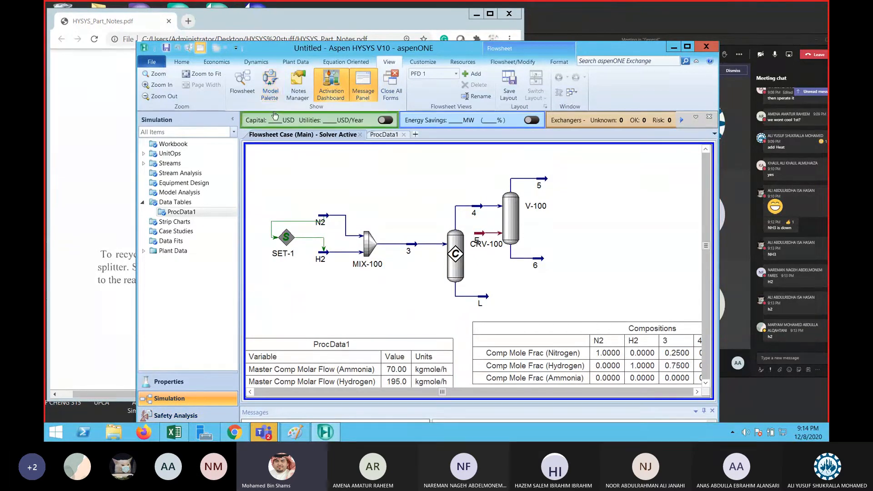
{"action": "left_click", "coordinate": [269, 81]}
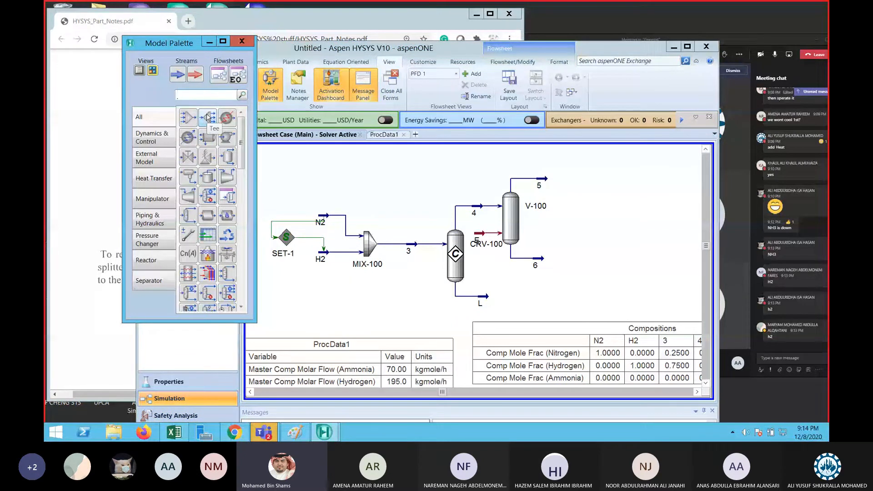
{"action": "left_click", "coordinate": [206, 119]}
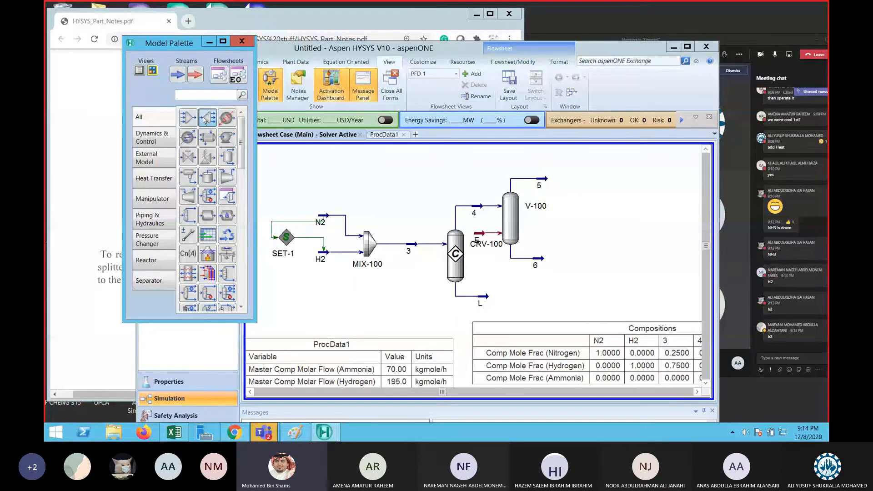
{"action": "left_click", "coordinate": [564, 182]}
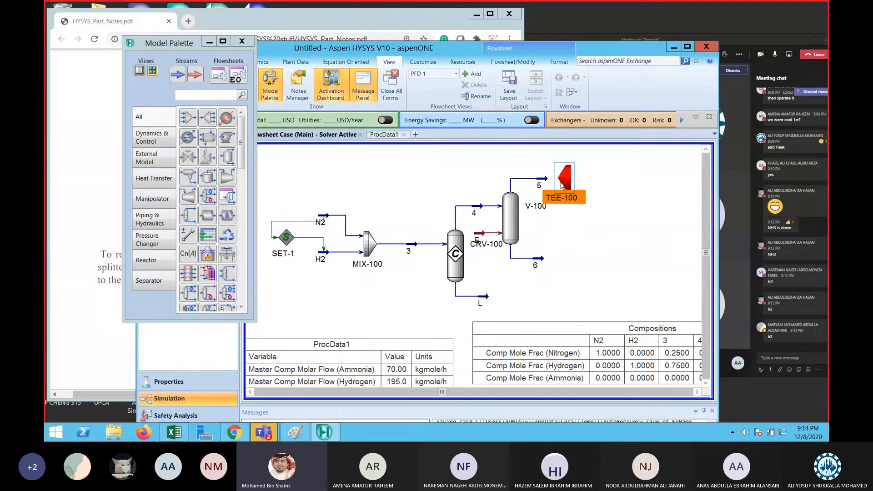
{"action": "left_click", "coordinate": [577, 234]}
Connect stream 5 as the inlet of TEE-100 and create outlet streams 7 and 8.
{"action": "double_click", "coordinate": [568, 186]}
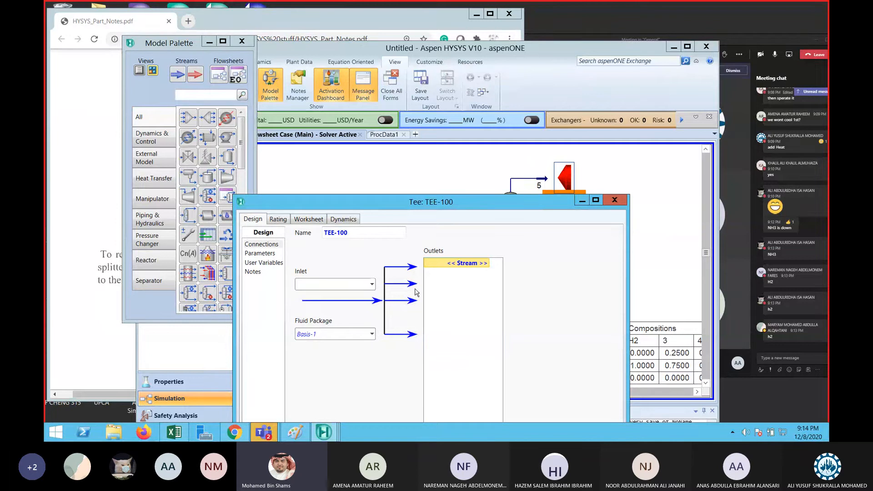
{"action": "left_click", "coordinate": [336, 284]}
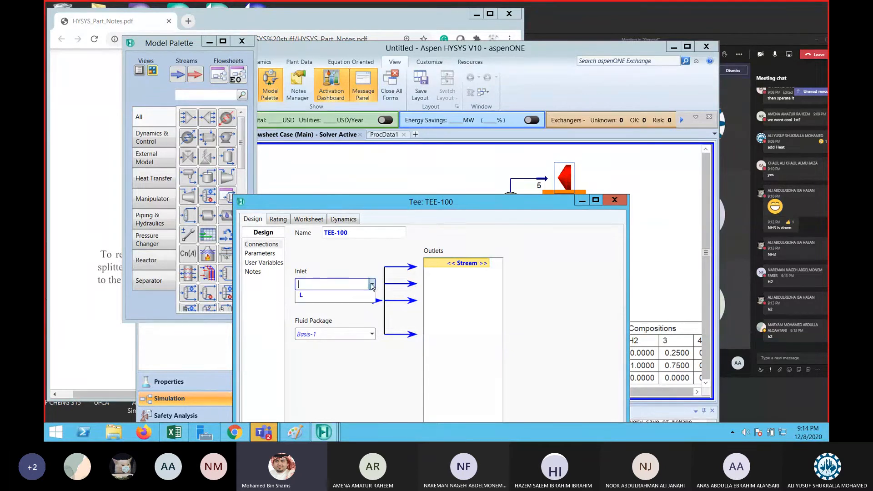
{"action": "left_click", "coordinate": [336, 299]}
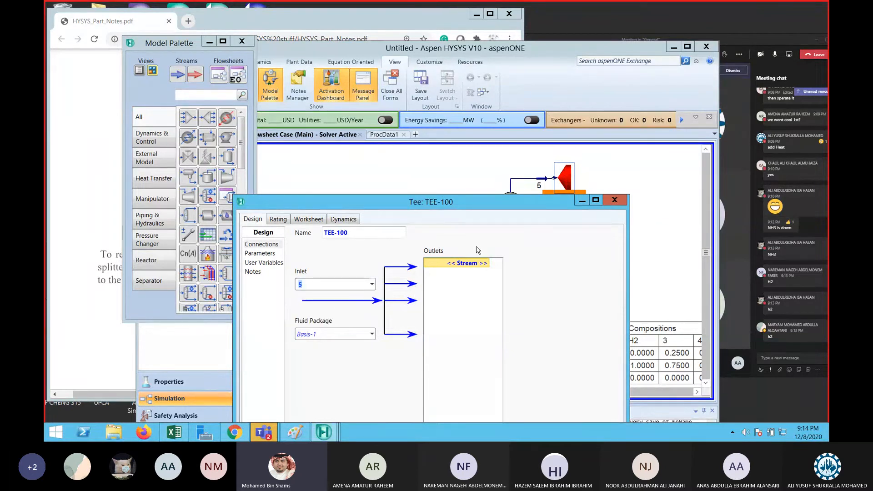
{"action": "left_click", "coordinate": [487, 263]}
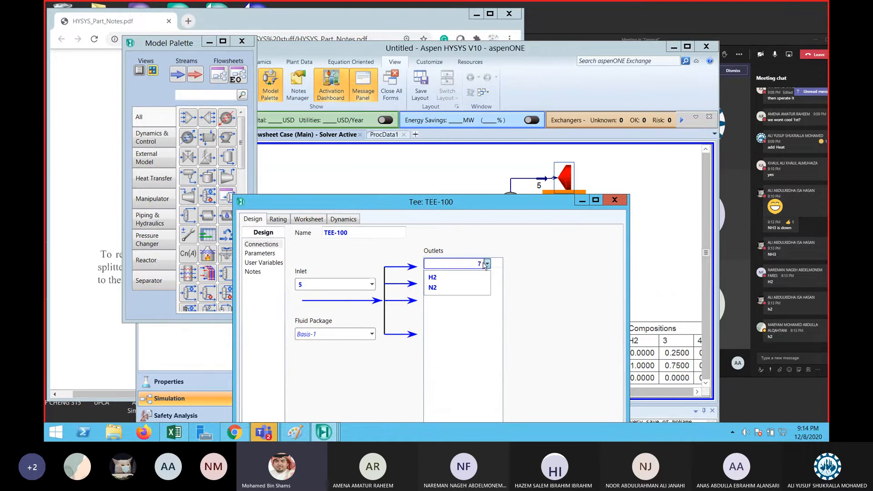
{"action": "key", "text": "Return"}
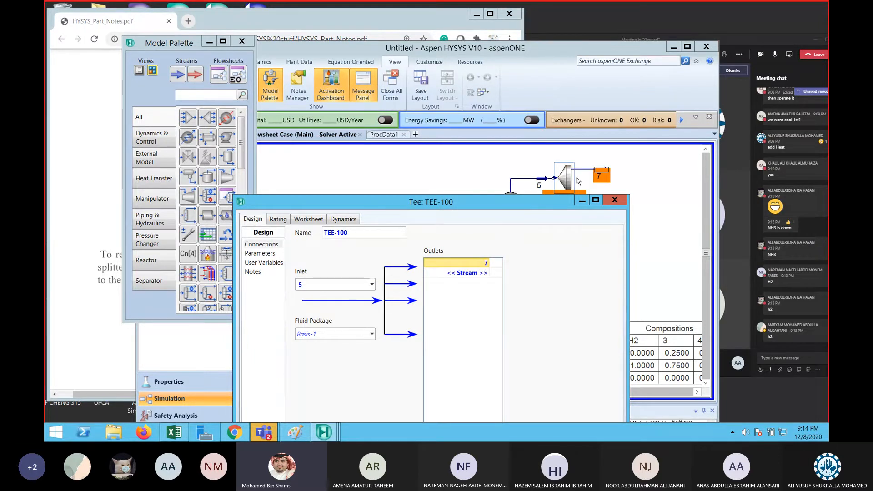
{"action": "left_click", "coordinate": [471, 273]}
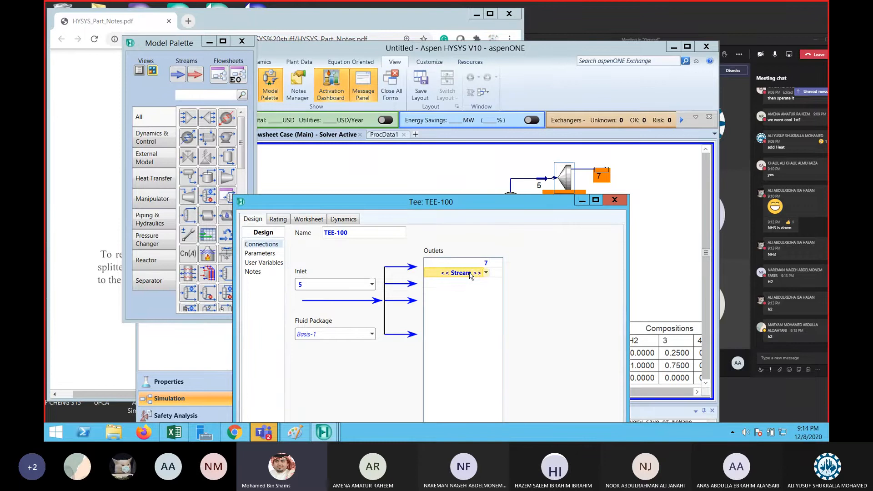
{"action": "type", "text": "8"}
{"action": "key", "text": "Return"}
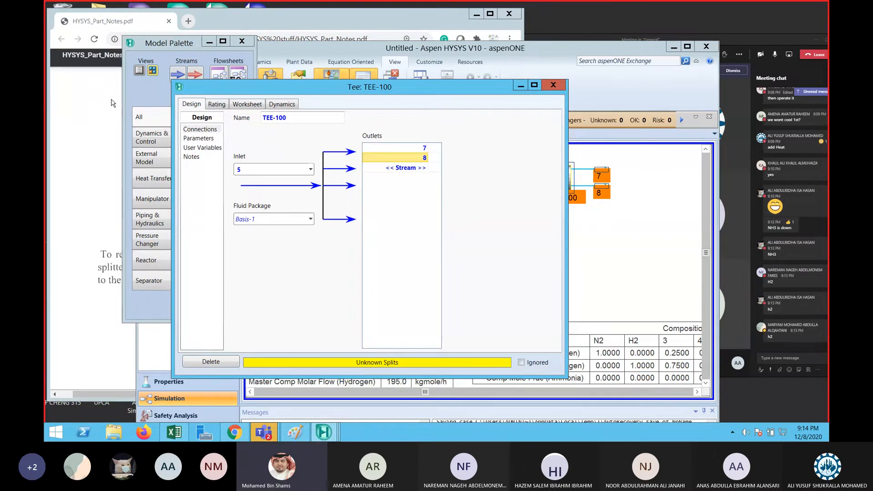
Set the flow ratio of stream 7 in TEE-100 to 0.8, and shift the tee slightly away from V-100.
{"action": "left_click", "coordinate": [199, 139]}
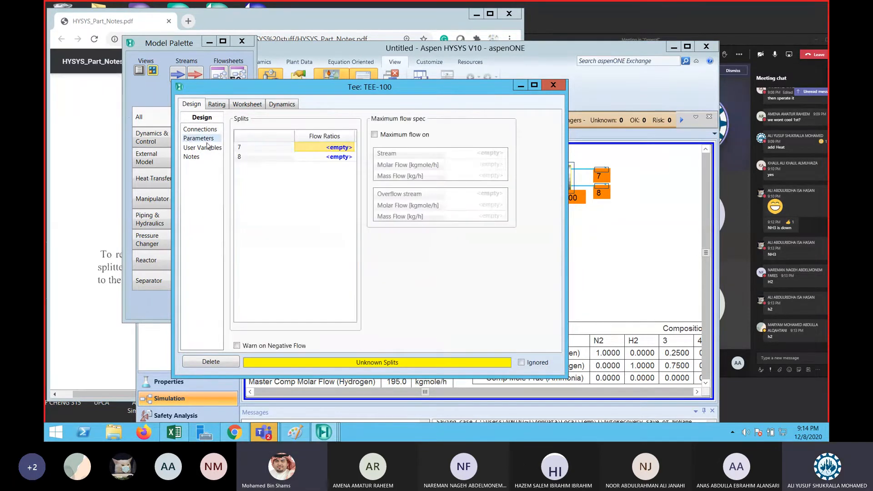
{"action": "left_click", "coordinate": [344, 148]}
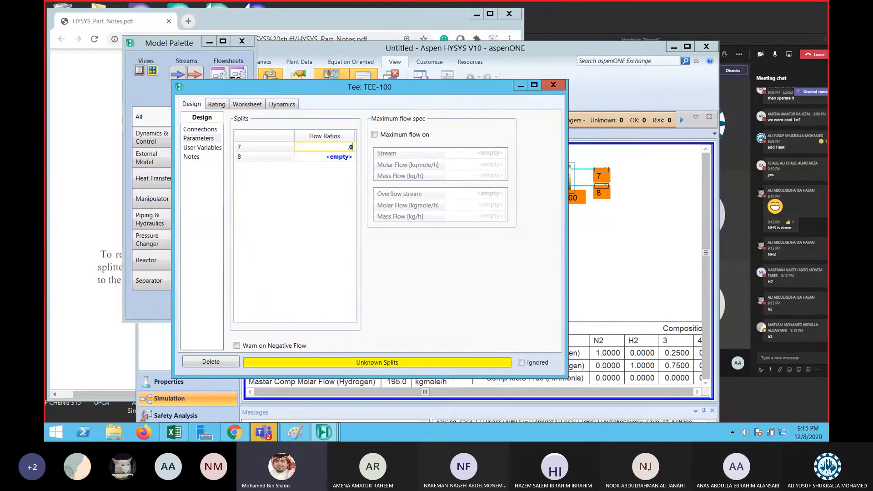
{"action": "type", "text": ".08"}
{"action": "key", "text": "Left"}
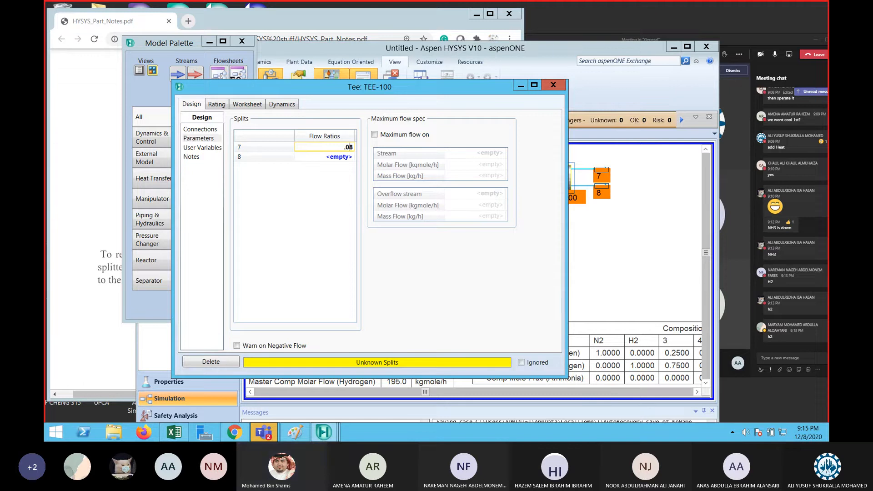
{"action": "key", "text": "BackSpace"}
{"action": "key", "text": "Return"}
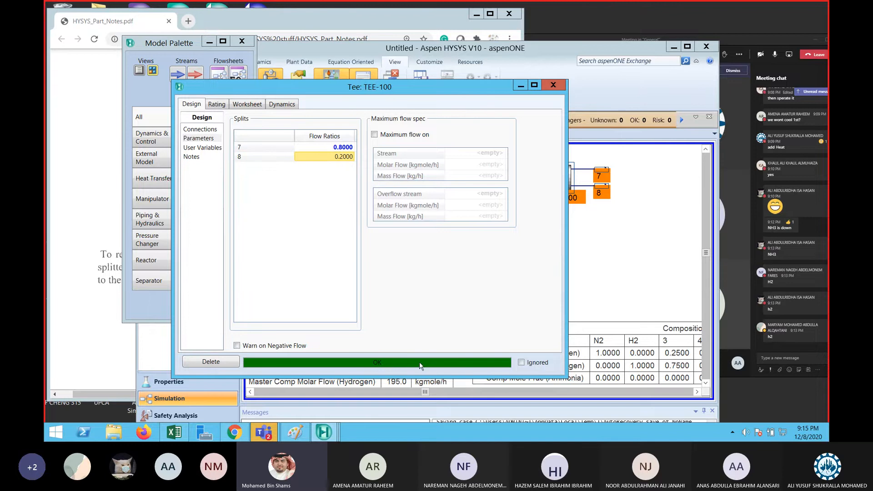
{"action": "left_click", "coordinate": [553, 85]}
{"action": "left_click_drag", "start_coordinate": [567, 185], "coordinate": [575, 187]}
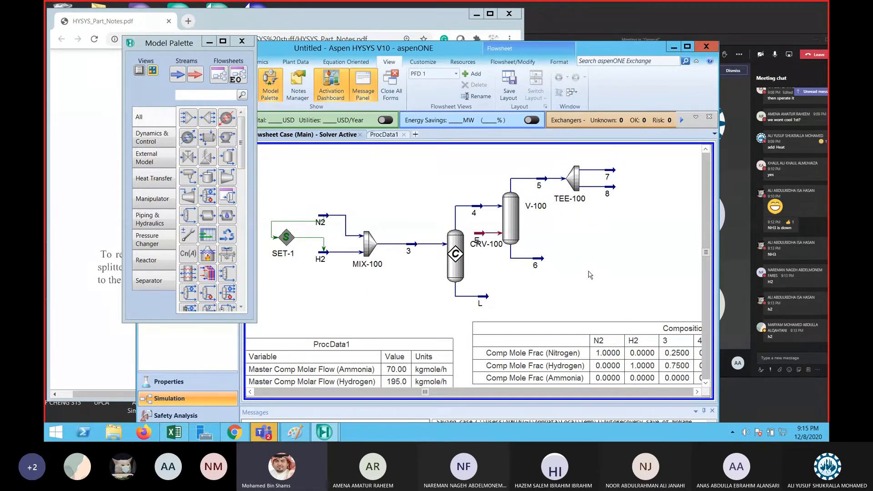
Check the recycle instruction in HYSYS_Part_Notes.pdf and add stream 7 as a third inlet of mixer MIX-100 in Aspen HYSYS.
{"action": "left_click", "coordinate": [77, 328]}
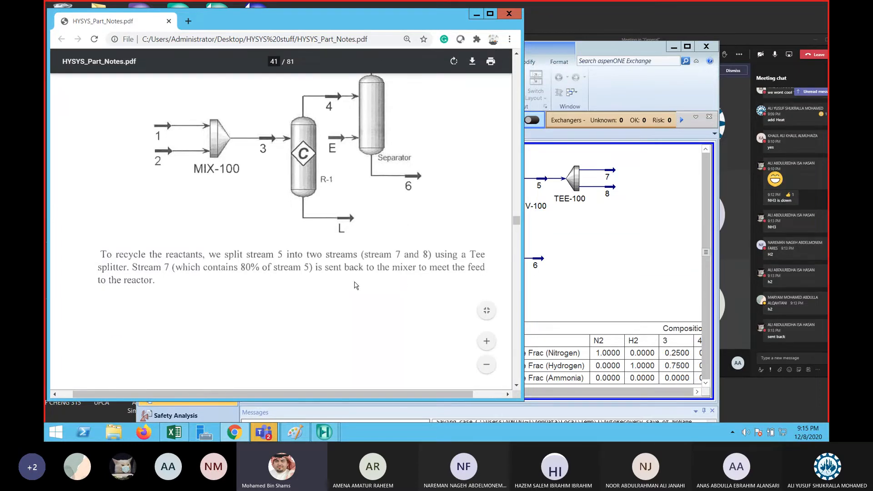
{"action": "scroll", "coordinate": [403, 287], "scroll_direction": "down", "scroll_amount": 3}
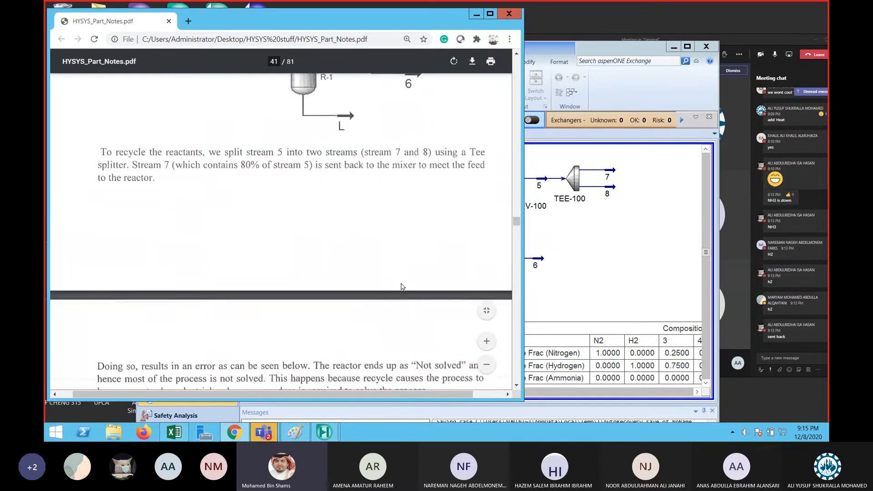
{"action": "scroll", "coordinate": [403, 287], "scroll_direction": "up", "scroll_amount": 3}
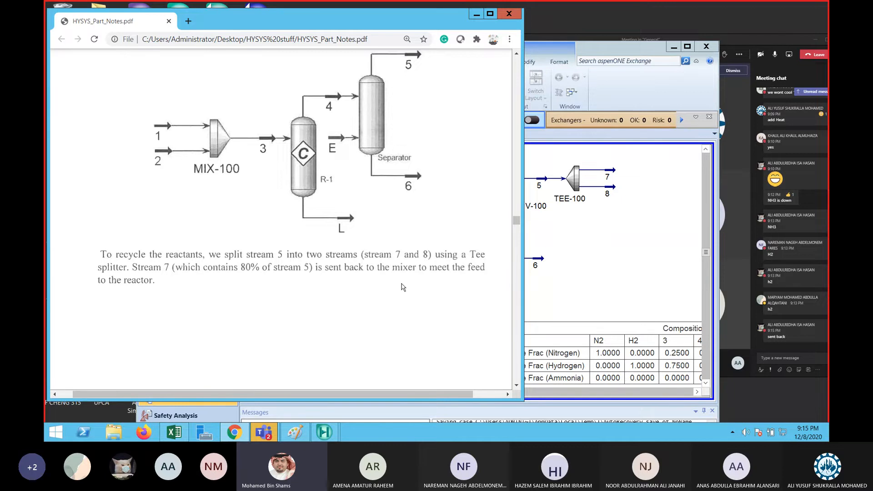
{"action": "left_click", "coordinate": [585, 256]}
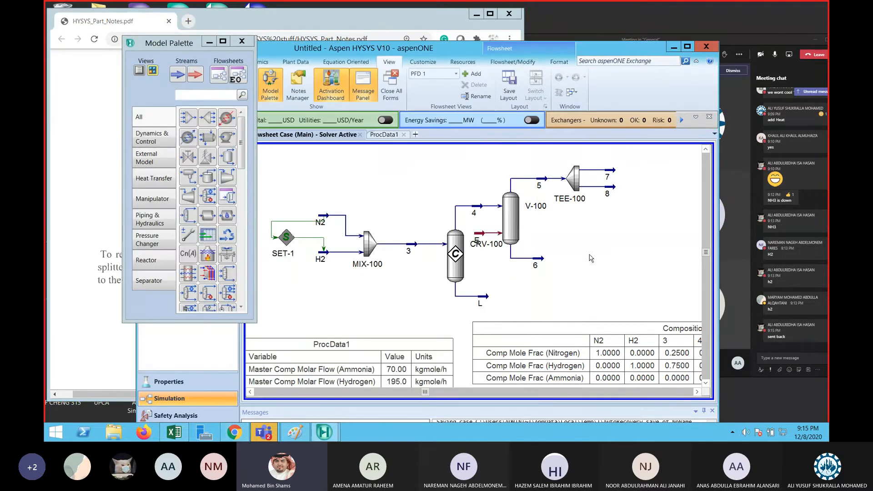
{"action": "left_click", "coordinate": [209, 41]}
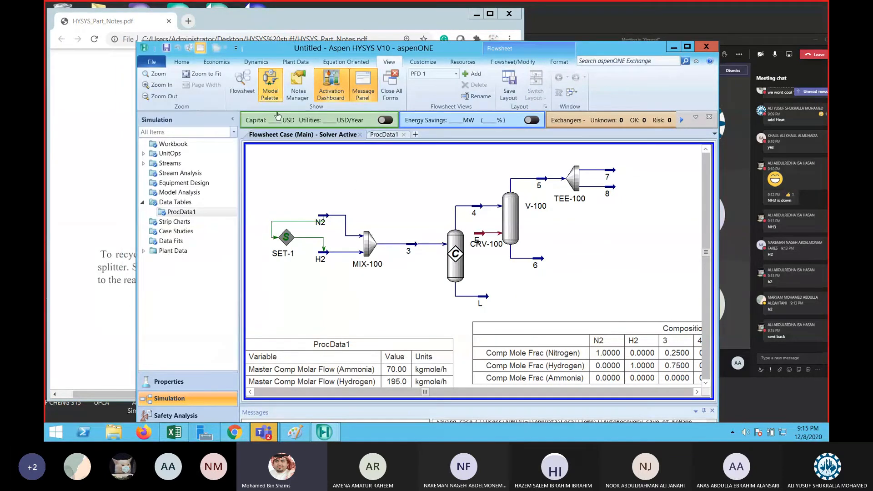
{"action": "left_click", "coordinate": [368, 246]}
{"action": "double_click", "coordinate": [368, 246]}
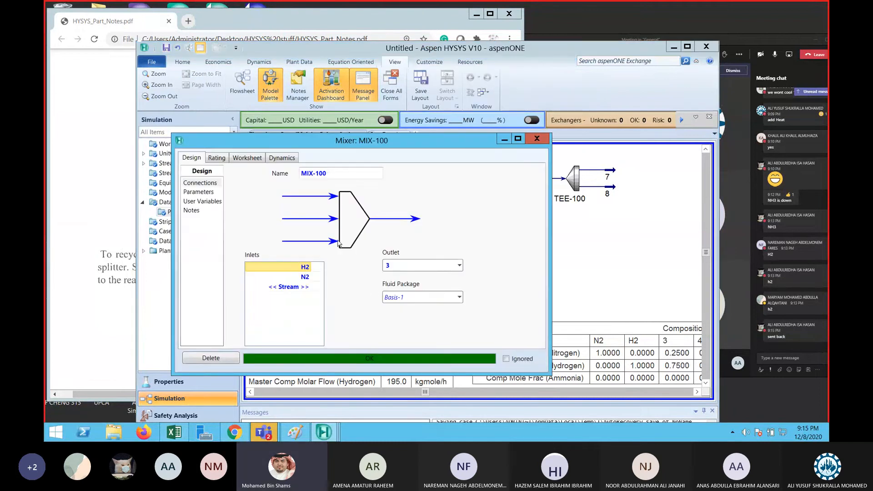
{"action": "left_click_drag", "start_coordinate": [353, 141], "coordinate": [254, 73]}
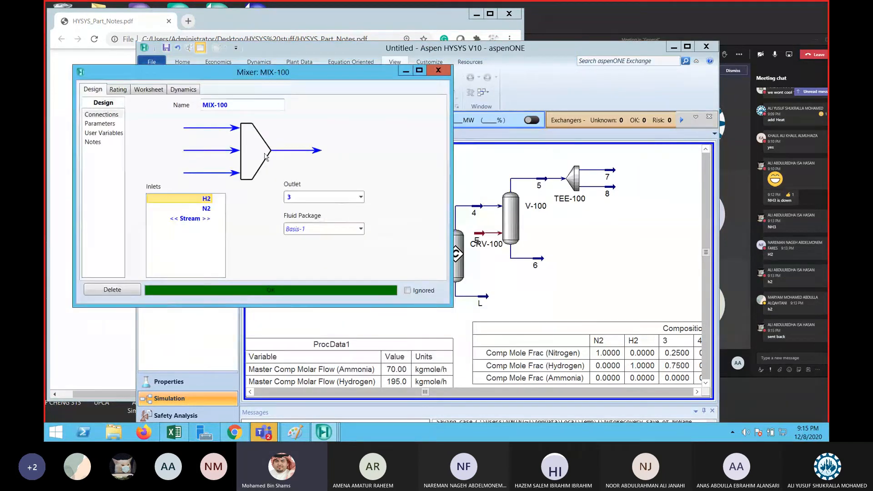
{"action": "left_click", "coordinate": [211, 220]}
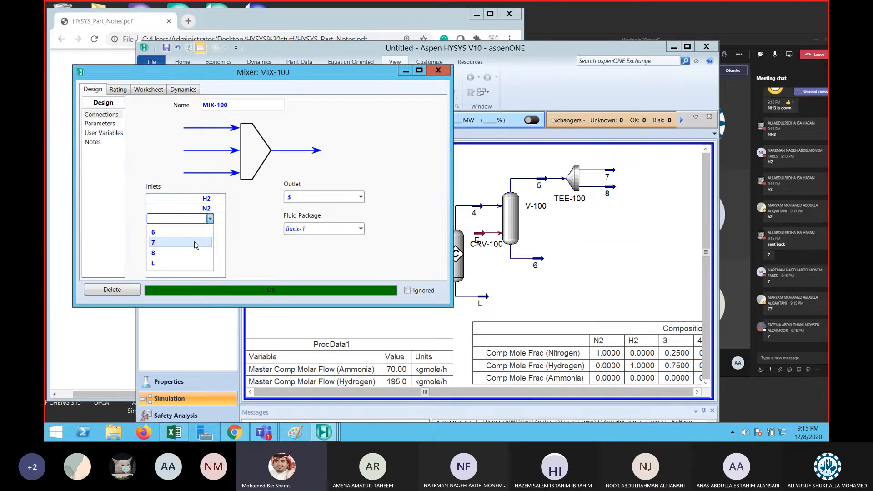
{"action": "left_click", "coordinate": [196, 245]}
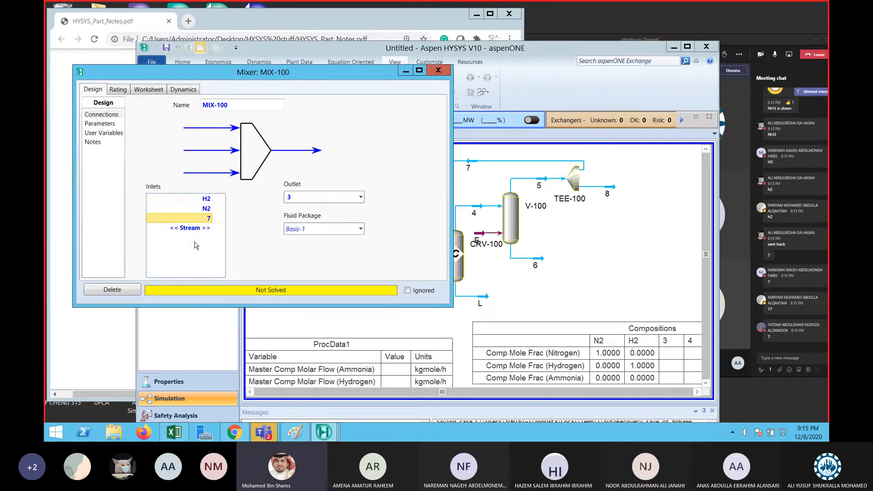
Move the mixer dialog and the HYSYS window apart, and shift MIX-100 slightly toward the reactor.
{"action": "left_click_drag", "start_coordinate": [325, 83], "coordinate": [224, 73]}
{"action": "left_click_drag", "start_coordinate": [394, 48], "coordinate": [481, 59]}
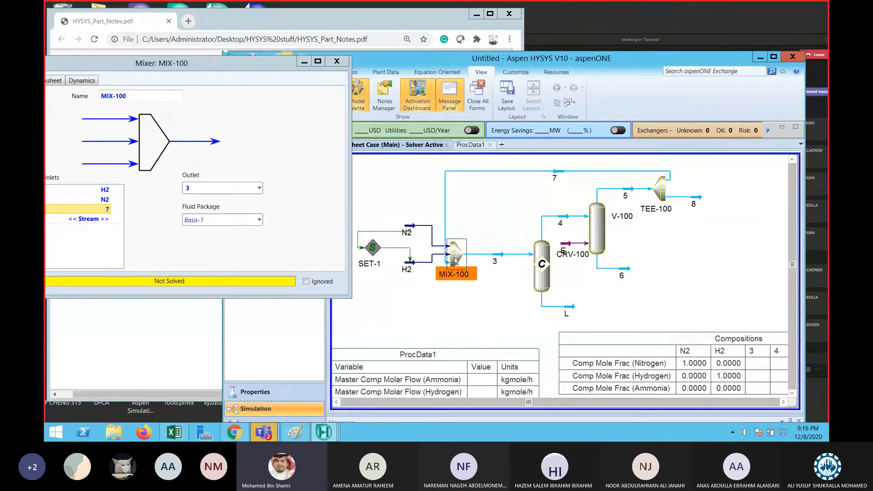
{"action": "left_click_drag", "start_coordinate": [456, 257], "coordinate": [470, 258]}
{"action": "left_click", "coordinate": [476, 315]}
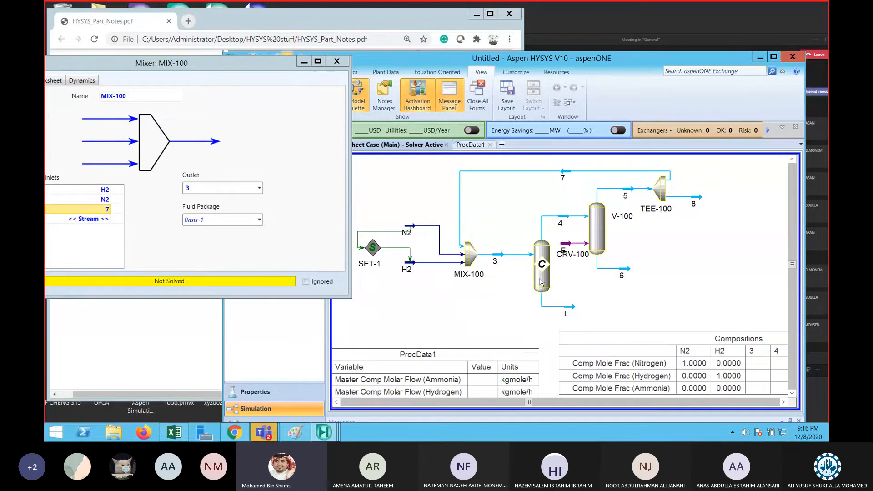
Rearrange V-100, MIX-100 and reactor CRV-100 so the separator clears the reactor label and stream 3 runs straight, and close the mixer dialog.
{"action": "mouse_move", "coordinate": [569, 316]}
{"action": "left_click_drag", "start_coordinate": [576, 256], "coordinate": [606, 244]}
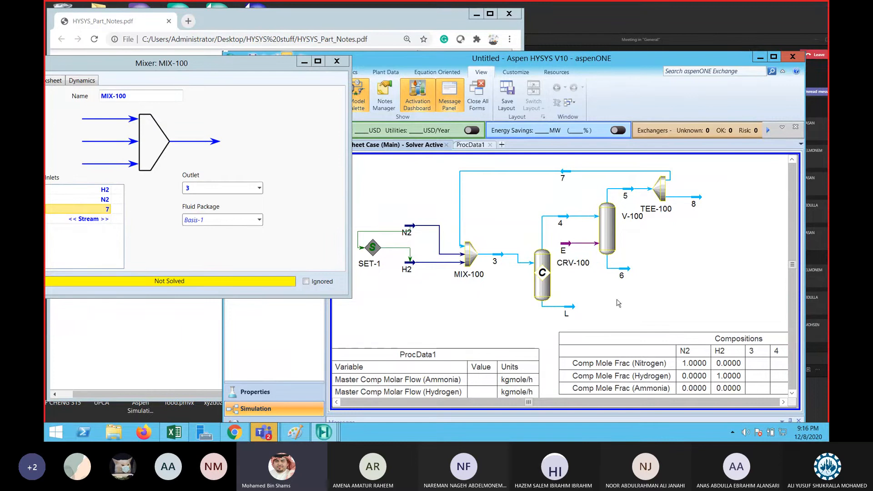
{"action": "mouse_move", "coordinate": [469, 254]}
{"action": "left_mouse_down"}
{"action": "mouse_move", "coordinate": [469, 263]}
{"action": "mouse_move", "coordinate": [465, 259]}
{"action": "left_mouse_up"}
{"action": "left_click", "coordinate": [514, 282]}
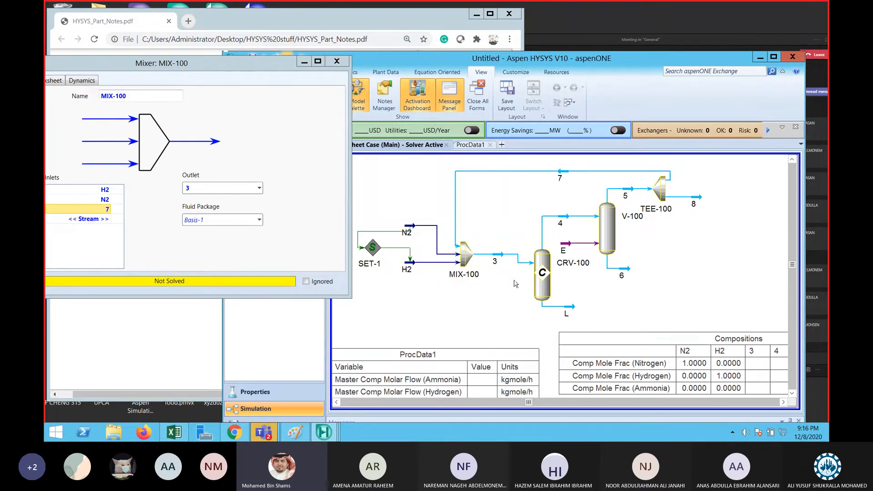
{"action": "left_click_drag", "start_coordinate": [534, 282], "coordinate": [533, 274]}
{"action": "left_click", "coordinate": [519, 304]}
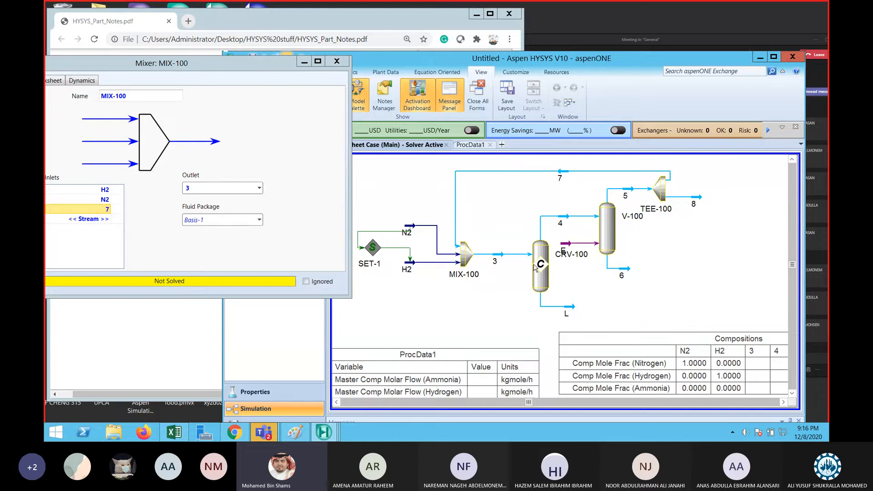
{"action": "mouse_move", "coordinate": [582, 260]}
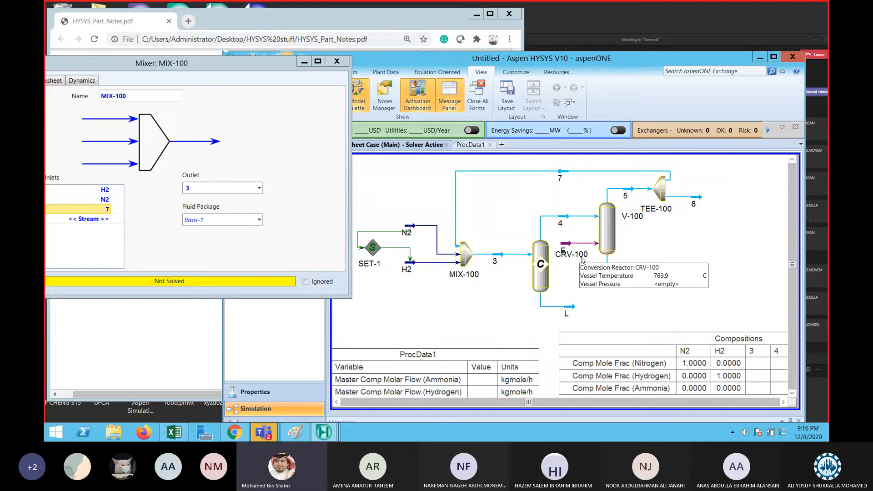
{"action": "left_click", "coordinate": [336, 61]}
Check the fix for the unsolved recycle loop in HYSYS_Part_Notes.pdf, and remove stream 7 from the inlets of MIX-100 in Aspen HYSYS.
{"action": "left_click", "coordinate": [189, 300]}
{"action": "scroll", "coordinate": [197, 307], "scroll_direction": "down", "scroll_amount": 5}
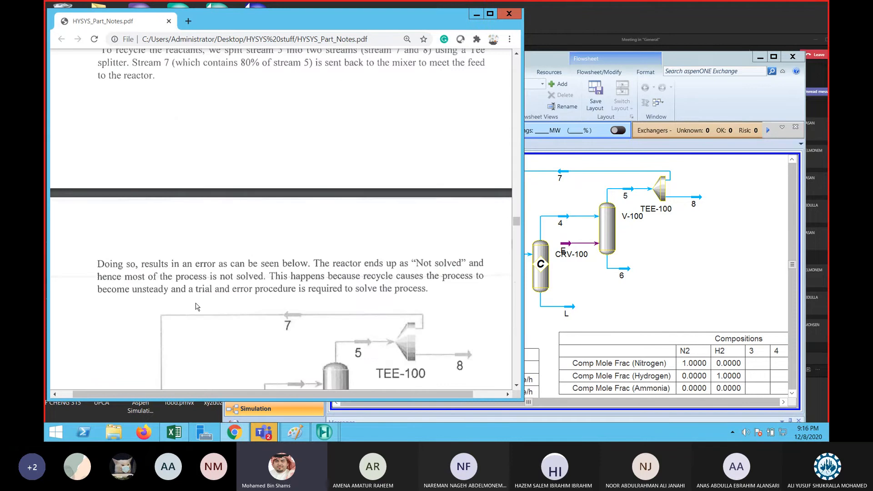
{"action": "scroll", "coordinate": [197, 307], "scroll_direction": "down", "scroll_amount": 1}
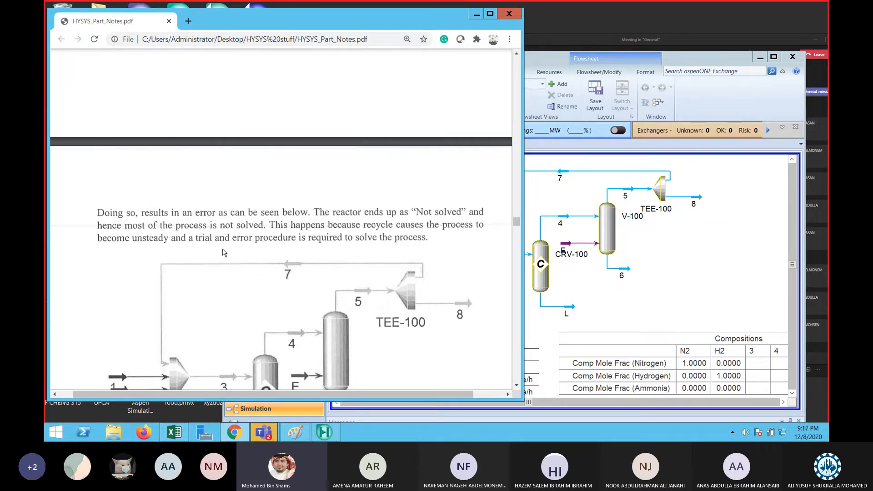
{"action": "scroll", "coordinate": [225, 253], "scroll_direction": "down", "scroll_amount": 5}
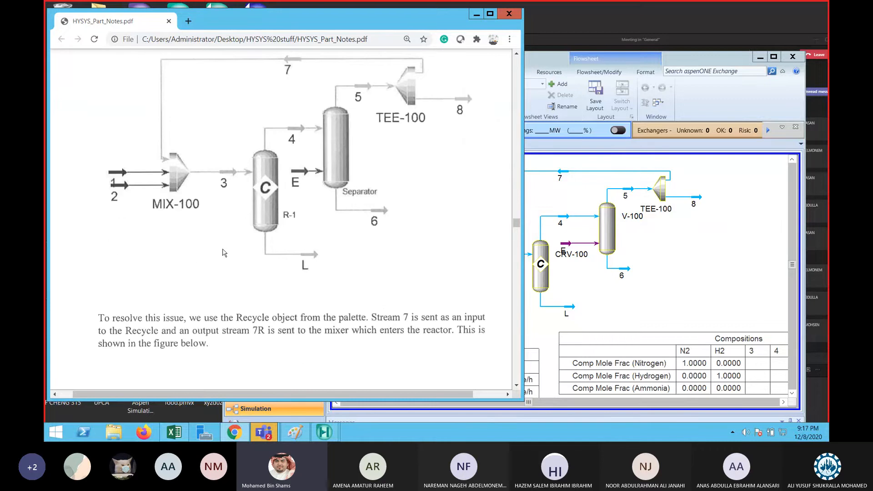
{"action": "left_click", "coordinate": [682, 269]}
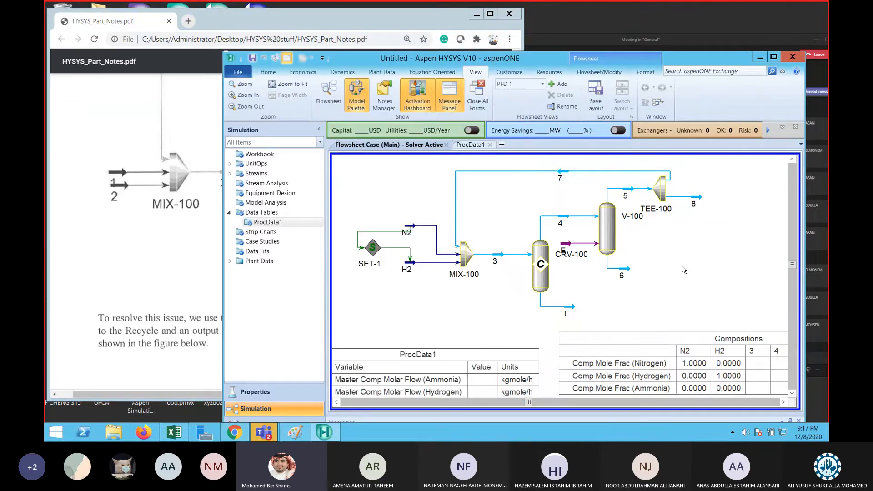
{"action": "mouse_move", "coordinate": [562, 175]}
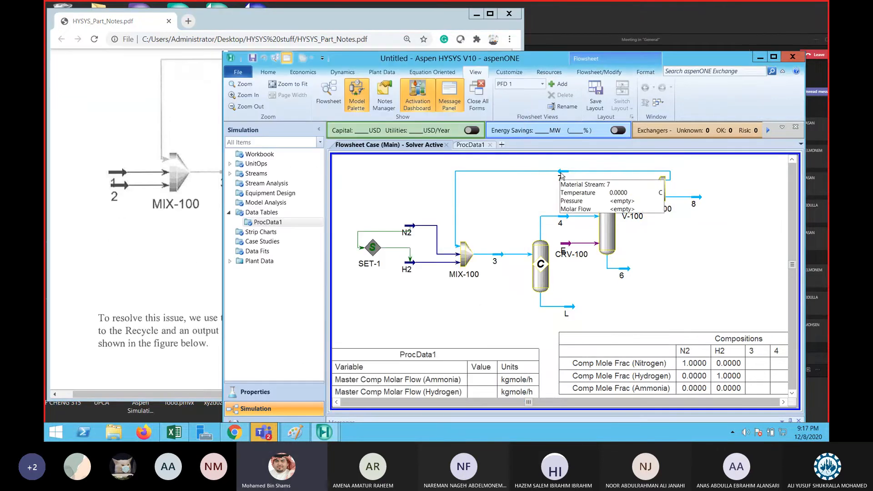
{"action": "left_click", "coordinate": [561, 175]}
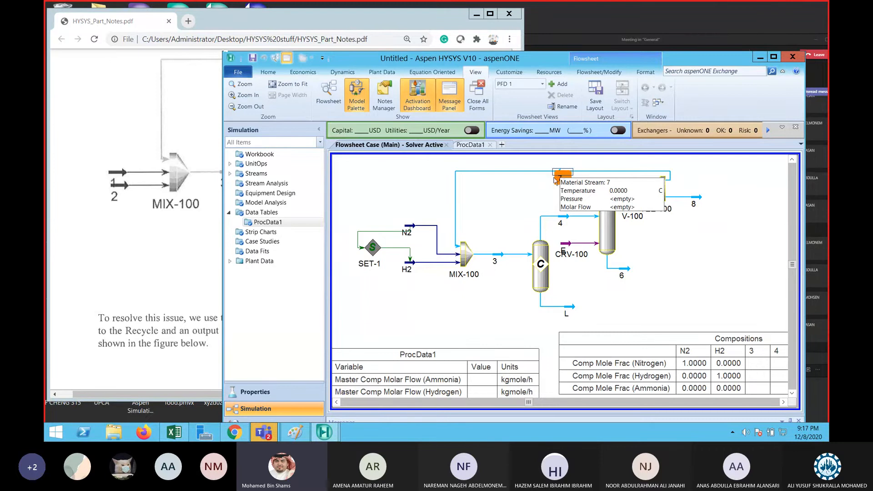
{"action": "mouse_move", "coordinate": [466, 250]}
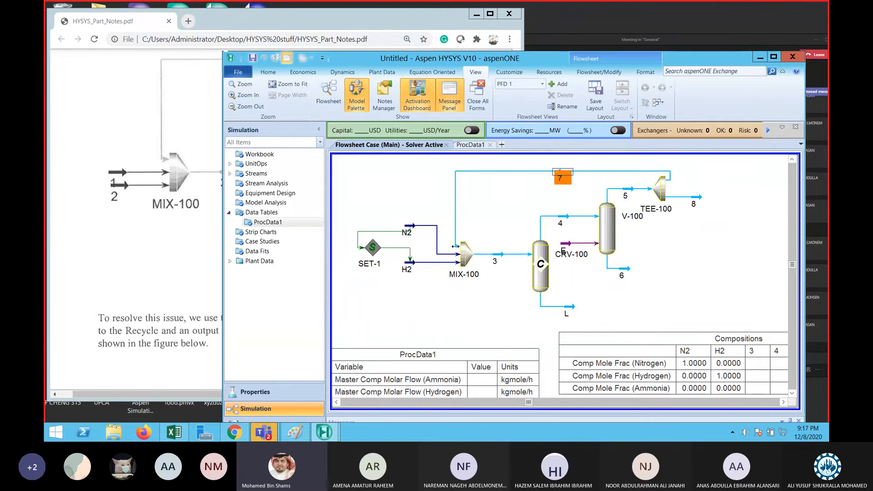
{"action": "left_click", "coordinate": [464, 249]}
{"action": "double_click", "coordinate": [462, 249]}
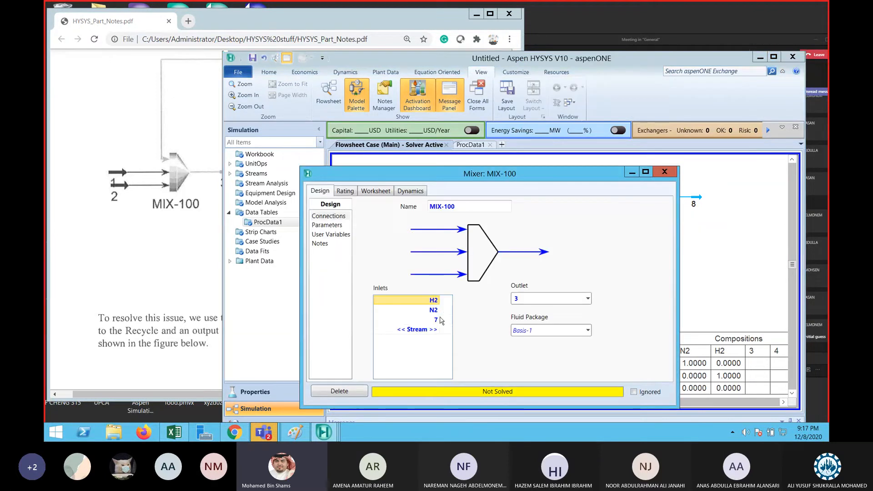
{"action": "left_click", "coordinate": [437, 321]}
{"action": "left_click", "coordinate": [437, 321]}
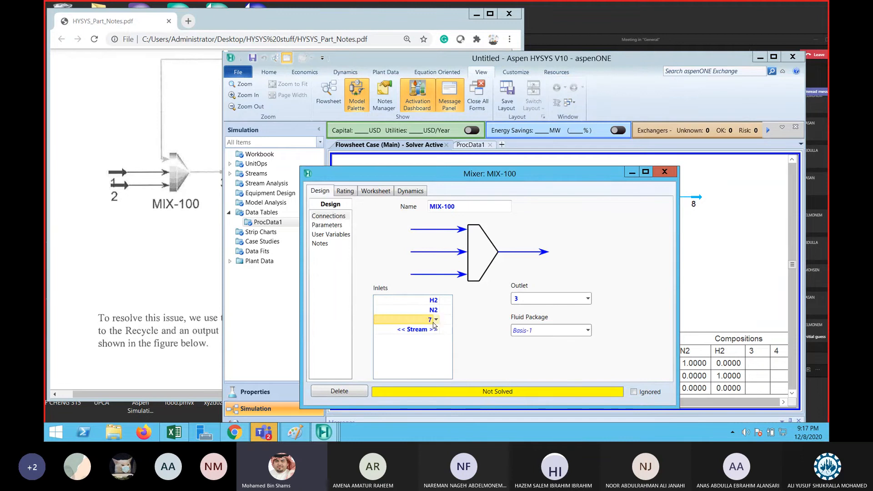
{"action": "left_click", "coordinate": [431, 323]}
{"action": "key", "text": "Delete"}
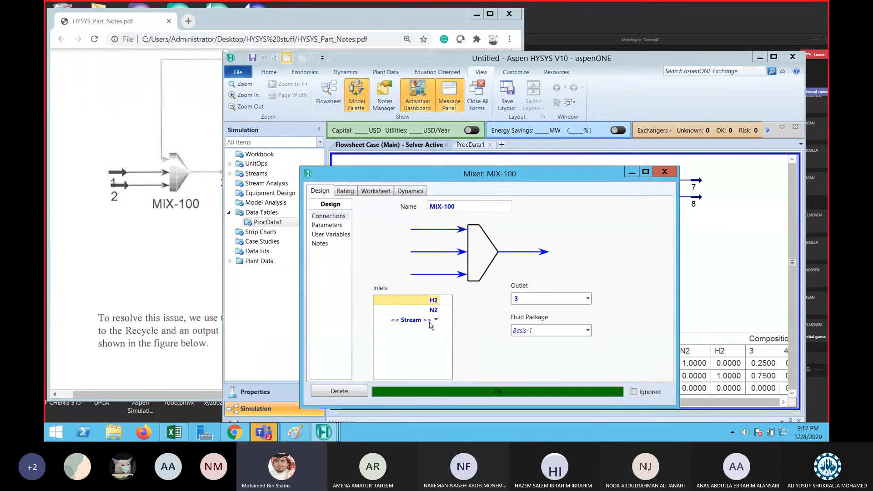
{"action": "left_click", "coordinate": [665, 173]}
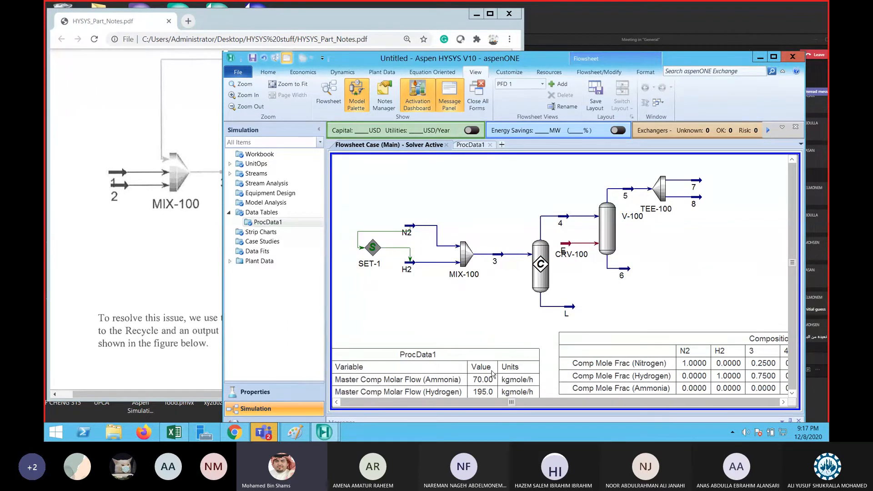
Place a Recycle object in the flowsheet above the reactor and open its connections.
{"action": "left_click", "coordinate": [361, 92]}
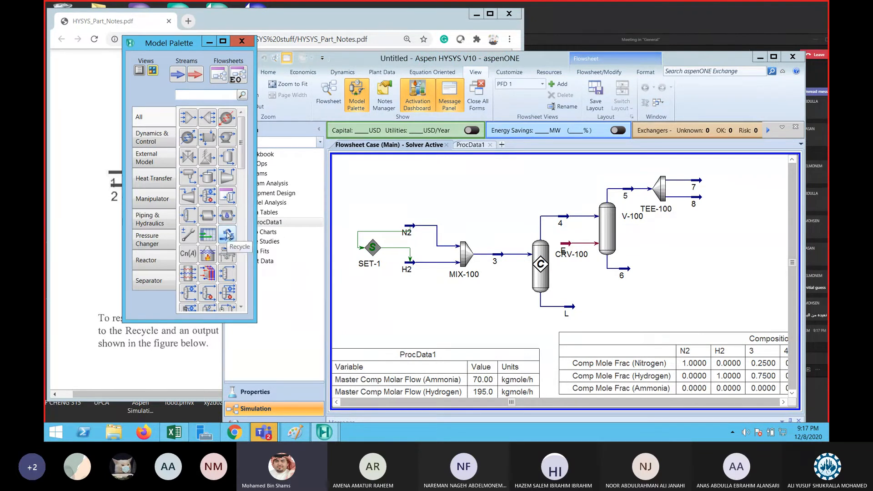
{"action": "left_click", "coordinate": [227, 234]}
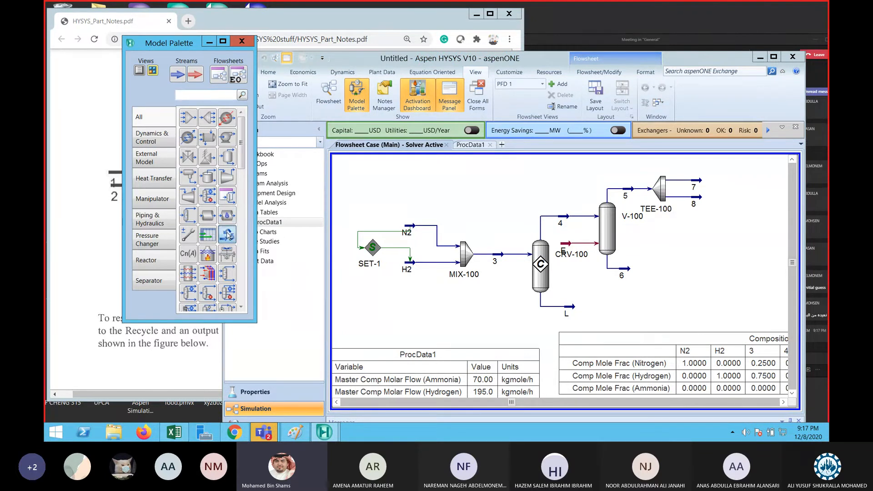
{"action": "left_click", "coordinate": [514, 190]}
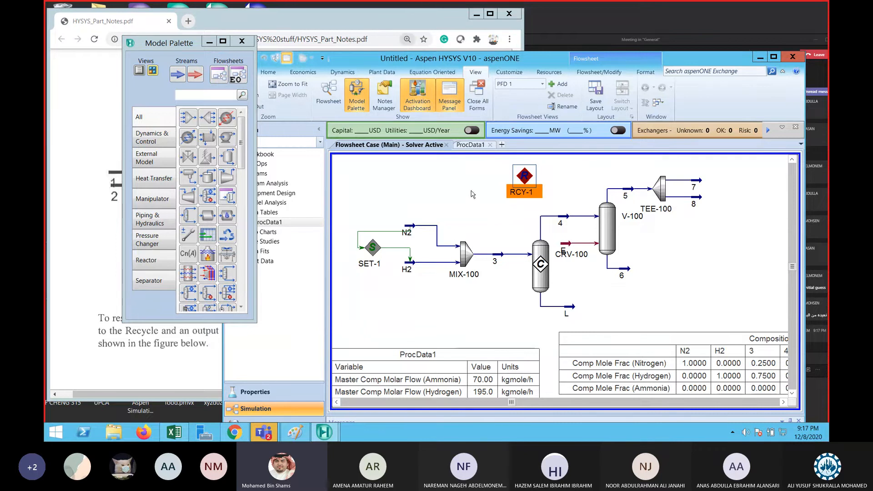
{"action": "double_click", "coordinate": [525, 178]}
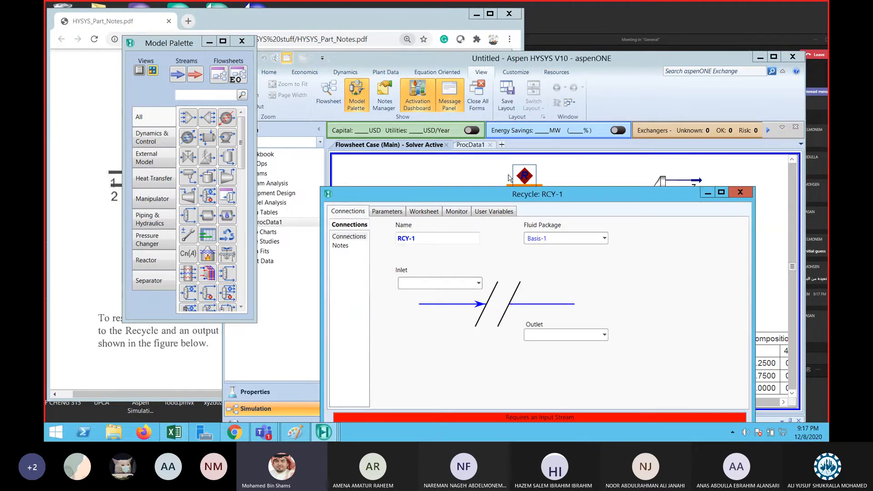
{"action": "left_click_drag", "start_coordinate": [511, 197], "coordinate": [525, 116]}
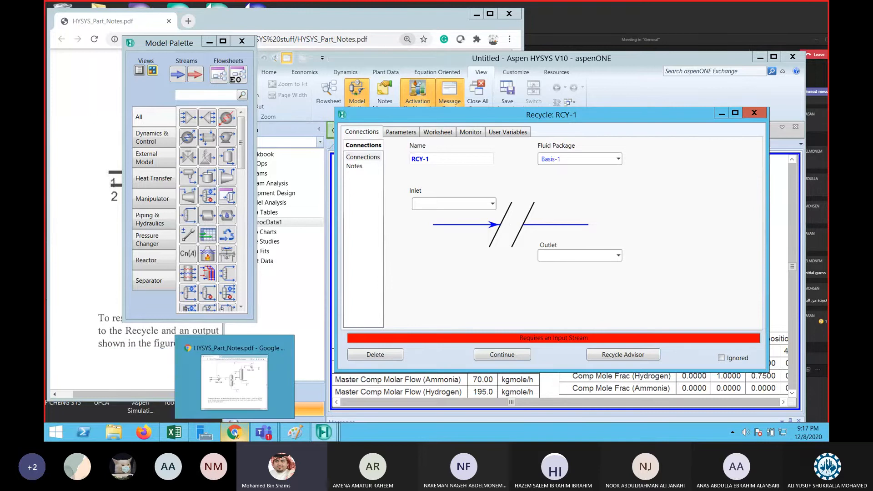
Switch to HYSYS_Part_Notes.pdf and examine the tearing technique diagram on page 37, showing assumed and calculated stream 7.
{"action": "left_click", "coordinate": [235, 434]}
{"action": "scroll", "coordinate": [295, 272], "scroll_direction": "up", "scroll_amount": 15}
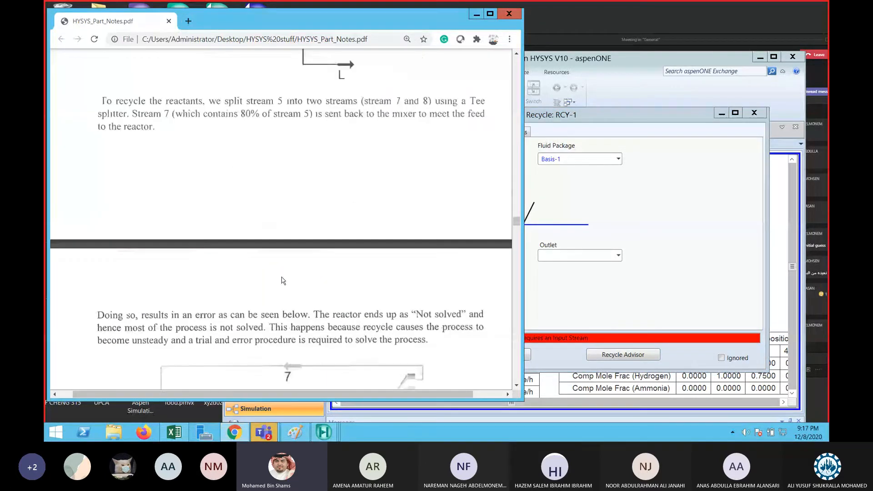
{"action": "left_click_drag", "start_coordinate": [616, 61], "coordinate": [677, 59]}
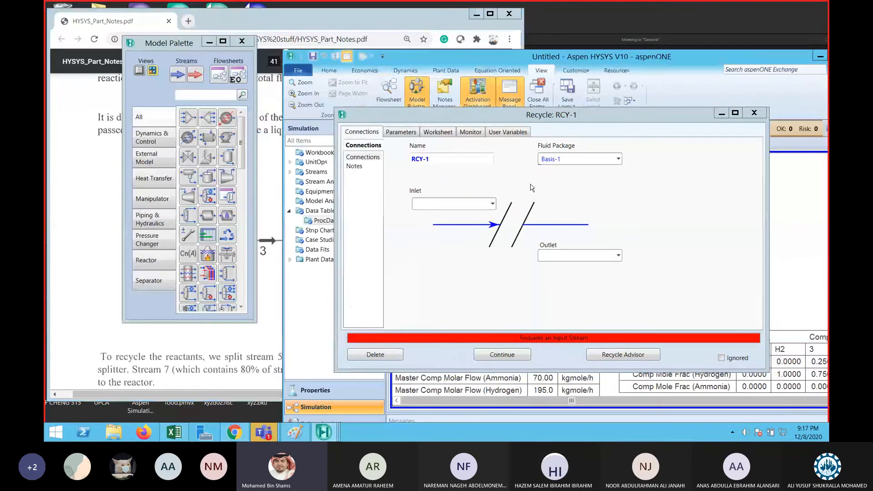
{"action": "left_click", "coordinate": [210, 42]}
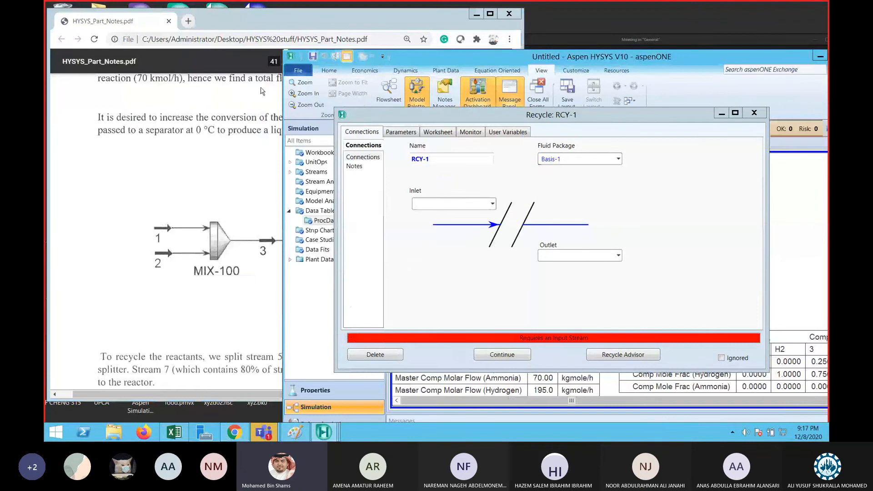
{"action": "left_click", "coordinate": [339, 24]}
{"action": "left_click_drag", "start_coordinate": [338, 24], "coordinate": [245, 58]}
{"action": "scroll", "coordinate": [272, 223], "scroll_direction": "up", "scroll_amount": 15}
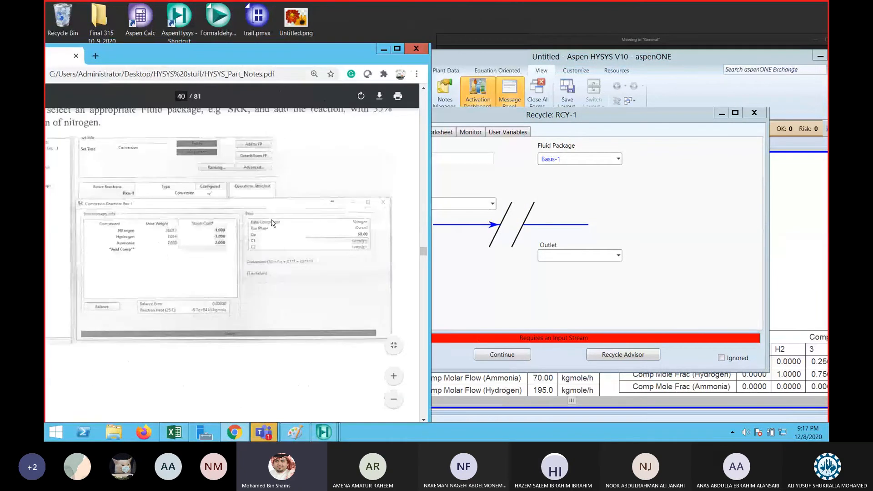
{"action": "scroll", "coordinate": [272, 222], "scroll_direction": "up", "scroll_amount": 20}
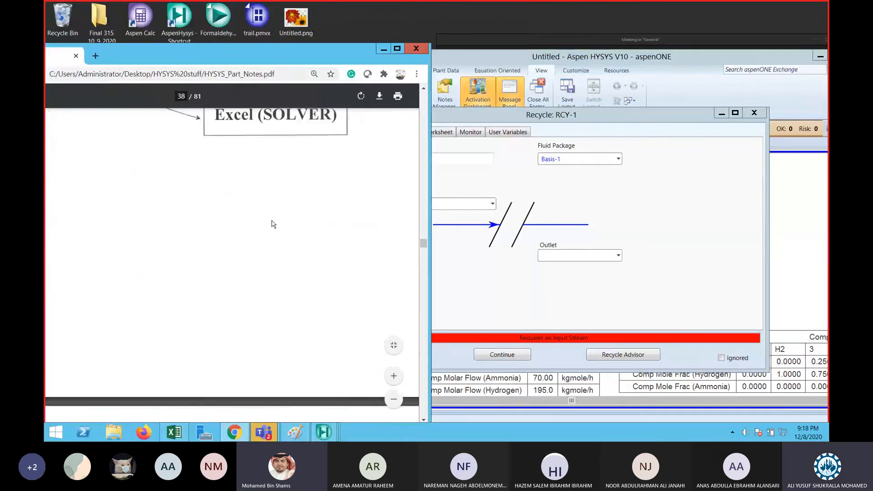
{"action": "scroll", "coordinate": [274, 223], "scroll_direction": "up", "scroll_amount": 15}
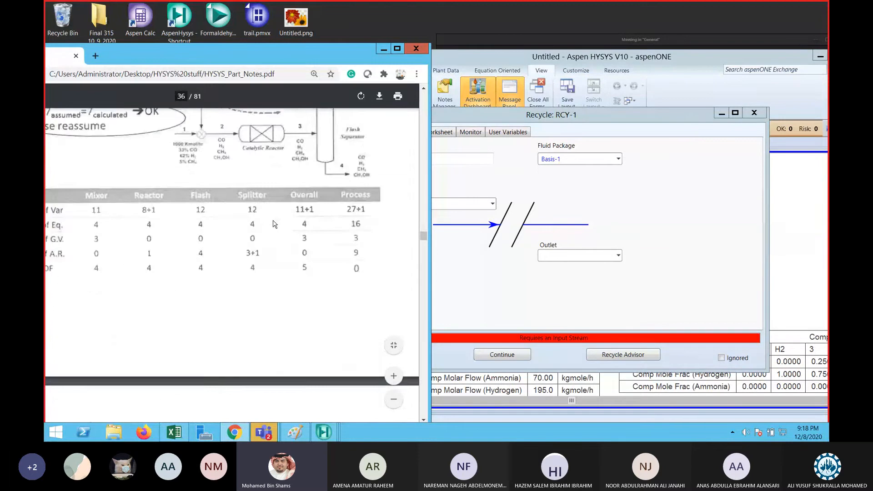
{"action": "scroll", "coordinate": [273, 224], "scroll_direction": "down", "scroll_amount": 2}
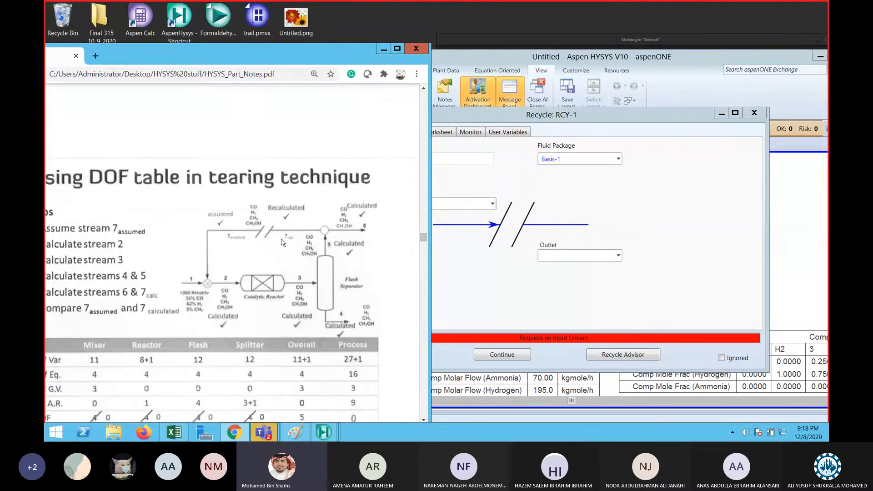
{"action": "left_click_drag", "start_coordinate": [353, 59], "coordinate": [372, 34]}
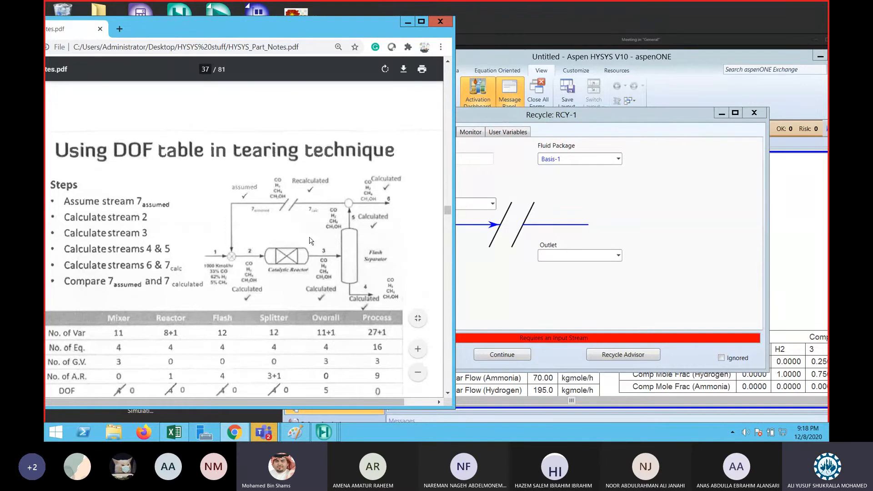
{"action": "left_click", "coordinate": [418, 349]}
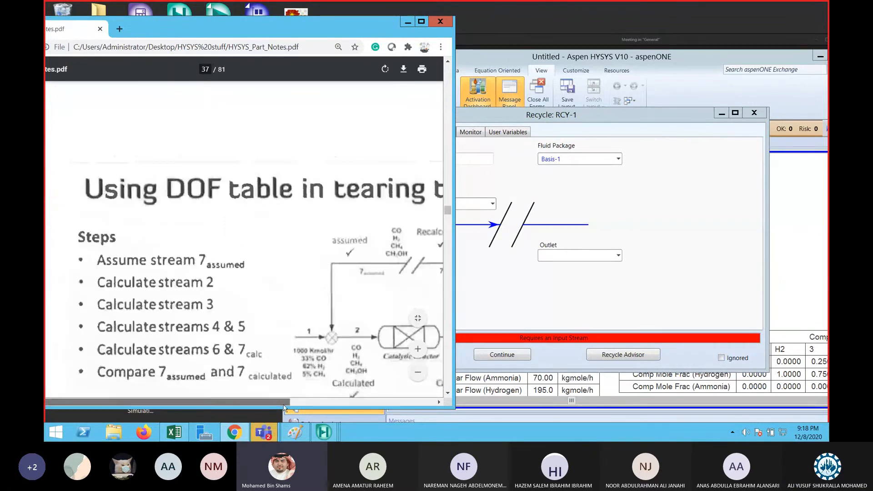
{"action": "left_click_drag", "start_coordinate": [283, 404], "coordinate": [387, 404]}
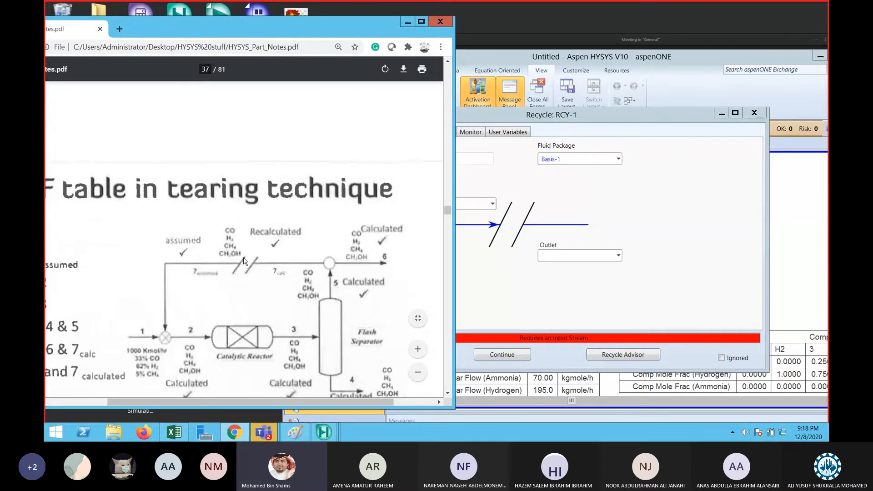
{"action": "left_click", "coordinate": [407, 21]}
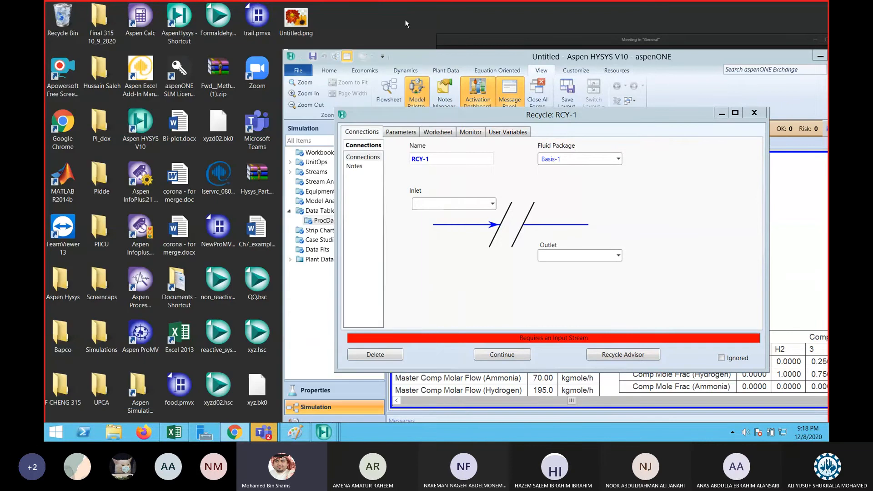
Connect stream 7 as the inlet of recycle RCY-1 in Aspen HYSYS, and shift RCY-1 slightly to line up with stream 7.
{"action": "left_click_drag", "start_coordinate": [562, 114], "coordinate": [356, 58]}
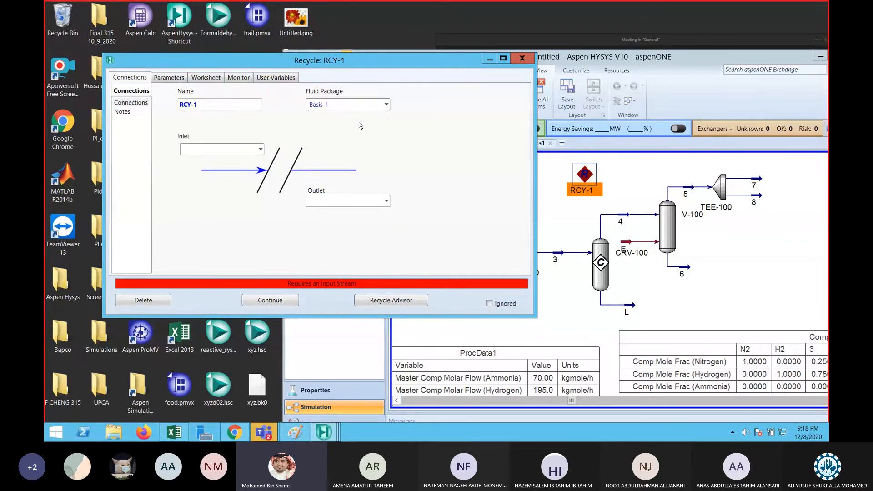
{"action": "left_click", "coordinate": [260, 150]}
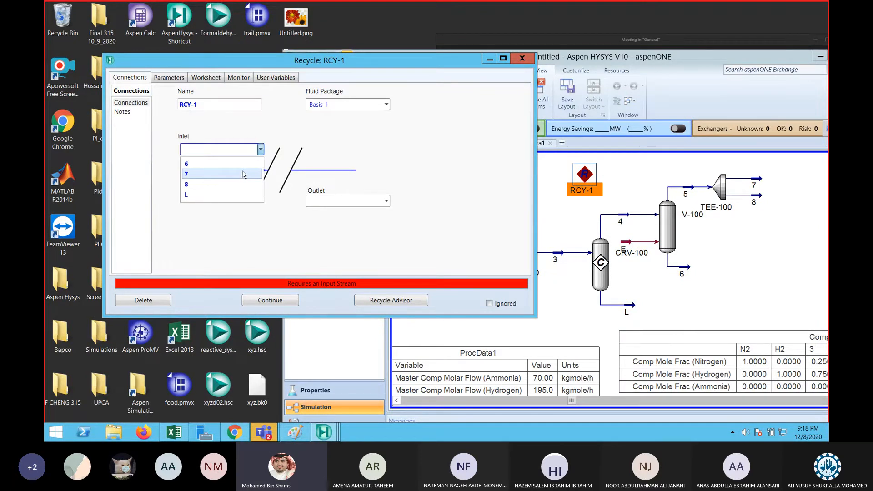
{"action": "left_click", "coordinate": [244, 175]}
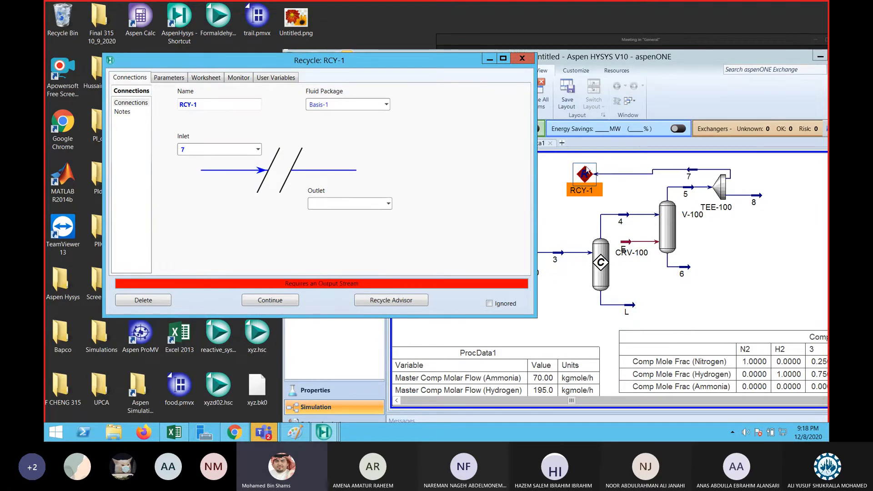
{"action": "left_click_drag", "start_coordinate": [582, 172], "coordinate": [589, 167]}
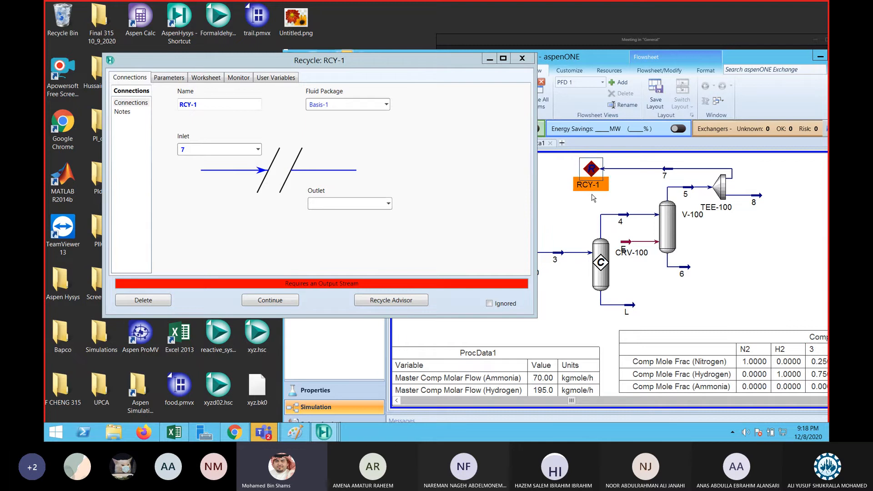
Create stream 7R as the outlet of recycle RCY-1 and close its property window.
{"action": "left_click", "coordinate": [592, 195]}
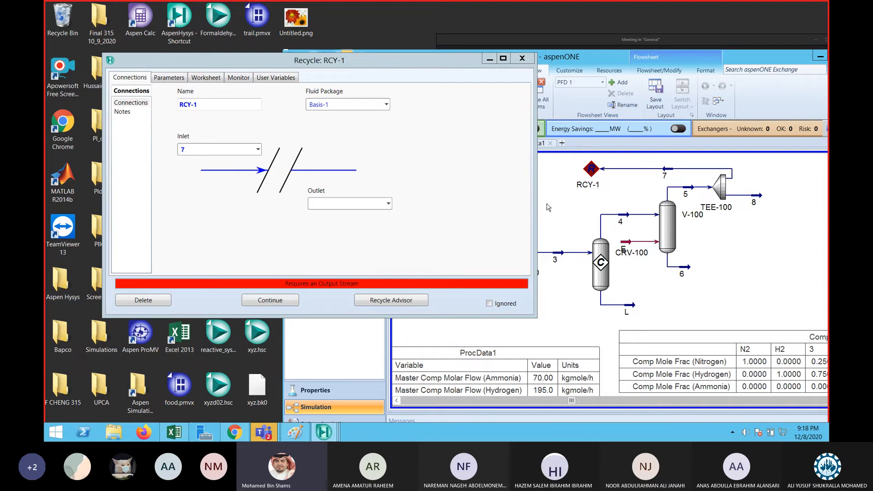
{"action": "left_click", "coordinate": [368, 203]}
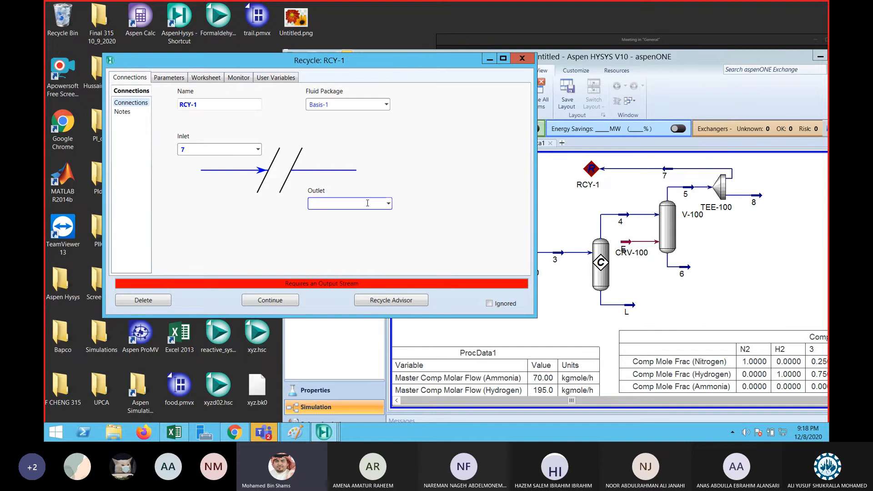
{"action": "type", "text": "7R"}
{"action": "key", "text": "Return"}
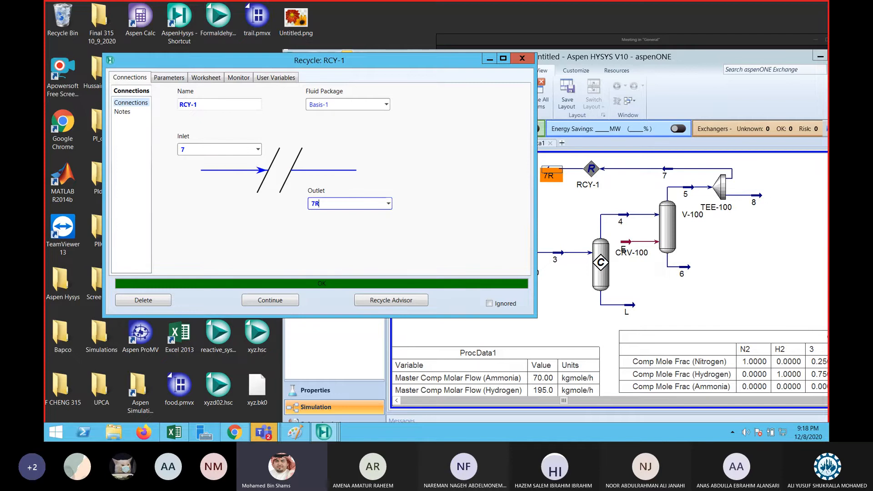
{"action": "left_click_drag", "start_coordinate": [424, 57], "coordinate": [320, 65]}
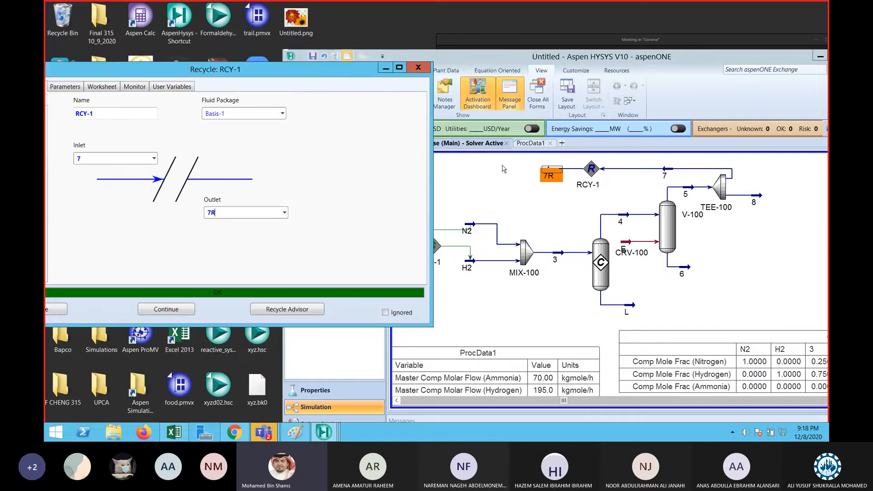
{"action": "mouse_move", "coordinate": [525, 244]}
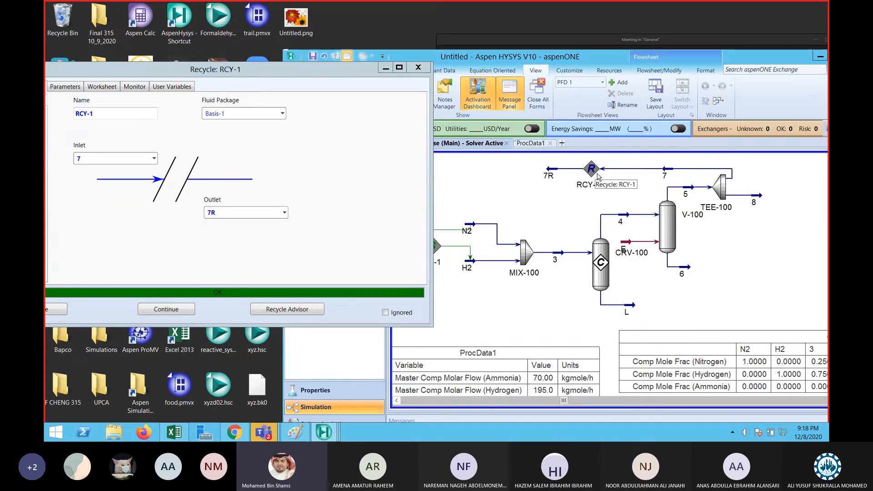
{"action": "mouse_move", "coordinate": [649, 169]}
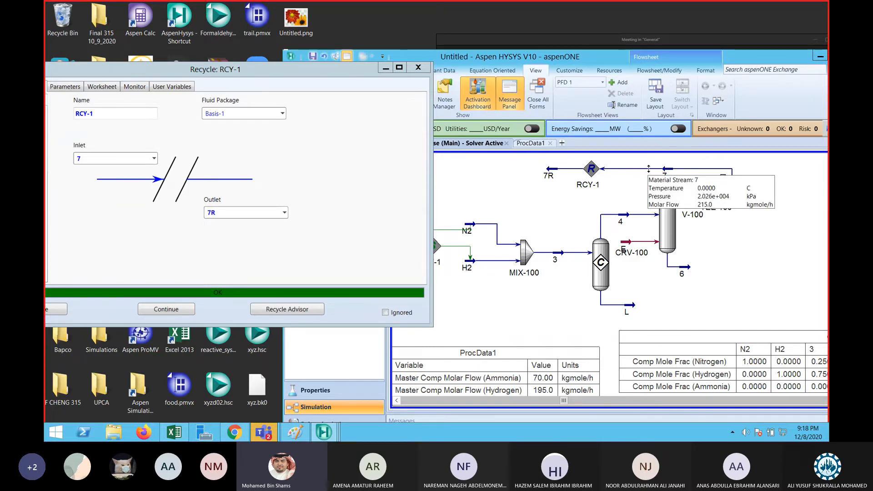
{"action": "mouse_move", "coordinate": [572, 168]}
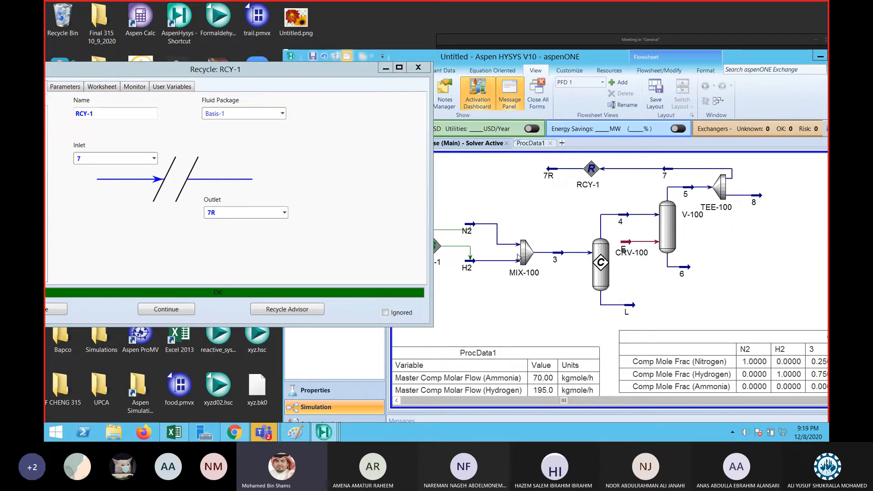
{"action": "left_click_drag", "start_coordinate": [333, 74], "coordinate": [375, 77]}
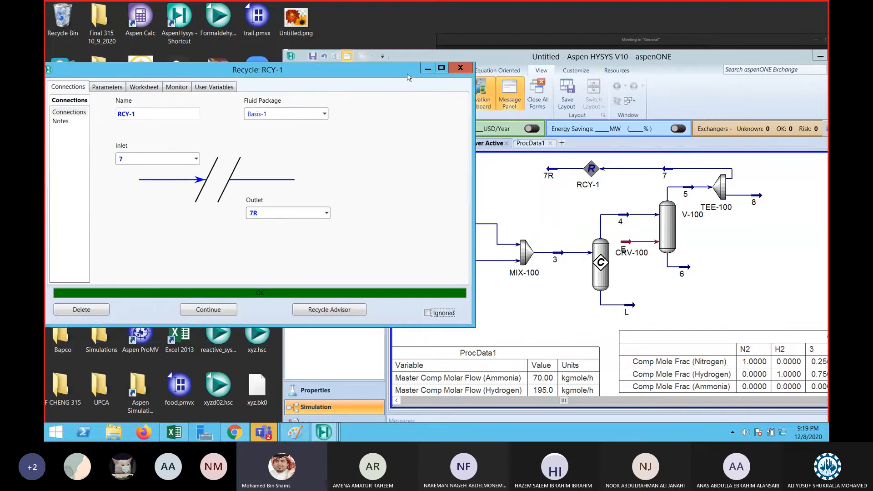
{"action": "left_click", "coordinate": [460, 68]}
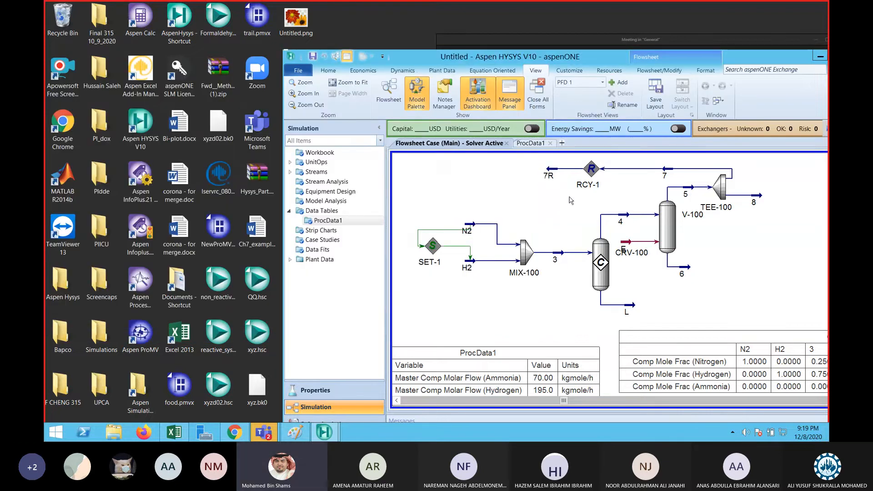
Compare the conditions and composition of stream 7 with those of stream 7R.
{"action": "double_click", "coordinate": [665, 175]}
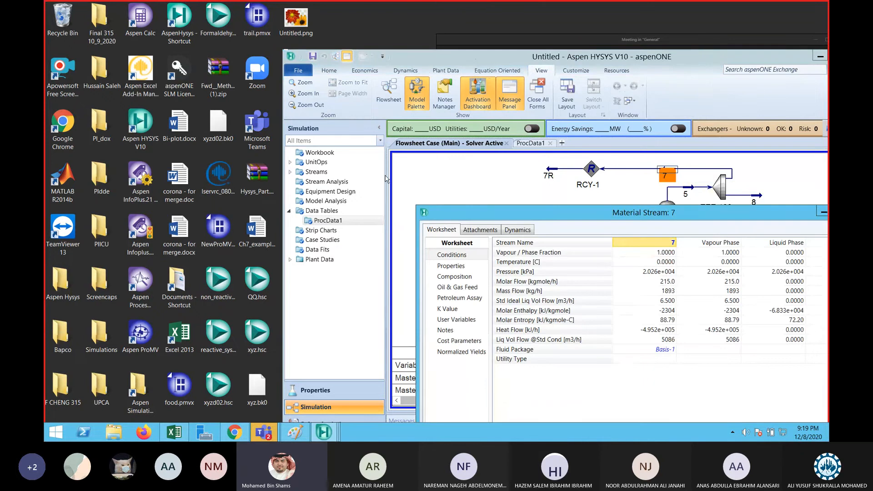
{"action": "left_click_drag", "start_coordinate": [542, 213], "coordinate": [345, 90]}
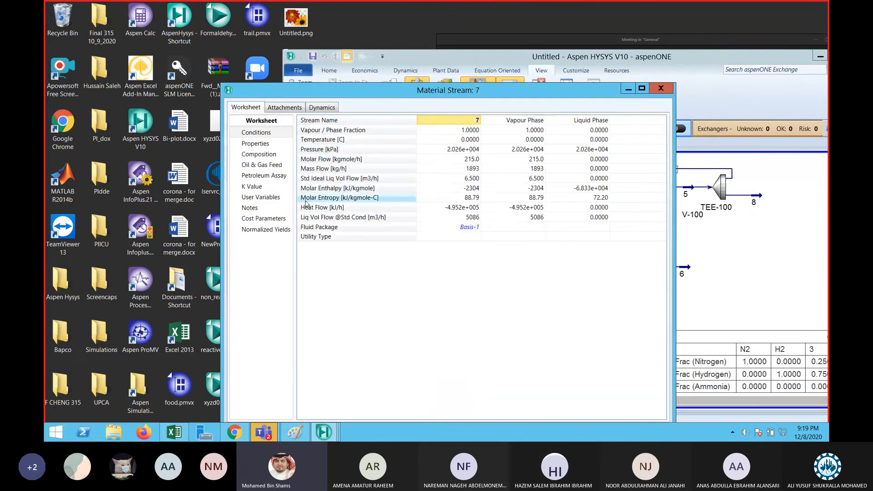
{"action": "left_click", "coordinate": [263, 154]}
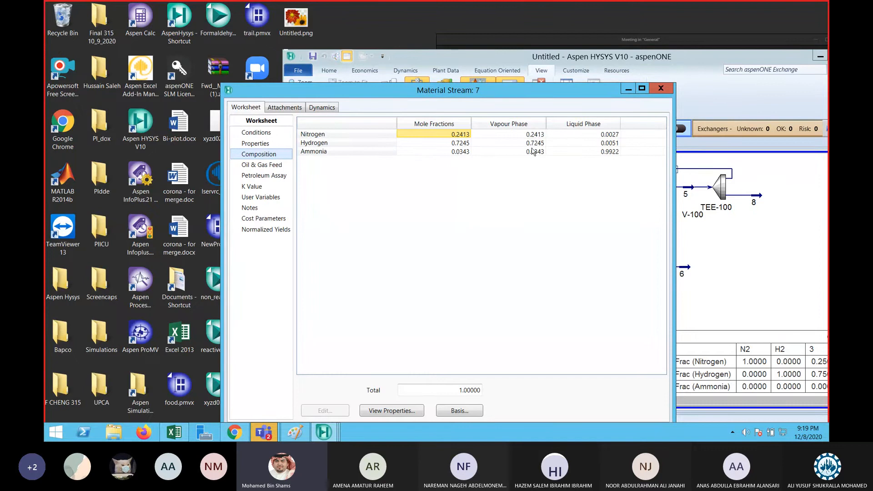
{"action": "left_click", "coordinate": [660, 88]}
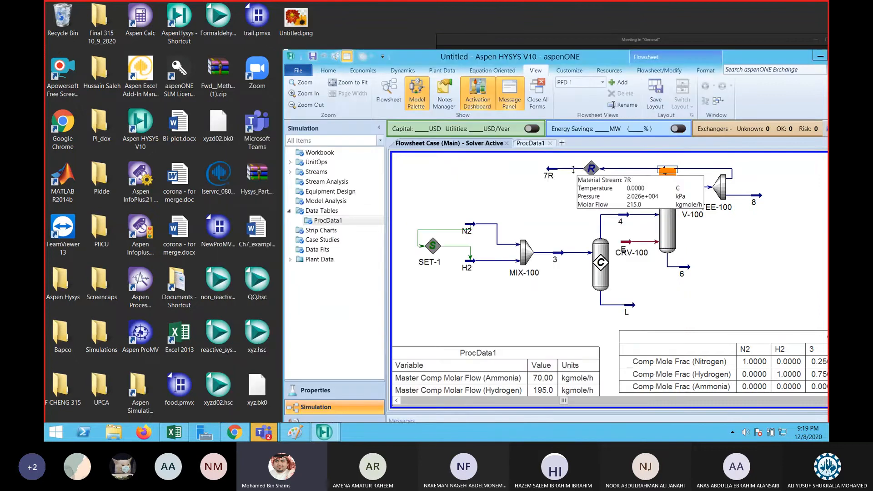
{"action": "double_click", "coordinate": [555, 172]}
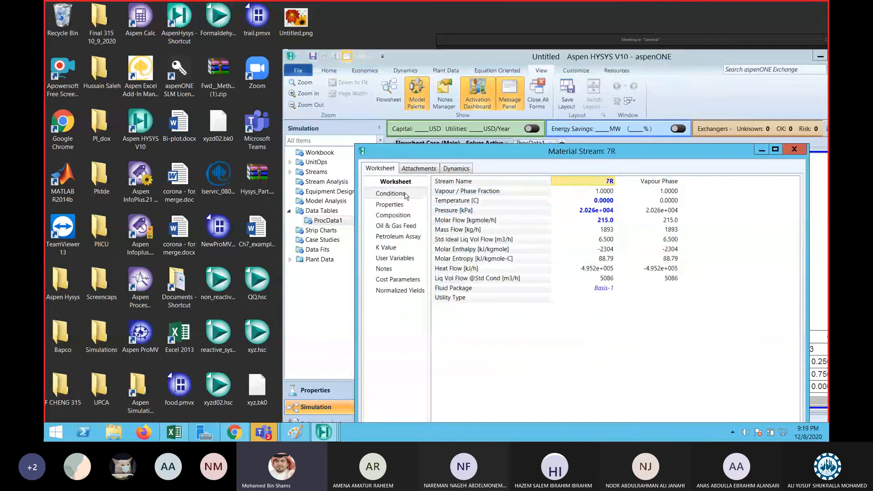
{"action": "left_click", "coordinate": [394, 215]}
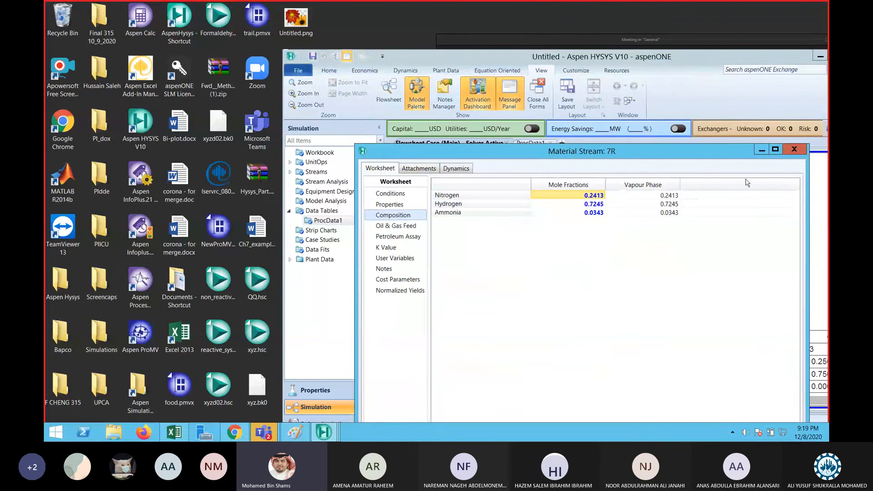
{"action": "left_click", "coordinate": [791, 149]}
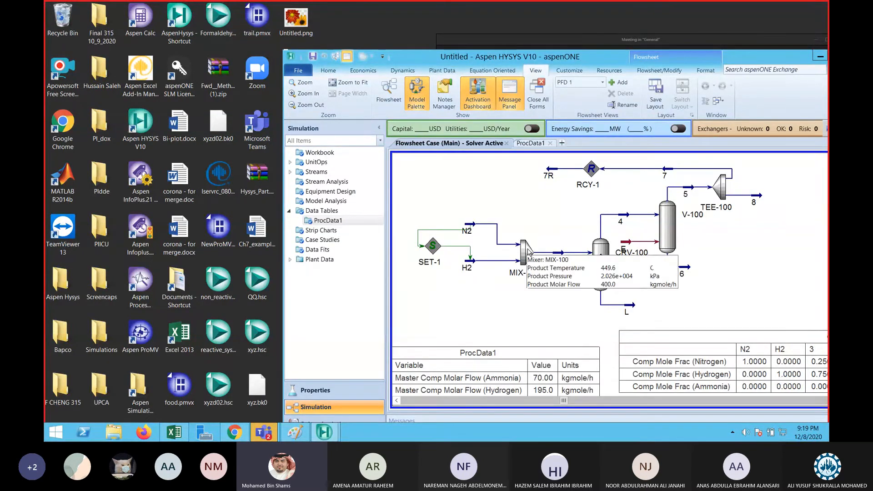
{"action": "left_click", "coordinate": [528, 250]}
{"action": "double_click", "coordinate": [528, 251]}
{"action": "left_click_drag", "start_coordinate": [603, 103], "coordinate": [300, 103]}
{"action": "left_click", "coordinate": [217, 249]}
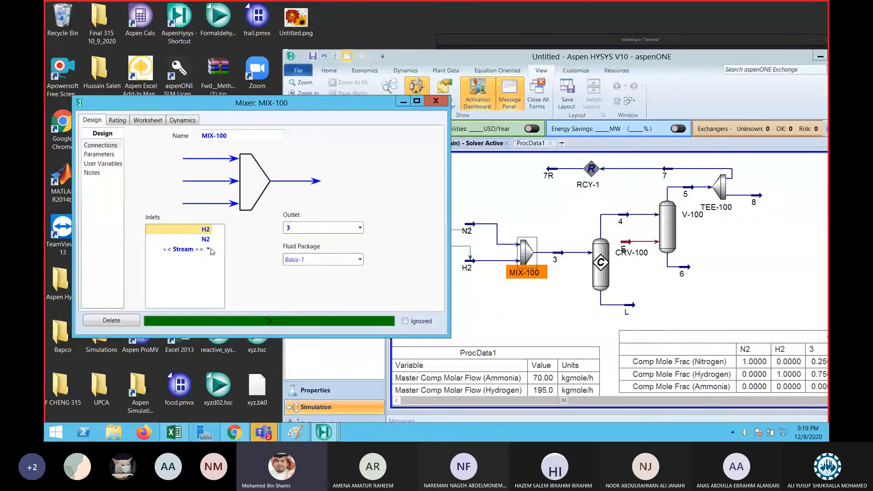
{"action": "left_click", "coordinate": [210, 250]}
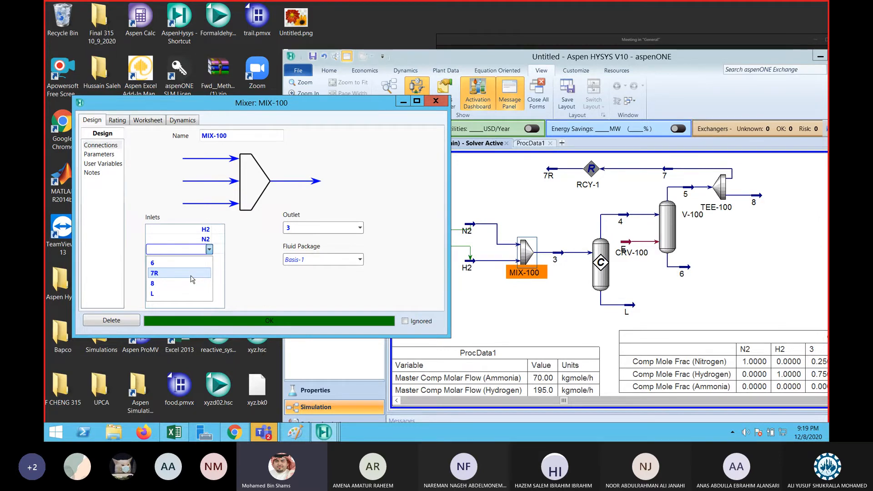
{"action": "left_click", "coordinate": [271, 286]}
{"action": "left_click", "coordinate": [436, 101]}
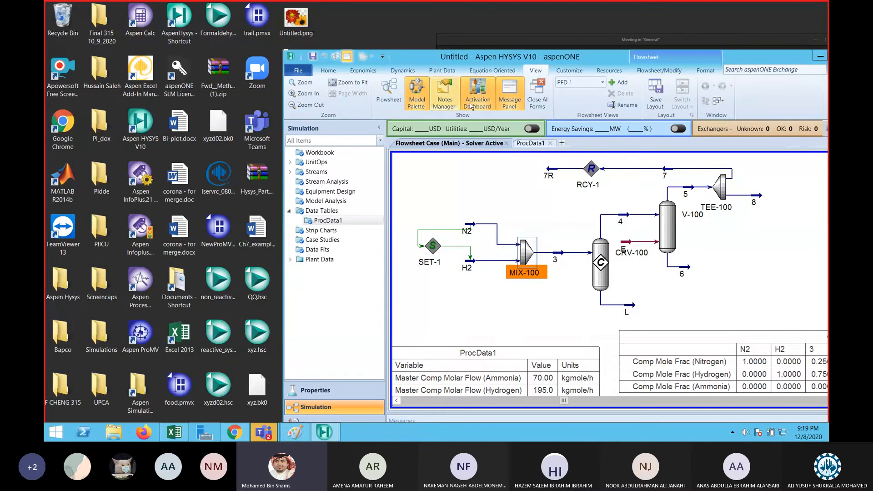
Reposition the Aspen HYSYS window and widen it to show more of the Compositions table.
{"action": "left_click_drag", "start_coordinate": [598, 64], "coordinate": [377, 36]}
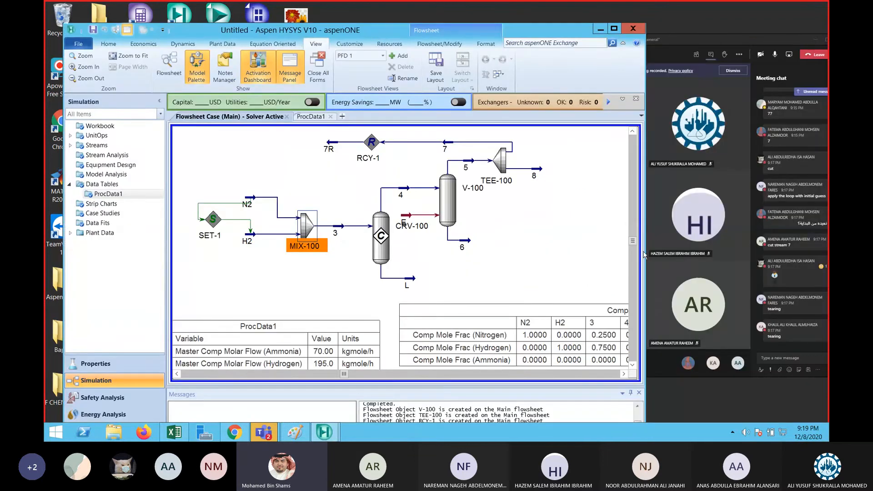
{"action": "left_click", "coordinate": [713, 250]}
{"action": "left_click", "coordinate": [425, 246]}
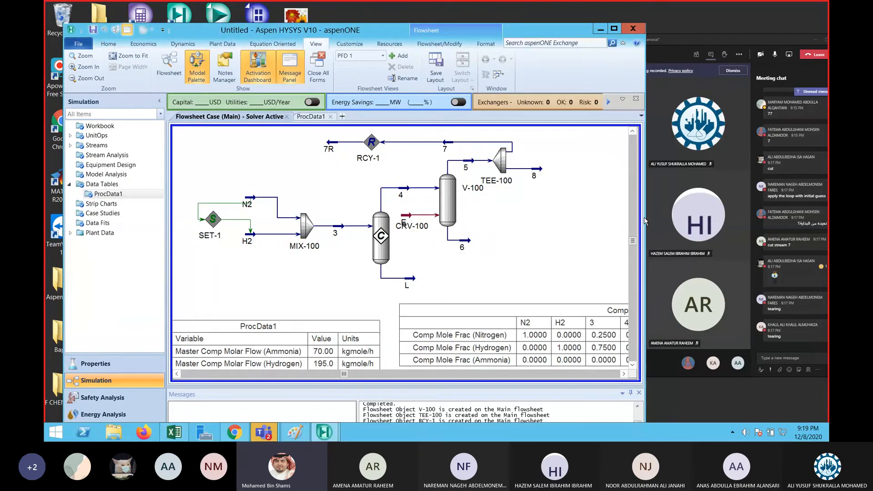
{"action": "left_click_drag", "start_coordinate": [645, 221], "coordinate": [811, 222]}
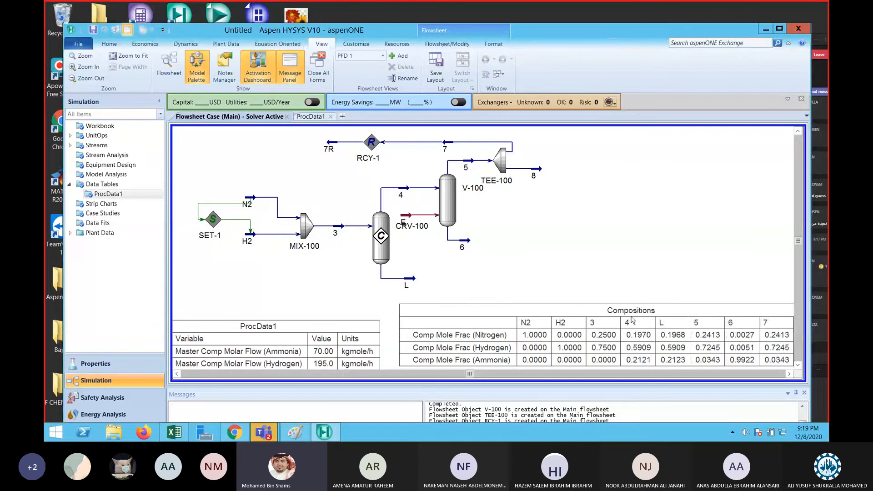
Move the Compositions table just below the flowsheet and shift the ProcData1 table down so the two do not overlap.
{"action": "left_click_drag", "start_coordinate": [640, 314], "coordinate": [541, 304]}
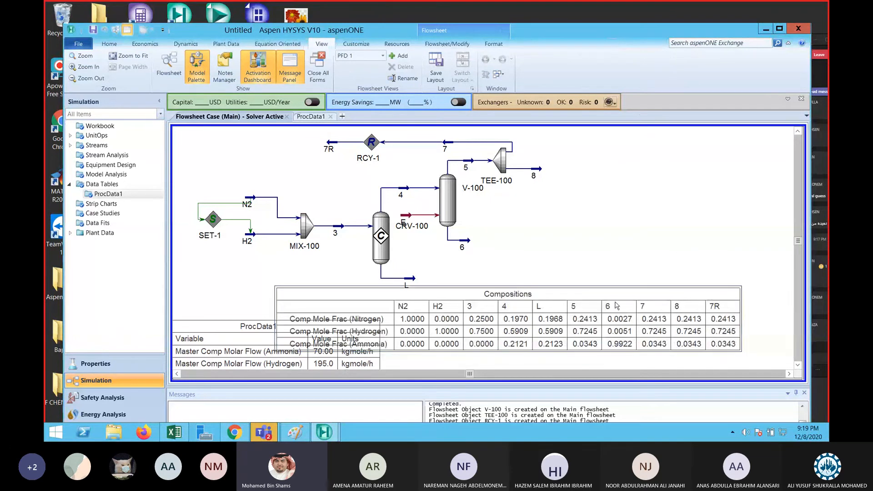
{"action": "left_click_drag", "start_coordinate": [616, 300], "coordinate": [616, 276]}
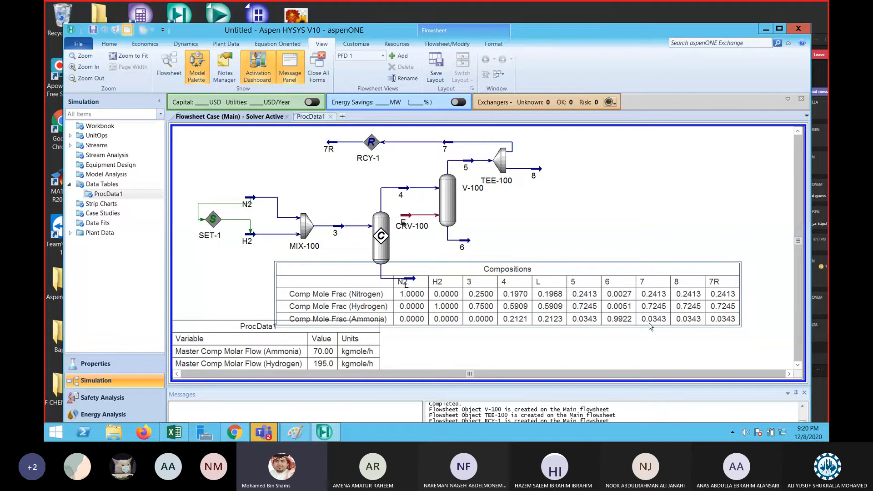
{"action": "left_click", "coordinate": [651, 281]}
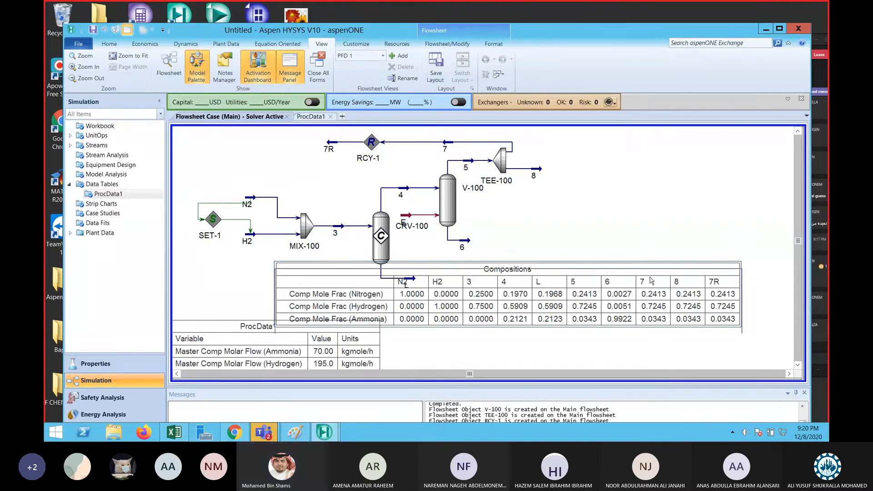
{"action": "left_click_drag", "start_coordinate": [652, 281], "coordinate": [653, 296]}
{"action": "left_click_drag", "start_coordinate": [256, 327], "coordinate": [245, 365]}
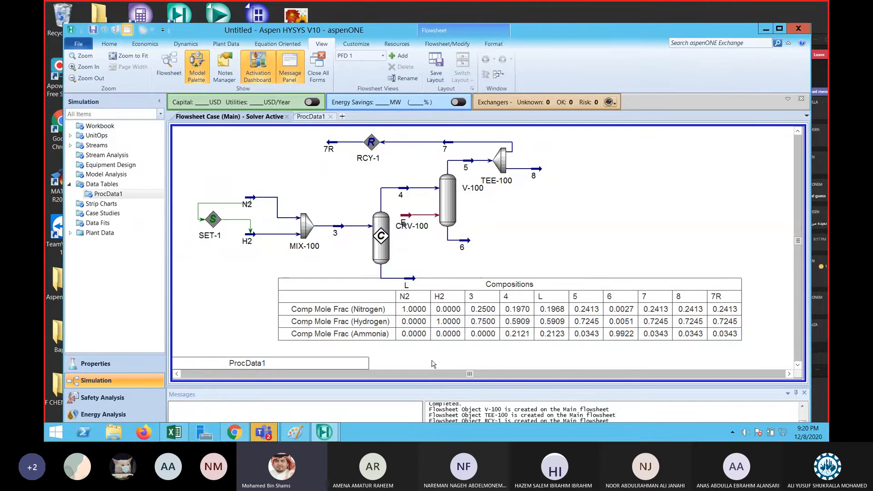
Add stream 7R as a third inlet of mixer MIX-100 to close the recycle loop.
{"action": "mouse_move", "coordinate": [304, 227]}
{"action": "left_click", "coordinate": [309, 228]}
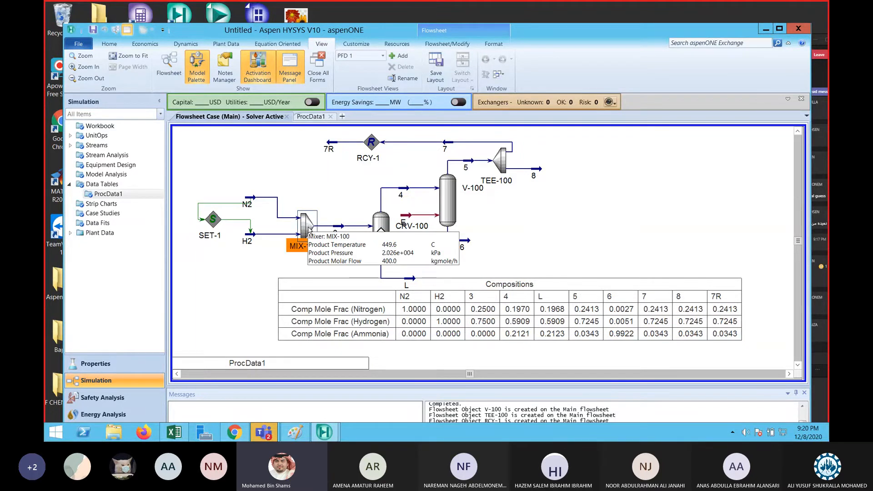
{"action": "double_click", "coordinate": [309, 228]}
{"action": "left_click", "coordinate": [228, 305]}
{"action": "left_click", "coordinate": [258, 305]}
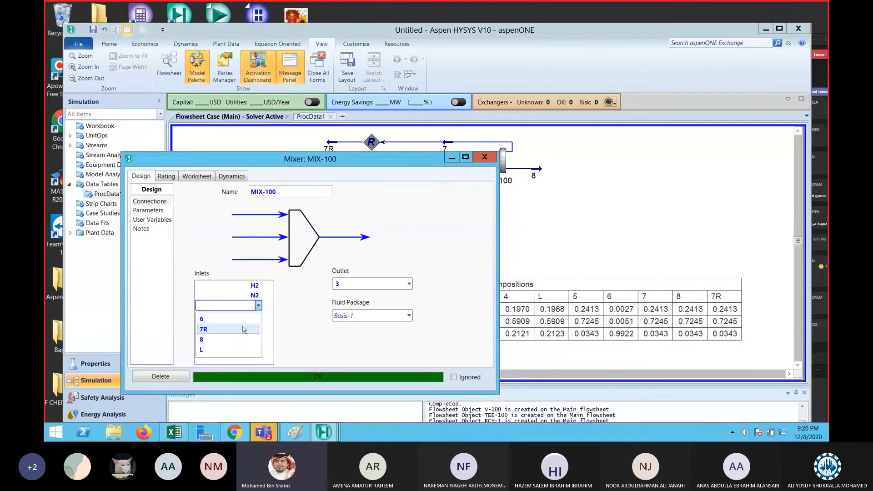
{"action": "left_click", "coordinate": [243, 329]}
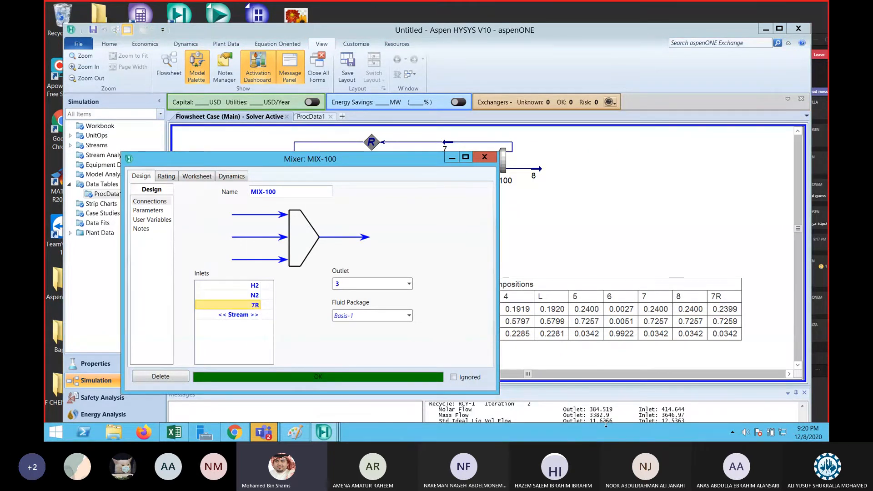
{"action": "left_click", "coordinate": [485, 159]}
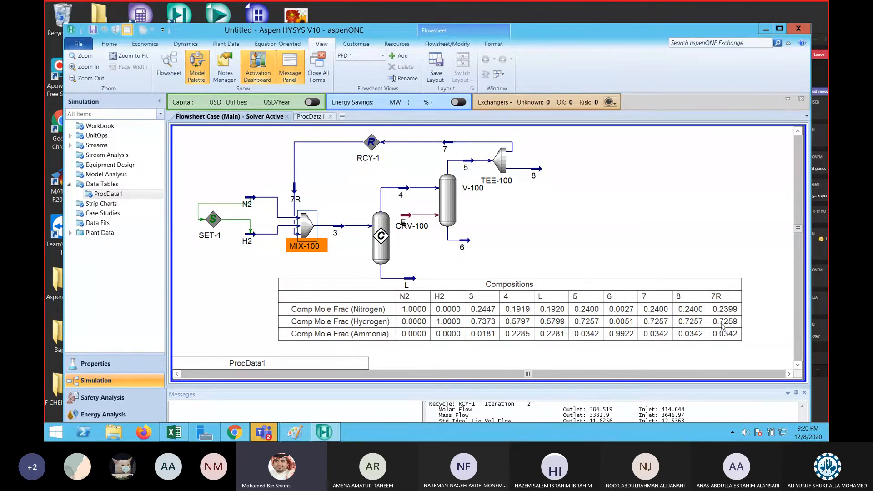
{"action": "left_click", "coordinate": [312, 224]}
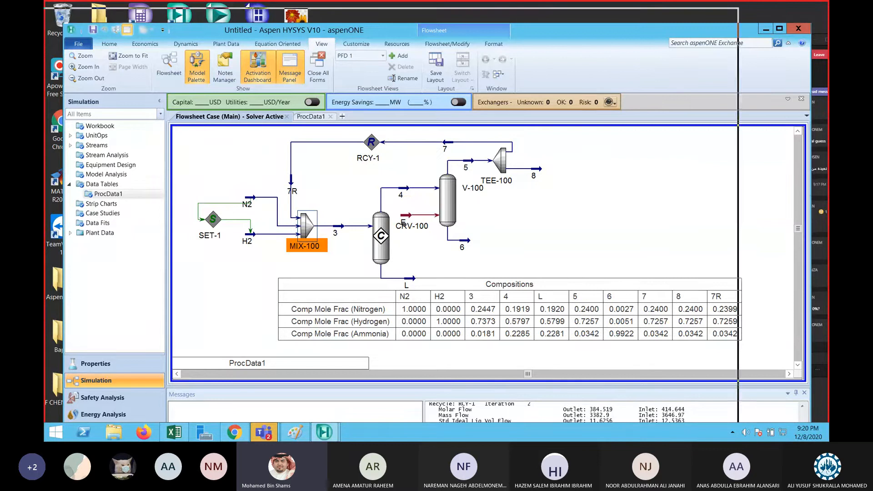
Reposition the Aspen HYSYS window to uncover the meeting chat and clear the selection of mixer MIX-100.
{"action": "left_click_drag", "start_coordinate": [691, 34], "coordinate": [613, 19]}
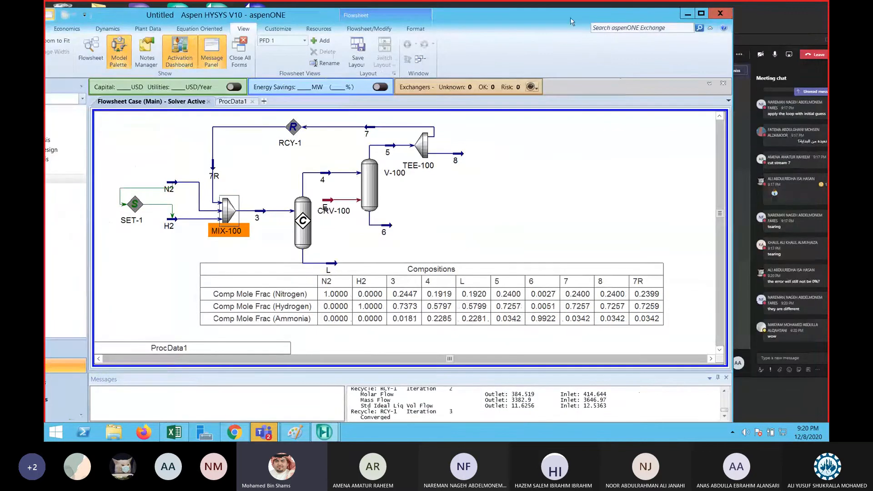
{"action": "left_click_drag", "start_coordinate": [572, 18], "coordinate": [584, 35]}
{"action": "left_click", "coordinate": [564, 209]}
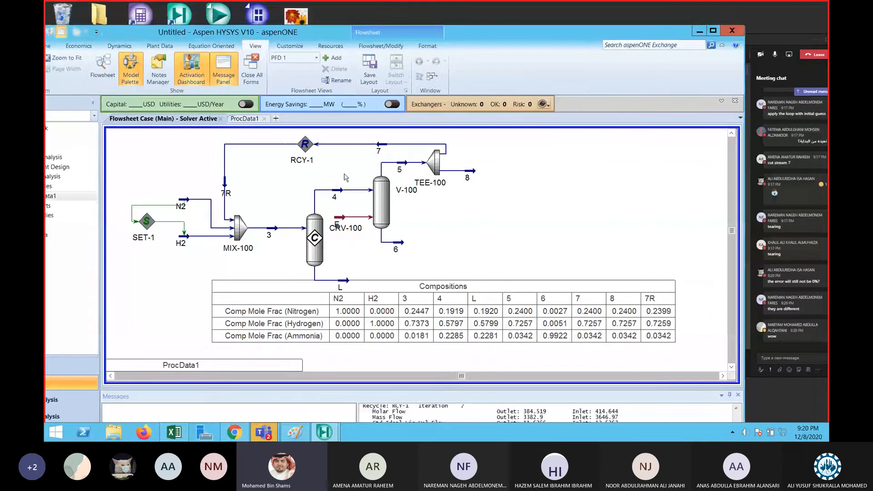
Examine recycle RCY-1's connections and its variable sensitivity, numerical and convergence parameters.
{"action": "double_click", "coordinate": [305, 144]}
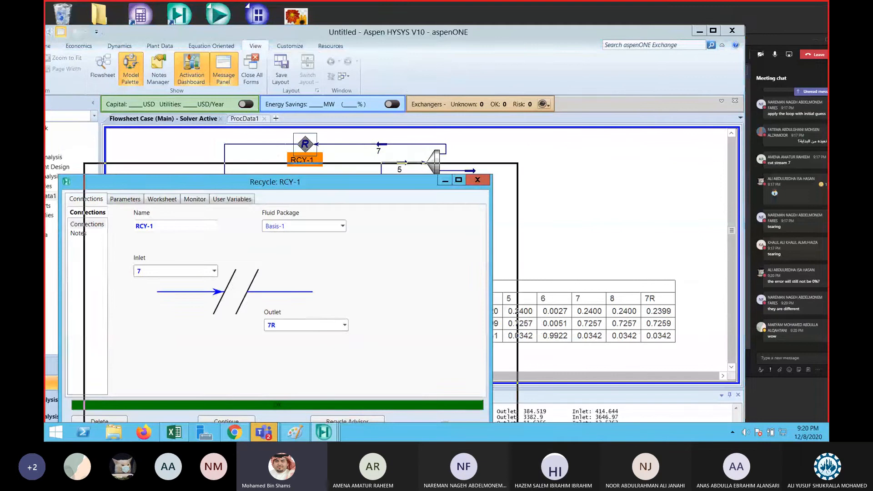
{"action": "left_click_drag", "start_coordinate": [345, 182], "coordinate": [437, 153]}
{"action": "left_click", "coordinate": [226, 174]}
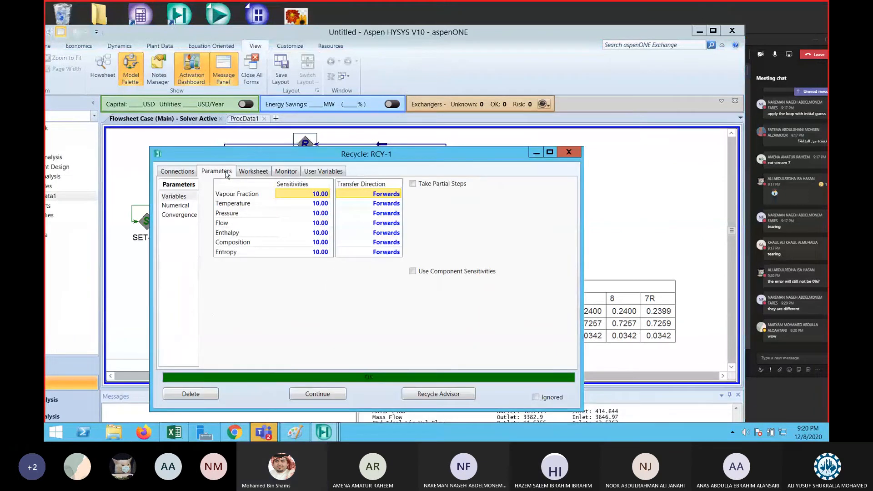
{"action": "left_click", "coordinate": [180, 172]}
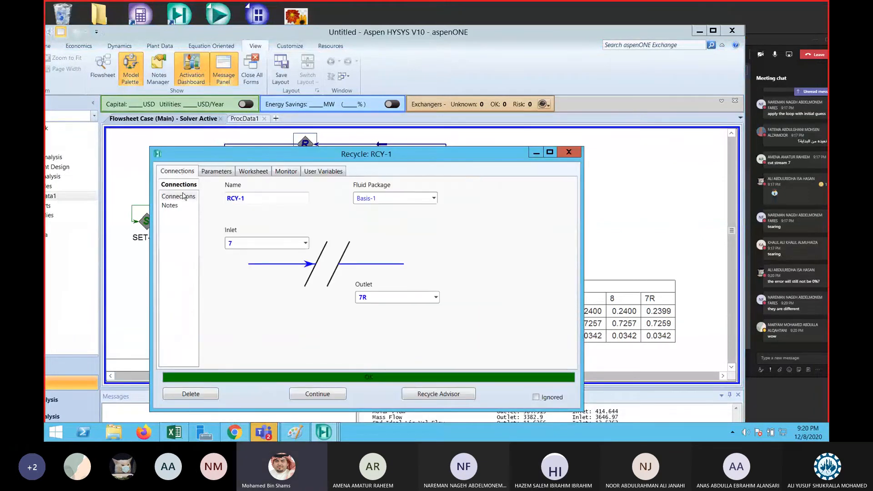
{"action": "left_click", "coordinate": [211, 171]}
{"action": "left_click", "coordinate": [183, 205]}
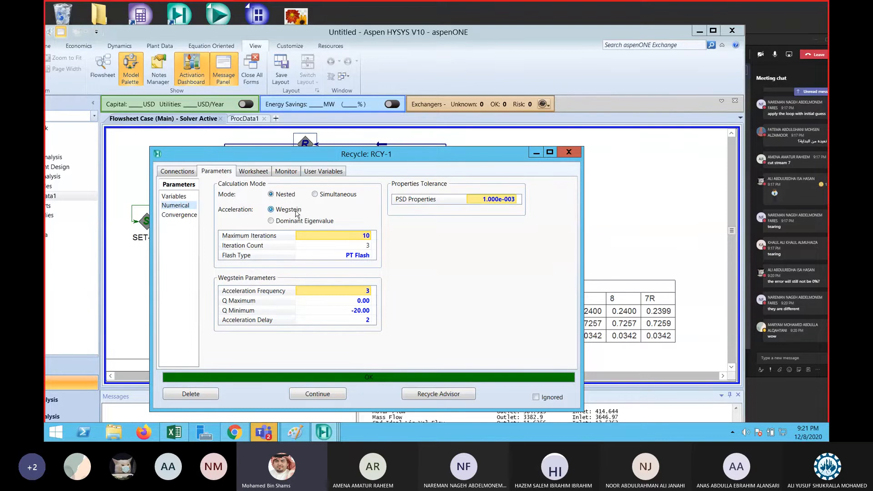
{"action": "left_click_drag", "start_coordinate": [363, 155], "coordinate": [314, 91]}
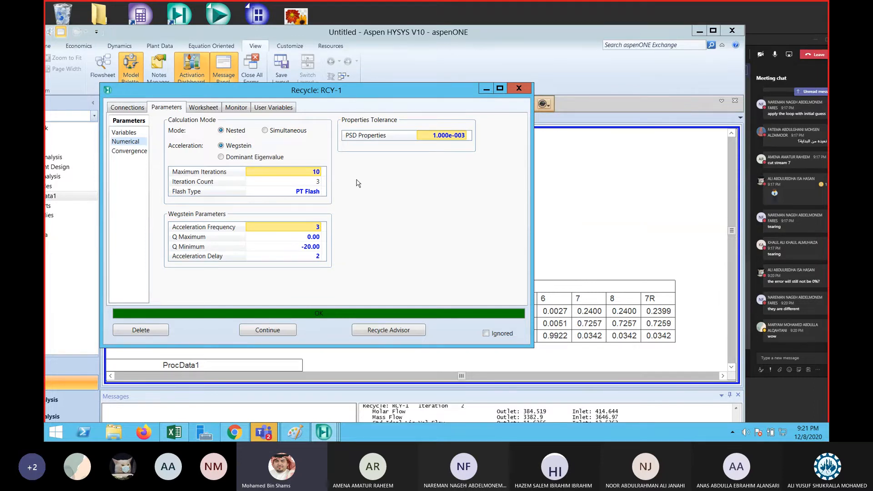
{"action": "left_click", "coordinate": [136, 152]}
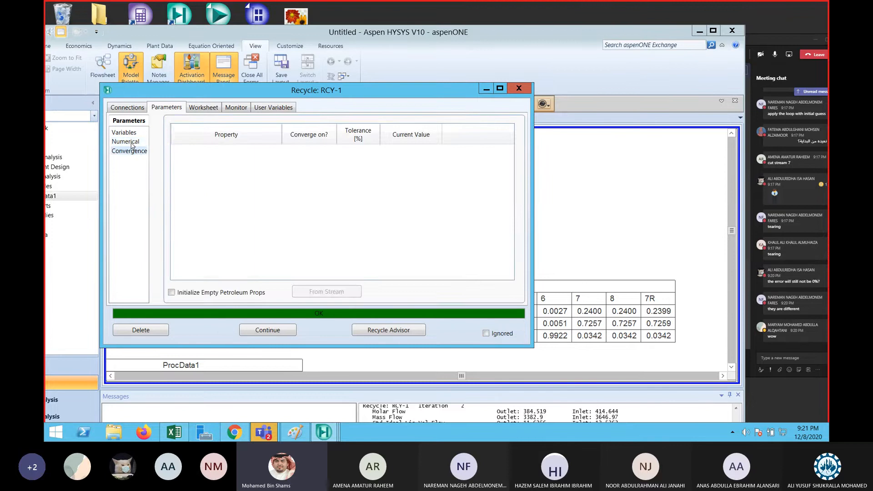
{"action": "left_click", "coordinate": [131, 142]}
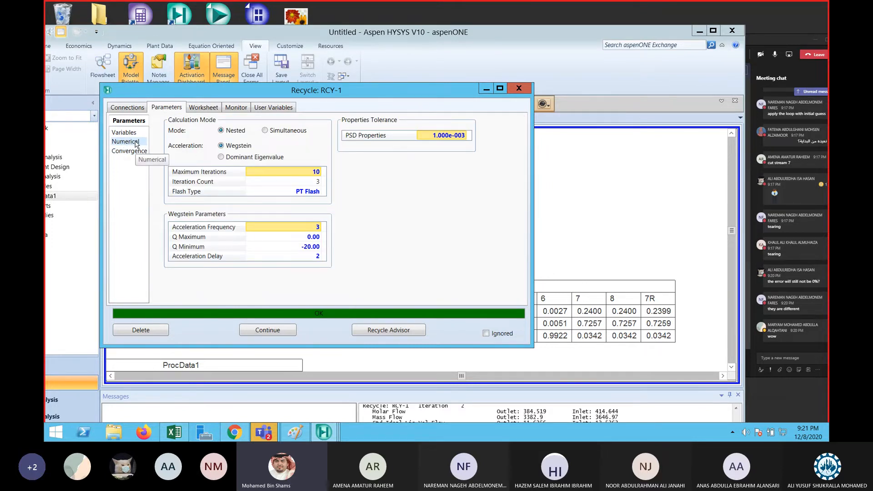
Review RCY-1's stream conditions, its monitor setup, tables and plots, and its numerical parameters again, leaving the settings closed.
{"action": "left_click", "coordinate": [200, 109]}
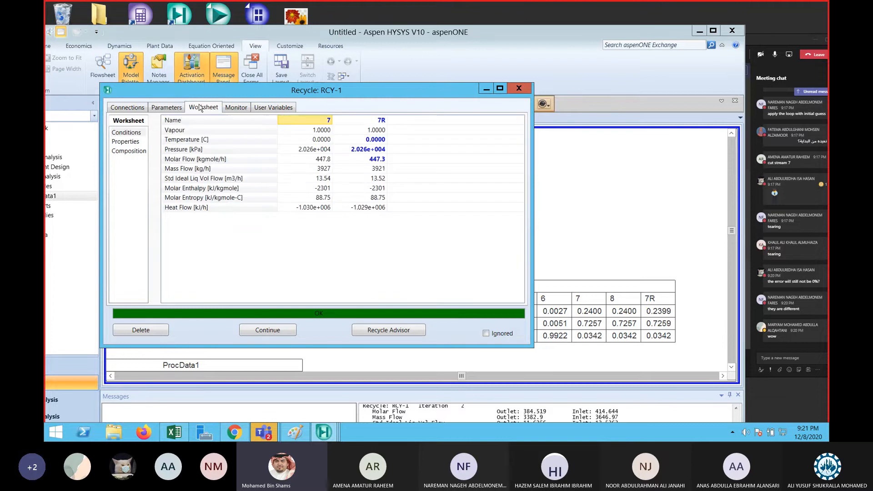
{"action": "left_click", "coordinate": [233, 113]}
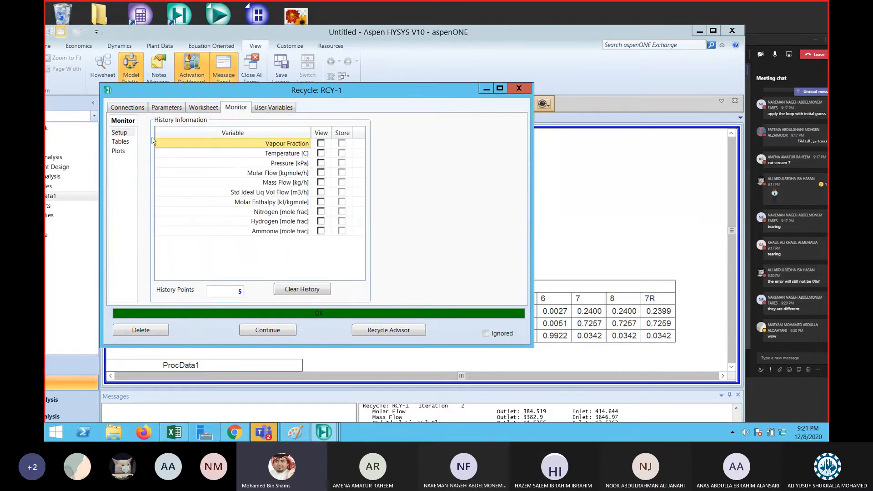
{"action": "left_click", "coordinate": [120, 142]}
{"action": "left_click", "coordinate": [120, 151]}
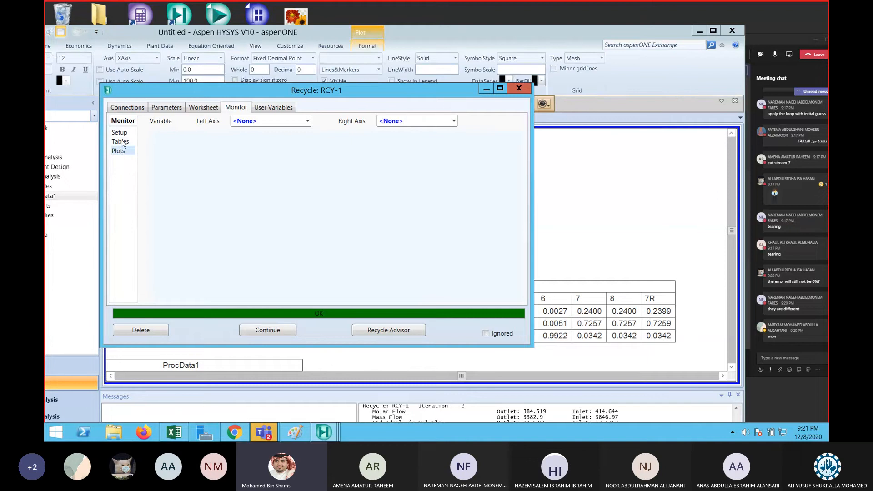
{"action": "left_click", "coordinate": [121, 141]}
{"action": "left_click", "coordinate": [155, 108]}
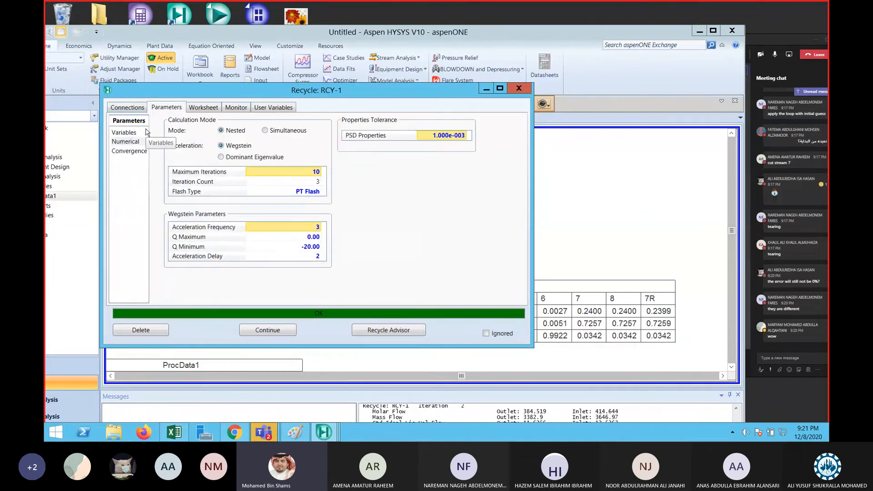
{"action": "left_click", "coordinate": [519, 88]}
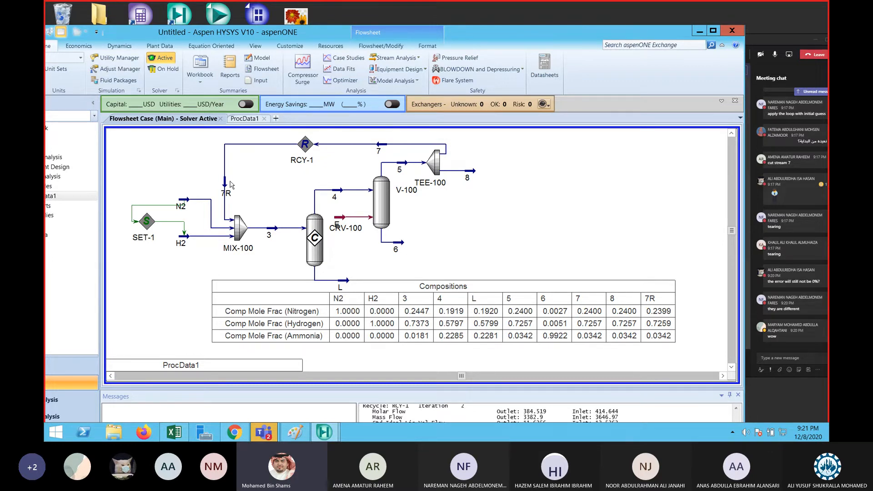
Shift the Compositions table slightly down, clear of reactor outlet stream L.
{"action": "mouse_move", "coordinate": [243, 226]}
{"action": "left_click_drag", "start_coordinate": [307, 287], "coordinate": [298, 306]}
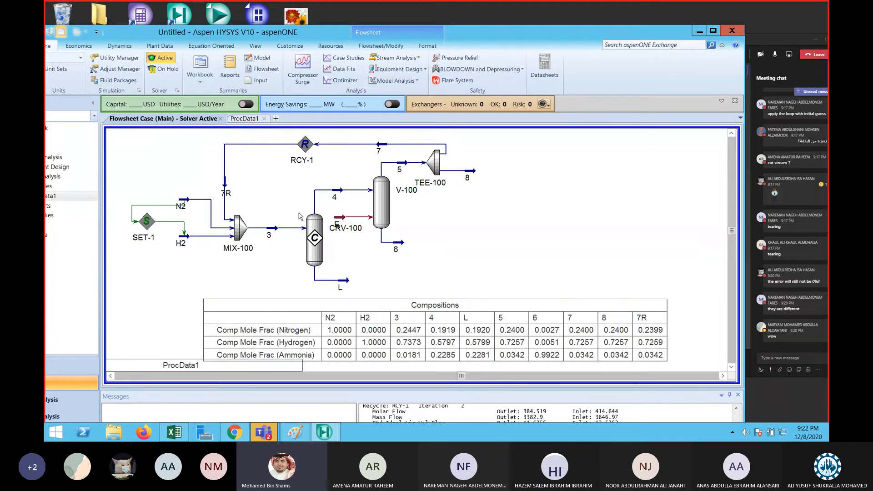
Switch to HYSYS_Part_Notes.pdf in Chrome and read the ammonia example's recycle flowsheet, maximum-iterations note and nitrogen conversion calculation.
{"action": "left_click", "coordinate": [235, 432]}
{"action": "left_click", "coordinate": [422, 22]}
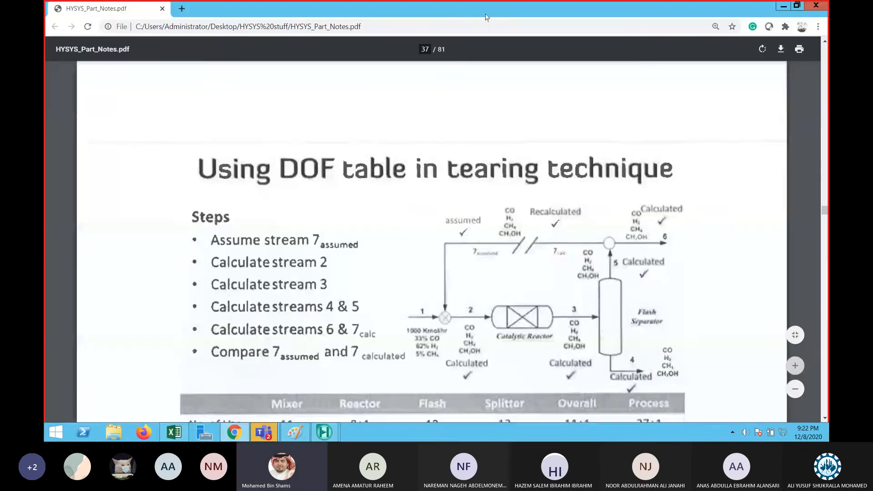
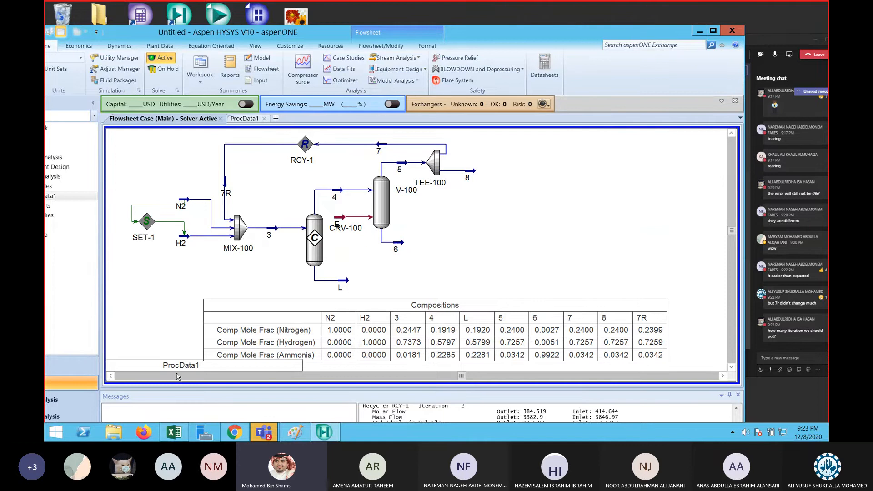
{"action": "left_click", "coordinate": [236, 436]}
{"action": "scroll", "coordinate": [241, 347], "scroll_direction": "down", "scroll_amount": 15}
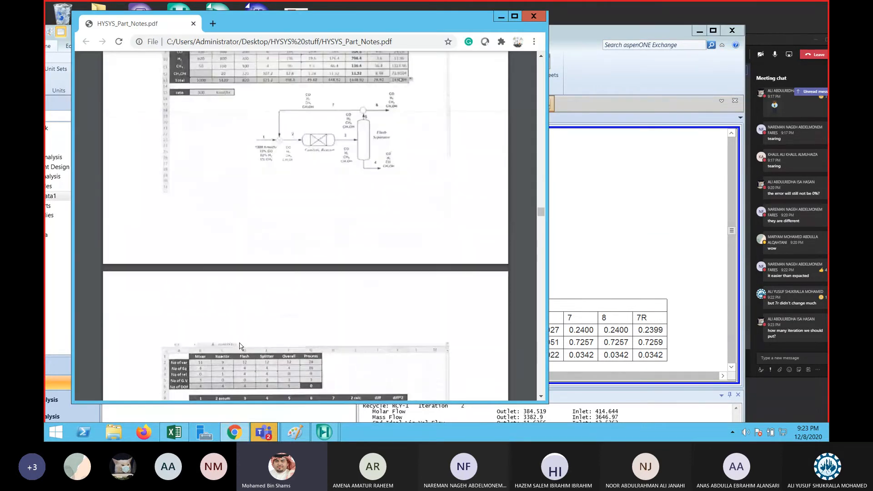
{"action": "scroll", "coordinate": [241, 347], "scroll_direction": "down", "scroll_amount": 10}
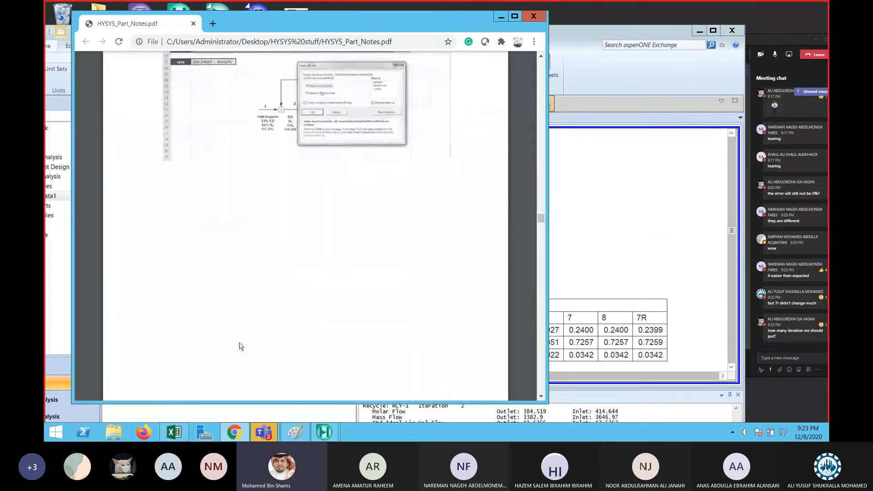
{"action": "scroll", "coordinate": [242, 347], "scroll_direction": "down", "scroll_amount": 10}
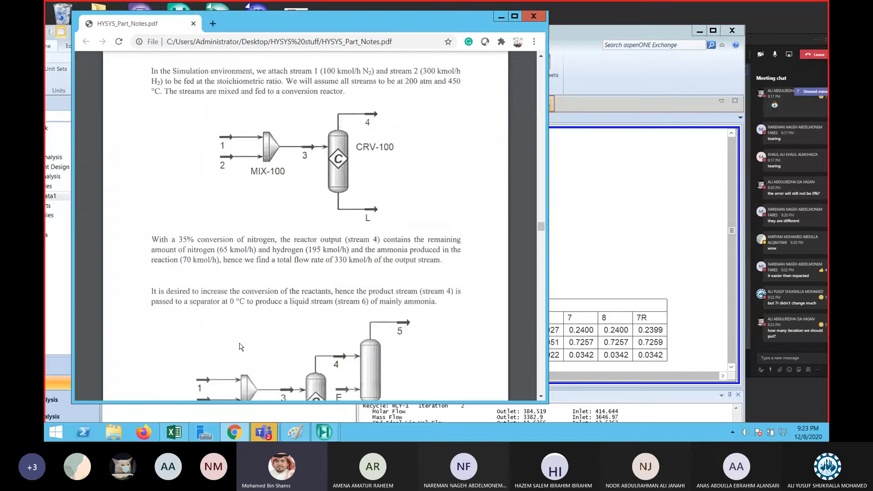
{"action": "scroll", "coordinate": [241, 346], "scroll_direction": "down", "scroll_amount": 9}
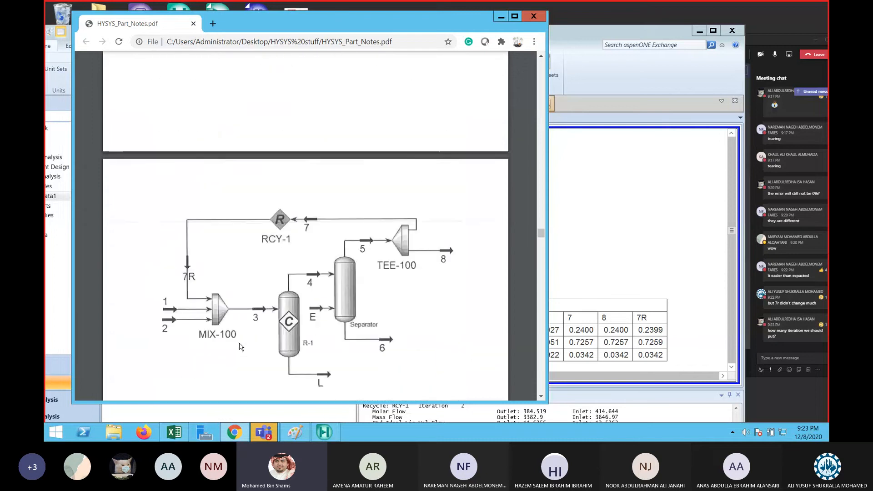
{"action": "scroll", "coordinate": [241, 346], "scroll_direction": "up", "scroll_amount": 2}
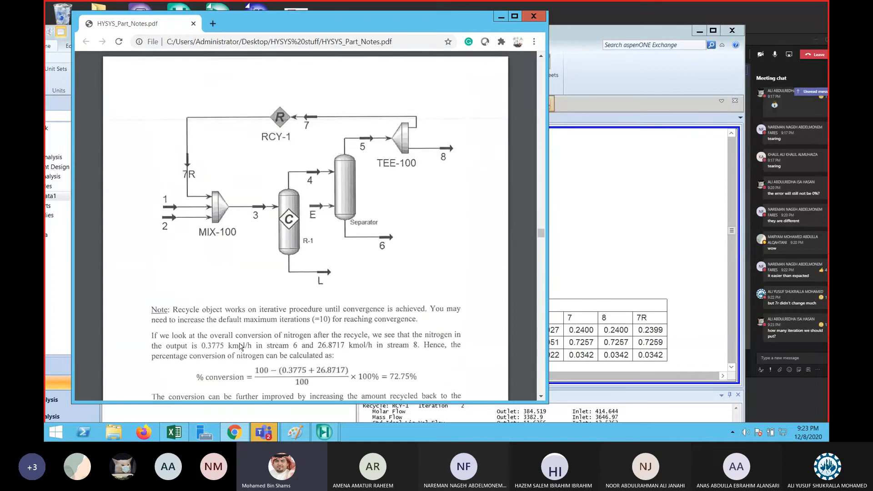
{"action": "scroll", "coordinate": [241, 346], "scroll_direction": "up", "scroll_amount": 2}
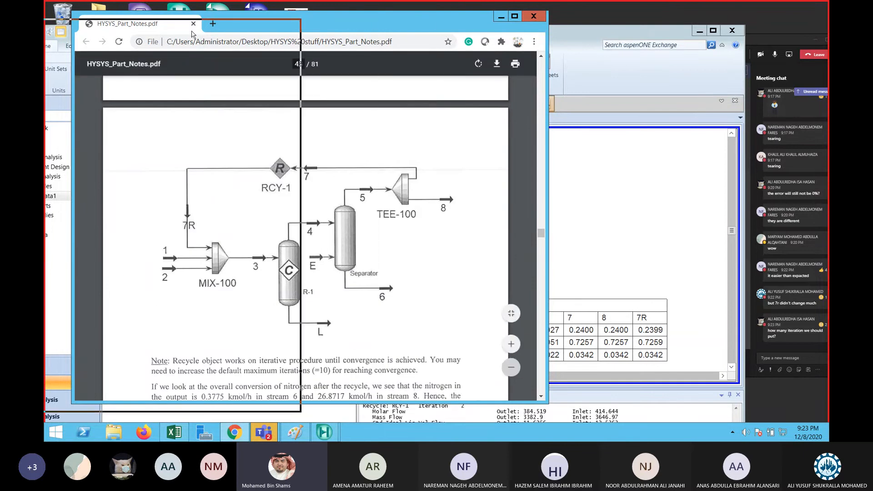
Return to Aspen HYSYS beside the notes and check the stoichiometry and conversion percentage of reaction Rxn-1 in reactor CRV-100.
{"action": "left_click_drag", "start_coordinate": [439, 34], "coordinate": [191, 42]}
{"action": "left_click_drag", "start_coordinate": [469, 38], "coordinate": [548, 34]}
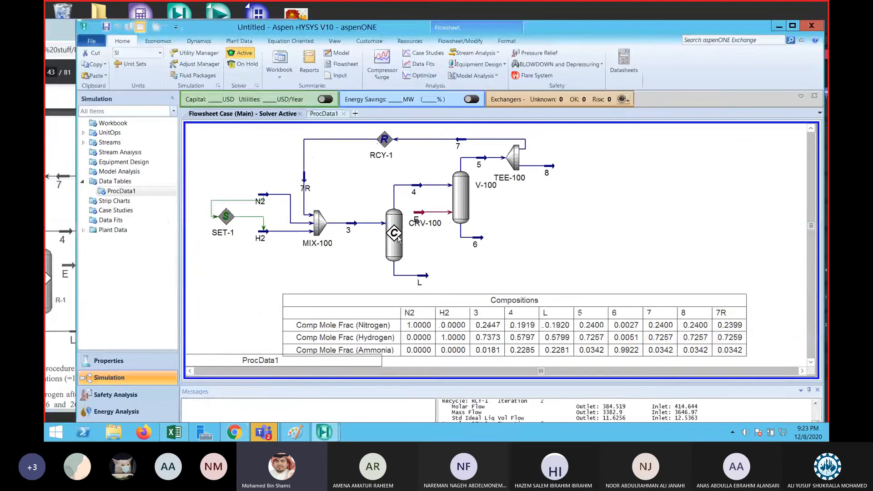
{"action": "double_click", "coordinate": [392, 236]}
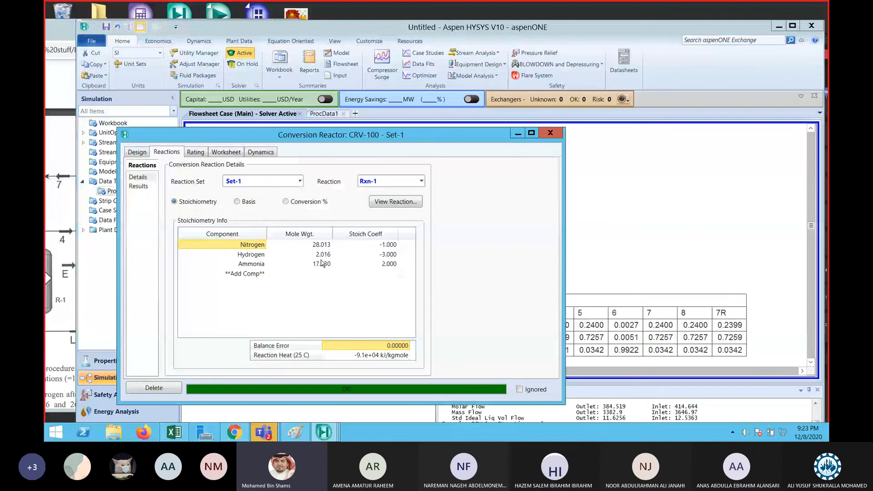
{"action": "left_click", "coordinate": [316, 202]}
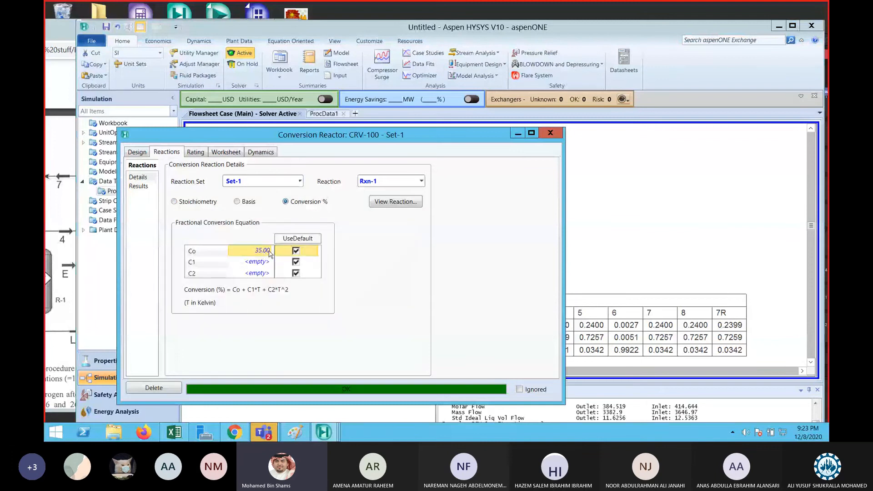
{"action": "left_click", "coordinate": [552, 132]}
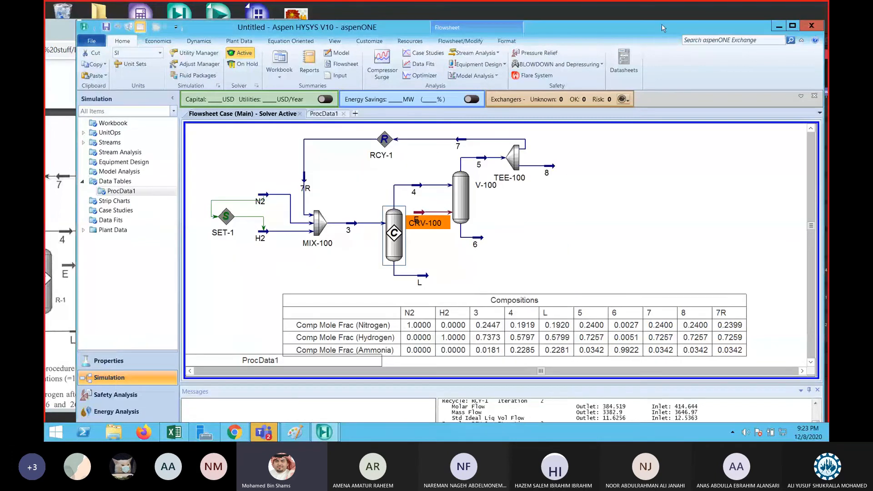
Reposition the Aspen HYSYS window to uncover the meeting participants, nudge reactor CRV-100 slightly, and leave no flowsheet object selected.
{"action": "left_click_drag", "start_coordinate": [676, 29], "coordinate": [505, 15]}
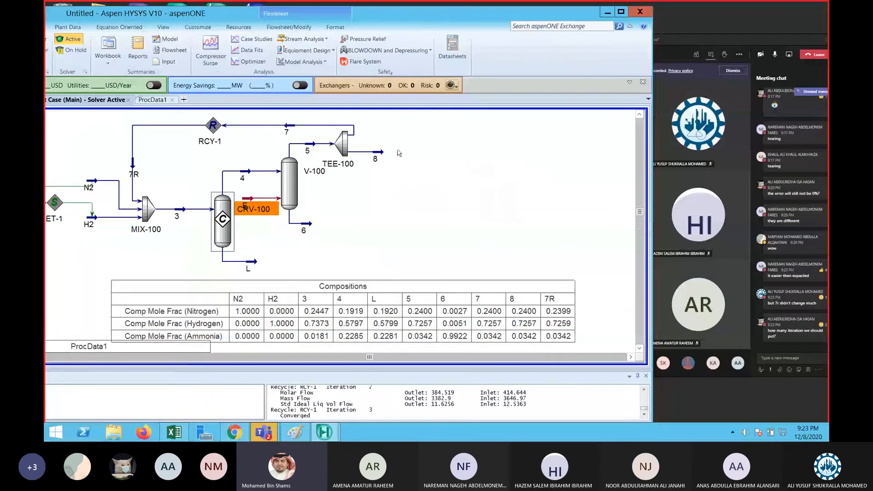
{"action": "left_click_drag", "start_coordinate": [224, 227], "coordinate": [223, 227]}
{"action": "left_click", "coordinate": [290, 189]}
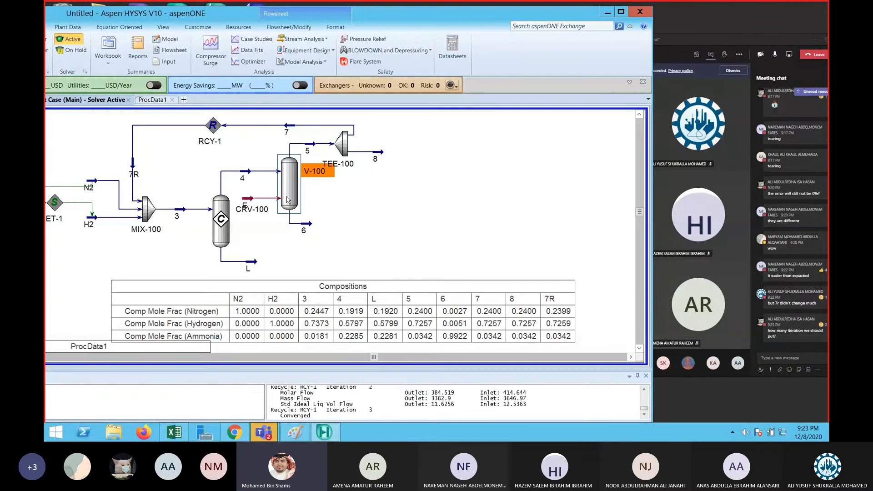
{"action": "left_click", "coordinate": [348, 216]}
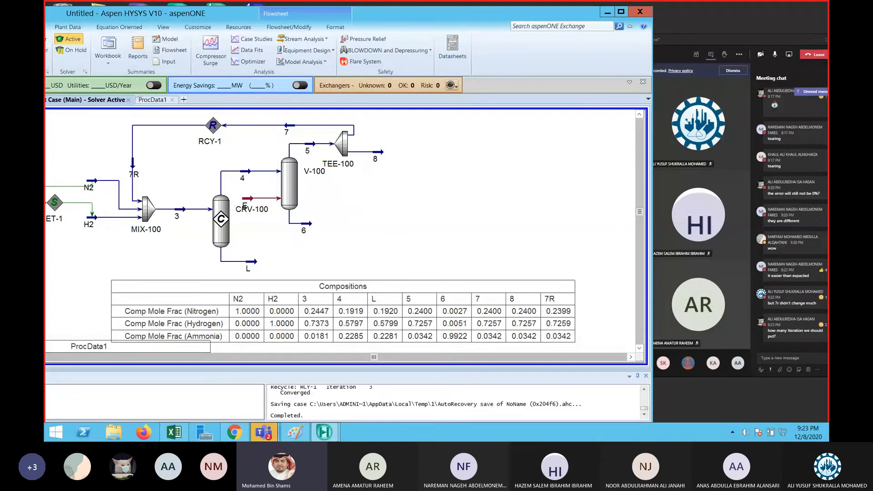
Switch to Paint, place its window beside the flowsheet and erase all the old handwriting from the canvas.
{"action": "left_click", "coordinate": [294, 432]}
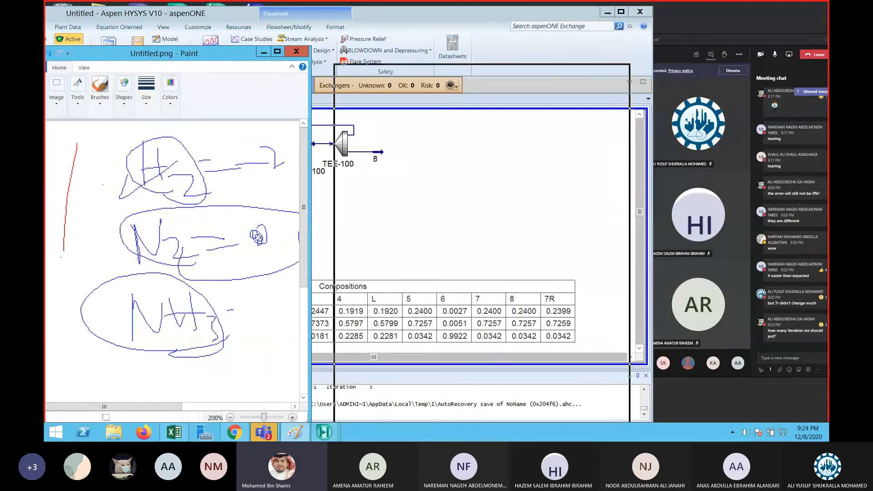
{"action": "left_click_drag", "start_coordinate": [544, 84], "coordinate": [573, 86]}
{"action": "key", "text": "ctrl+a"}
{"action": "key", "text": "Delete"}
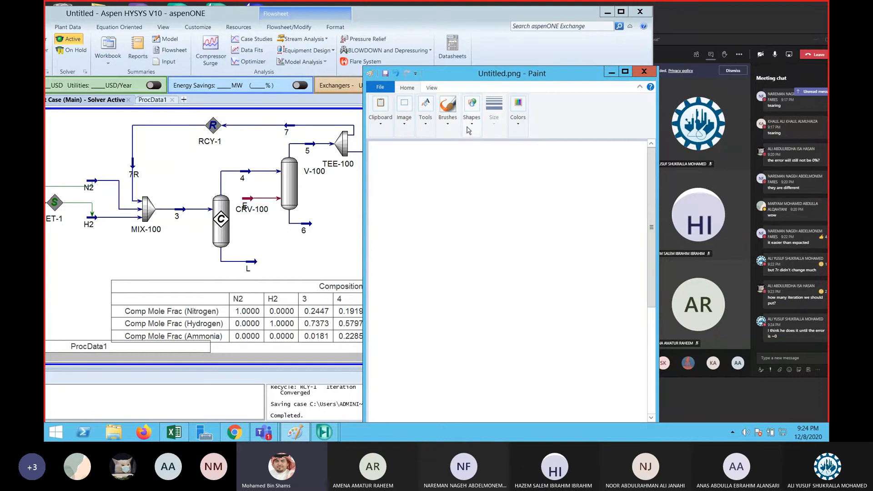
Handwrite "Overall conversion =" on the blank canvas and widen the Paint window to make room for the formula.
{"action": "left_click", "coordinate": [449, 109]}
{"action": "mouse_move", "coordinate": [398, 206]}
{"action": "left_mouse_down"}
{"action": "mouse_move", "coordinate": [426, 207]}
{"action": "mouse_move", "coordinate": [458, 228]}
{"action": "left_mouse_up"}
{"action": "mouse_move", "coordinate": [405, 236]}
{"action": "left_mouse_down"}
{"action": "mouse_move", "coordinate": [409, 250]}
{"action": "mouse_move", "coordinate": [494, 246]}
{"action": "left_mouse_up"}
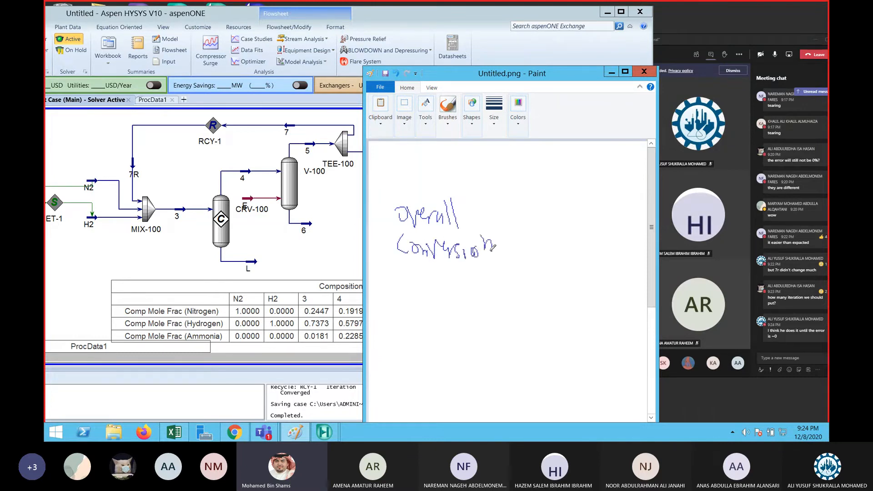
{"action": "left_click_drag", "start_coordinate": [485, 215], "coordinate": [500, 215]}
{"action": "left_click_drag", "start_coordinate": [482, 225], "coordinate": [501, 225]}
{"action": "left_click_drag", "start_coordinate": [365, 199], "coordinate": [310, 199]}
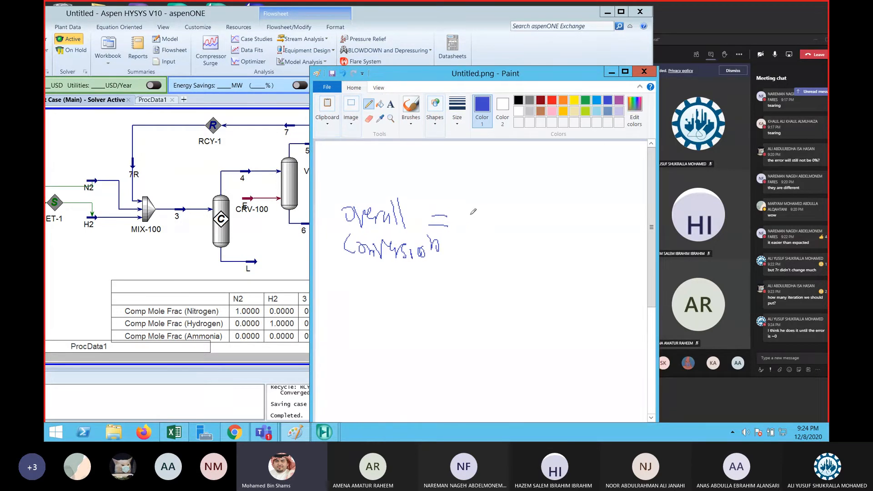
Handwrite the conversion fraction after the equals sign: N2 in minus N2 out, divided by N2 in.
{"action": "mouse_move", "coordinate": [470, 204]}
{"action": "left_mouse_down"}
{"action": "mouse_move", "coordinate": [480, 214]}
{"action": "mouse_move", "coordinate": [483, 191]}
{"action": "mouse_move", "coordinate": [491, 203]}
{"action": "mouse_move", "coordinate": [493, 249]}
{"action": "mouse_move", "coordinate": [513, 249]}
{"action": "mouse_move", "coordinate": [539, 225]}
{"action": "mouse_move", "coordinate": [553, 249]}
{"action": "left_mouse_up"}
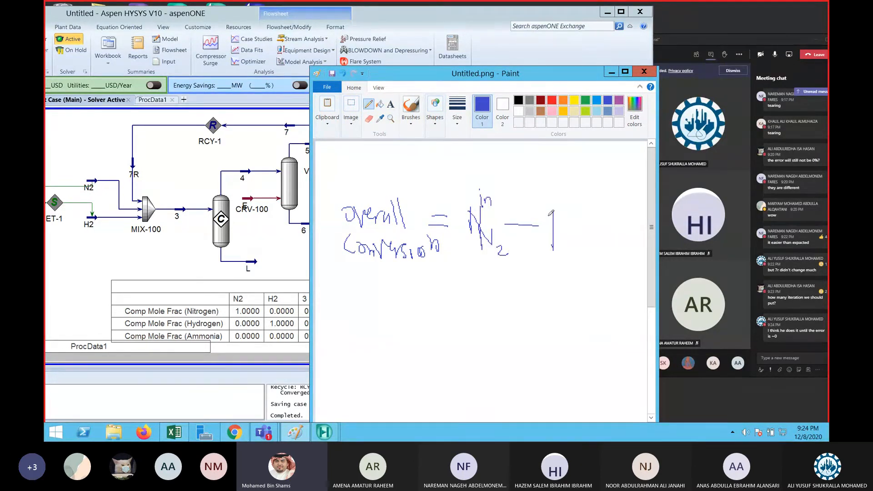
{"action": "left_click_drag", "start_coordinate": [553, 212], "coordinate": [581, 186]}
{"action": "left_click_drag", "start_coordinate": [579, 181], "coordinate": [587, 180]}
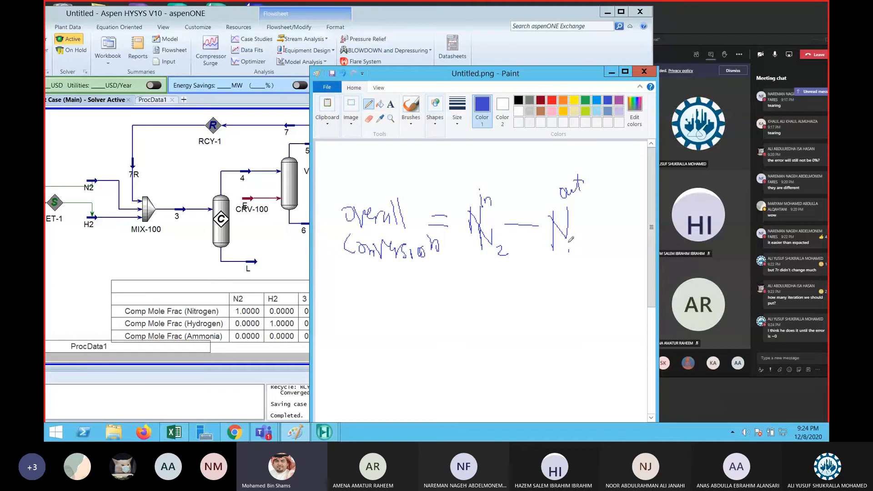
{"action": "left_click_drag", "start_coordinate": [568, 210], "coordinate": [568, 250]}
{"action": "left_click_drag", "start_coordinate": [579, 238], "coordinate": [587, 244]}
{"action": "left_click_drag", "start_coordinate": [464, 258], "coordinate": [552, 263]}
{"action": "mouse_move", "coordinate": [500, 306]}
{"action": "left_mouse_down"}
{"action": "mouse_move", "coordinate": [509, 284]}
{"action": "mouse_move", "coordinate": [531, 275]}
{"action": "mouse_move", "coordinate": [519, 309]}
{"action": "mouse_move", "coordinate": [549, 306]}
{"action": "left_mouse_up"}
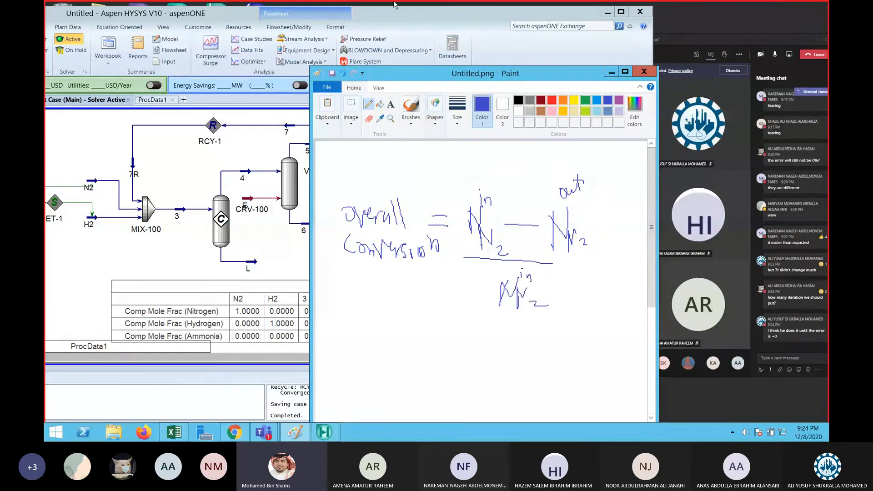
Add a second equals sign and an empty fraction line below the formula, then move and minimise Paint to return to Aspen HYSYS.
{"action": "left_click_drag", "start_coordinate": [444, 380], "coordinate": [460, 380]}
{"action": "left_click_drag", "start_coordinate": [454, 390], "coordinate": [574, 375]}
{"action": "left_click_drag", "start_coordinate": [470, 81], "coordinate": [498, 35]}
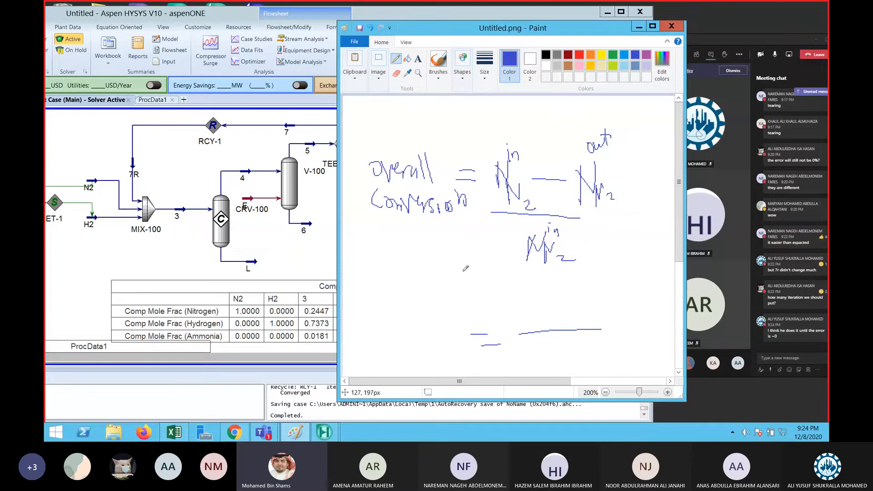
{"action": "left_click", "coordinate": [639, 26]}
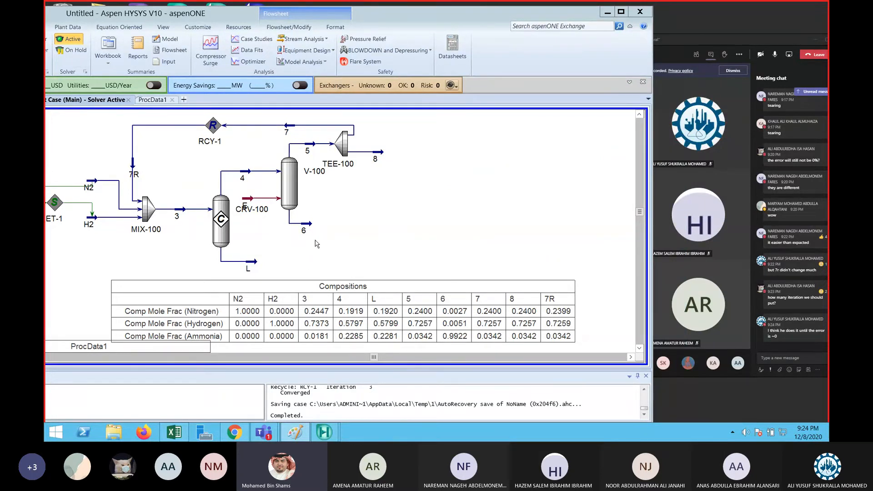
Inspect the compositions of outlet streams 8 and 6, and reposition the Aspen HYSYS window to uncover the feed streams.
{"action": "double_click", "coordinate": [380, 154]}
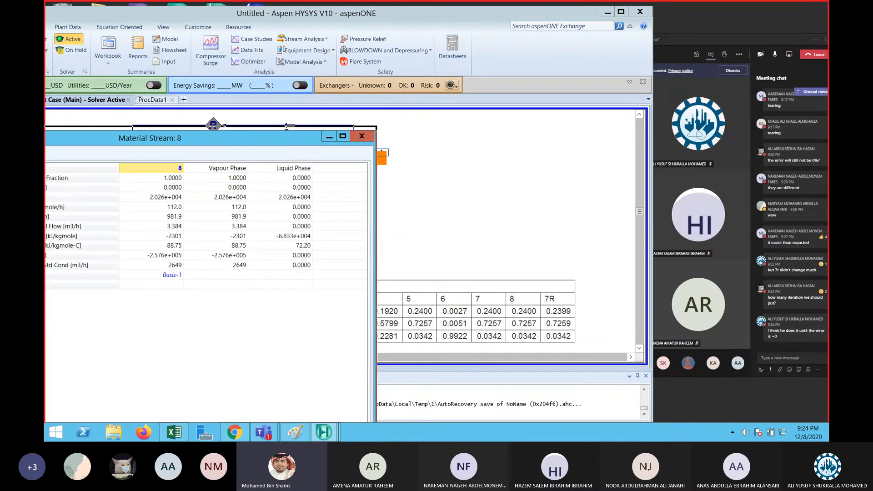
{"action": "left_click", "coordinate": [175, 191]}
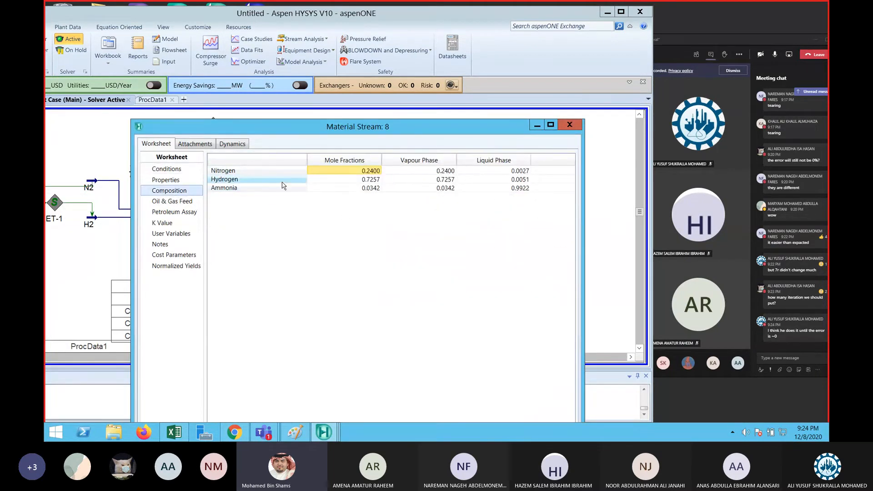
{"action": "left_click", "coordinate": [569, 126]}
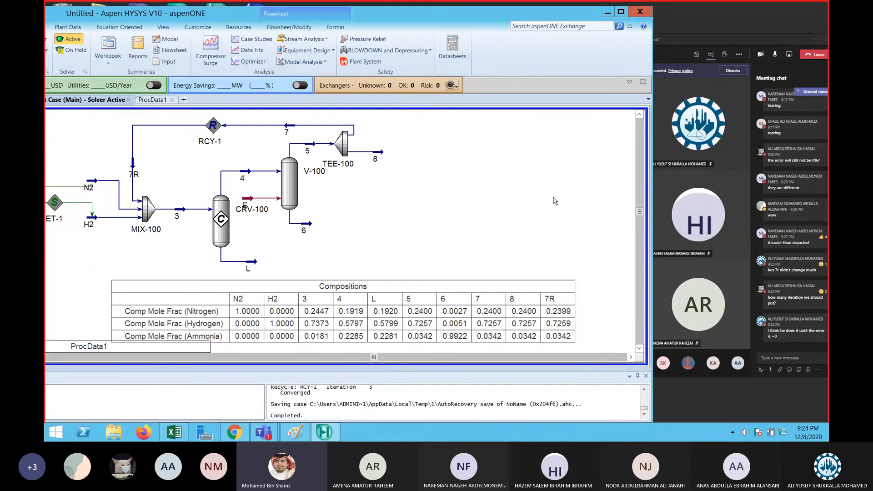
{"action": "mouse_move", "coordinate": [311, 227]}
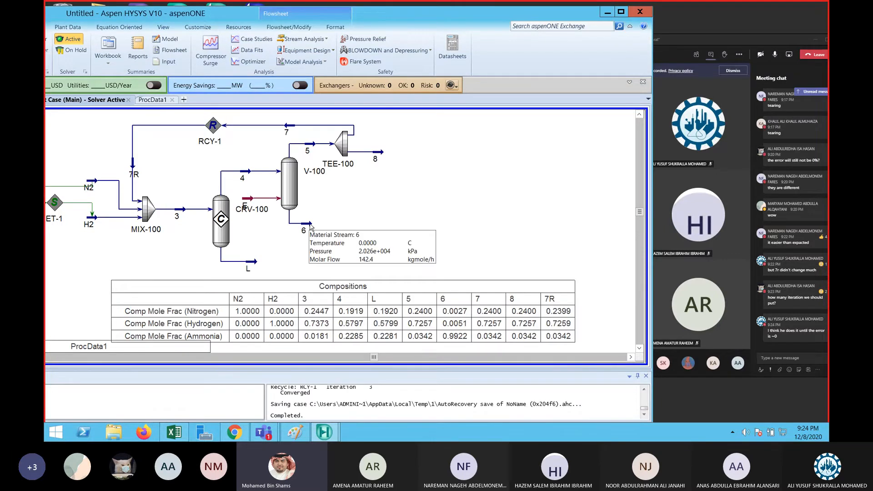
{"action": "double_click", "coordinate": [311, 227]}
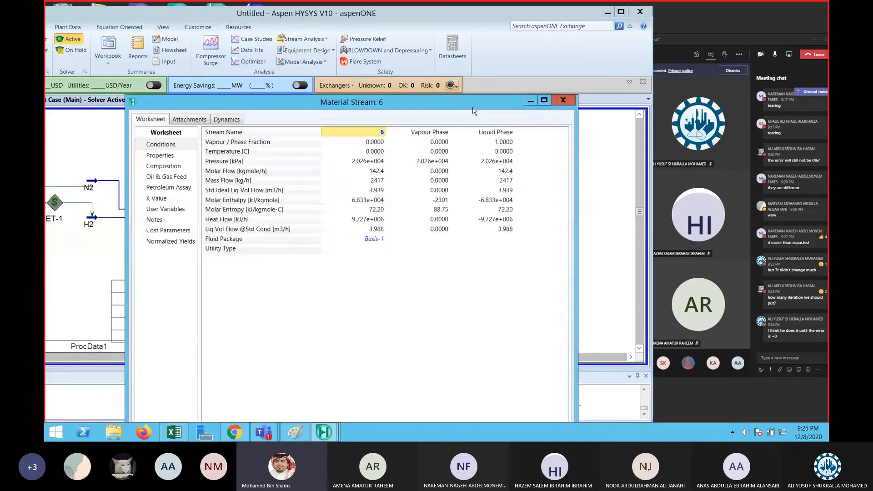
{"action": "left_click", "coordinate": [171, 166]}
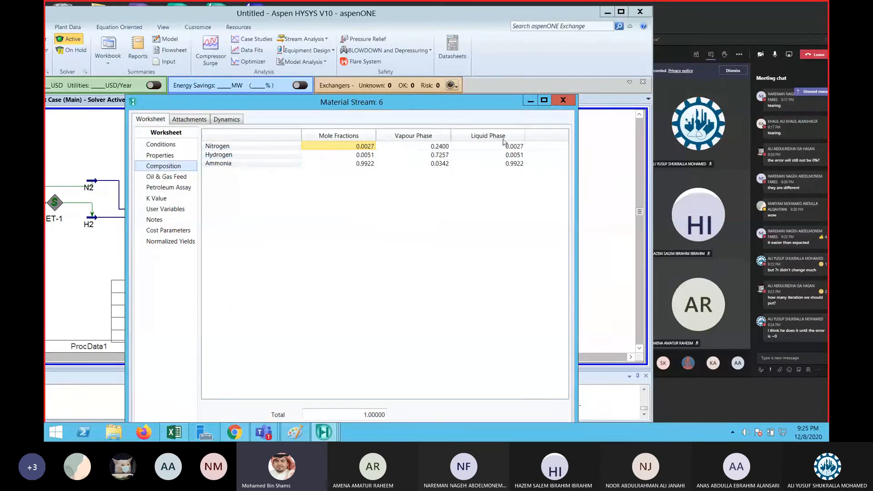
{"action": "left_click", "coordinate": [562, 101]}
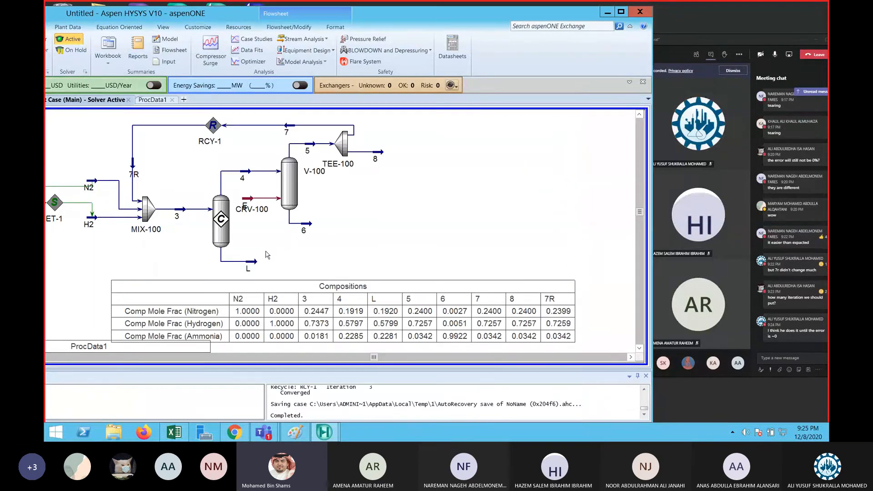
{"action": "mouse_move", "coordinate": [255, 264]}
{"action": "left_click_drag", "start_coordinate": [528, 14], "coordinate": [584, 11]}
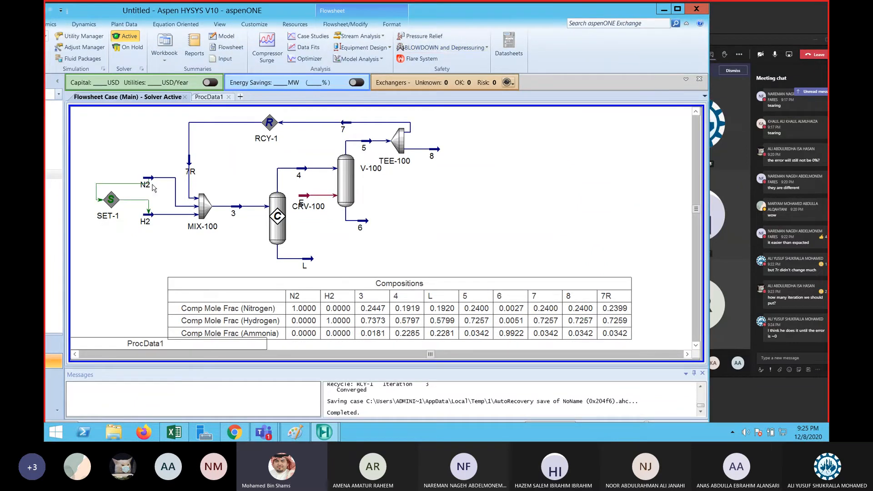
{"action": "mouse_move", "coordinate": [152, 183]}
Add a Spreadsheet operation from the model palette to the empty flowsheet area beside TEE-100 and open it.
{"action": "left_click", "coordinate": [220, 24]}
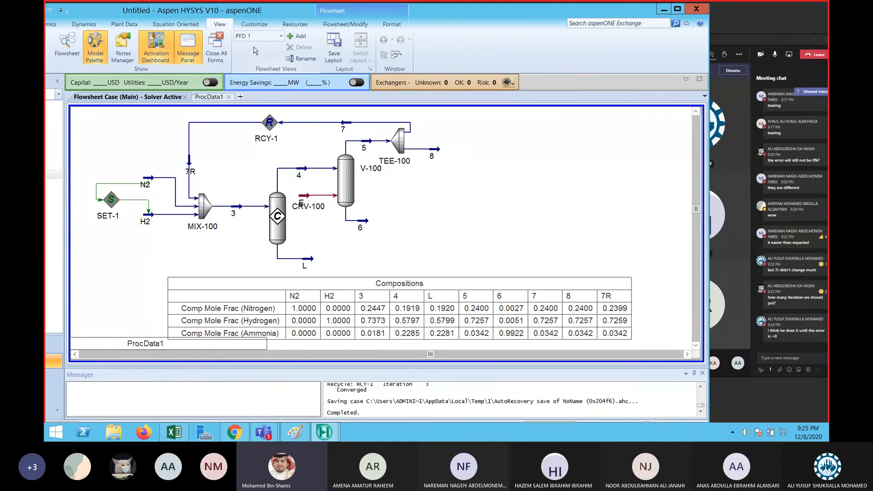
{"action": "left_click", "coordinate": [95, 46]}
{"action": "left_click", "coordinate": [207, 238]}
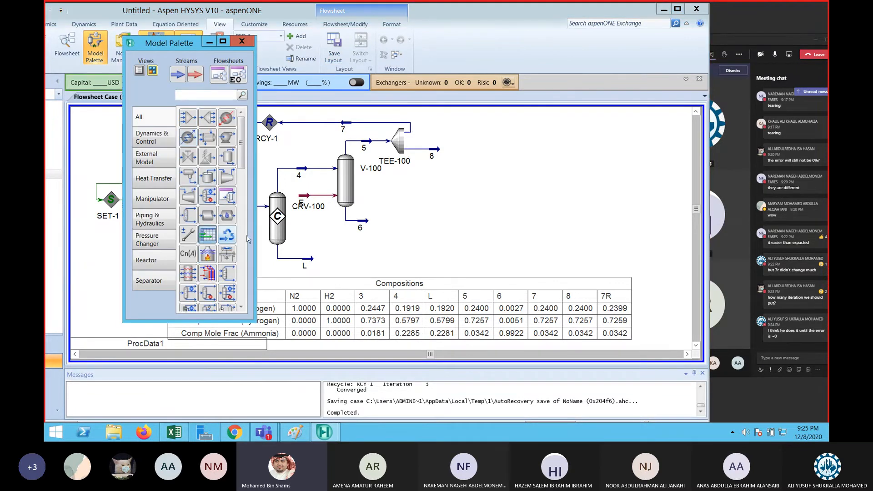
{"action": "left_click", "coordinate": [523, 191]}
{"action": "double_click", "coordinate": [535, 178]}
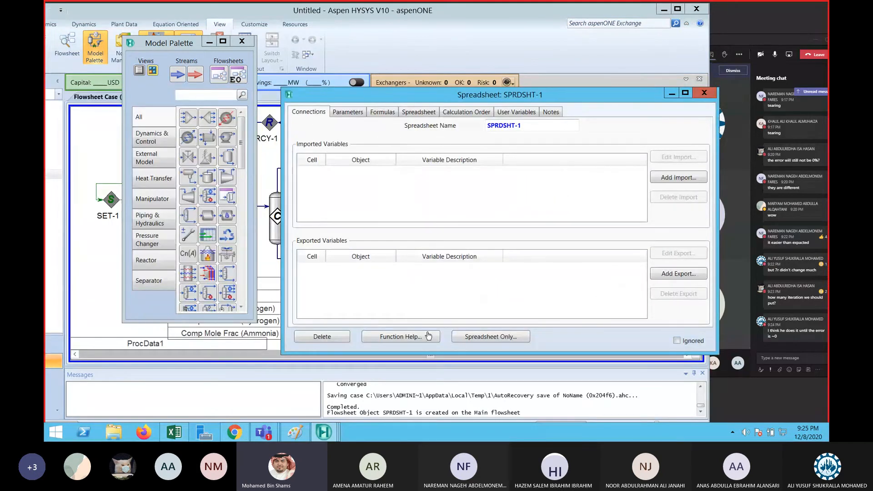
In the spreadsheet grid, label cell A1 "N2 feed" and cell A2 "N2 6".
{"action": "left_click", "coordinate": [419, 112]}
{"action": "left_click", "coordinate": [328, 208]}
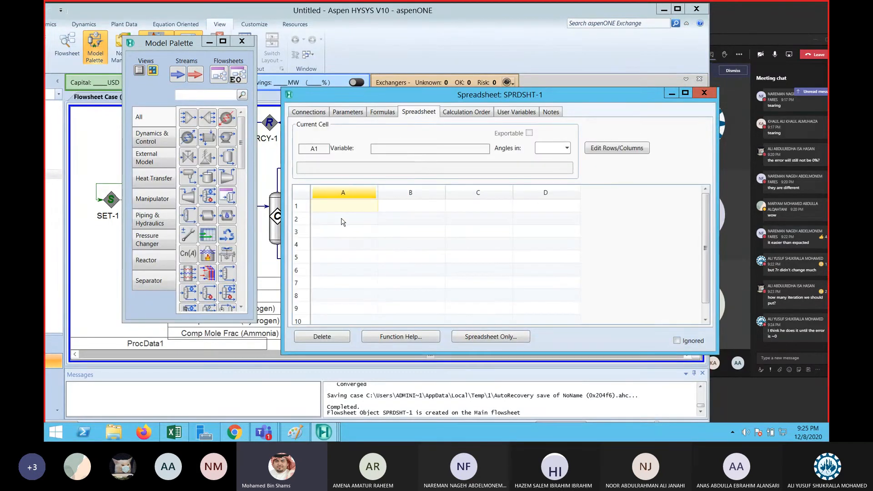
{"action": "type", "text": "n2"}
{"action": "key", "text": "BackSpace"}
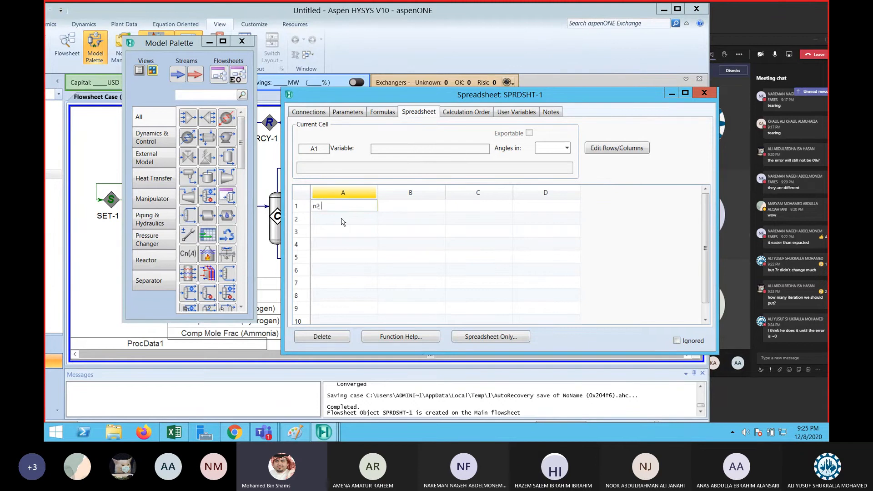
{"action": "type", "text": "N2 feed"}
{"action": "key", "text": "Return"}
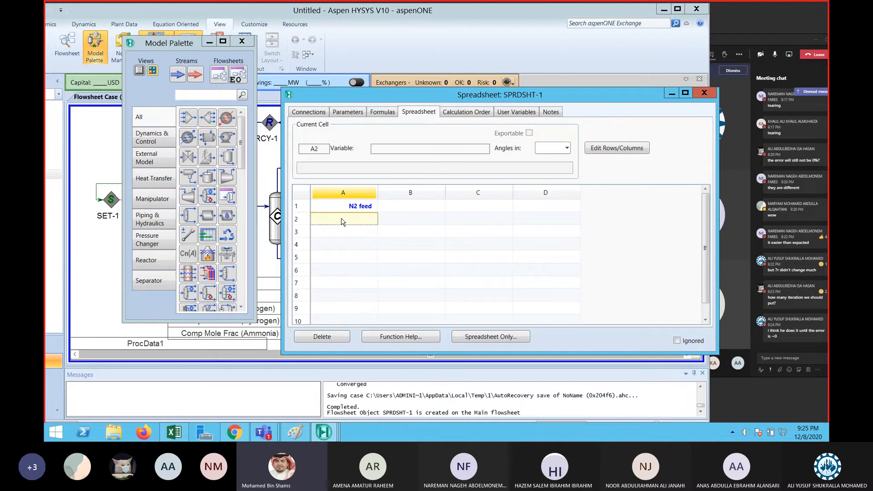
{"action": "type", "text": "N"}
{"action": "key", "text": "Return"}
{"action": "key", "text": "Return"}
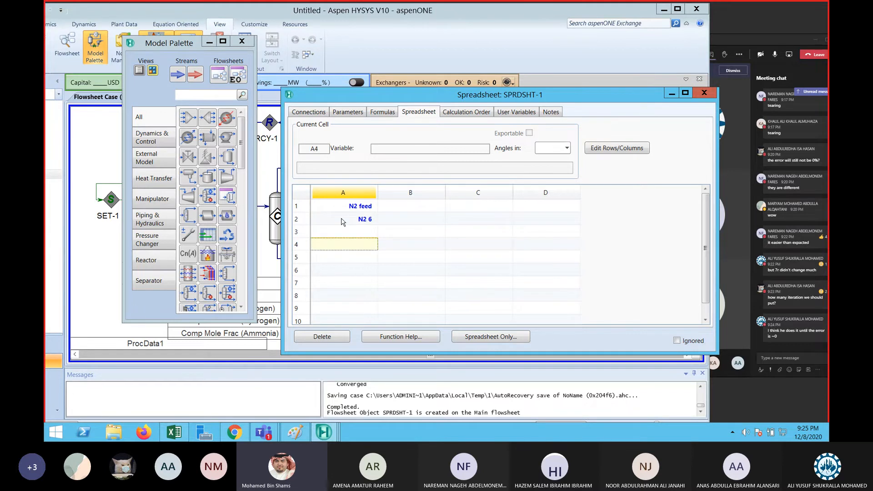
Minimise the model palette, shift the spreadsheet window slightly, and label cell A3 "N2_8".
{"action": "type", "text": "N"}
{"action": "left_click", "coordinate": [210, 42]}
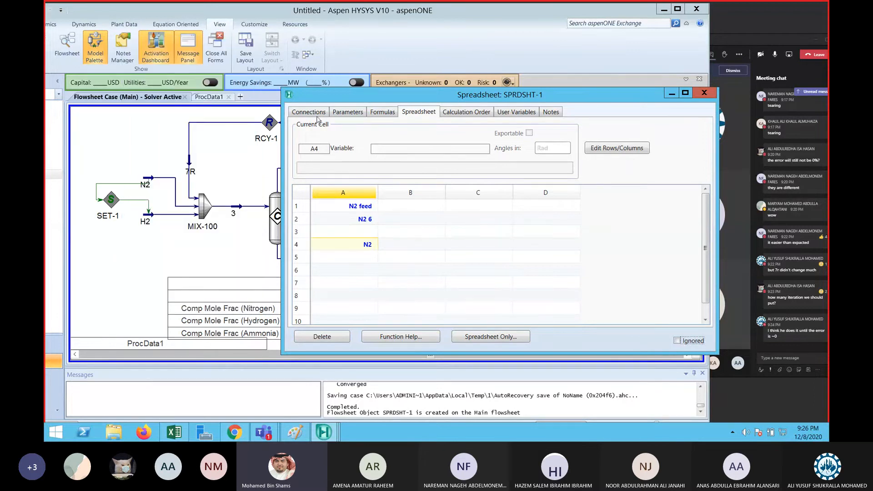
{"action": "mouse_move", "coordinate": [323, 96]}
{"action": "left_mouse_down"}
{"action": "mouse_move", "coordinate": [333, 281]}
{"action": "mouse_move", "coordinate": [332, 97]}
{"action": "left_mouse_up"}
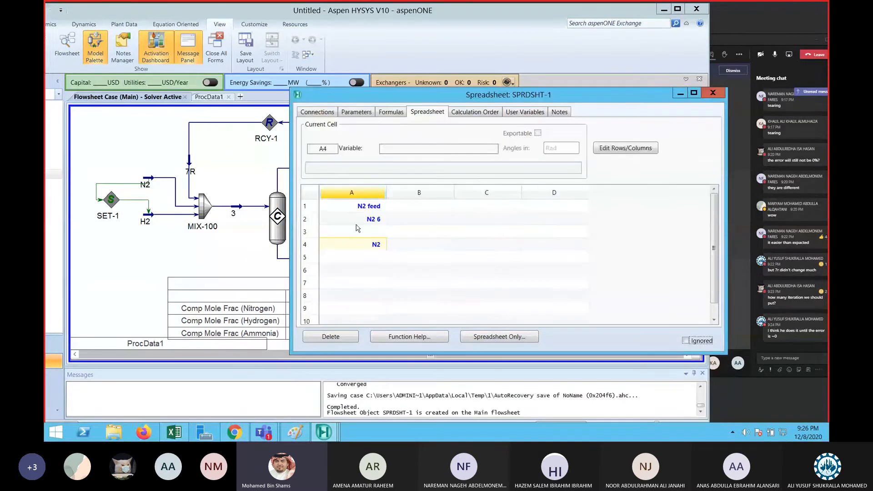
{"action": "left_click", "coordinate": [379, 235]}
{"action": "type", "text": "N2_8"}
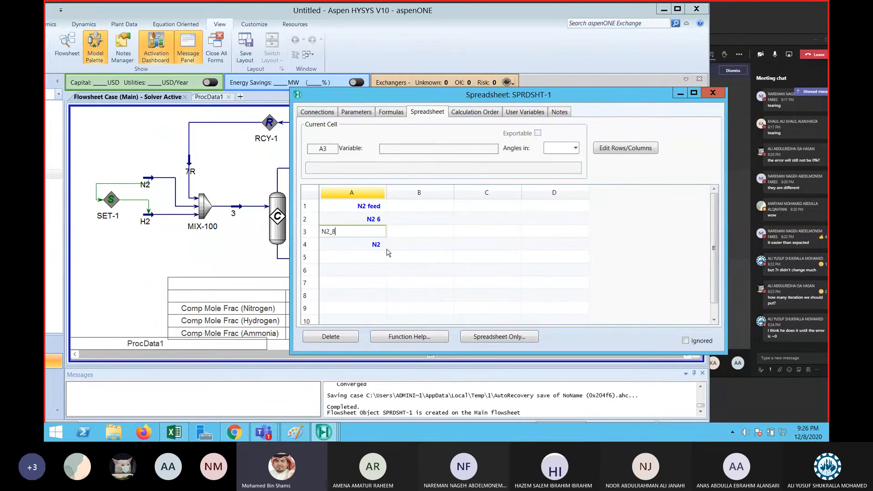
{"action": "left_click", "coordinate": [416, 254]}
Rename the label in cell A2 to "N2_6".
{"action": "left_click", "coordinate": [380, 221]}
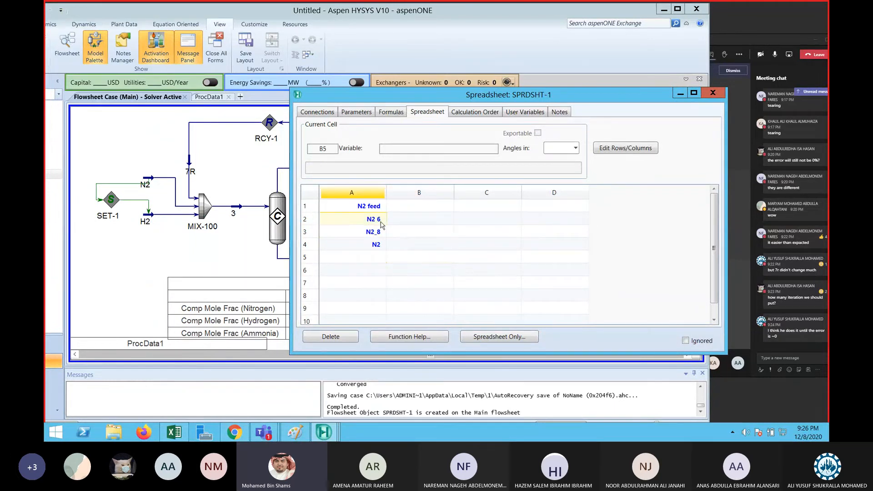
{"action": "right_click", "coordinate": [378, 219]}
{"action": "left_click", "coordinate": [374, 218]}
{"action": "double_click", "coordinate": [375, 220]}
{"action": "key", "text": "Home"}
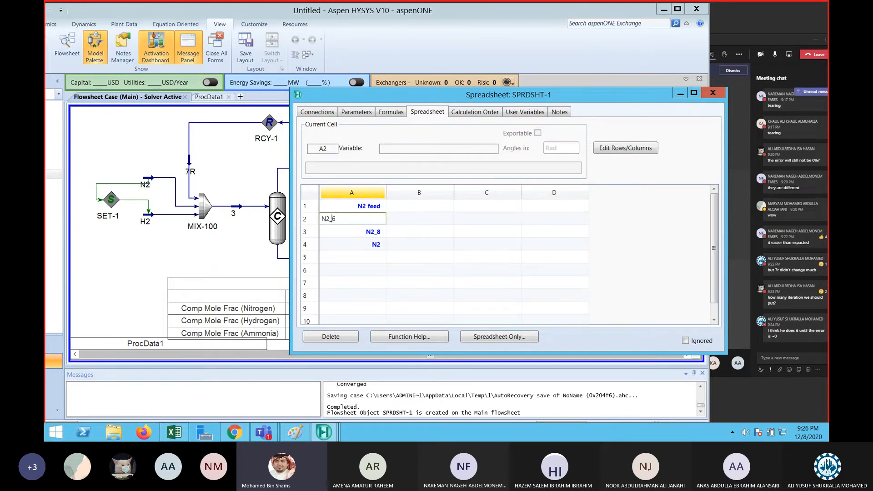
Replace the label in cell A4 with "Overall_Conv%".
{"action": "left_click", "coordinate": [380, 245]}
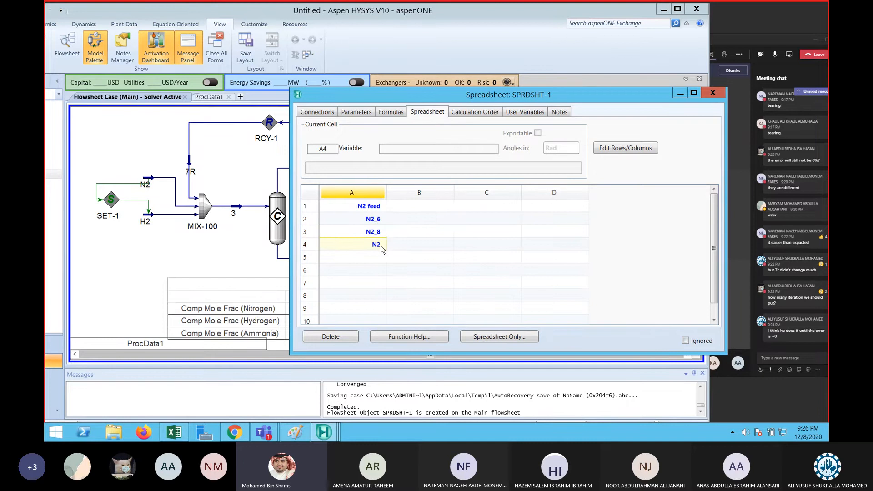
{"action": "type", "text": "Overall_Conv%"}
{"action": "key", "text": "Return"}
{"action": "left_click", "coordinate": [422, 246]}
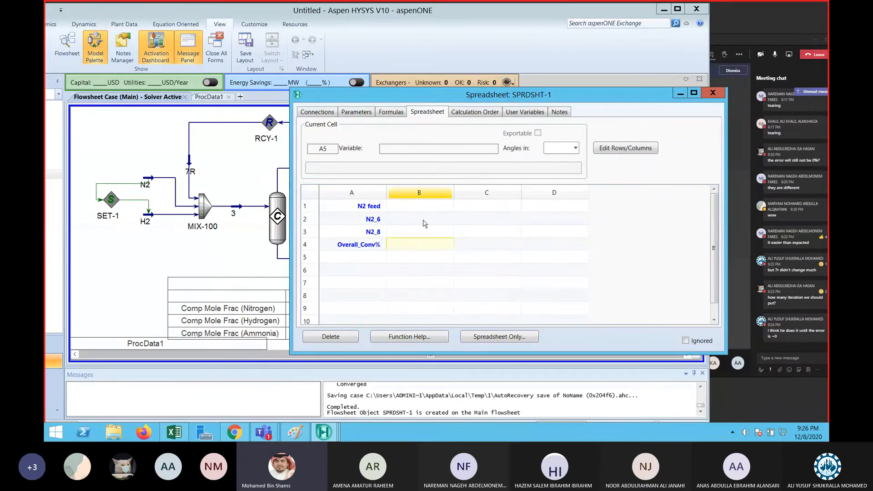
Import the Molar Flow variable of stream N2 into cell B1, and select cell B2.
{"action": "left_click", "coordinate": [421, 207]}
{"action": "right_click", "coordinate": [421, 207]}
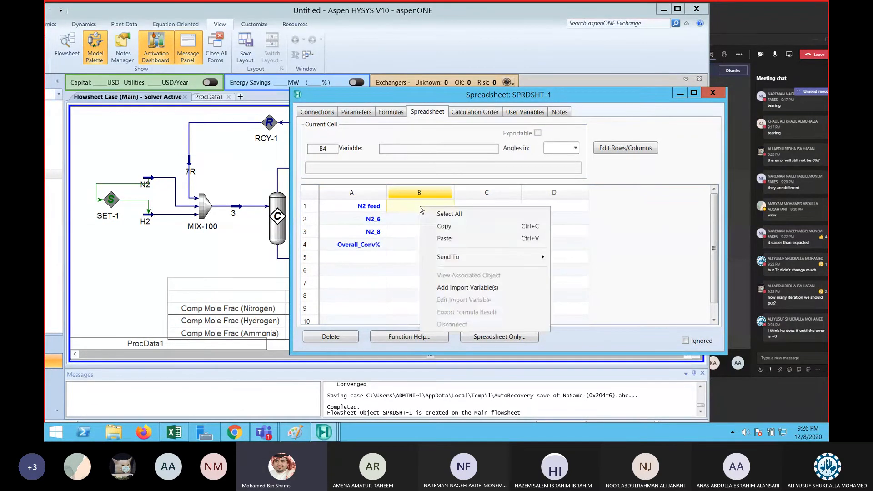
{"action": "left_click", "coordinate": [455, 287]}
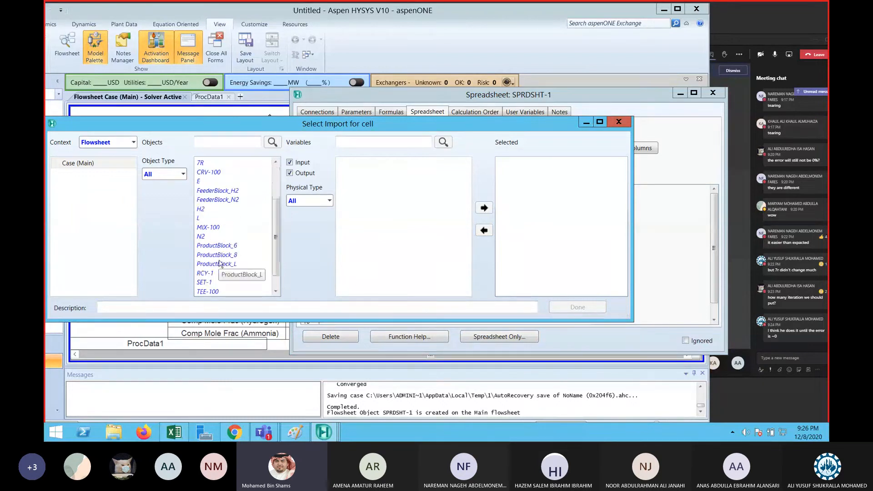
{"action": "scroll", "coordinate": [220, 264], "scroll_direction": "down", "scroll_amount": 2}
{"action": "left_click", "coordinate": [209, 219]}
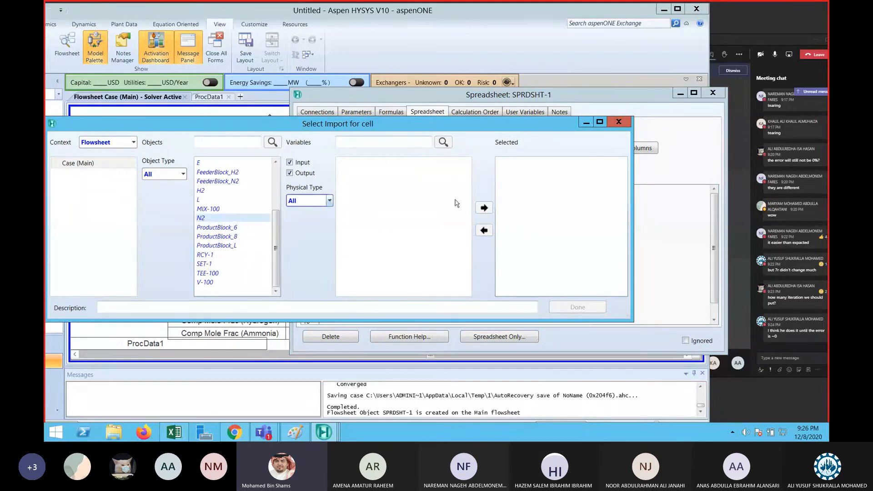
{"action": "left_click", "coordinate": [470, 194]}
{"action": "left_click_drag", "start_coordinate": [471, 194], "coordinate": [471, 225]}
{"action": "left_click", "coordinate": [363, 281]}
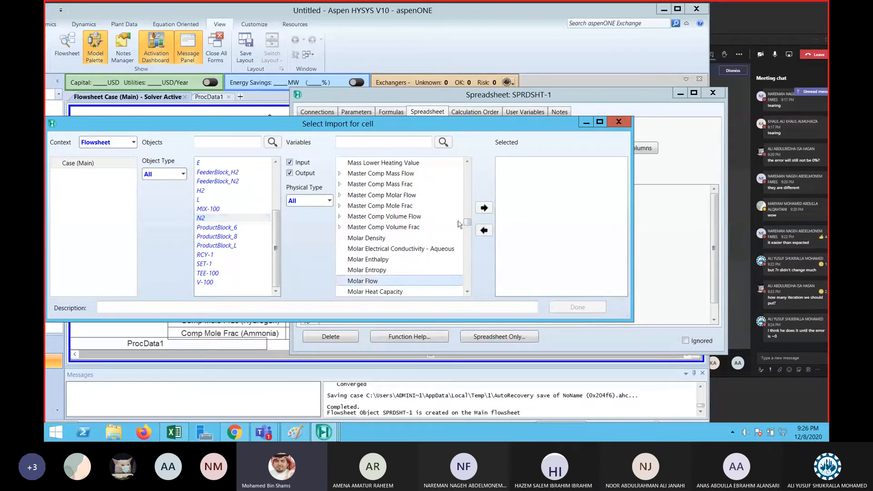
{"action": "left_click", "coordinate": [484, 208]}
{"action": "left_click", "coordinate": [577, 307]}
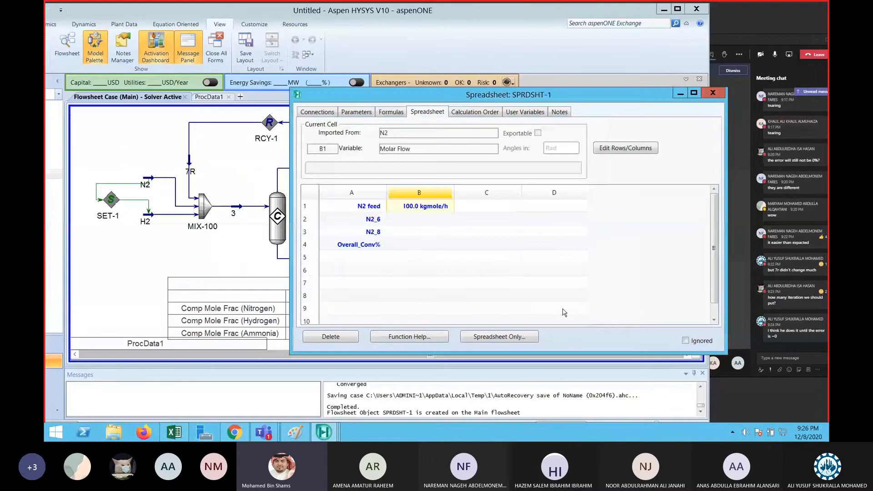
{"action": "left_click", "coordinate": [426, 219]}
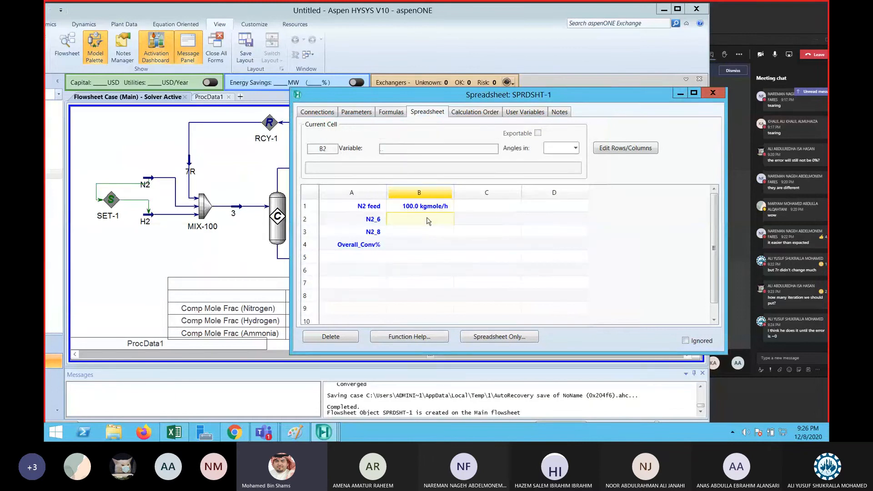
Import the Master Comp Molar Flow (Nitrogen) variable of stream 6 into cell B2 of the spreadsheet.
{"action": "left_click_drag", "start_coordinate": [431, 95], "coordinate": [495, 103]}
{"action": "right_click", "coordinate": [465, 228]}
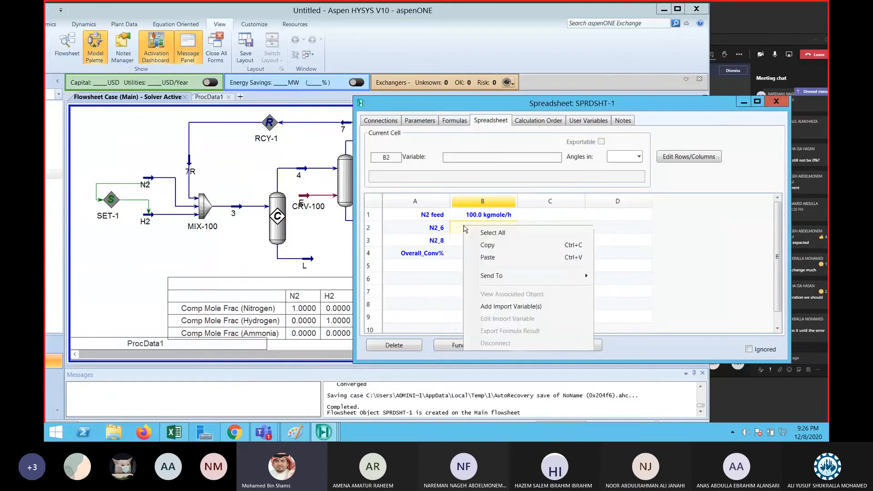
{"action": "left_click", "coordinate": [514, 306]}
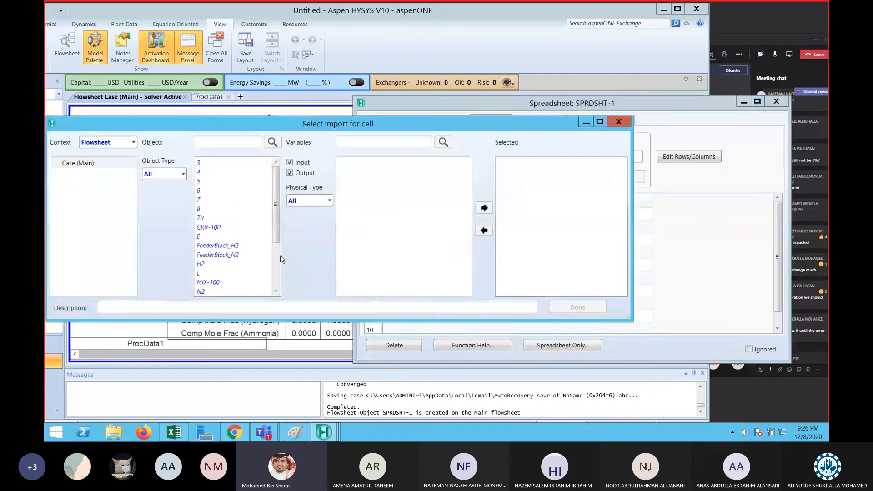
{"action": "left_click_drag", "start_coordinate": [278, 213], "coordinate": [279, 224]}
{"action": "left_click", "coordinate": [222, 190]}
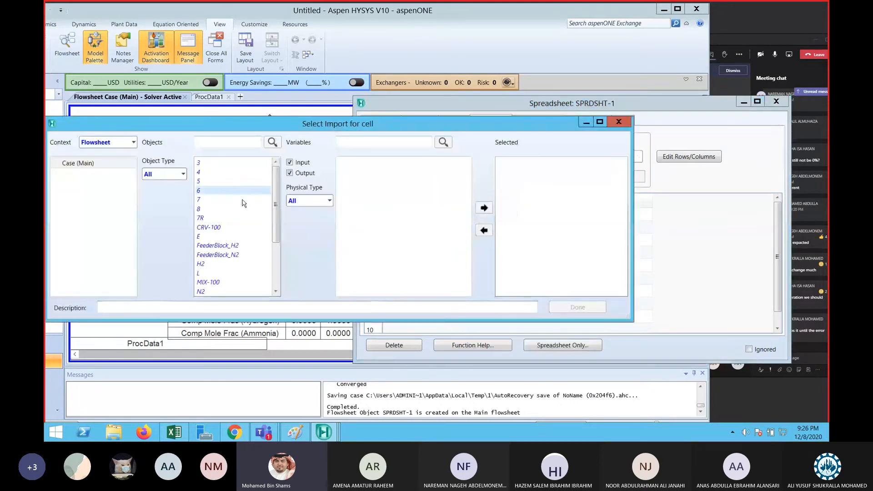
{"action": "left_click_drag", "start_coordinate": [468, 170], "coordinate": [471, 220]}
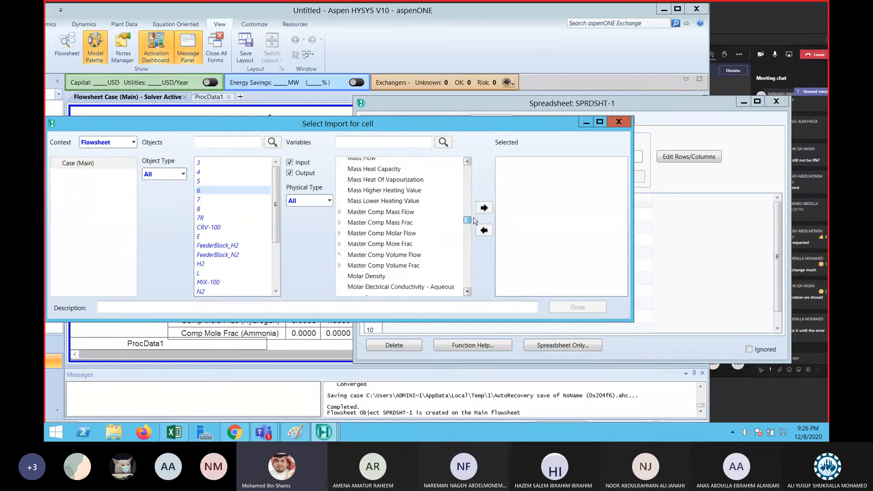
{"action": "left_click", "coordinate": [340, 233]}
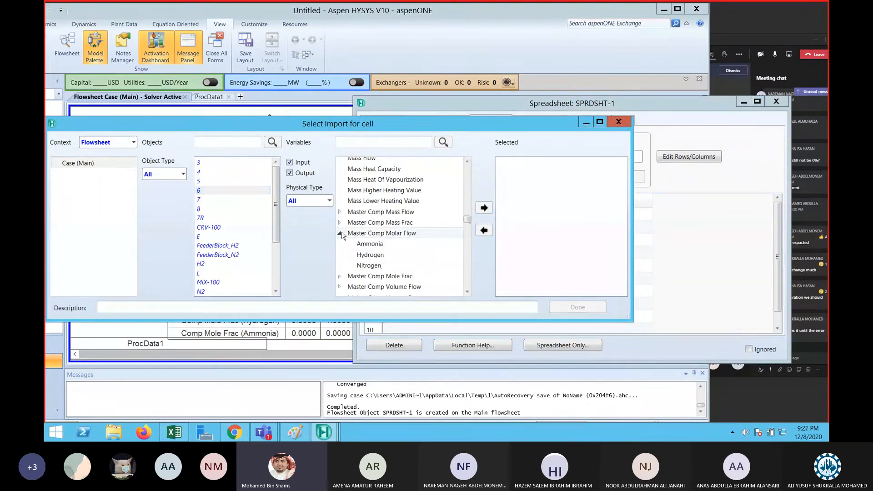
{"action": "left_click", "coordinate": [369, 265]}
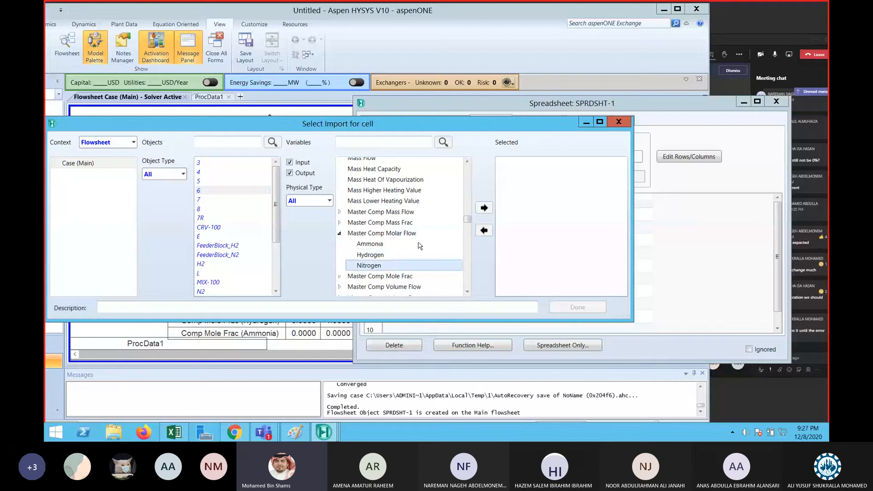
{"action": "left_click", "coordinate": [484, 208]}
{"action": "left_click", "coordinate": [578, 308]}
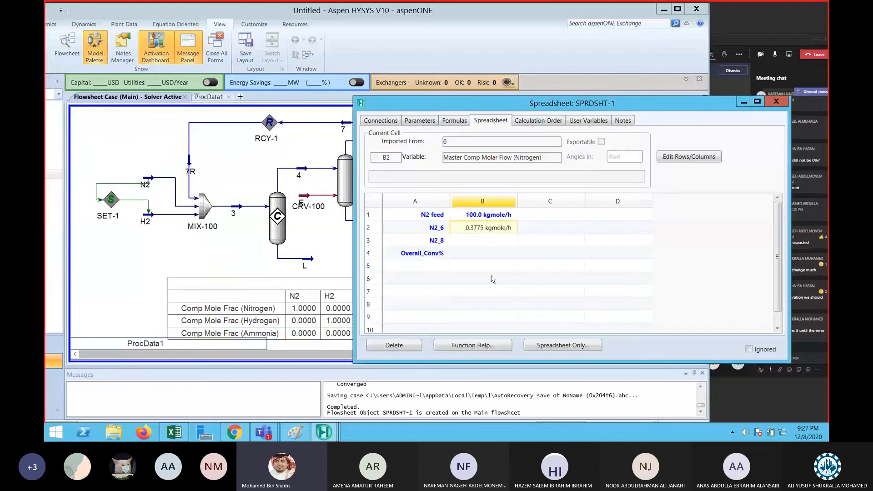
Import the Master Comp Molar Flow (Nitrogen) variable of stream 8 into cell B3.
{"action": "right_click", "coordinate": [482, 245]}
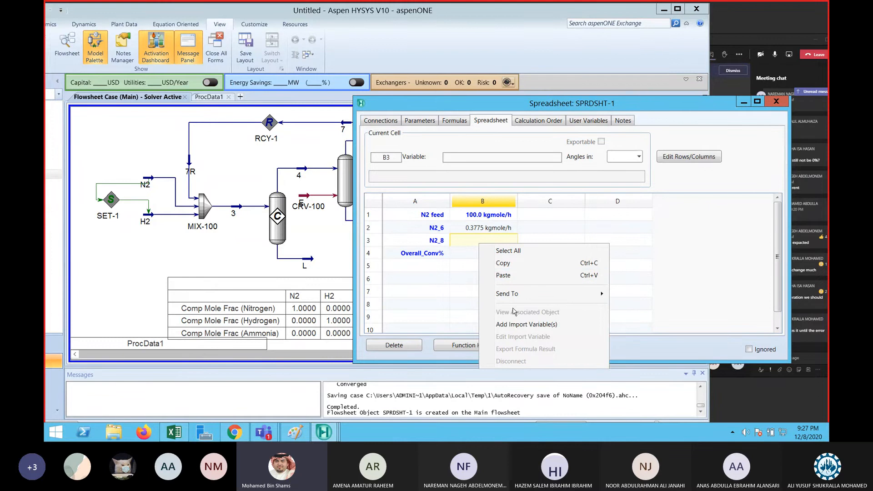
{"action": "left_click", "coordinate": [519, 324]}
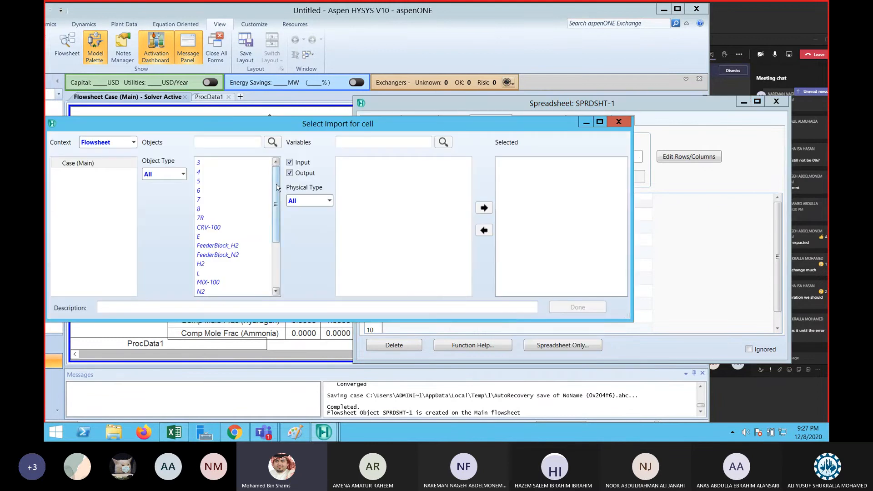
{"action": "left_click", "coordinate": [200, 210]}
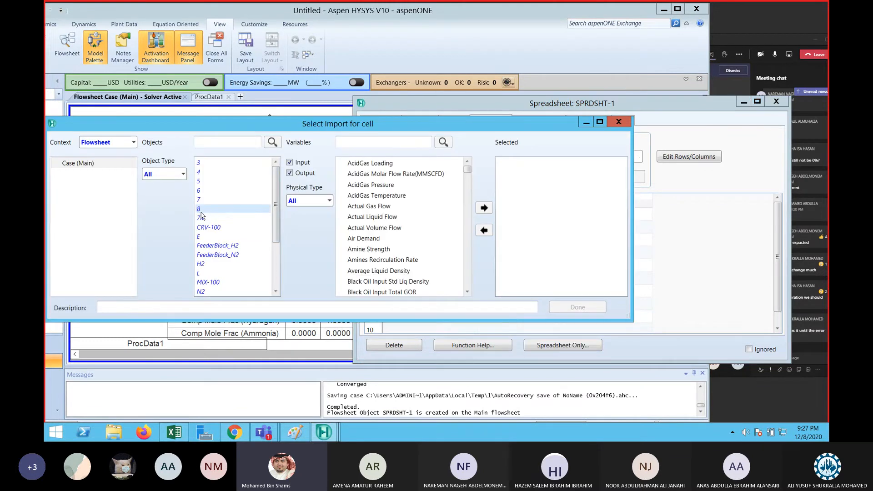
{"action": "left_click_drag", "start_coordinate": [468, 171], "coordinate": [478, 228]}
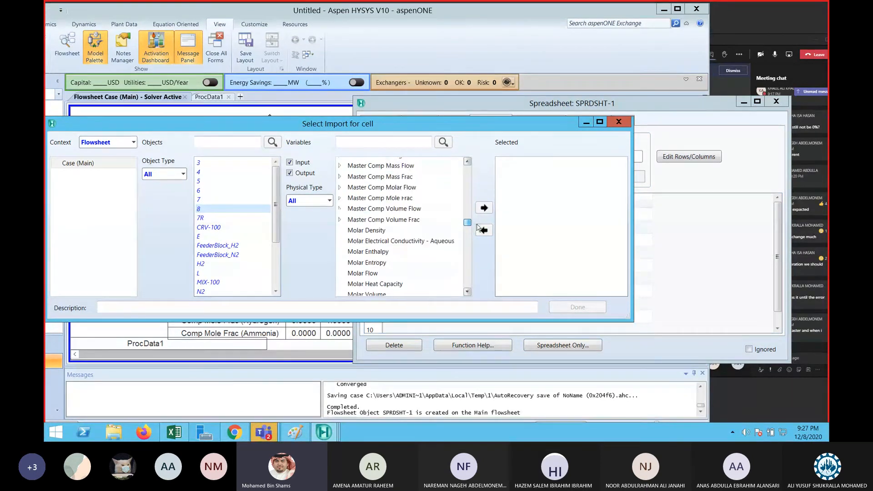
{"action": "left_click", "coordinate": [340, 187]}
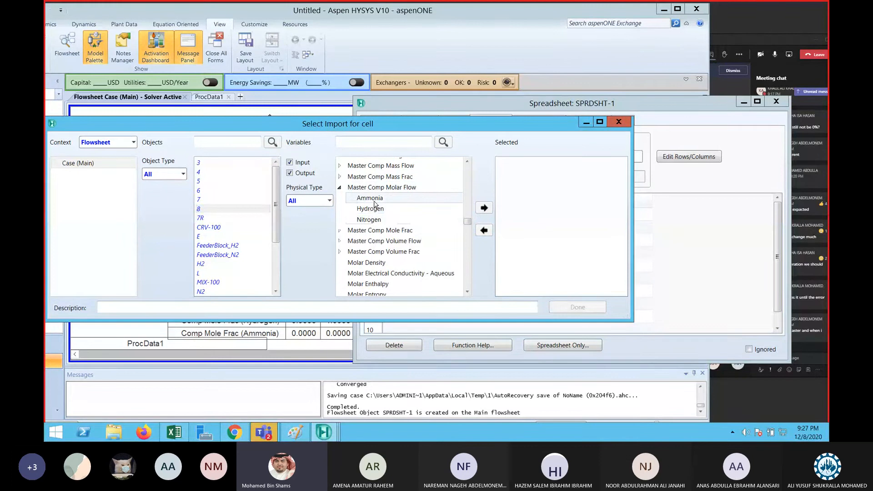
{"action": "left_click", "coordinate": [369, 219]}
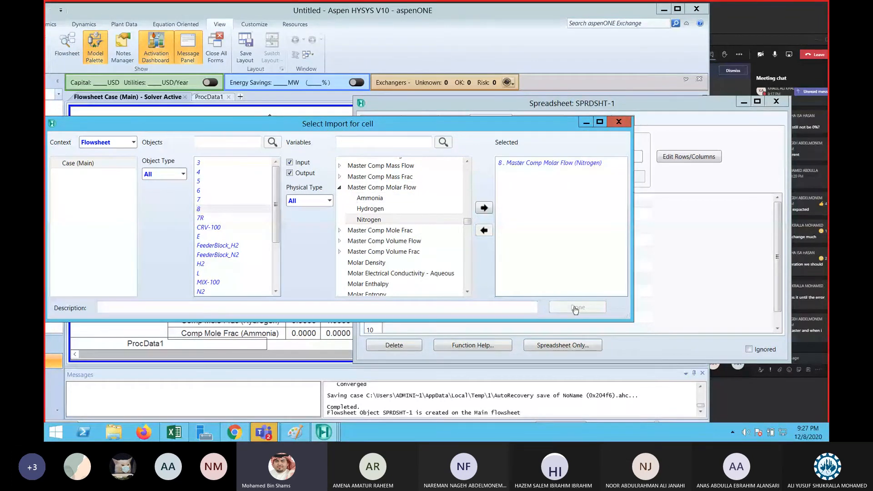
{"action": "left_click", "coordinate": [576, 309]}
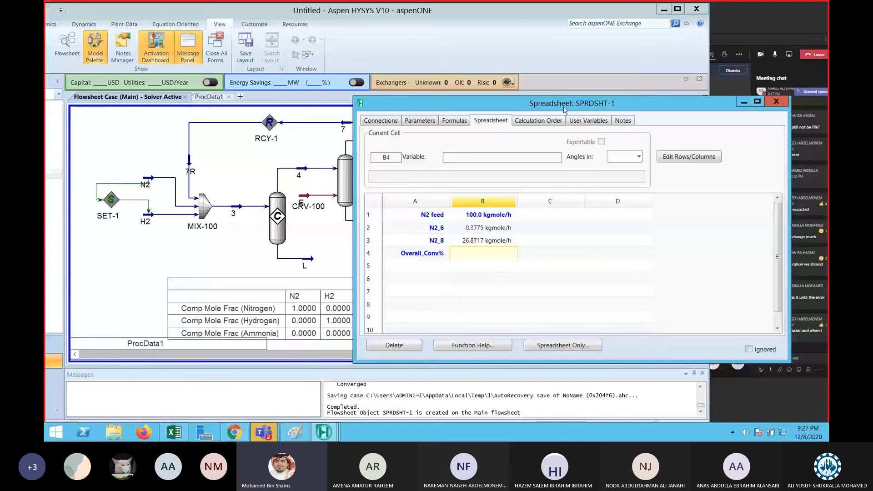
Enter the overall nitrogen conversion formula =(b1-(b2+b3))/b1 in cell B4.
{"action": "left_click_drag", "start_coordinate": [551, 104], "coordinate": [398, 102]}
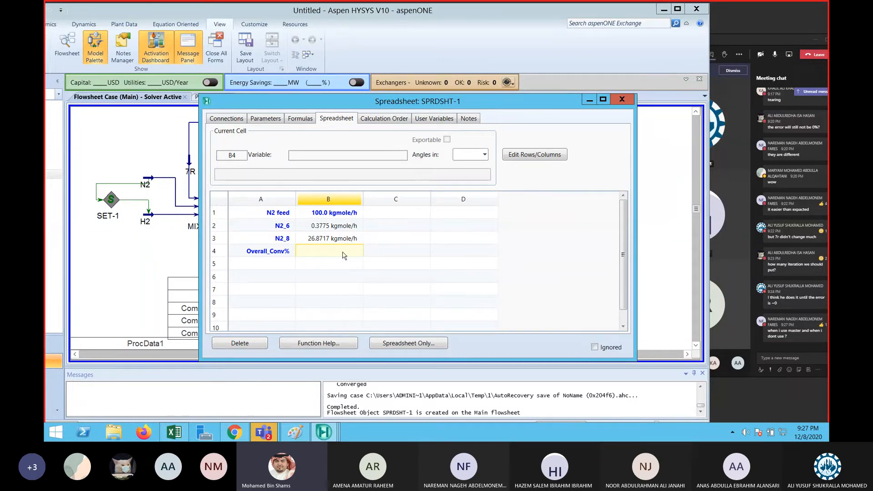
{"action": "type", "text": "="}
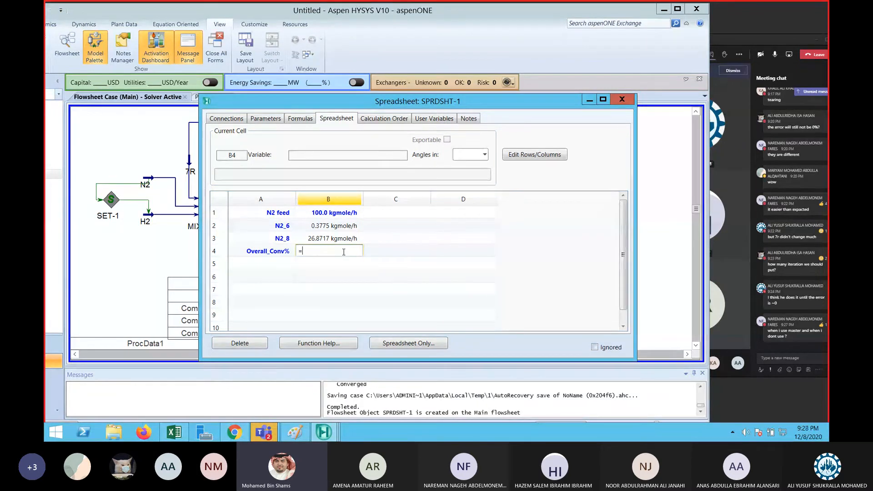
{"action": "type", "text": "0"}
{"action": "type", "text": "/"}
{"action": "type", "text": "b1"}
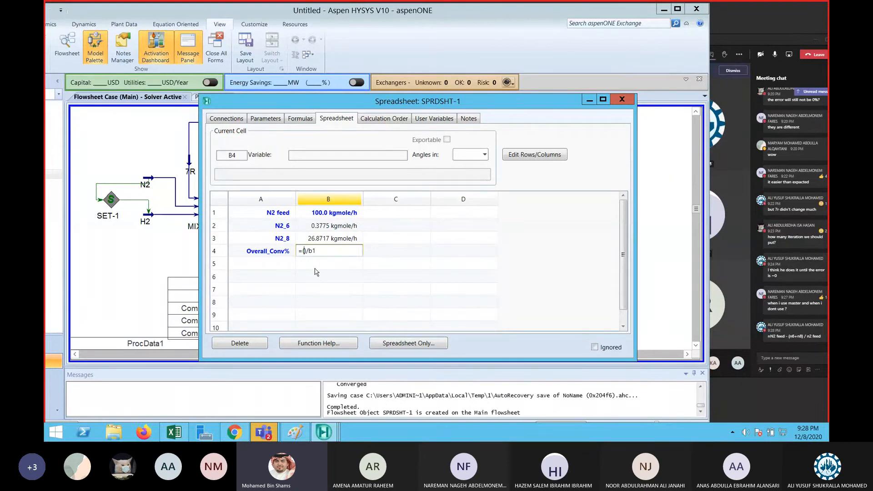
{"action": "type", "text": "b1"}
{"action": "type", "text": "-"}
{"action": "type", "text": "("}
{"action": "type", "text": ")"}
{"action": "type", "text": "b2"}
{"action": "type", "text": "+b3"}
Convert the B4 formula to a percentage as =((b1-(b2+b3))/b1)*100 and close the spreadsheet.
{"action": "left_click_drag", "start_coordinate": [354, 250], "coordinate": [303, 250]}
{"action": "key", "text": "ctrl+c"}
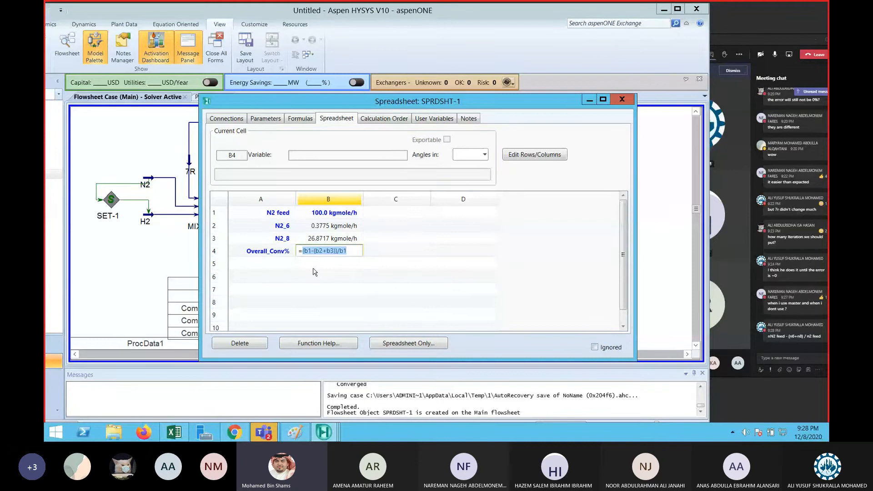
{"action": "key", "text": "BackSpace"}
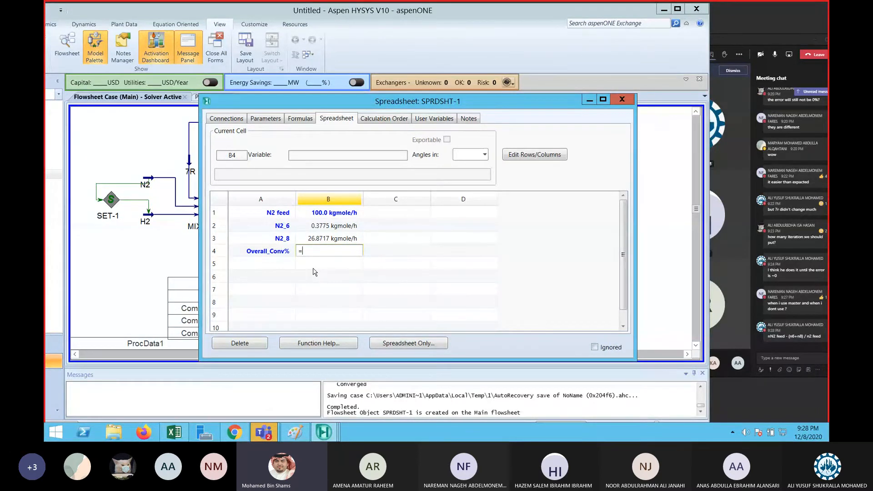
{"action": "type", "text": "()*100"}
{"action": "key", "text": "Left"}
{"action": "key", "text": "Left"}
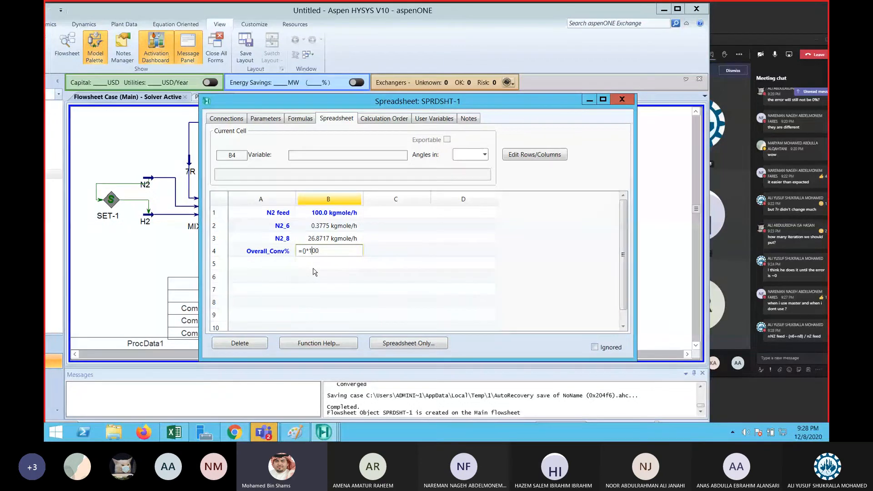
{"action": "key", "text": "Left"}
{"action": "key", "text": "Left"}
{"action": "key", "text": "Left"}
{"action": "key", "text": "ctrl+v"}
{"action": "key", "text": "Return"}
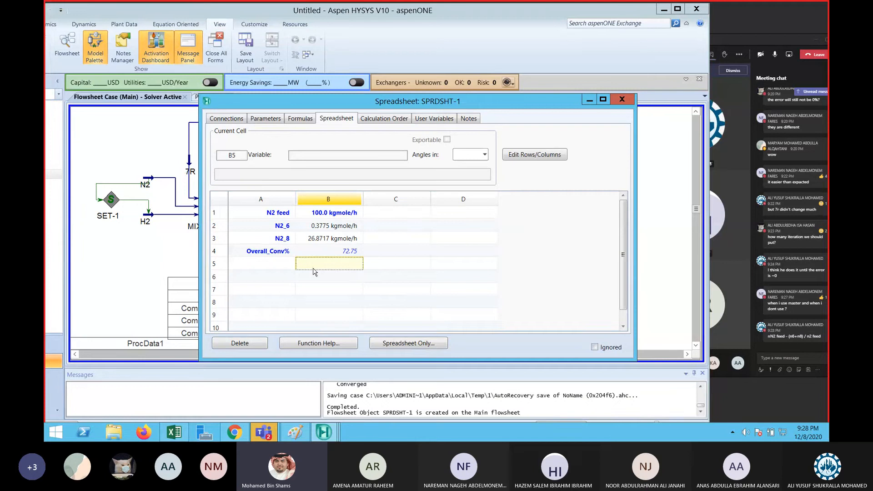
{"action": "left_click", "coordinate": [622, 99]}
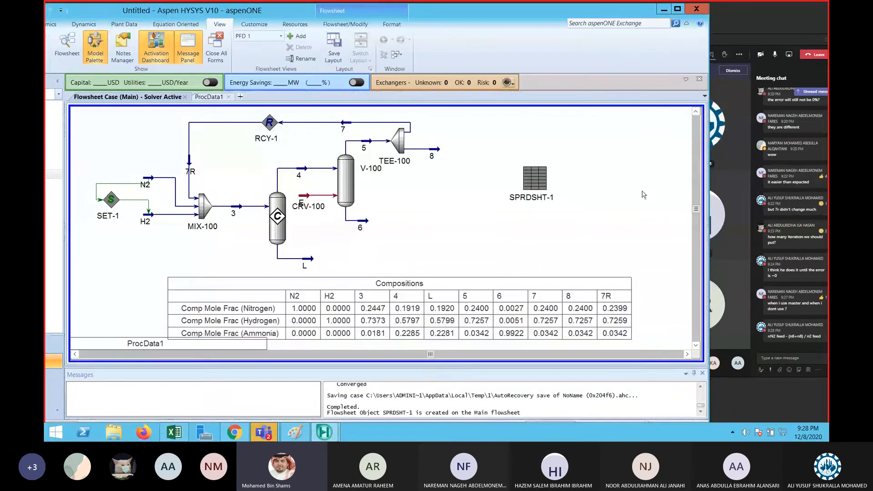
Add a new process data table to the case alongside ProcData1.
{"action": "left_click_drag", "start_coordinate": [392, 11], "coordinate": [441, 37]}
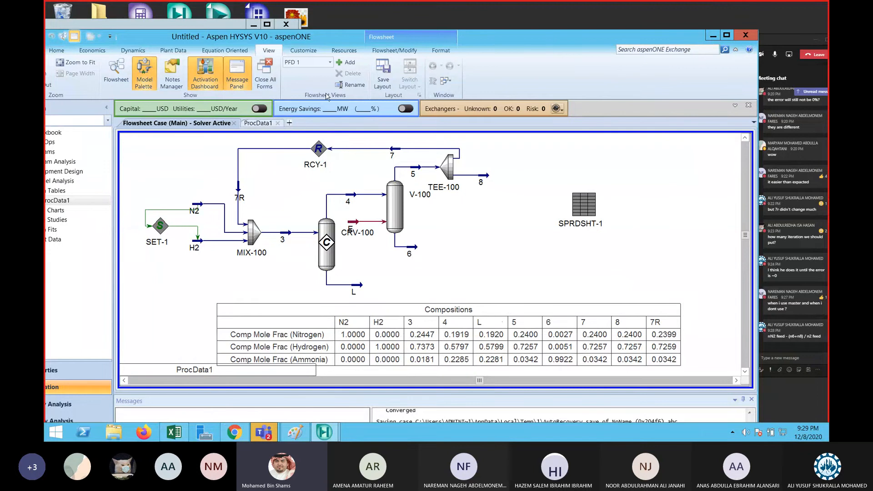
{"action": "left_click", "coordinate": [303, 50]}
{"action": "left_click", "coordinate": [289, 73]}
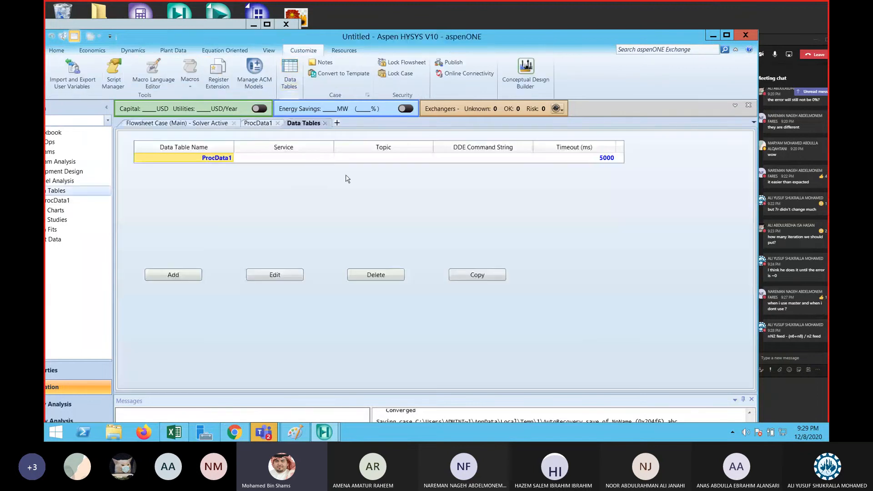
{"action": "left_click", "coordinate": [196, 275]}
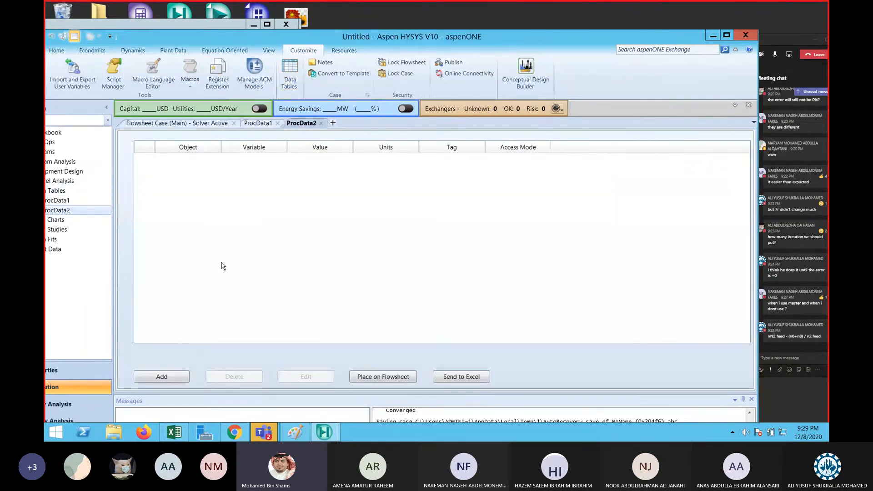
Add cell B4 of SPRDSHT-1 as a variable in the new data table.
{"action": "left_click", "coordinate": [176, 381]}
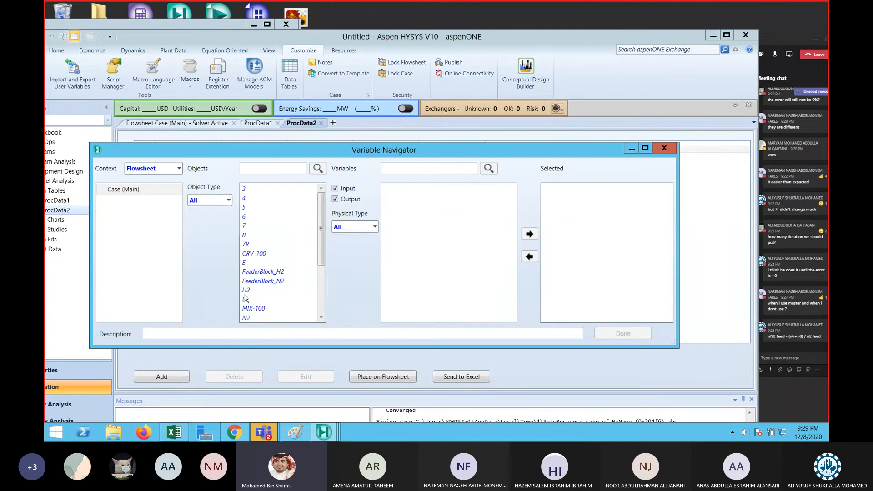
{"action": "scroll", "coordinate": [265, 282], "scroll_direction": "down", "scroll_amount": 1}
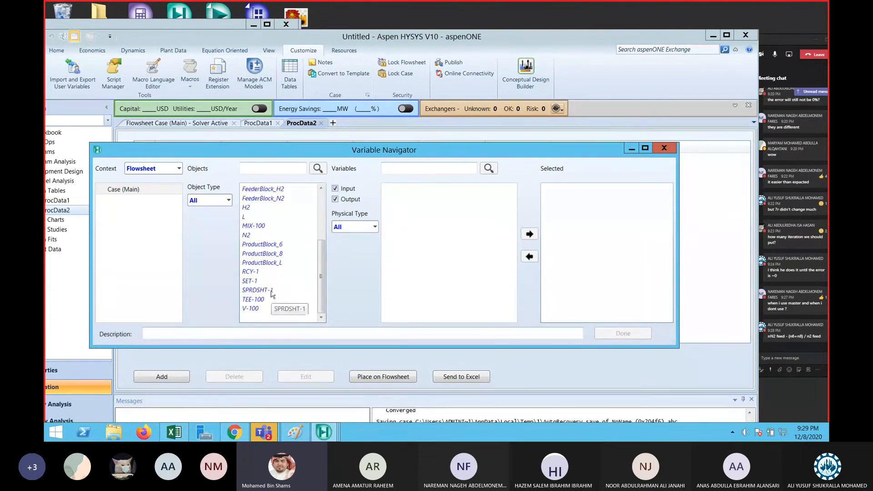
{"action": "left_click", "coordinate": [268, 292]}
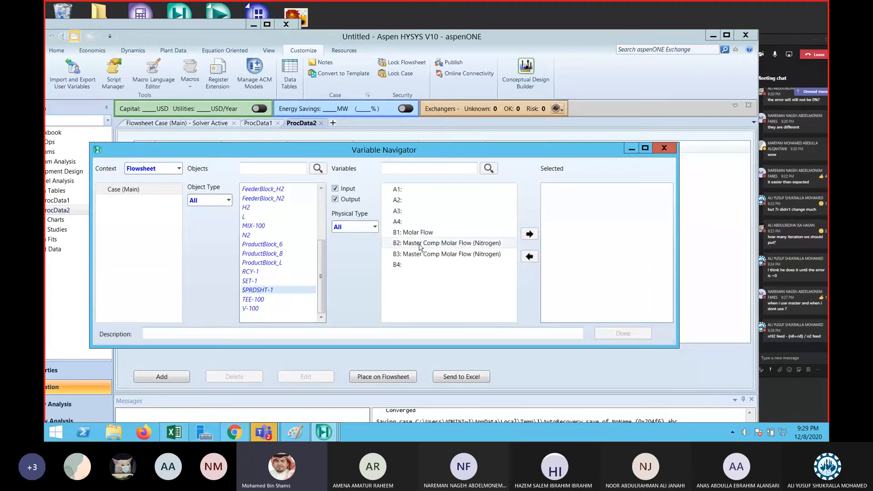
{"action": "left_click", "coordinate": [407, 266]}
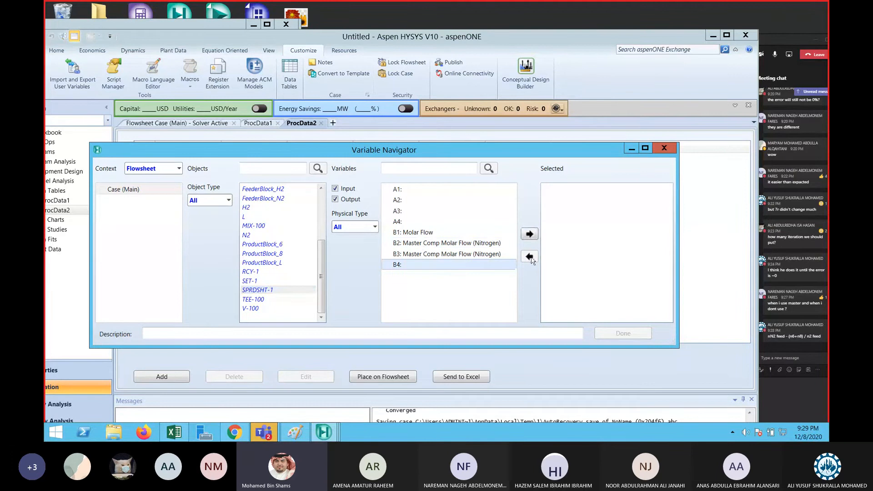
{"action": "left_click", "coordinate": [529, 234]}
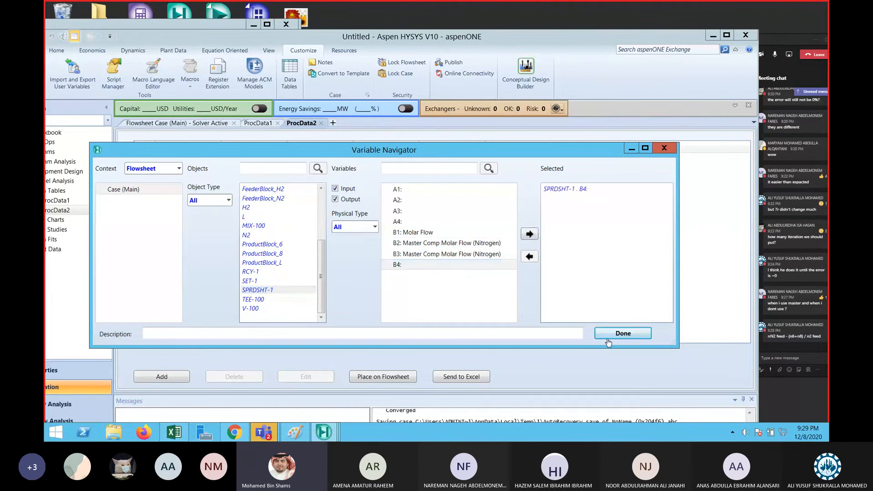
{"action": "left_click", "coordinate": [623, 334]}
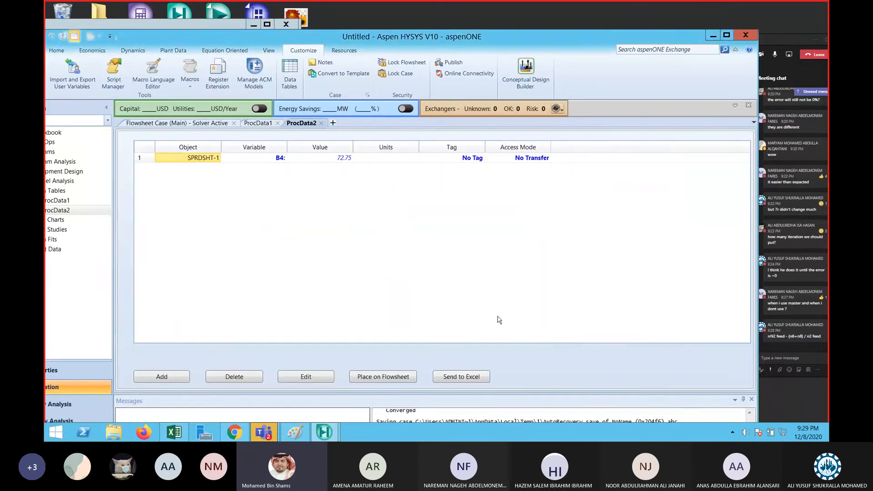
Place the ProcData2 table on the flowsheet and position it just below the SPRDSHT-1 icon.
{"action": "left_click", "coordinate": [406, 377]}
{"action": "left_click", "coordinate": [397, 236]}
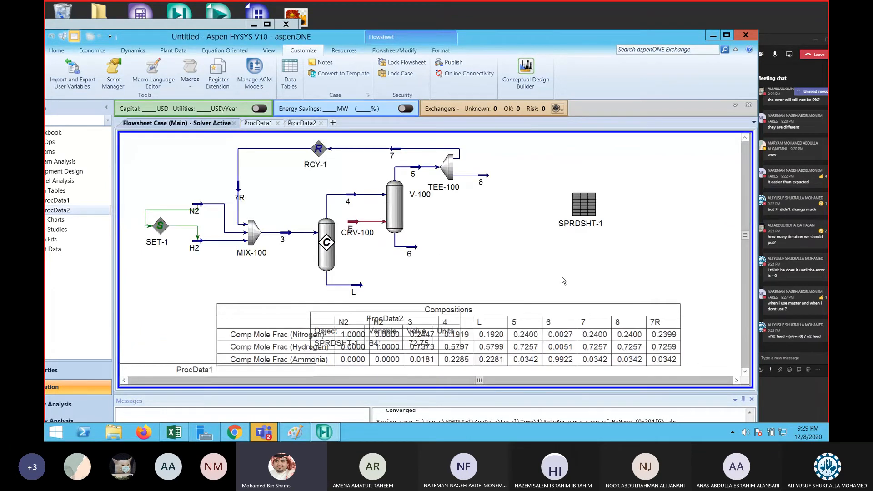
{"action": "left_click_drag", "start_coordinate": [387, 339], "coordinate": [600, 269]}
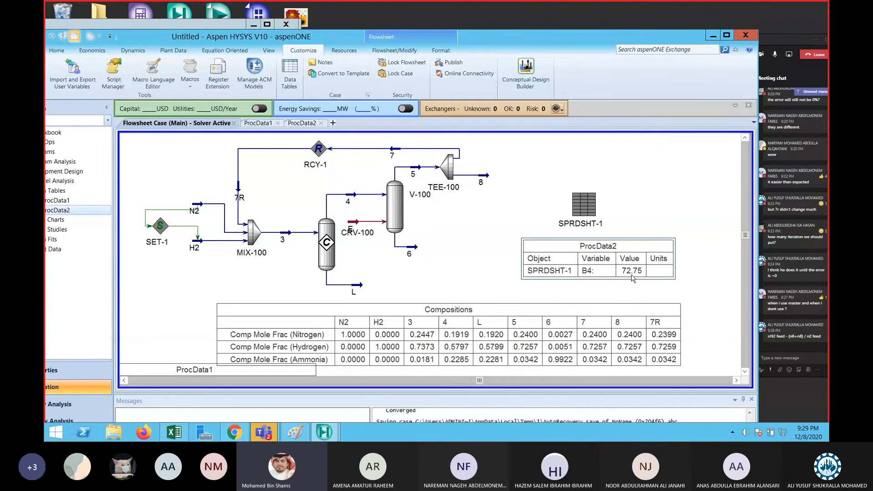
{"action": "left_click_drag", "start_coordinate": [621, 255], "coordinate": [600, 251]}
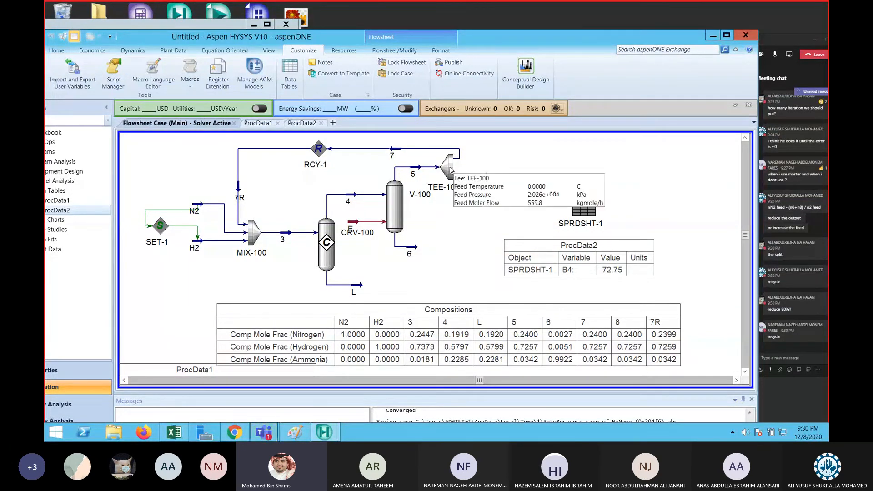
Set the flow ratio of stream 7 in the TEE-100 splits to 0.85.
{"action": "left_click", "coordinate": [450, 171]}
{"action": "double_click", "coordinate": [449, 171]}
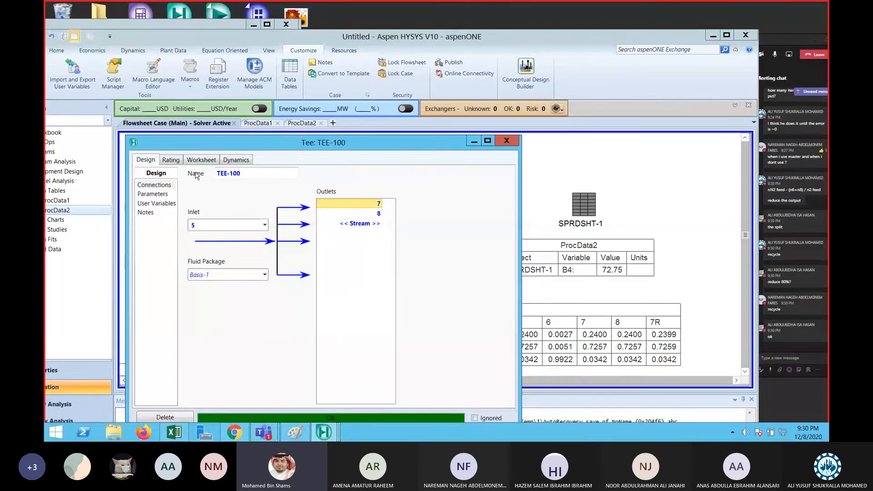
{"action": "left_click", "coordinate": [154, 194]}
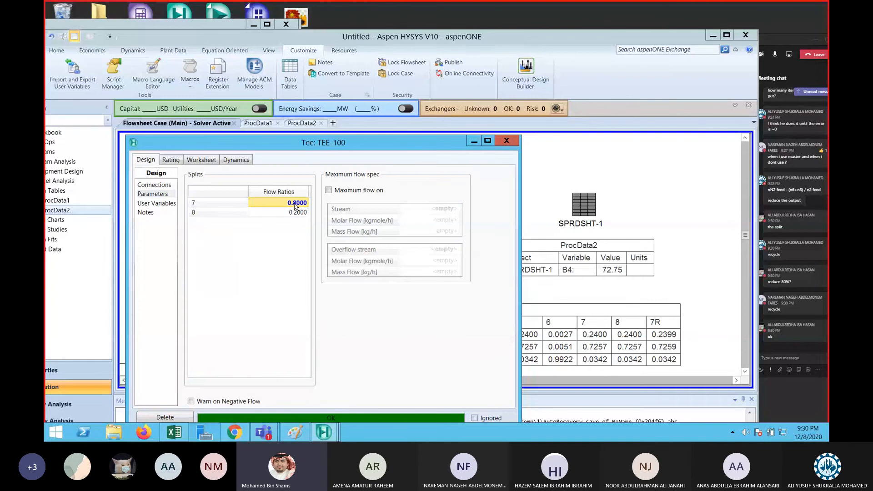
{"action": "type", "text": ".8"}
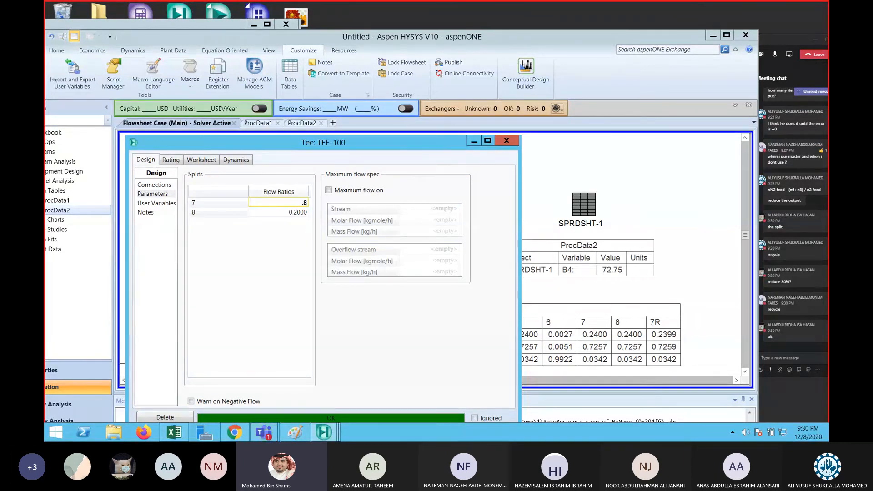
{"action": "type", "text": "5"}
{"action": "key", "text": "Return"}
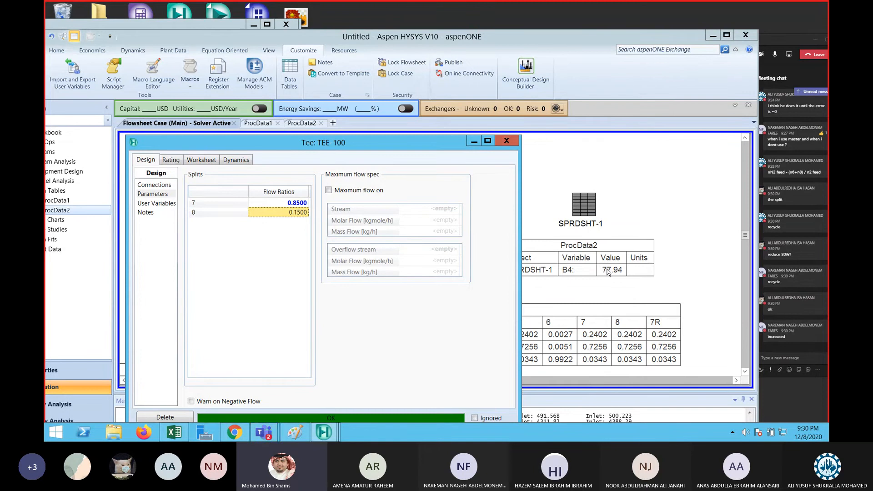
Raise the TEE-100 flow ratio of recycle stream 7 to 0.9.
{"action": "left_click", "coordinate": [253, 212]}
{"action": "left_click", "coordinate": [277, 203]}
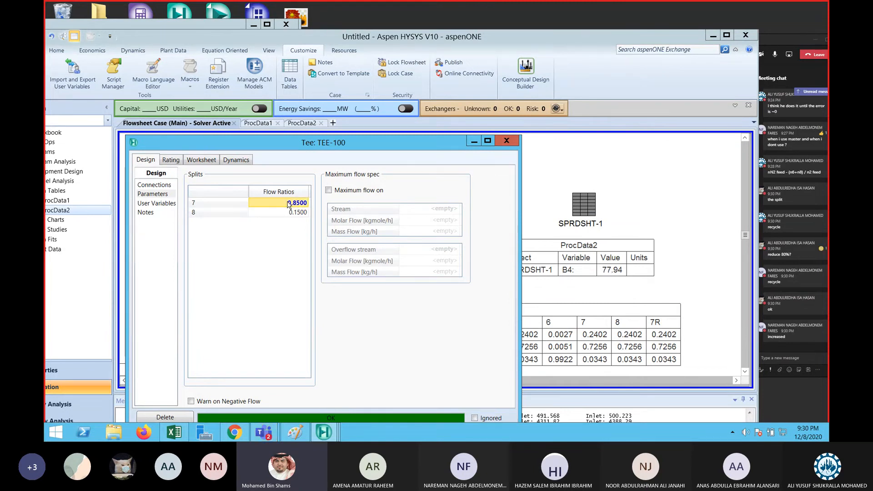
{"action": "type", "text": ".9"}
{"action": "key", "text": "Return"}
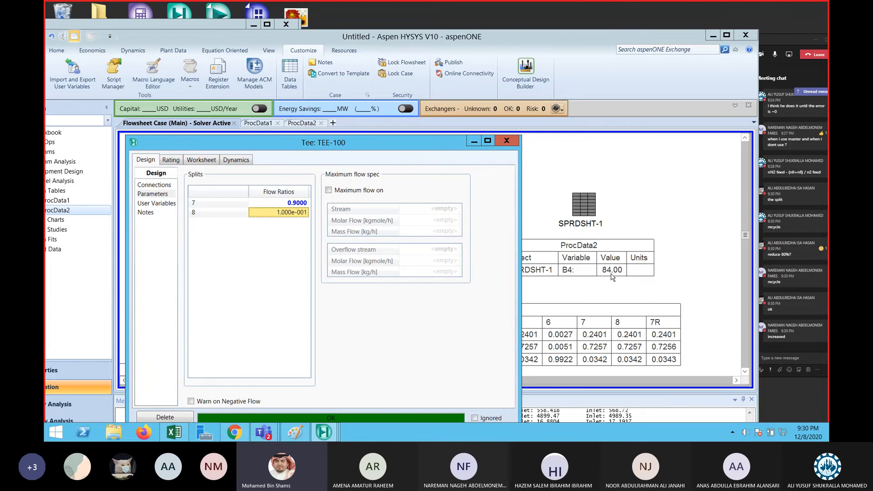
Set the TEE-100 flow ratio of stream 7 to 1 for full recycle and close the tee's properties.
{"action": "left_click", "coordinate": [287, 202]}
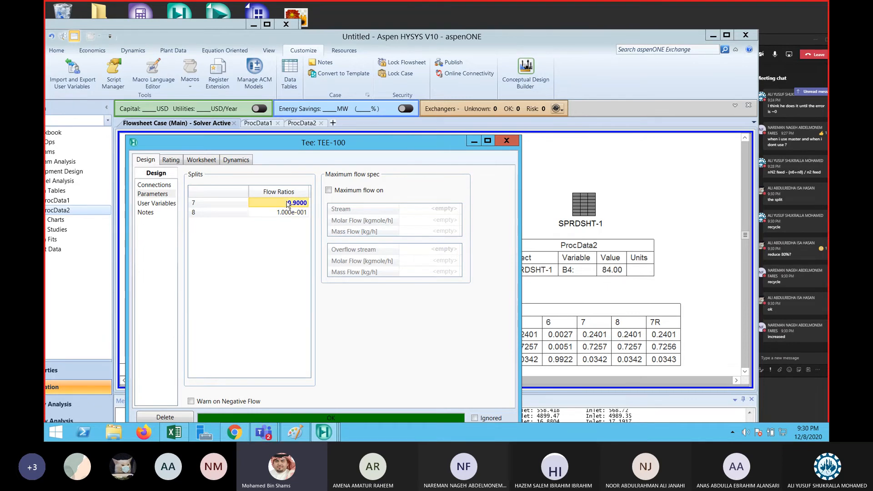
{"action": "left_click", "coordinate": [287, 201]}
{"action": "type", "text": ".1"}
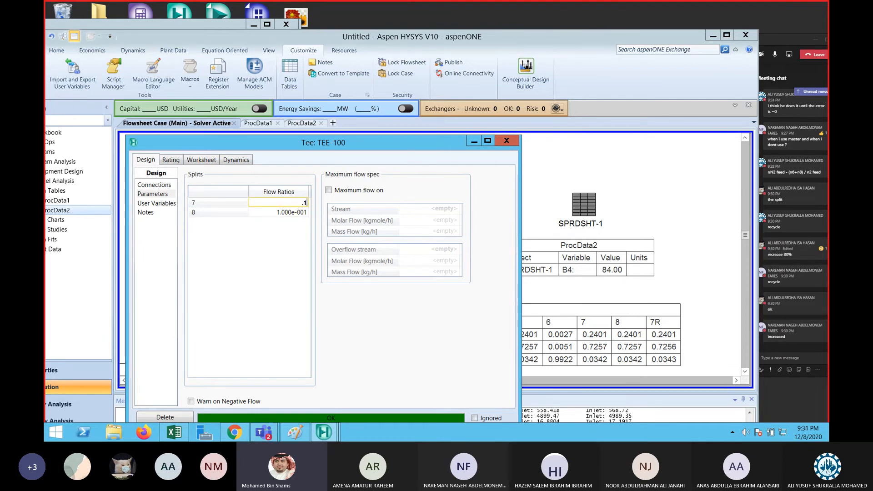
{"action": "type", "text": "00"}
{"action": "key", "text": "BackSpace"}
{"action": "key", "text": "BackSpace"}
{"action": "key", "text": "BackSpace"}
{"action": "key", "text": "BackSpace"}
{"action": "type", "text": "1"}
{"action": "key", "text": "Return"}
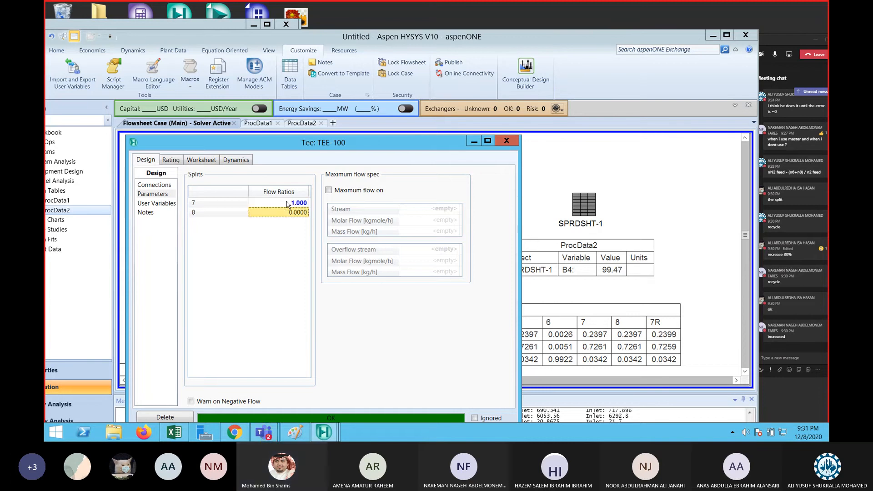
{"action": "left_click", "coordinate": [514, 144]}
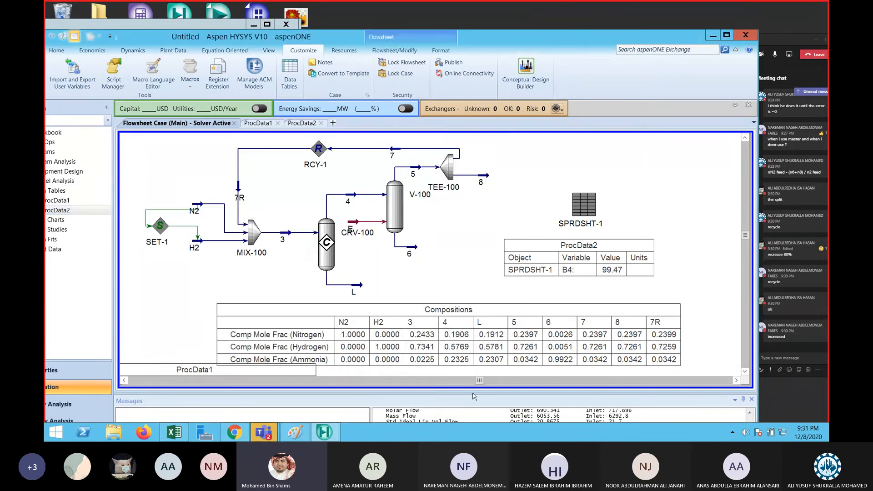
Switch to HYSYS_Part_Notes.pdf in Chrome and place its recycle diagram on page 43 beside the simulation flowsheet.
{"action": "mouse_move", "coordinate": [481, 179]}
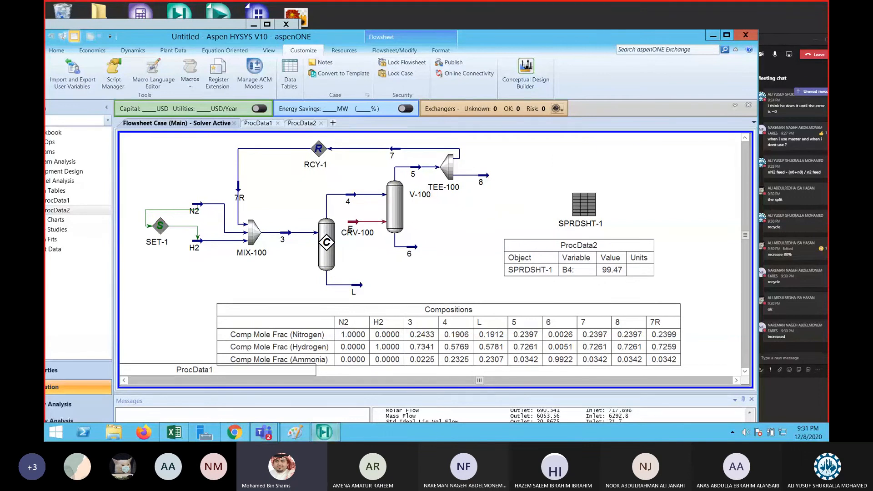
{"action": "mouse_move", "coordinate": [316, 437]}
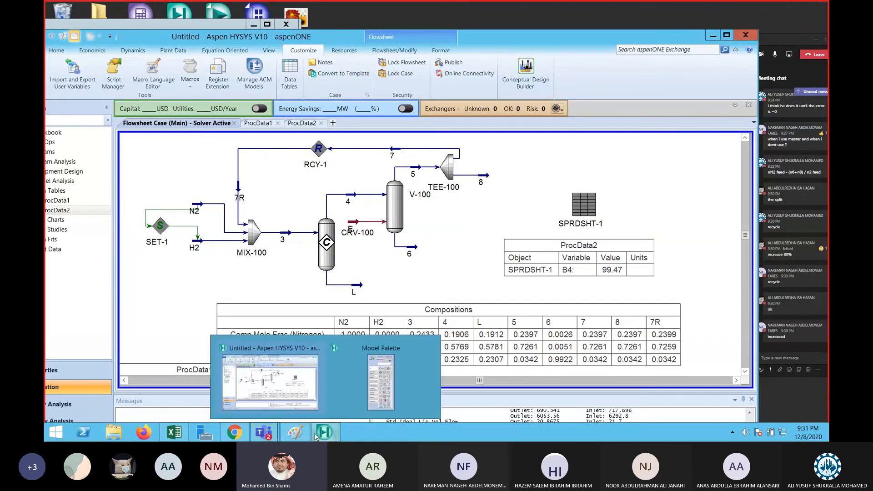
{"action": "left_click", "coordinate": [234, 432]}
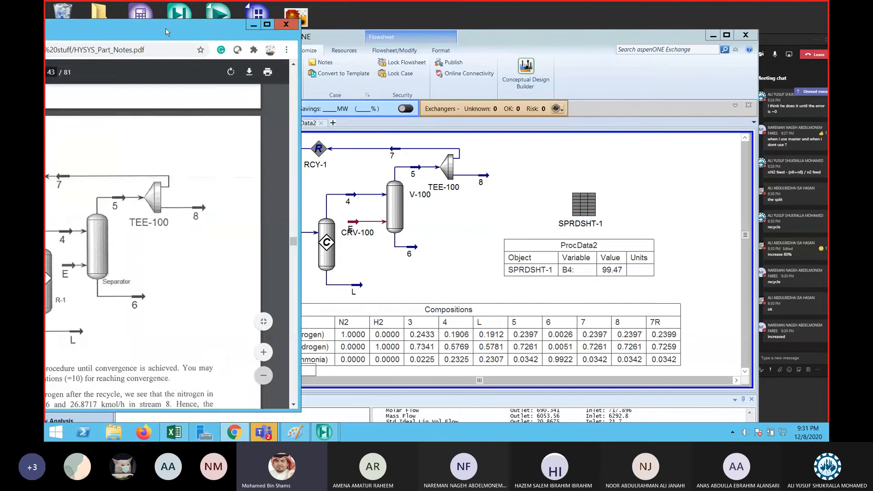
{"action": "left_click_drag", "start_coordinate": [165, 28], "coordinate": [332, 37]}
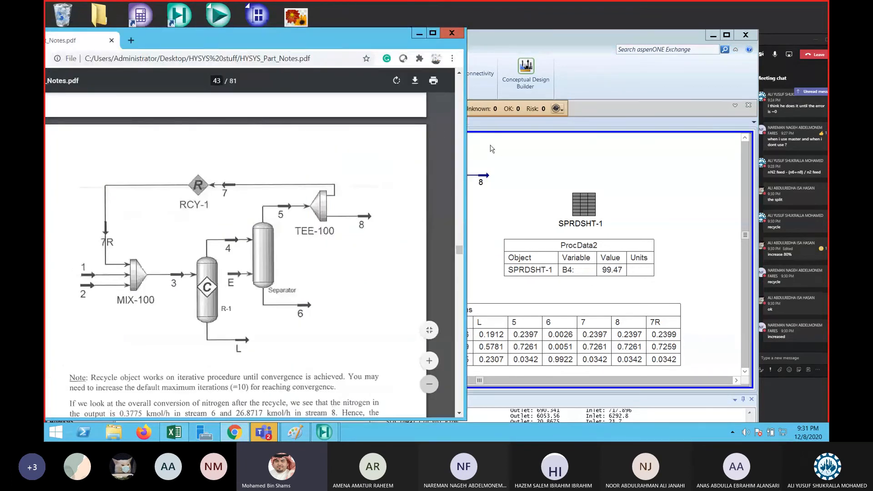
{"action": "left_click_drag", "start_coordinate": [406, 49], "coordinate": [313, 50]}
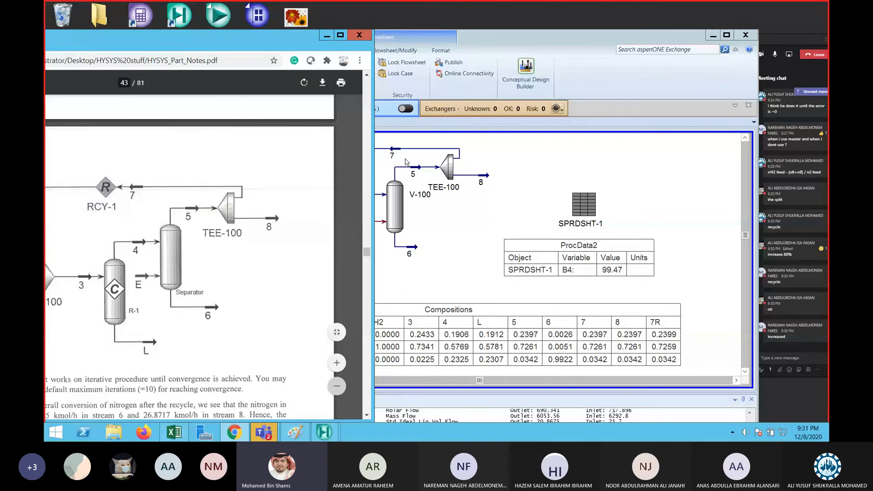
Switch to Paint, handwrite Ar and CO2 below the overall conversion formula, circle them and minimize the drawing.
{"action": "left_click", "coordinate": [301, 437]}
{"action": "mouse_move", "coordinate": [410, 287]}
{"action": "left_mouse_down"}
{"action": "mouse_move", "coordinate": [432, 286]}
{"action": "mouse_move", "coordinate": [445, 268]}
{"action": "left_mouse_up"}
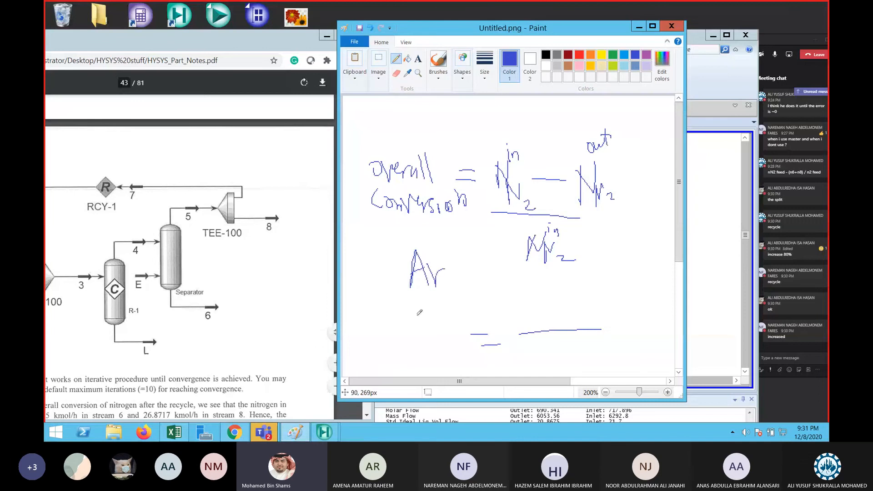
{"action": "left_click_drag", "start_coordinate": [418, 310], "coordinate": [431, 338]}
{"action": "mouse_move", "coordinate": [447, 331]}
{"action": "left_mouse_down"}
{"action": "mouse_move", "coordinate": [468, 340]}
{"action": "mouse_move", "coordinate": [406, 327]}
{"action": "left_mouse_up"}
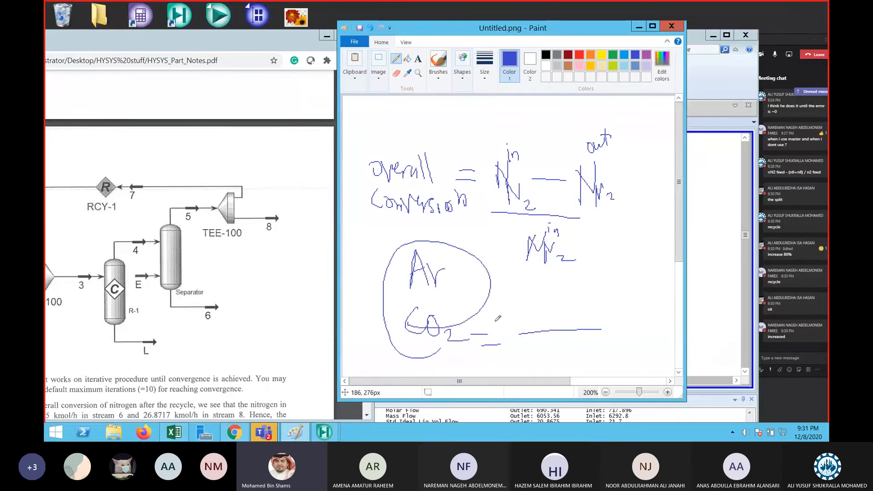
{"action": "left_click", "coordinate": [639, 25]}
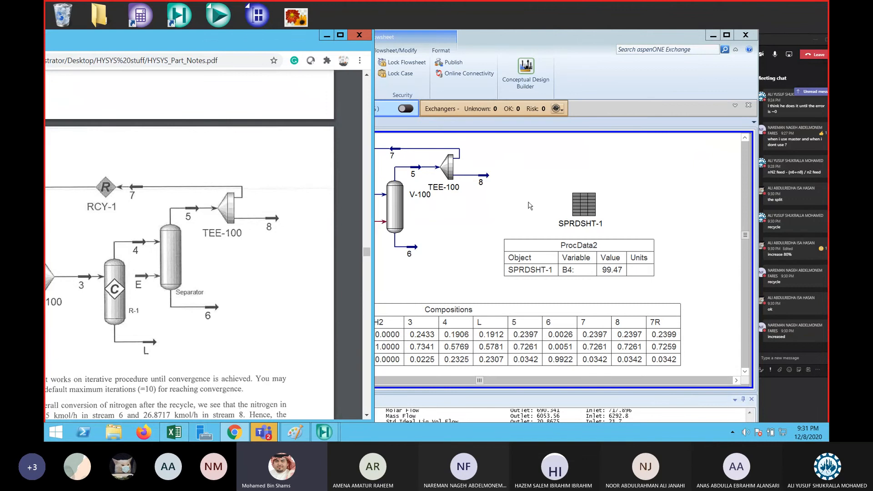
Return to HYSYS and review the TEE-100 split flow ratios for streams 7 and 8, then close the tee.
{"action": "double_click", "coordinate": [447, 168]}
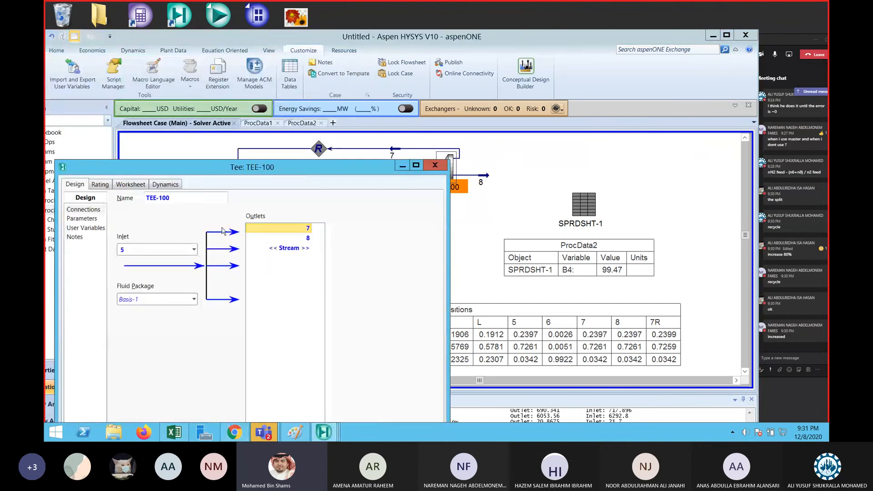
{"action": "left_click", "coordinate": [87, 219]}
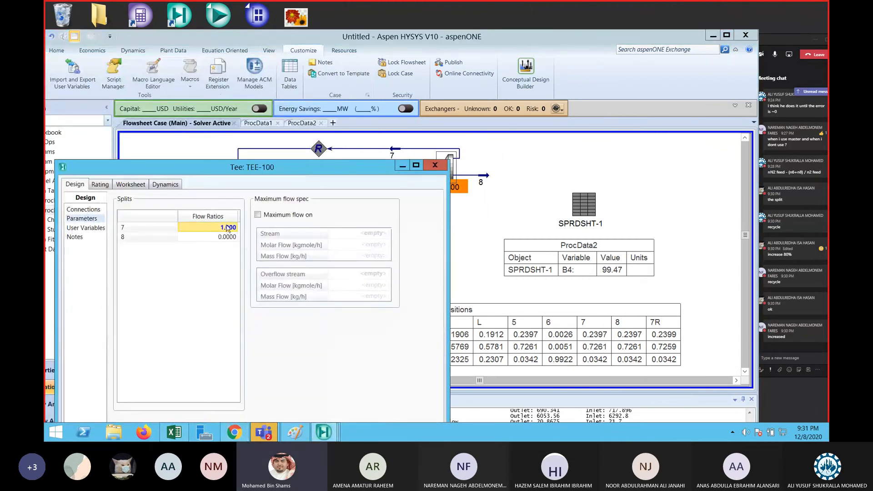
{"action": "left_click", "coordinate": [435, 166]}
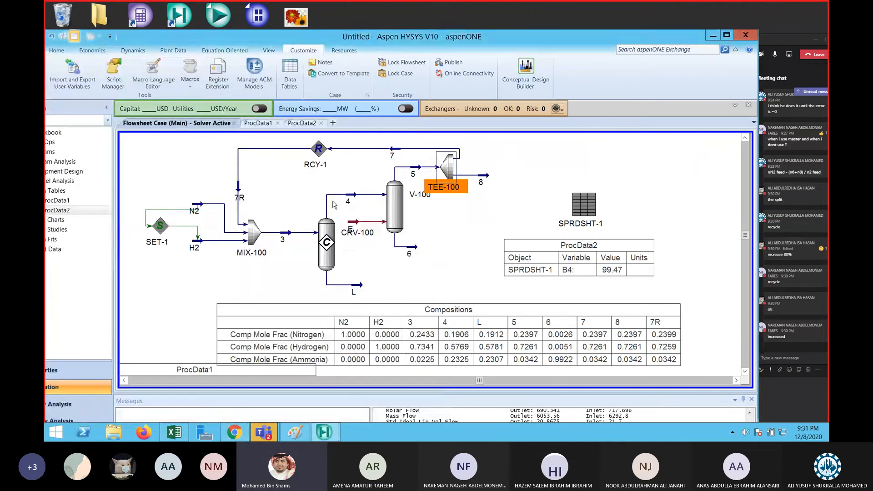
{"action": "left_click", "coordinate": [376, 196]}
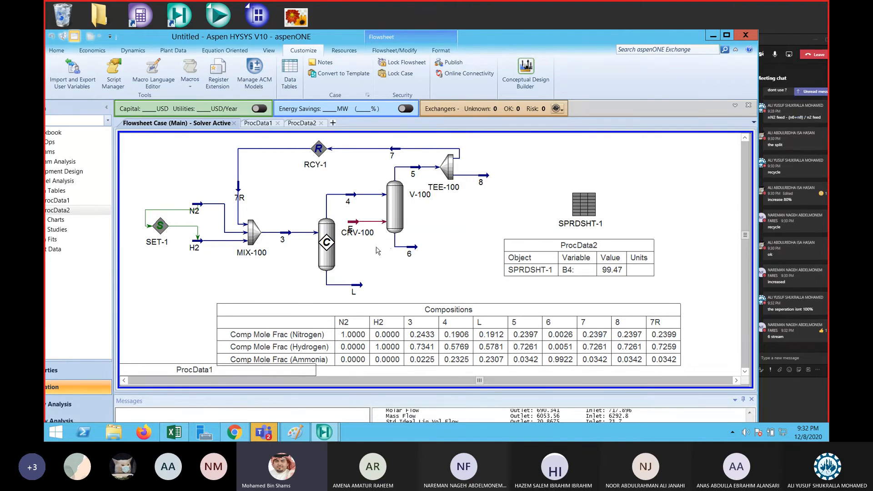
Set the TEE-100 flow ratio of stream 7 to 0.8 and close the tee's properties.
{"action": "double_click", "coordinate": [450, 167]}
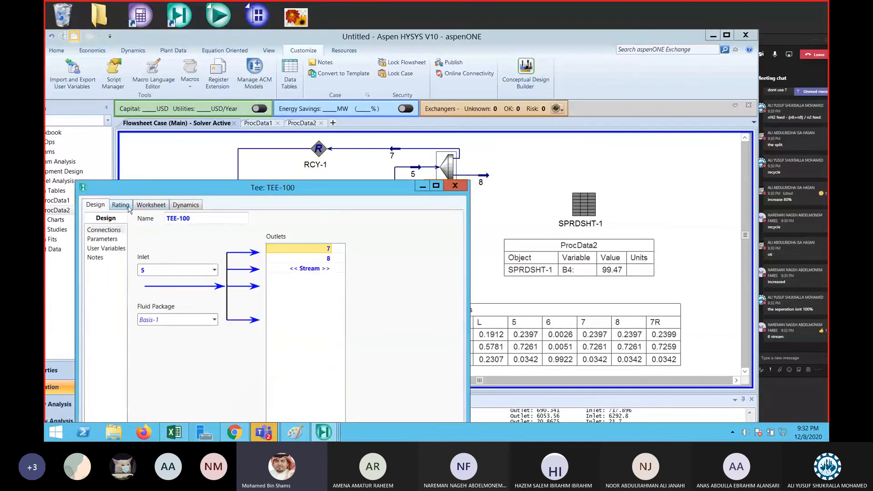
{"action": "left_click", "coordinate": [151, 205]}
{"action": "left_click", "coordinate": [98, 205]}
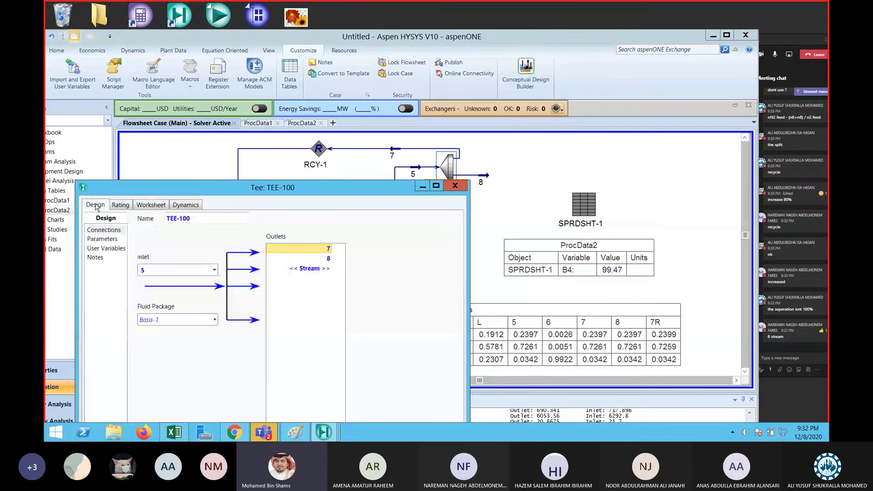
{"action": "left_click", "coordinate": [107, 239]}
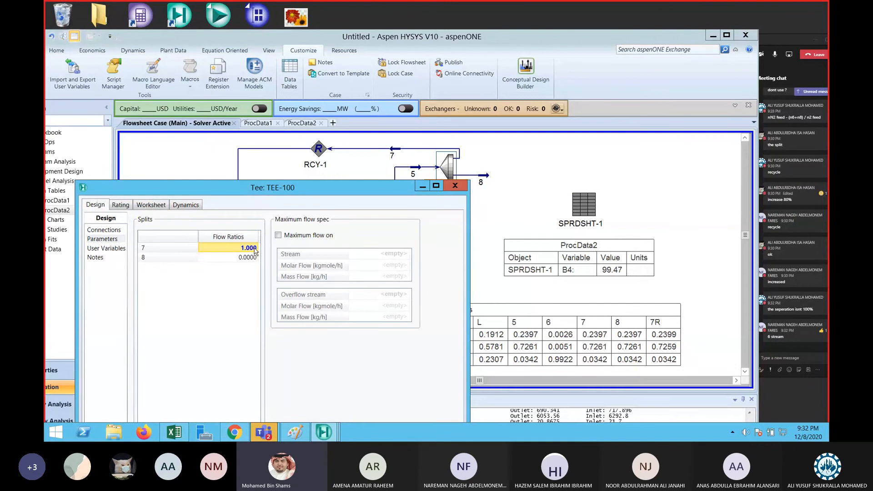
{"action": "type", "text": "0.8"}
{"action": "key", "text": "Return"}
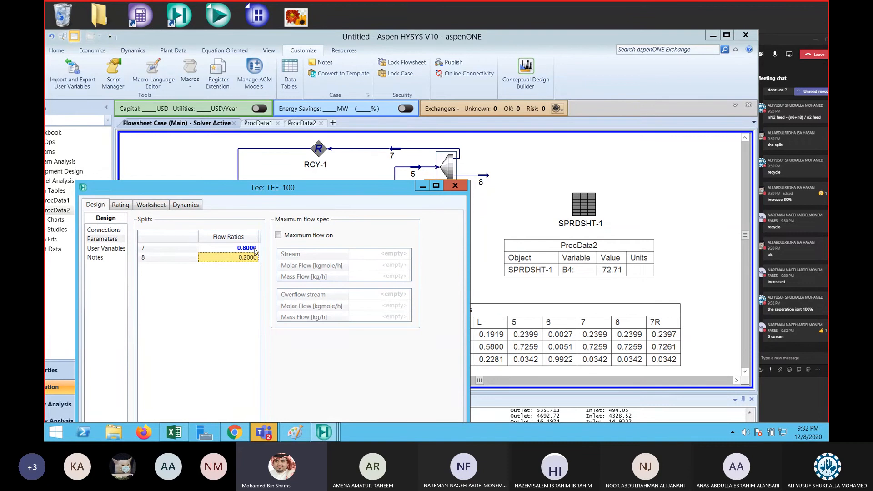
{"action": "left_click", "coordinate": [455, 186]}
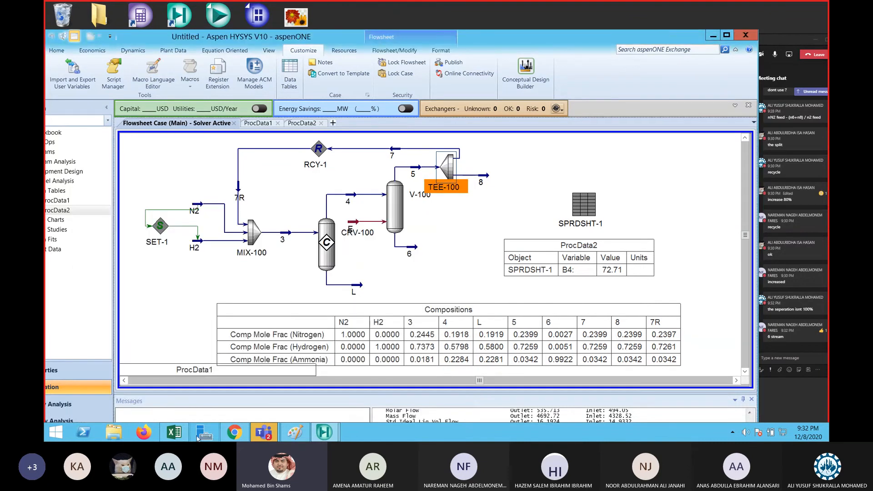
Read the percentage conversion calculation and the remark on improving conversion in HYSYS_Part_Notes.pdf in Chrome, then minimize it.
{"action": "left_click", "coordinate": [231, 432]}
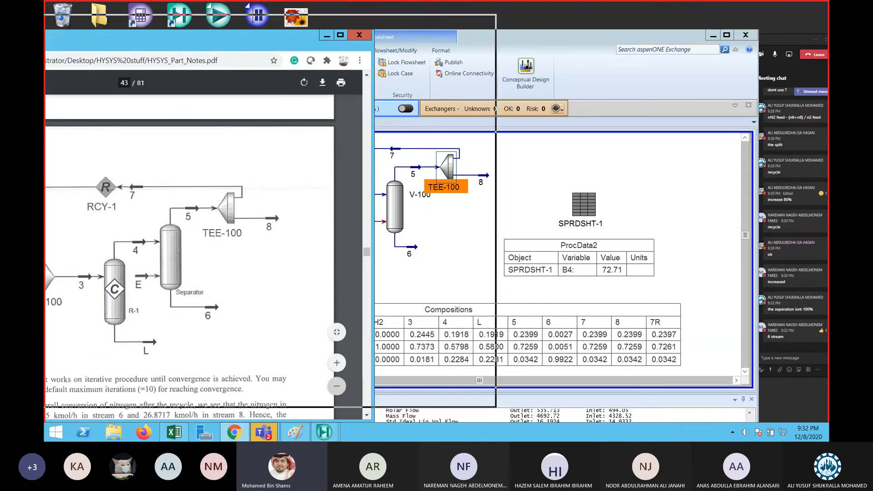
{"action": "scroll", "coordinate": [303, 176], "scroll_direction": "down", "scroll_amount": 3}
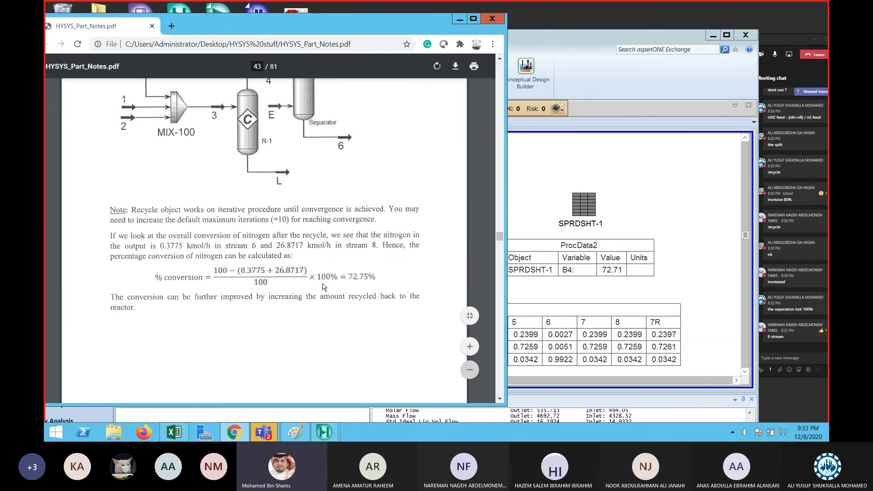
{"action": "scroll", "coordinate": [324, 286], "scroll_direction": "down", "scroll_amount": 1}
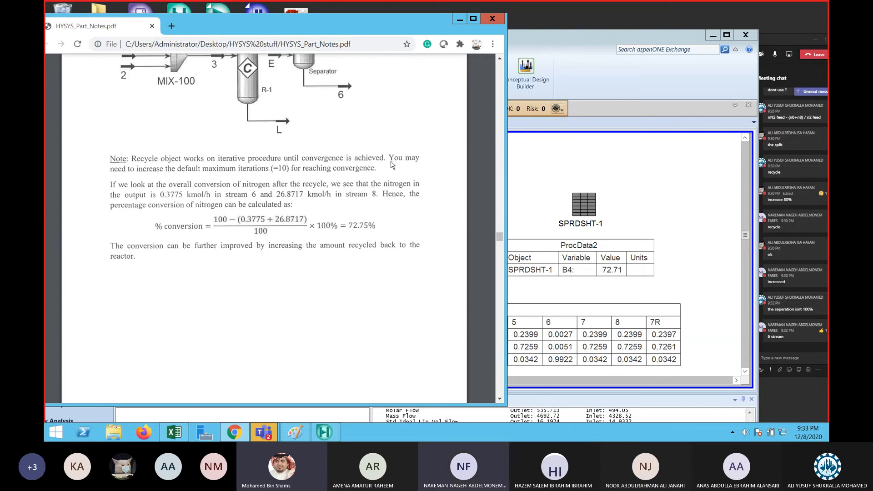
{"action": "scroll", "coordinate": [393, 167], "scroll_direction": "down", "scroll_amount": 3}
{"action": "left_click", "coordinate": [459, 19]}
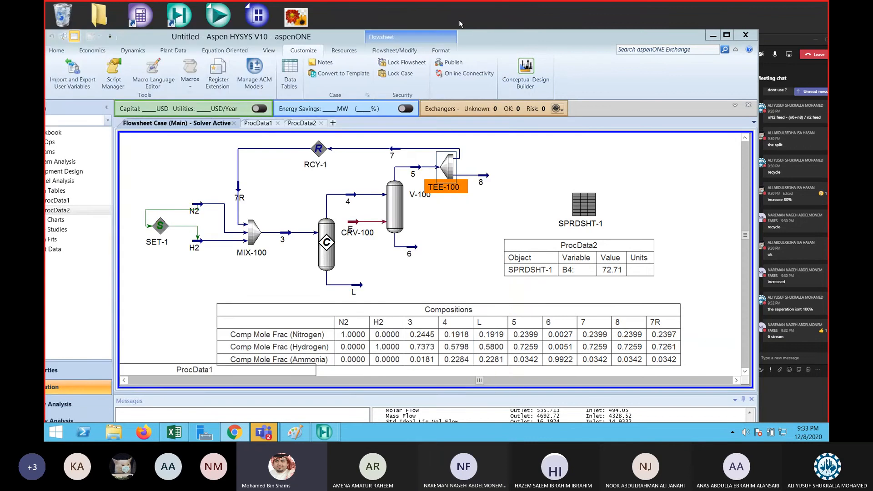
Reposition and narrow the HYSYS window to fit beside the meeting chat, then open the SPRDSHT-1 spreadsheet.
{"action": "left_click_drag", "start_coordinate": [519, 43], "coordinate": [556, 41]}
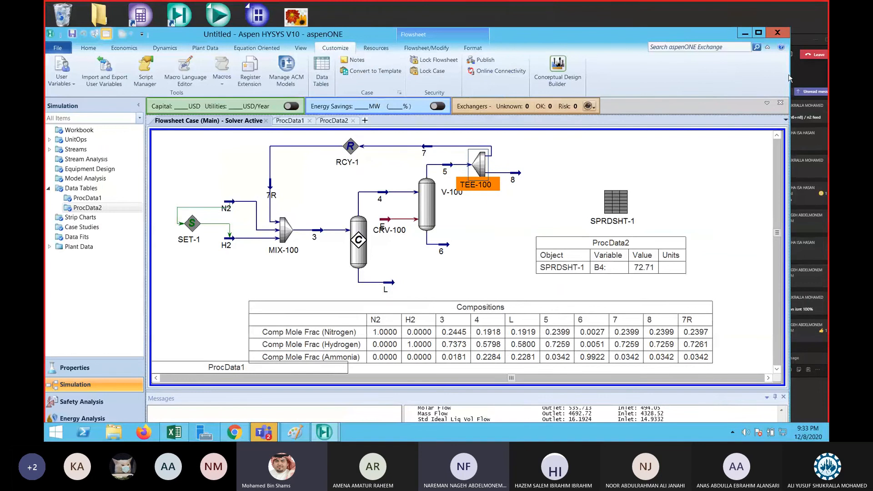
{"action": "left_click_drag", "start_coordinate": [790, 76], "coordinate": [640, 76]}
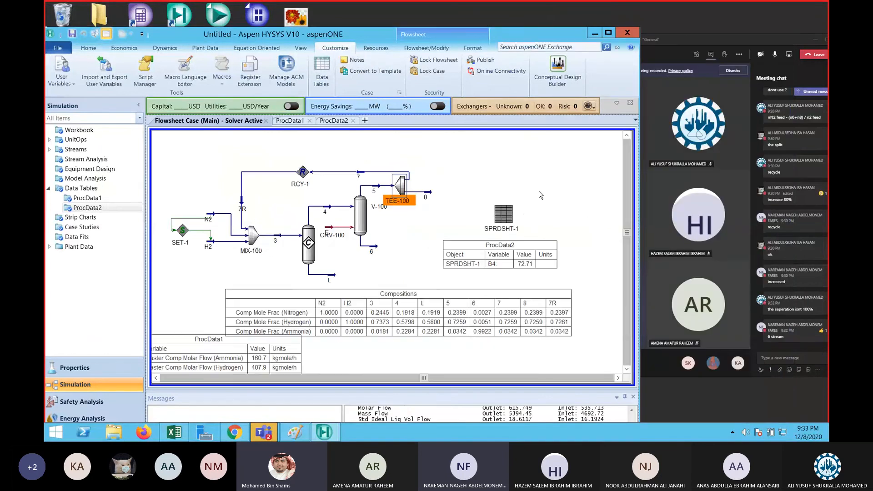
{"action": "double_click", "coordinate": [509, 216]}
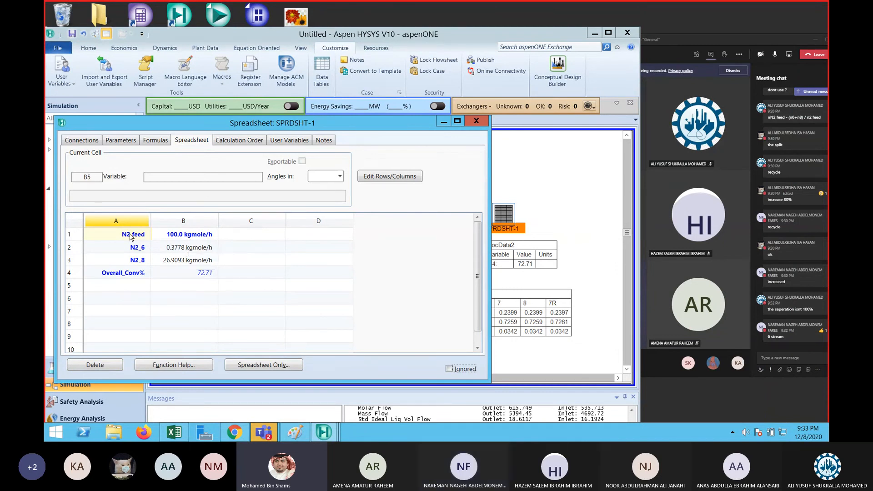
Edit the import in spreadsheet cell B1 to use Master Comp Molar Flow (Nitrogen) of stream N2.
{"action": "right_click", "coordinate": [204, 236]}
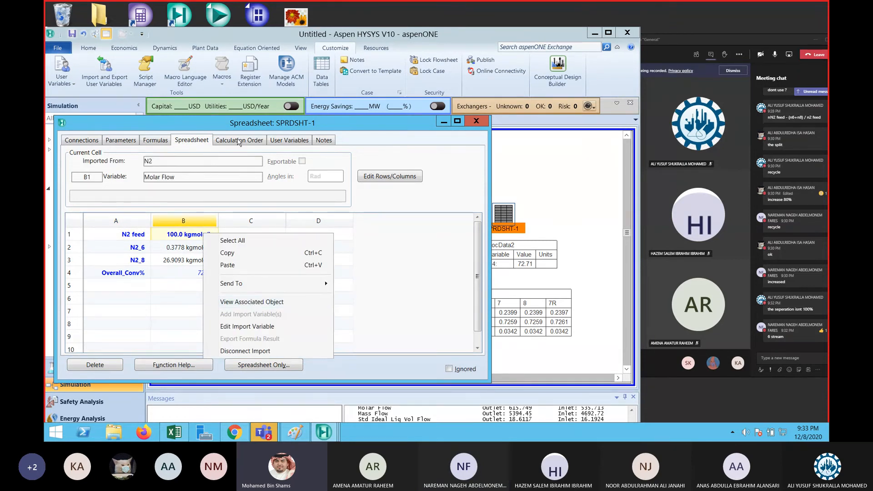
{"action": "left_click", "coordinate": [268, 327]}
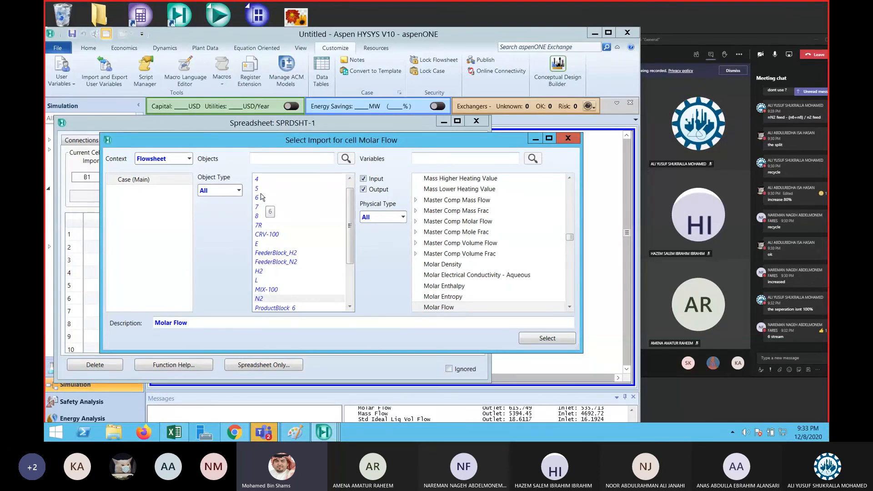
{"action": "scroll", "coordinate": [274, 305], "scroll_direction": "down", "scroll_amount": 3}
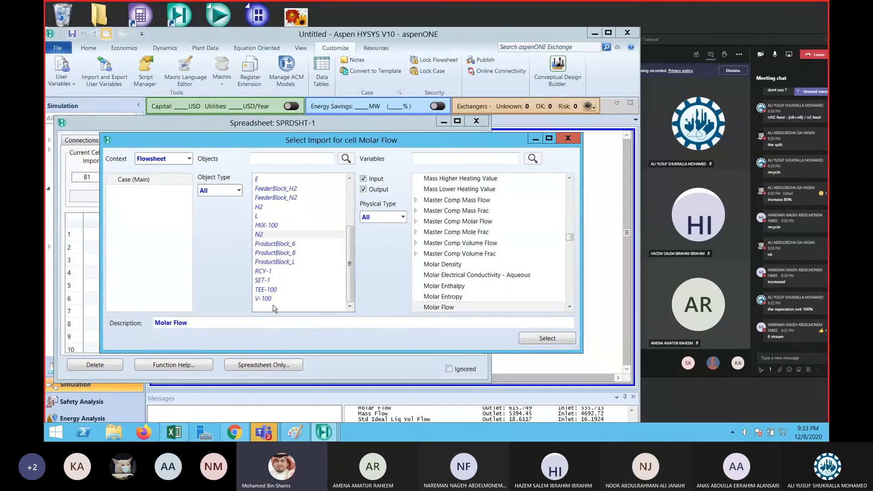
{"action": "left_click", "coordinate": [278, 235]}
{"action": "scroll", "coordinate": [570, 239], "scroll_direction": "down", "scroll_amount": 1}
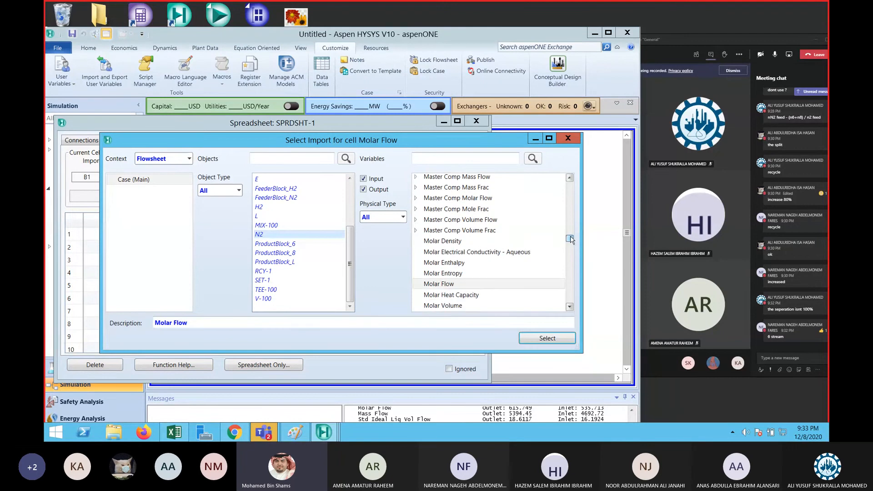
{"action": "left_click_drag", "start_coordinate": [571, 240], "coordinate": [571, 239]}
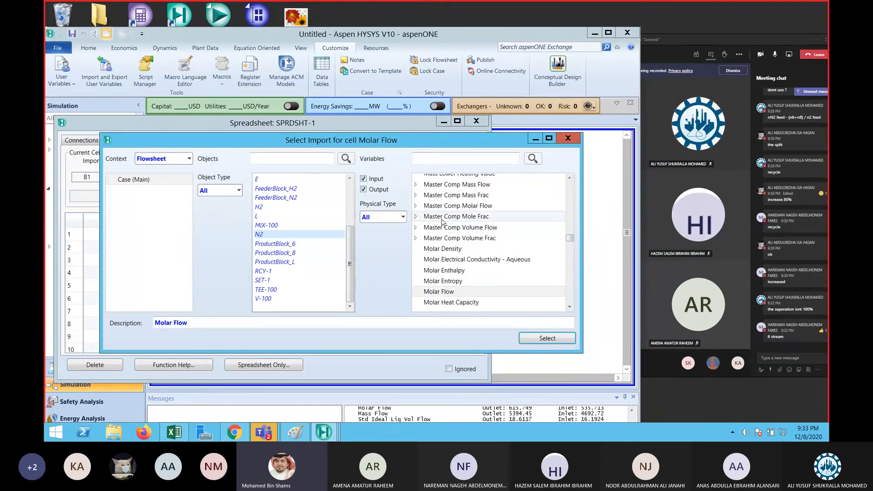
{"action": "left_click", "coordinate": [416, 206]}
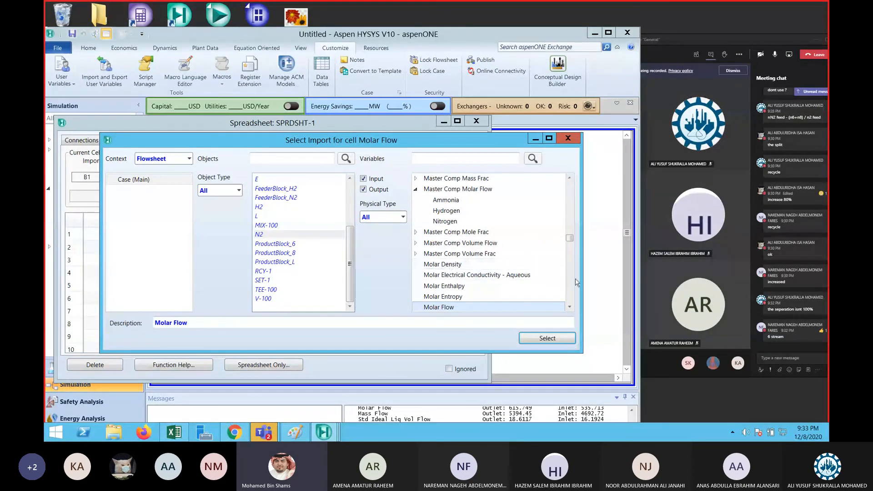
{"action": "left_click", "coordinate": [448, 224]}
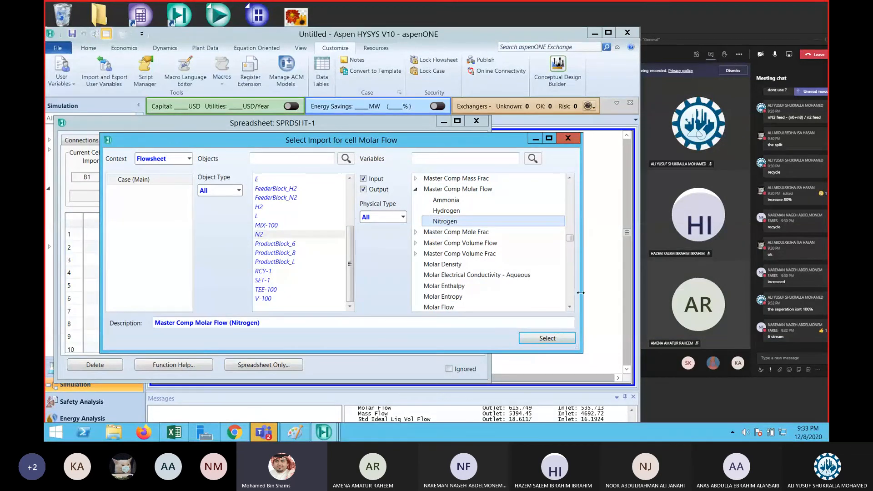
{"action": "left_click_drag", "start_coordinate": [583, 297], "coordinate": [649, 299]}
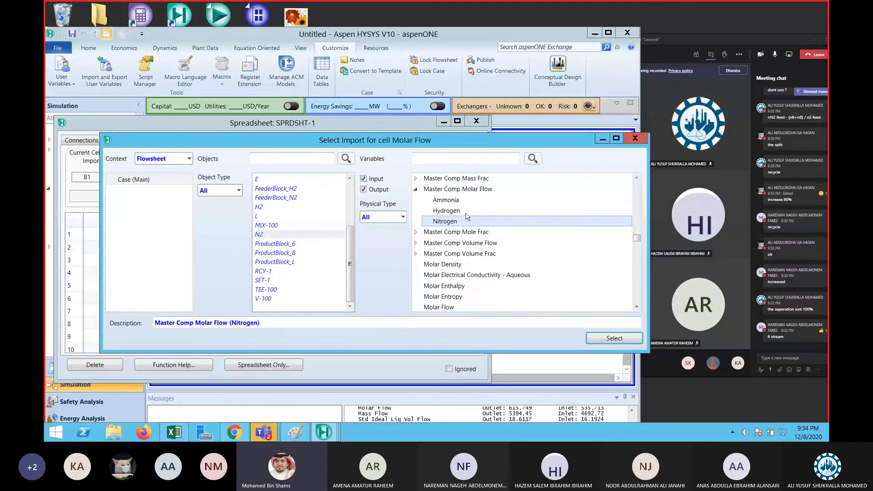
{"action": "left_click", "coordinate": [601, 340]}
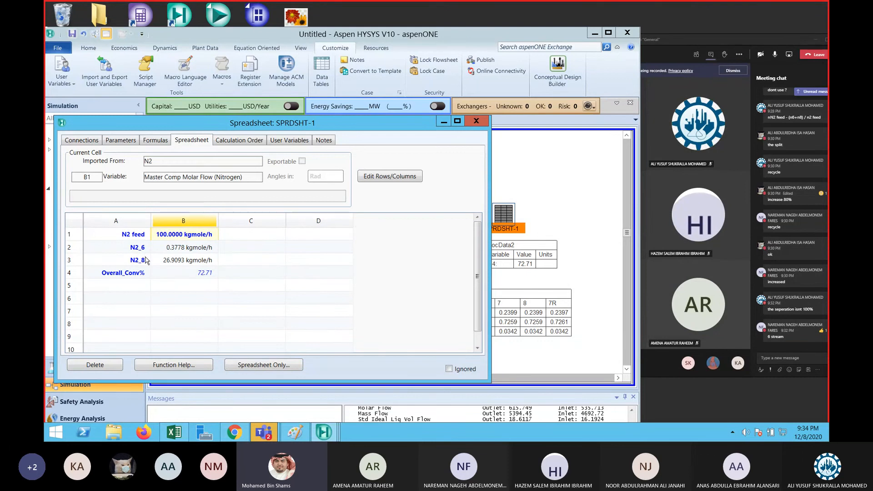
Change the import in cell B1 to Master Comp Molar Flow (Ammonia) of stream N2.
{"action": "right_click", "coordinate": [189, 238]}
{"action": "left_click", "coordinate": [241, 329]}
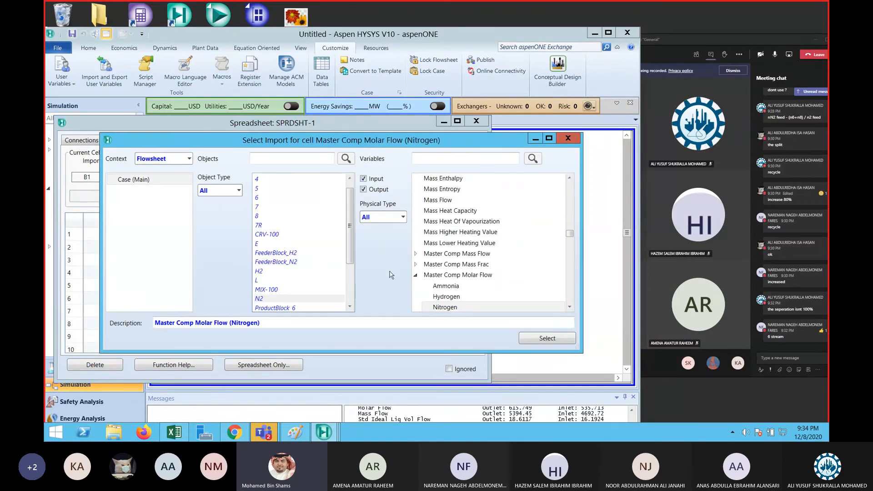
{"action": "left_click", "coordinate": [306, 300]}
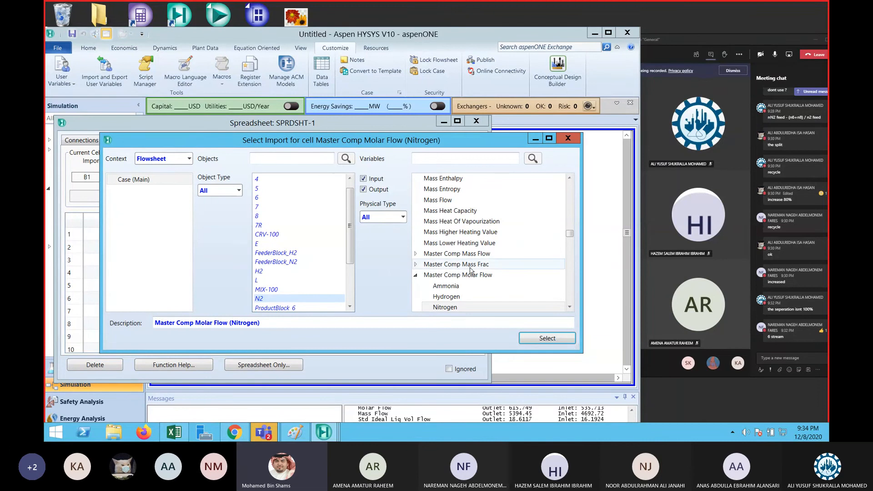
{"action": "left_click", "coordinate": [415, 255]}
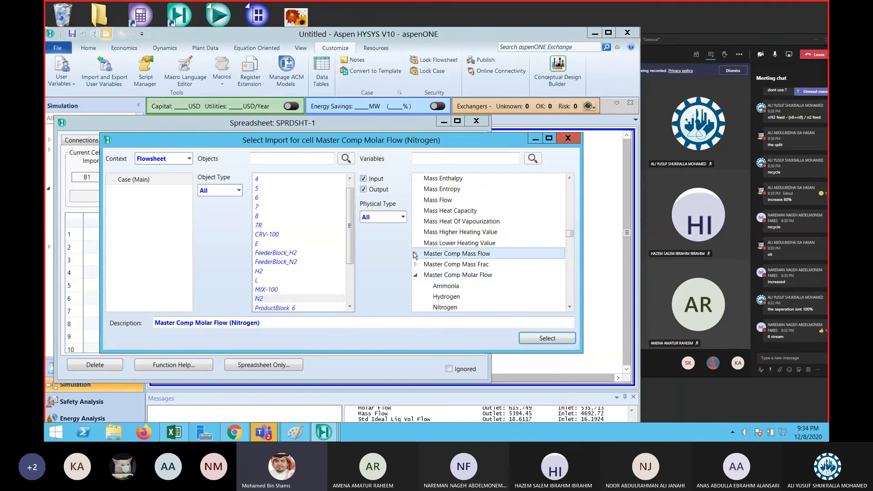
{"action": "left_click", "coordinate": [442, 287]}
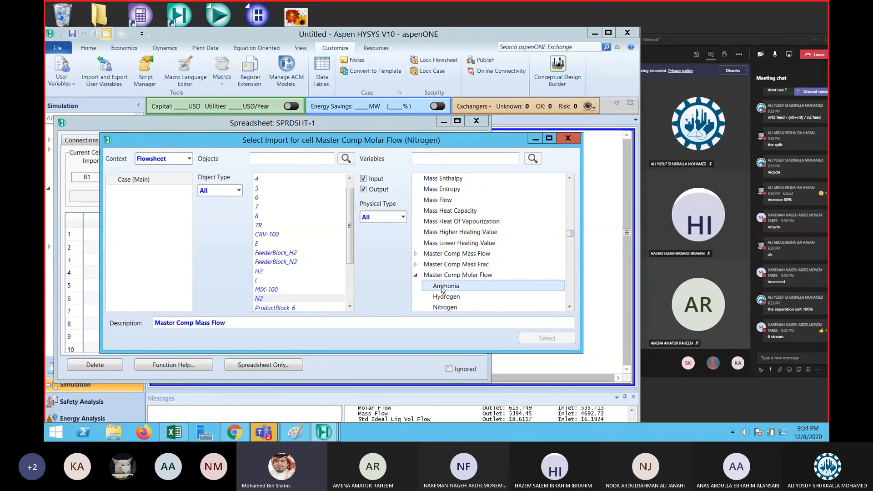
{"action": "left_click", "coordinate": [547, 339]}
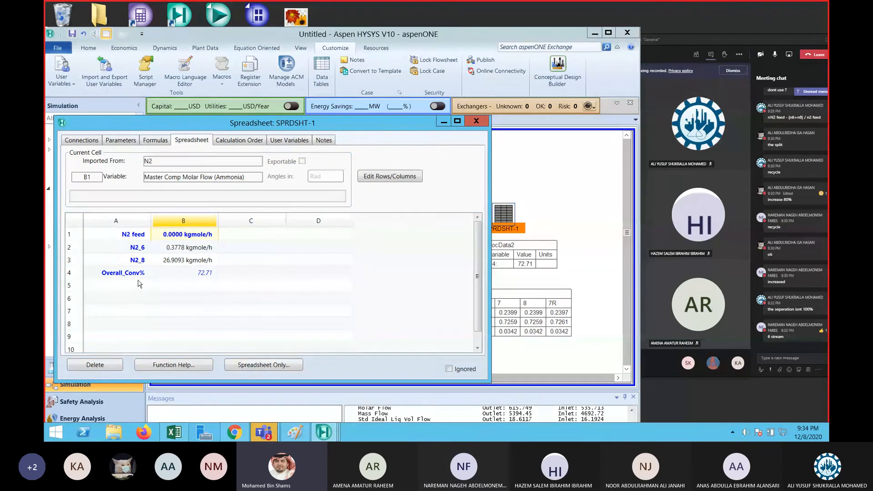
Set the B1 import back to Master Comp Molar Flow (Nitrogen) of stream N2 and close the spreadsheet.
{"action": "right_click", "coordinate": [195, 231]}
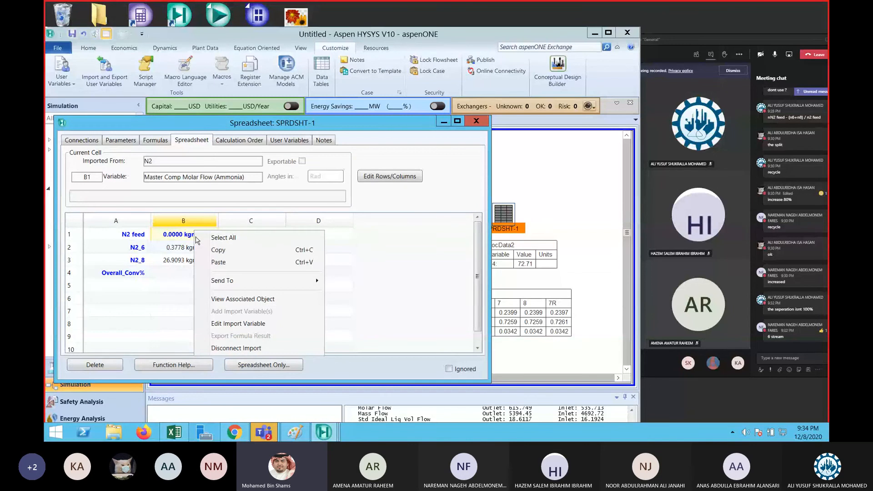
{"action": "left_click", "coordinate": [232, 326]}
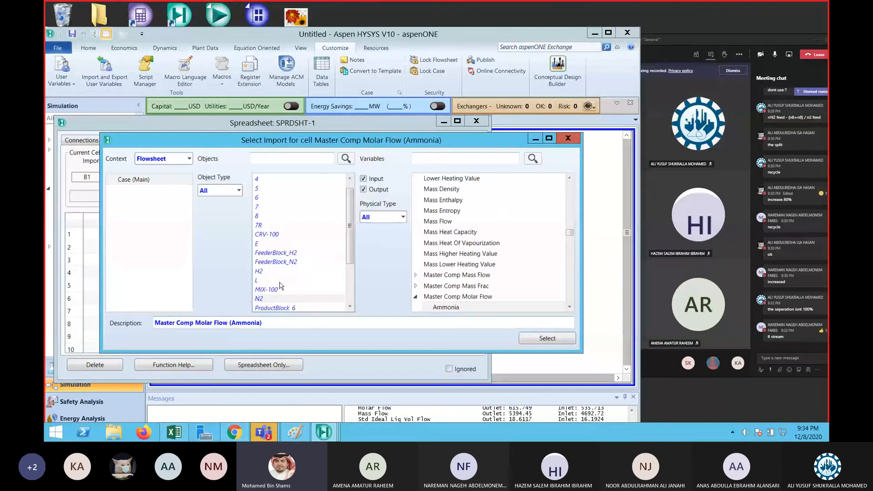
{"action": "left_click", "coordinate": [268, 299]}
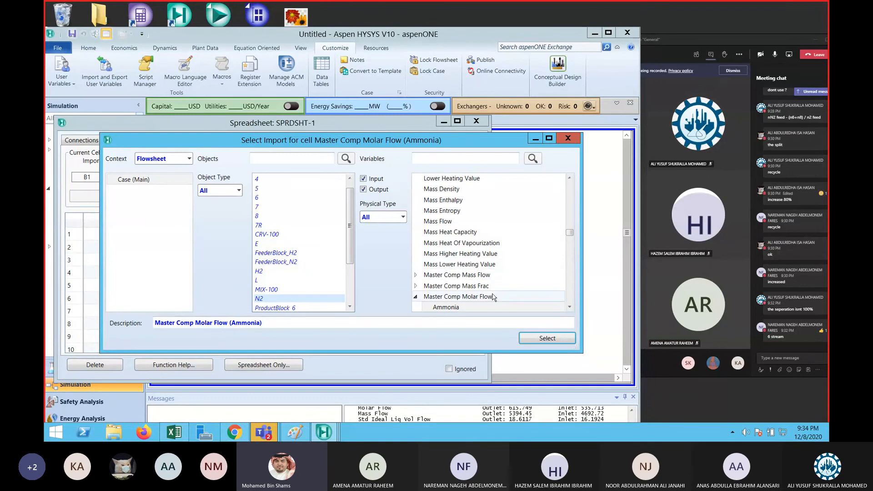
{"action": "scroll", "coordinate": [451, 304], "scroll_direction": "down", "scroll_amount": 2}
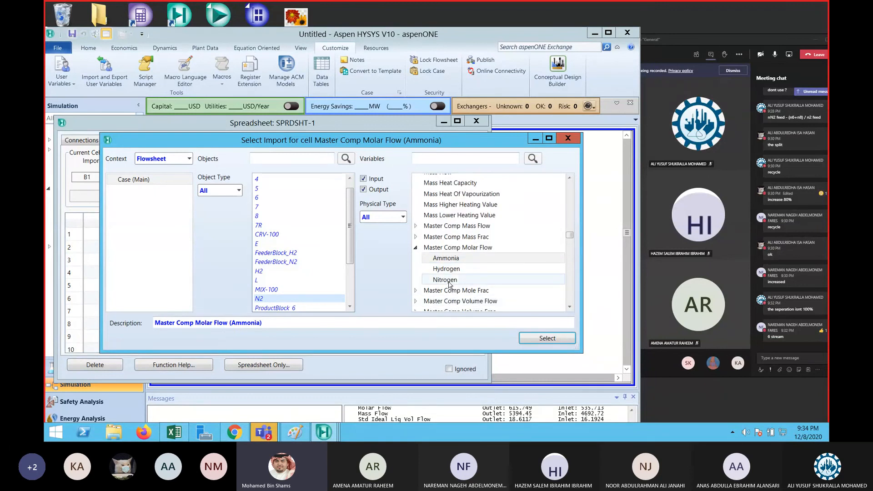
{"action": "left_click", "coordinate": [450, 280]}
{"action": "left_click", "coordinate": [546, 338]}
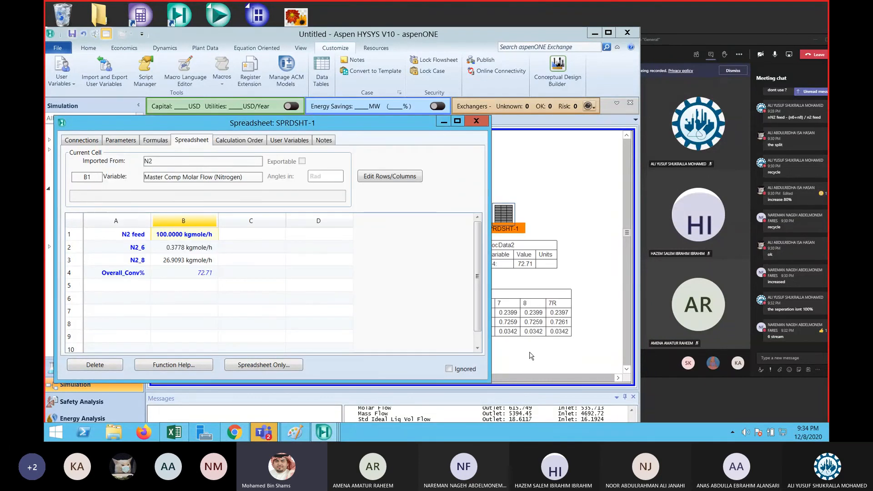
{"action": "left_click", "coordinate": [476, 120]}
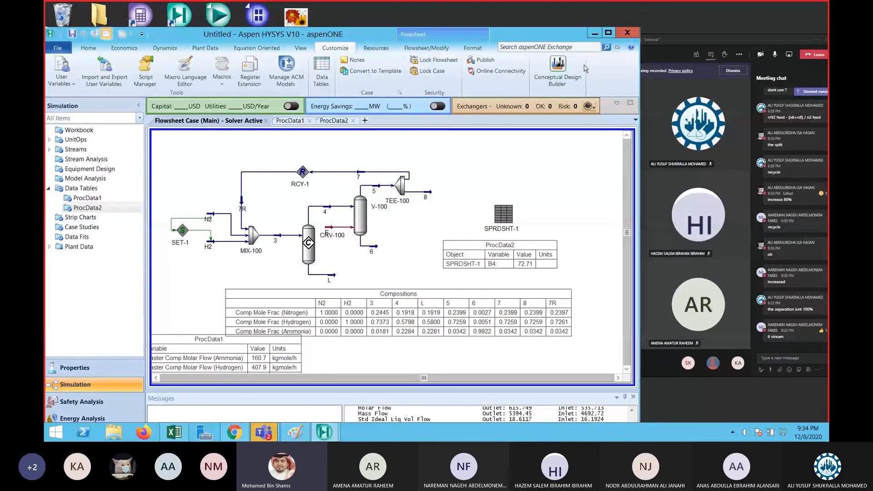
Move the ProcData1 table beneath the Compositions table and adjust the Compositions table's position on the flowsheet.
{"action": "left_click", "coordinate": [428, 295]}
{"action": "left_click_drag", "start_coordinate": [428, 295], "coordinate": [427, 296]}
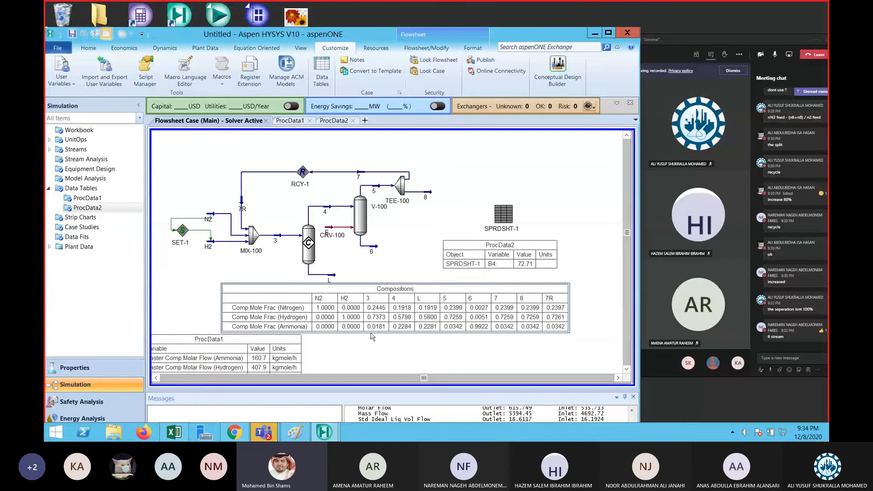
{"action": "left_click_drag", "start_coordinate": [281, 359], "coordinate": [451, 364]}
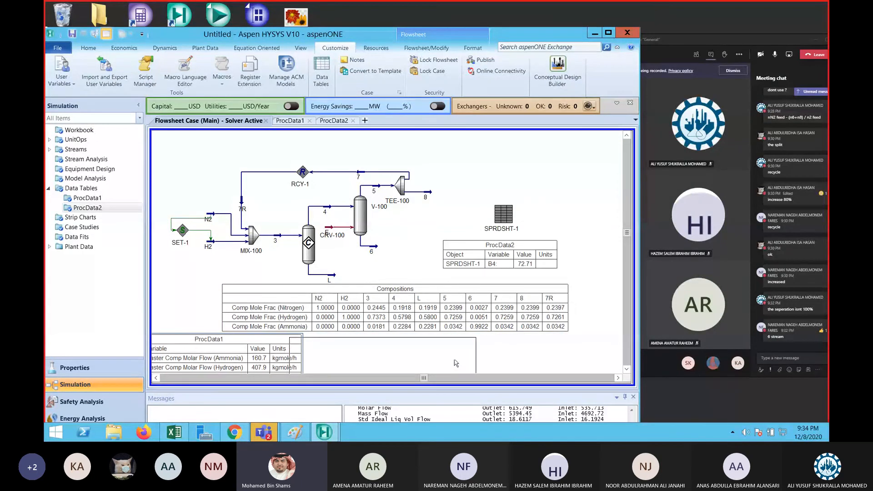
{"action": "left_click_drag", "start_coordinate": [443, 312], "coordinate": [435, 317]}
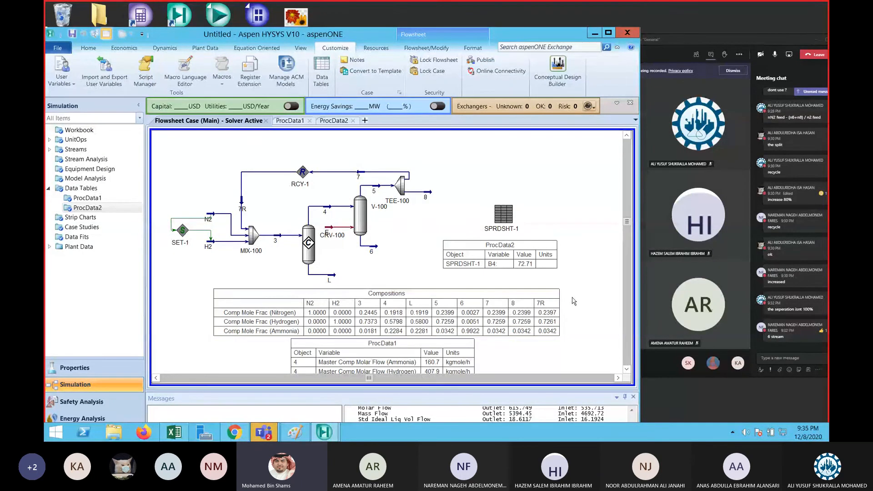
Shift the entire flowsheet with its tables left as one group, then lower ProcData1 clear of the Compositions table.
{"action": "scroll", "coordinate": [576, 301], "scroll_direction": "down", "scroll_amount": 3}
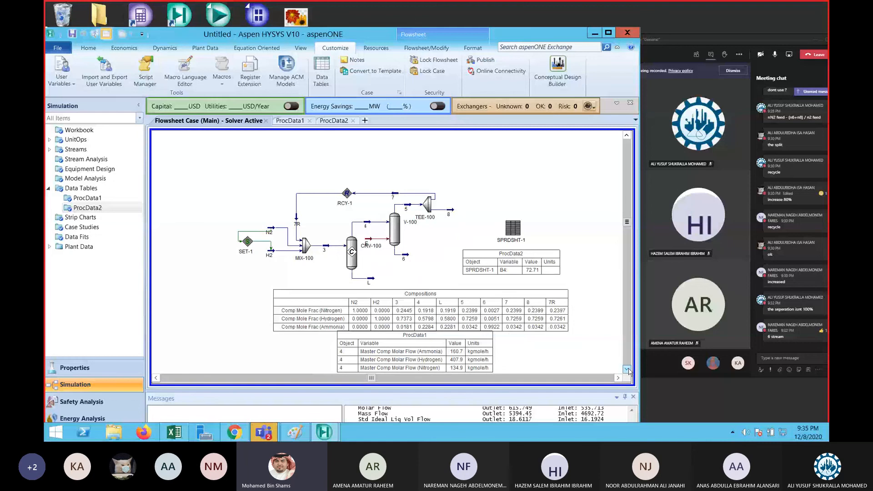
{"action": "left_click", "coordinate": [626, 369]}
{"action": "left_click_drag", "start_coordinate": [205, 149], "coordinate": [587, 364]}
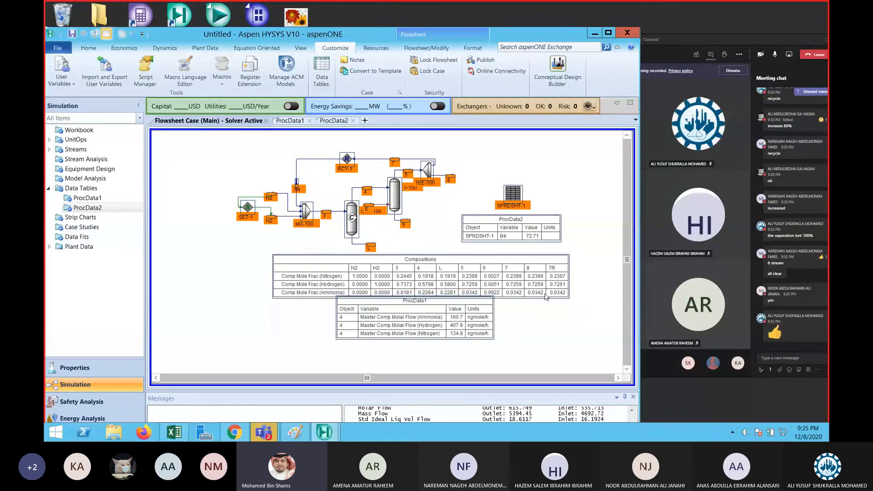
{"action": "left_click_drag", "start_coordinate": [544, 293], "coordinate": [498, 288]}
{"action": "left_click", "coordinate": [585, 306]}
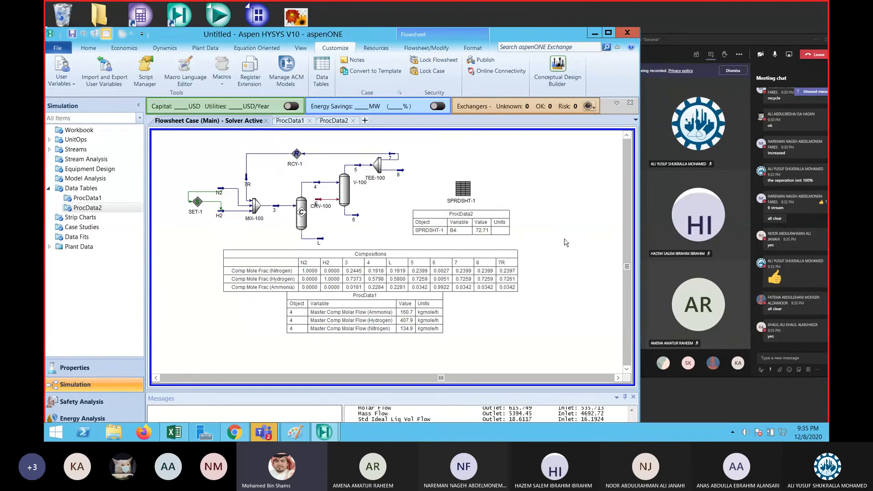
{"action": "left_click_drag", "start_coordinate": [396, 306], "coordinate": [394, 320]}
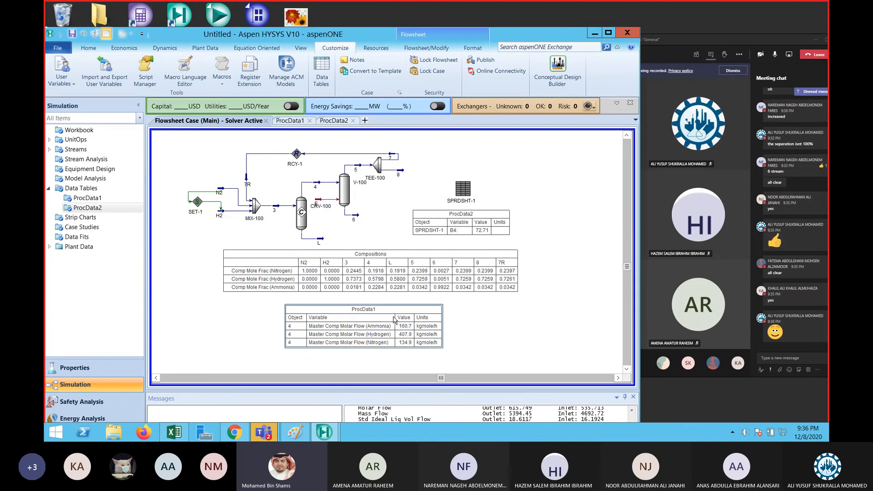
Switch to the Teams meeting, reposition its window and read the latest chat messages.
{"action": "left_click", "coordinate": [810, 93]}
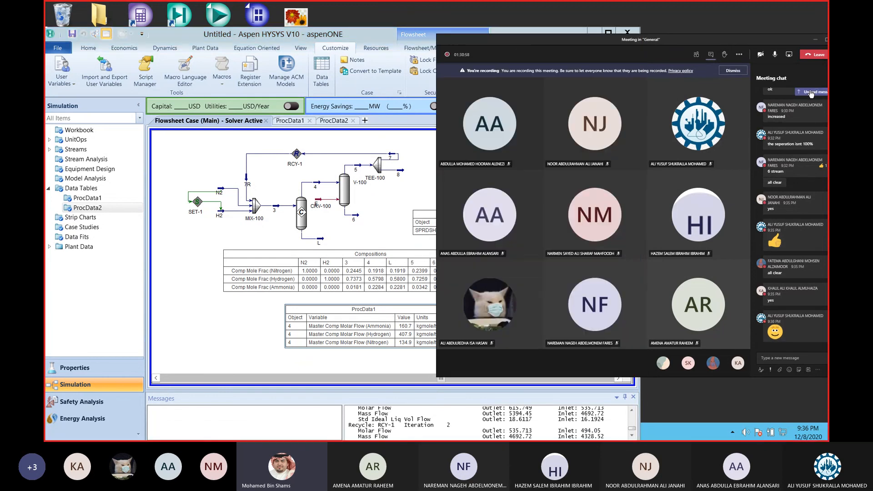
{"action": "scroll", "coordinate": [777, 196], "scroll_direction": "down", "scroll_amount": 6}
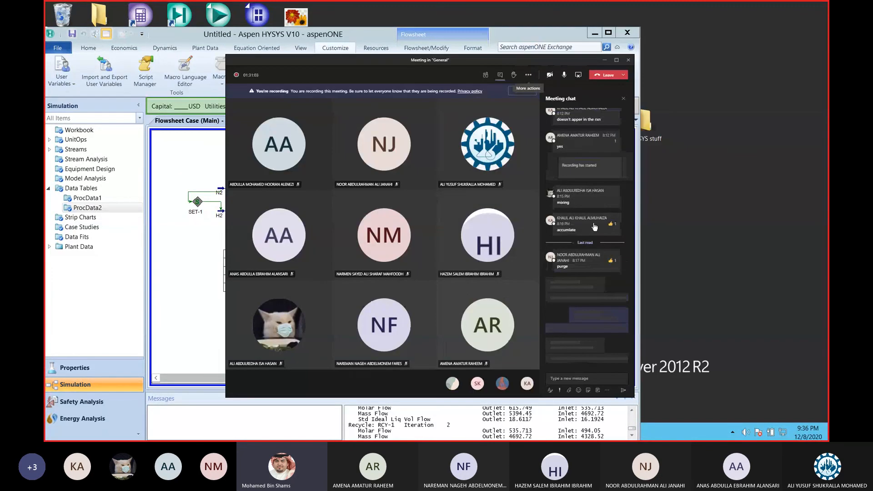
{"action": "double_click", "coordinate": [744, 42]}
{"action": "scroll", "coordinate": [603, 282], "scroll_direction": "down", "scroll_amount": 5}
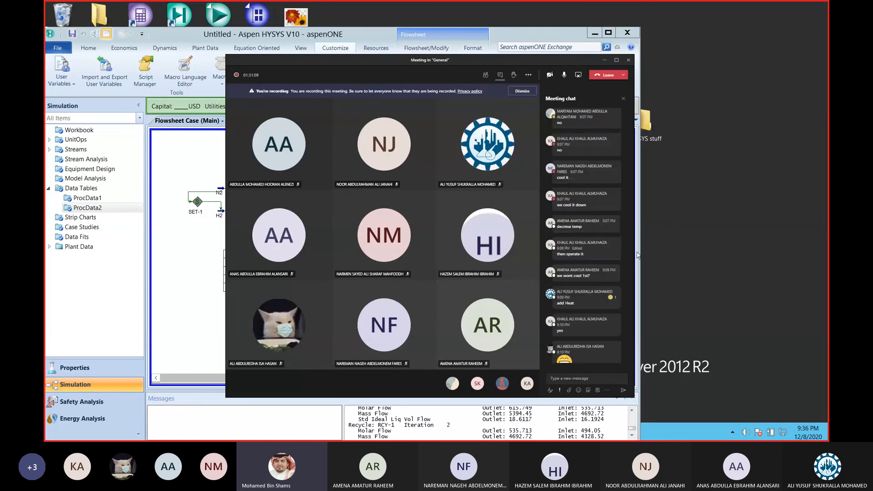
{"action": "left_click_drag", "start_coordinate": [633, 260], "coordinate": [639, 399]}
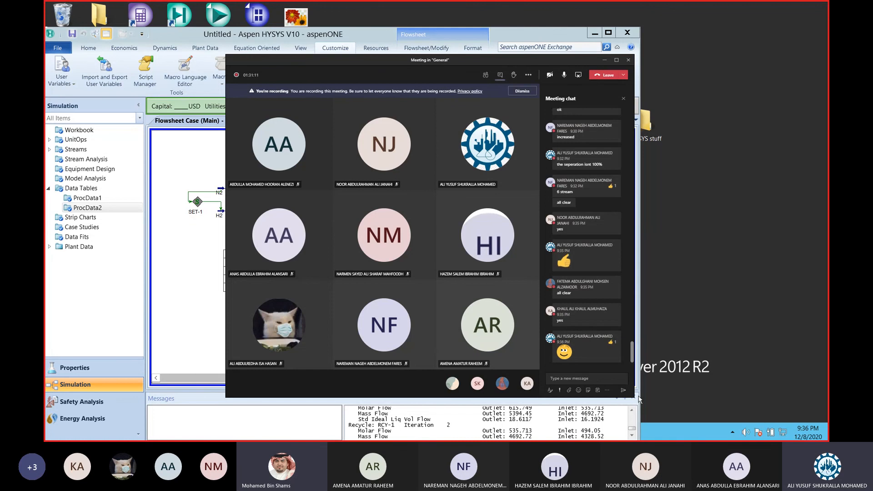
{"action": "left_click_drag", "start_coordinate": [407, 56], "coordinate": [528, 51]}
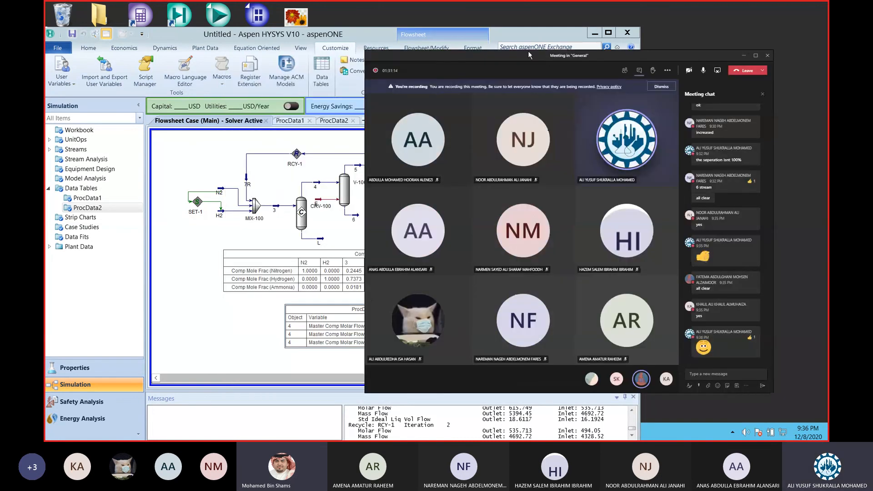
Bring HYSYS back to the front, then stop sharing the screen in the Teams meeting.
{"action": "left_click", "coordinate": [550, 38]}
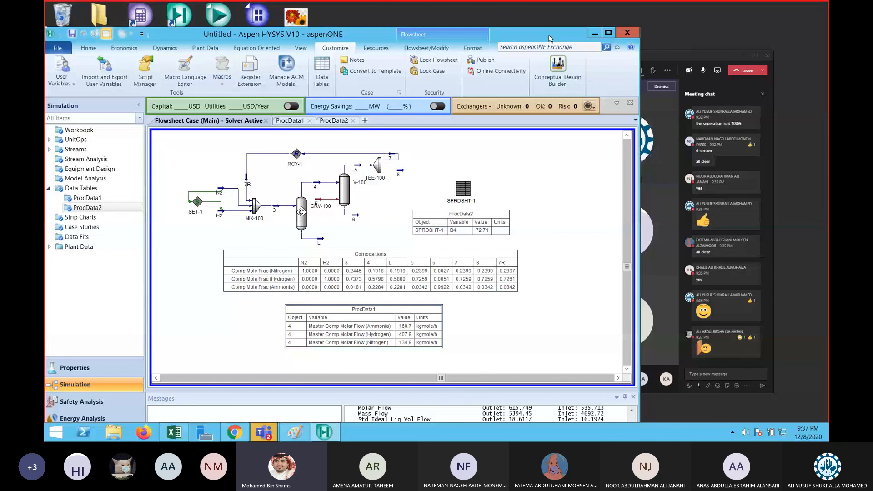
{"action": "left_click", "coordinate": [718, 71]}
{"action": "left_click", "coordinate": [718, 71]}
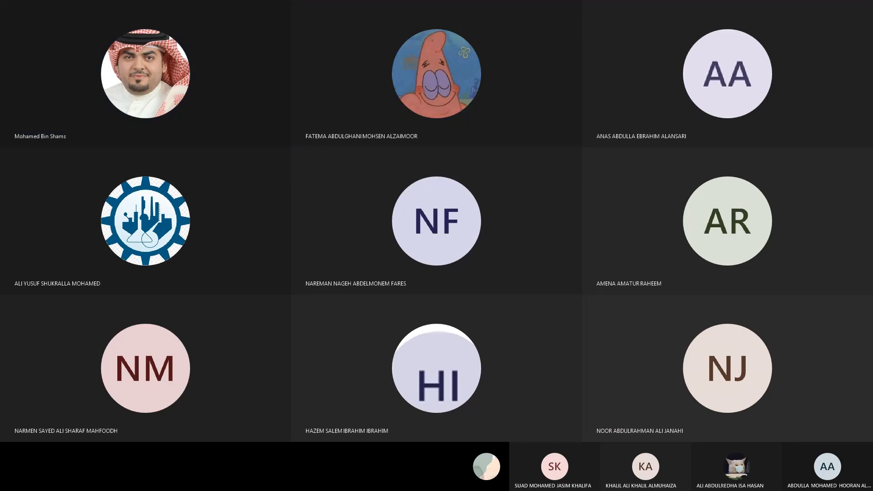